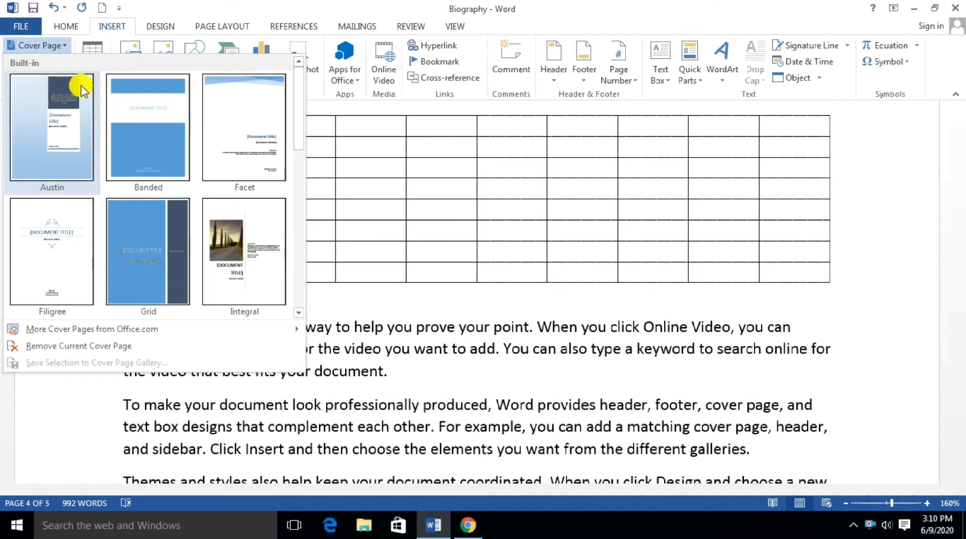
Step: Insert the built-in Slice (Light) cover page into the document
{"action": "left_click_drag", "start_coordinate": [300, 111], "coordinate": [303, 186]}
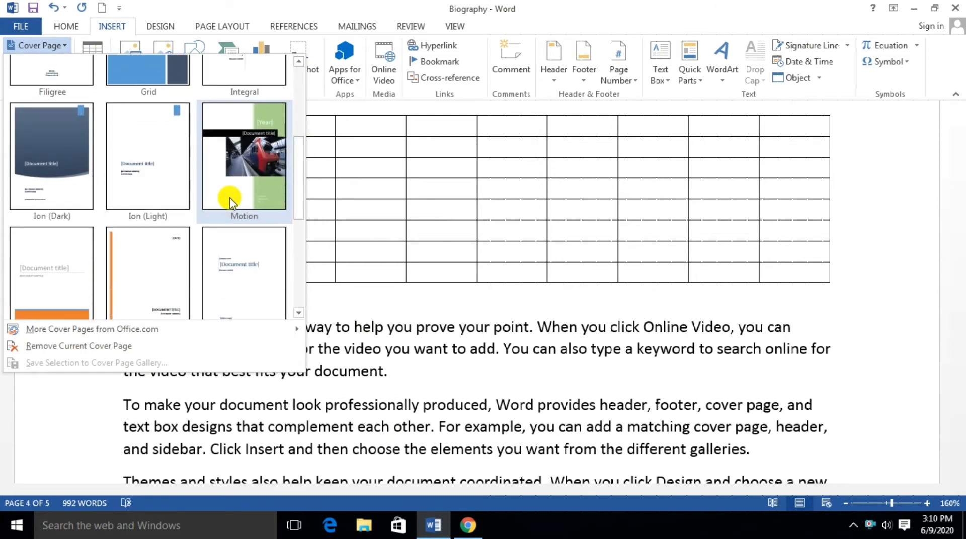
{"action": "scroll", "coordinate": [231, 193], "scroll_direction": "down", "scroll_amount": 5}
{"action": "scroll", "coordinate": [143, 171], "scroll_direction": "up", "scroll_amount": 5}
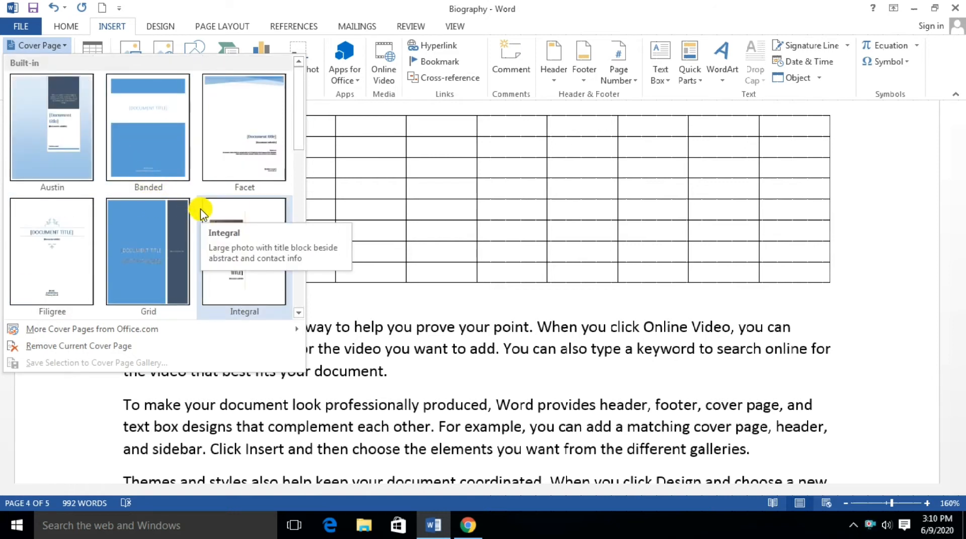
{"action": "scroll", "coordinate": [201, 211], "scroll_direction": "down", "scroll_amount": 5}
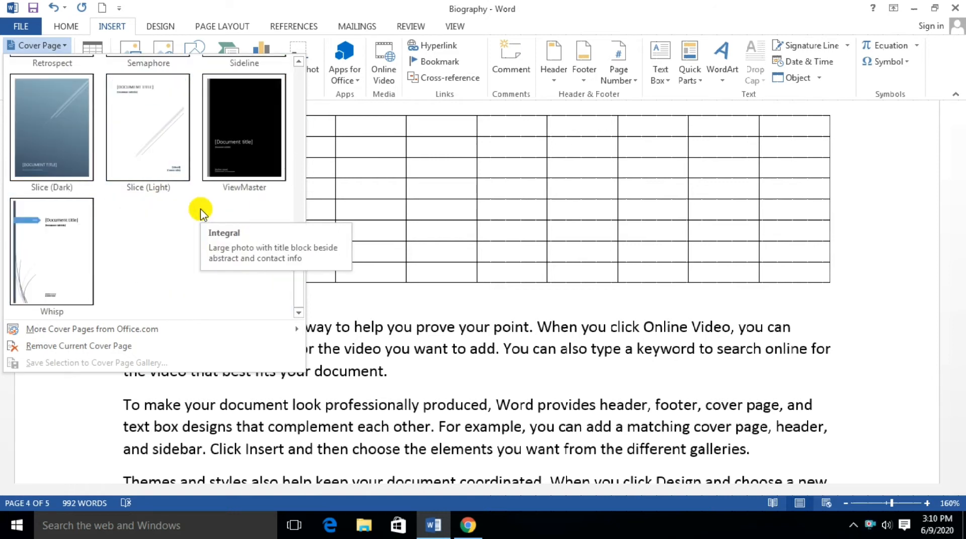
{"action": "left_click", "coordinate": [145, 147]}
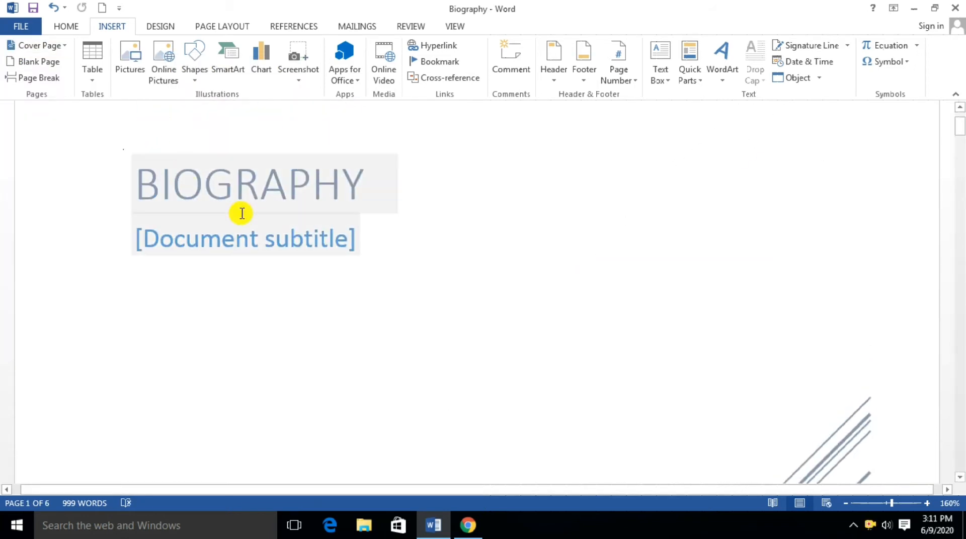
Step: Examine the cover page's title, subtitle, author and course title fields
{"action": "scroll", "coordinate": [238, 210], "scroll_direction": "up", "scroll_amount": 2}
{"action": "left_click", "coordinate": [207, 261]}
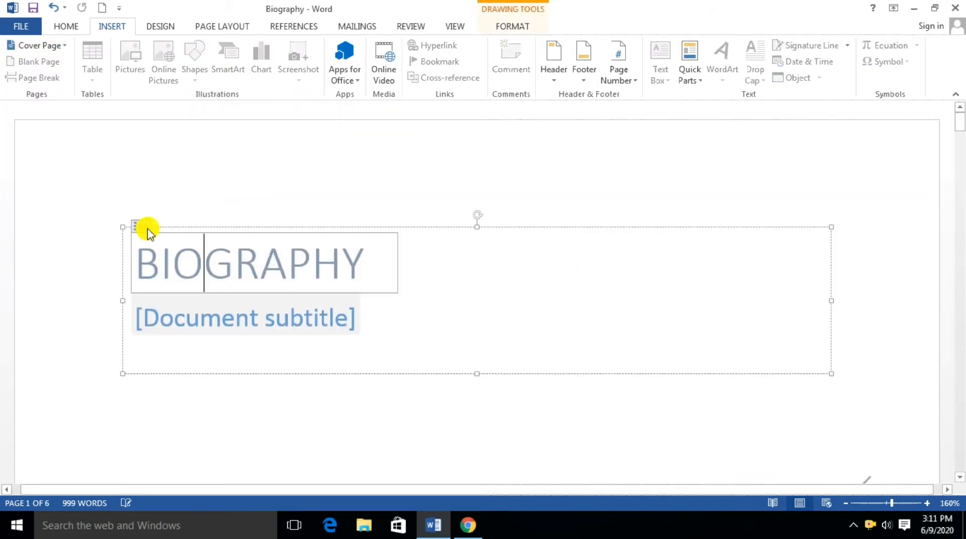
{"action": "left_click", "coordinate": [168, 316]}
{"action": "scroll", "coordinate": [231, 317], "scroll_direction": "down", "scroll_amount": 10}
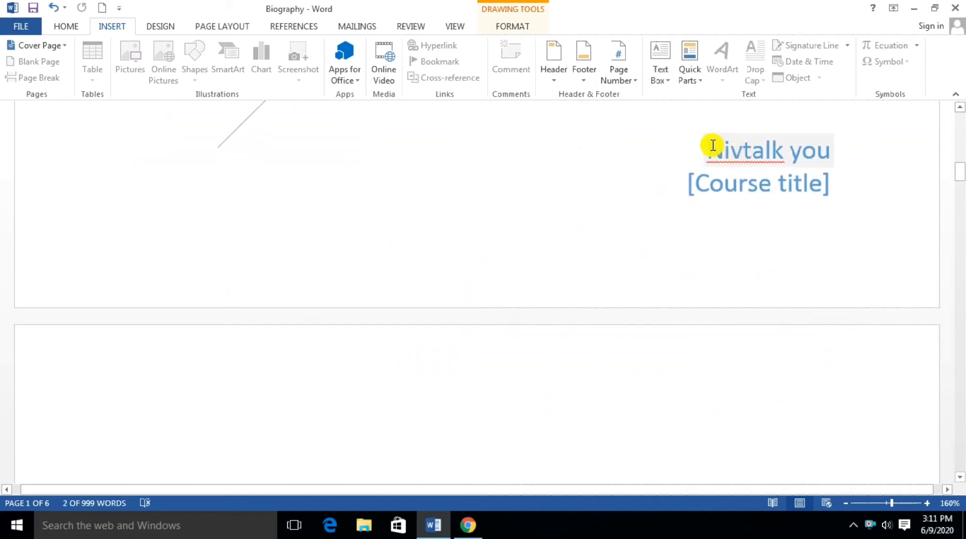
{"action": "left_click", "coordinate": [717, 181]}
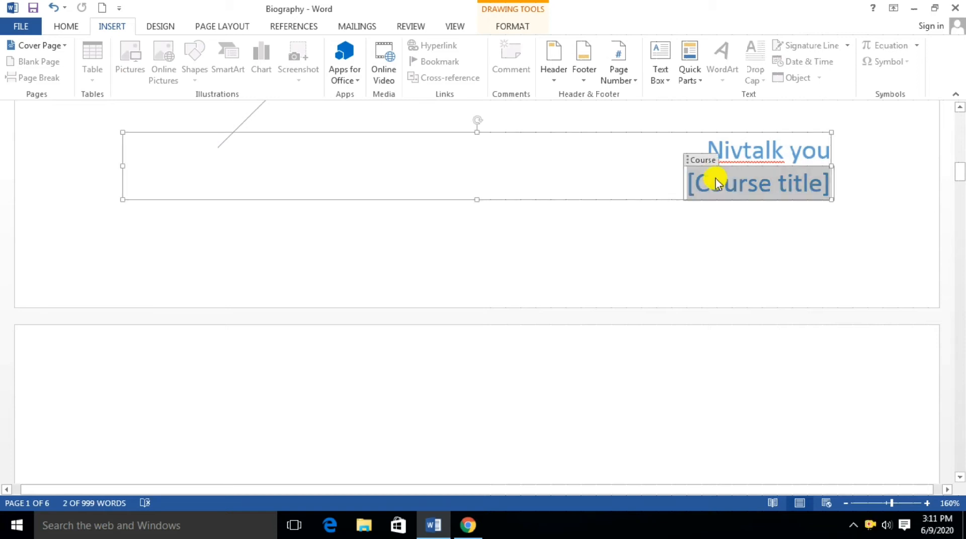
{"action": "scroll", "coordinate": [500, 240], "scroll_direction": "up", "scroll_amount": 6}
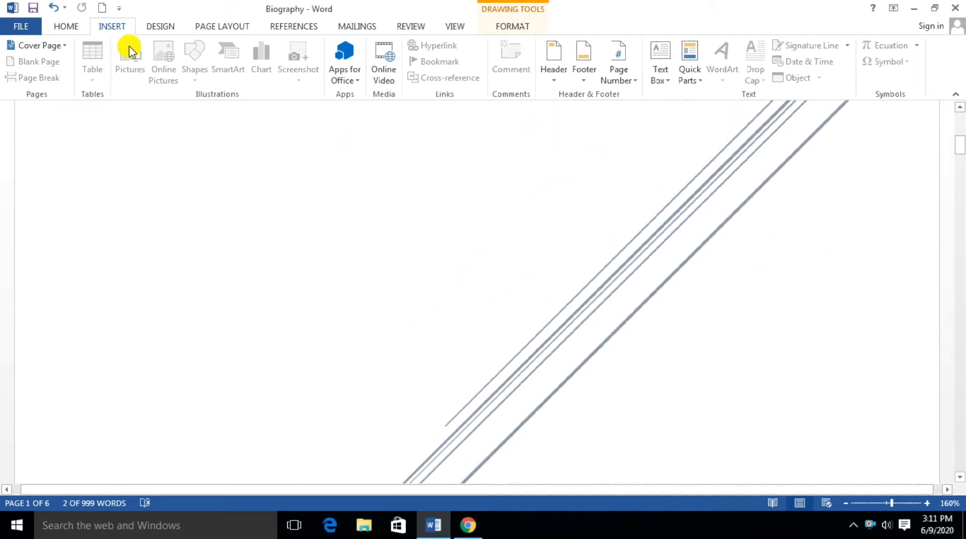
Step: Remove the current cover page from the document
{"action": "left_click", "coordinate": [59, 47]}
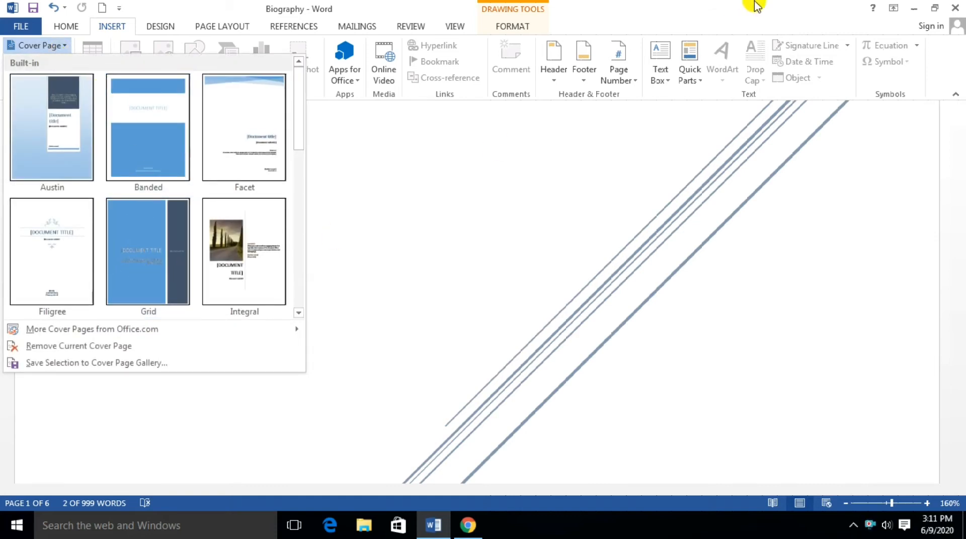
{"action": "left_click", "coordinate": [71, 347]}
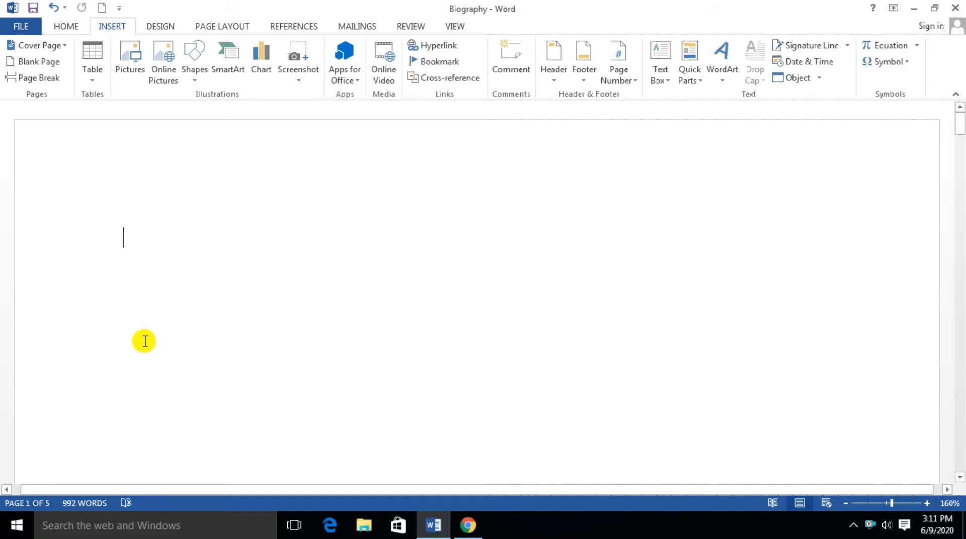
{"action": "scroll", "coordinate": [123, 199], "scroll_direction": "down", "scroll_amount": 2}
{"action": "scroll", "coordinate": [123, 199], "scroll_direction": "up", "scroll_amount": 2}
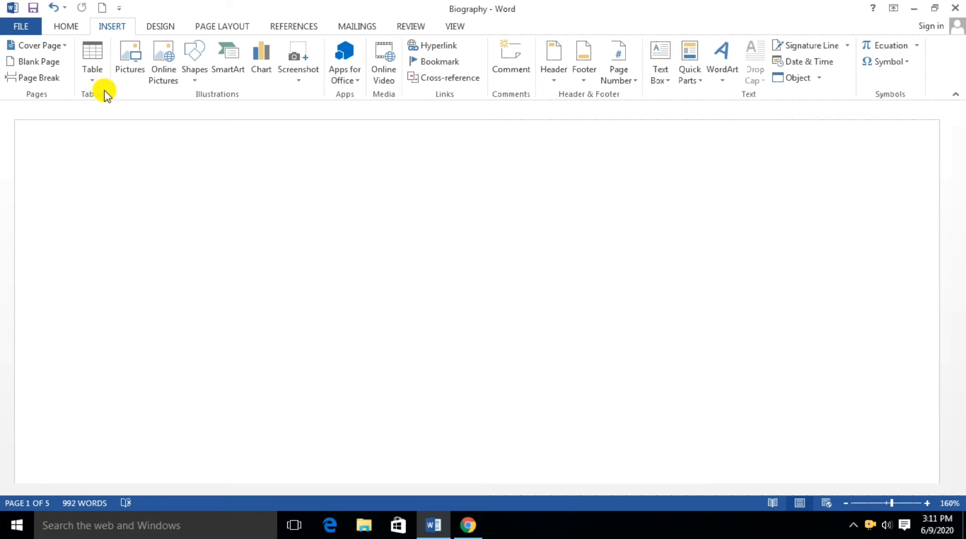
Step: Insert a table of 10 columns and 8 rows after the "Reading is easier" paragraph on page 3
{"action": "scroll", "coordinate": [218, 248], "scroll_direction": "down", "scroll_amount": 15}
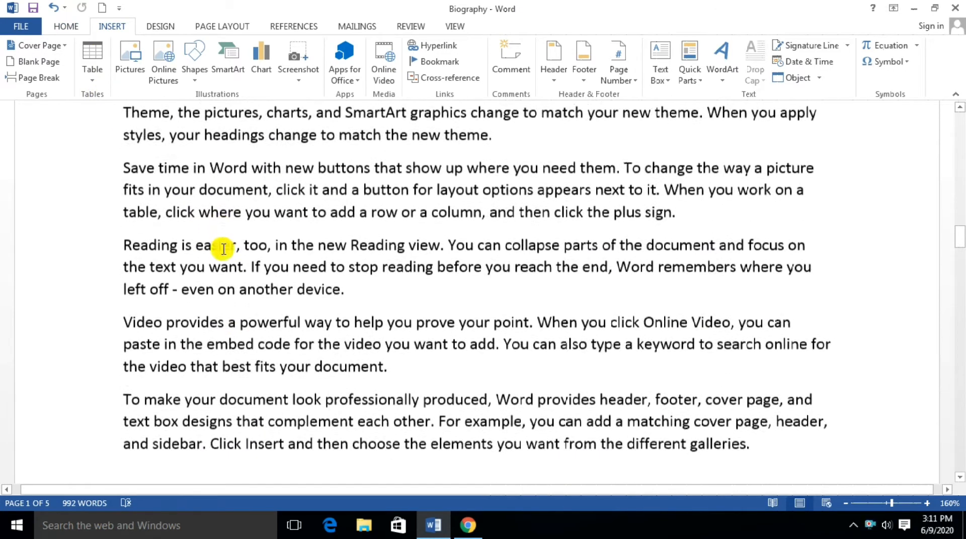
{"action": "scroll", "coordinate": [222, 248], "scroll_direction": "down", "scroll_amount": 5}
{"action": "scroll", "coordinate": [638, 261], "scroll_direction": "down", "scroll_amount": 4}
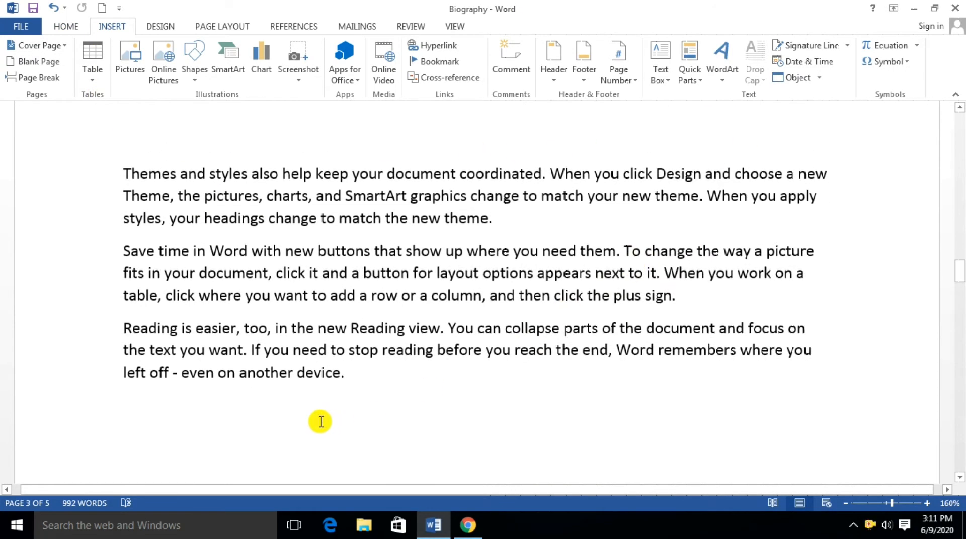
{"action": "left_click", "coordinate": [345, 375]}
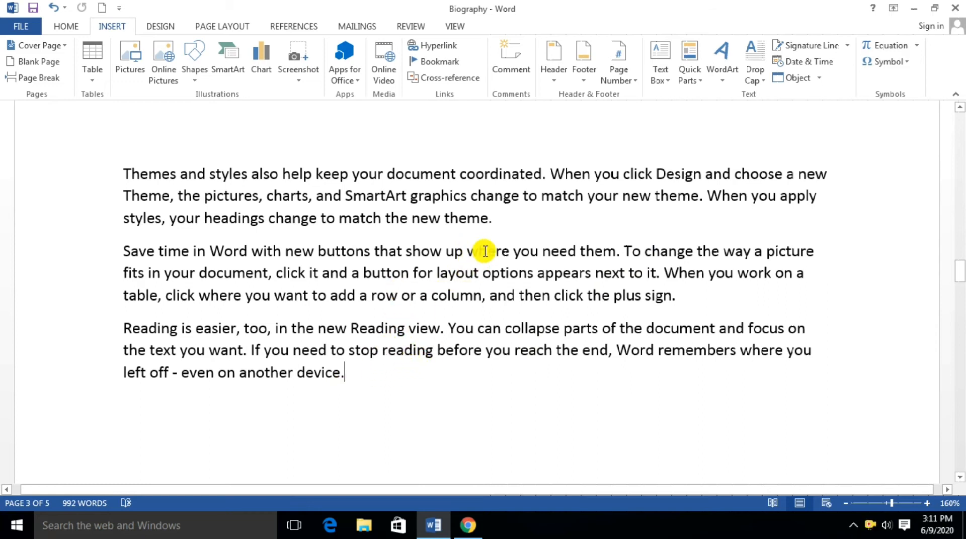
{"action": "left_click", "coordinate": [365, 377]}
{"action": "left_click", "coordinate": [91, 75]}
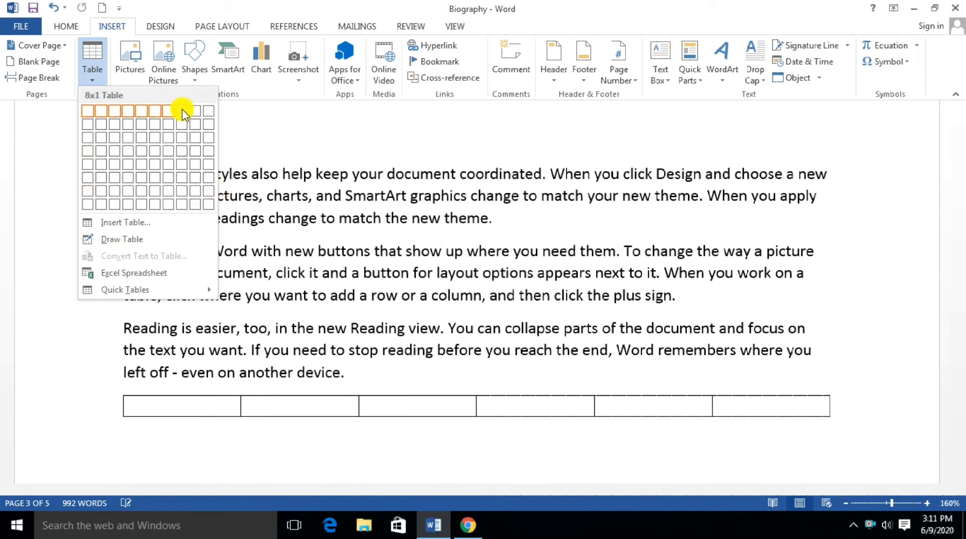
{"action": "left_click", "coordinate": [209, 206]}
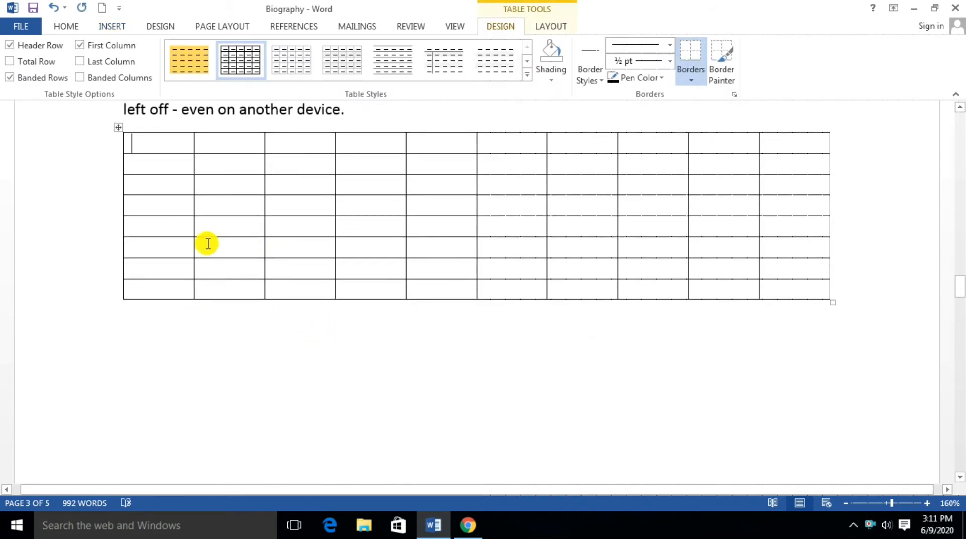
Step: Move the whole table up and to the right so it sits beside the "Save time in Word" paragraph
{"action": "left_click", "coordinate": [116, 127]}
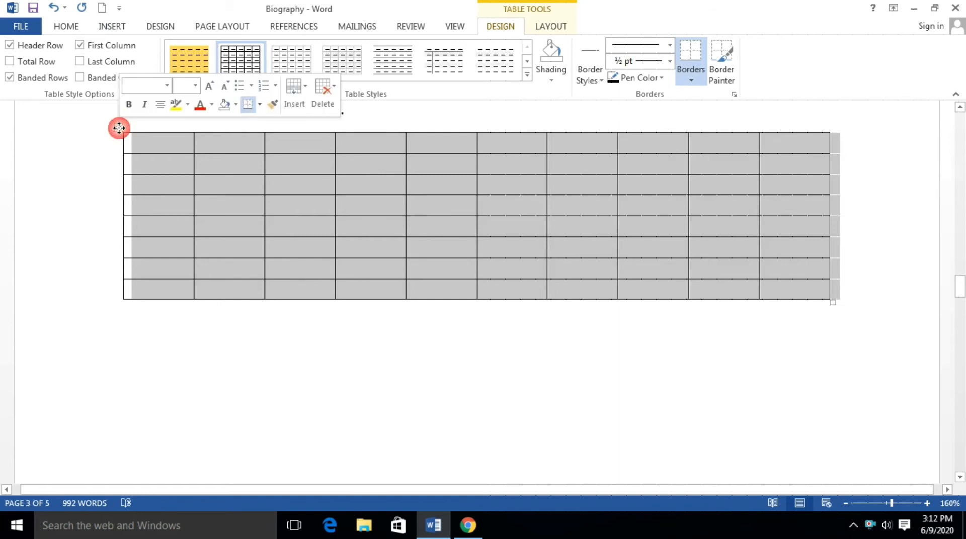
{"action": "left_click_drag", "start_coordinate": [120, 130], "coordinate": [295, 163]}
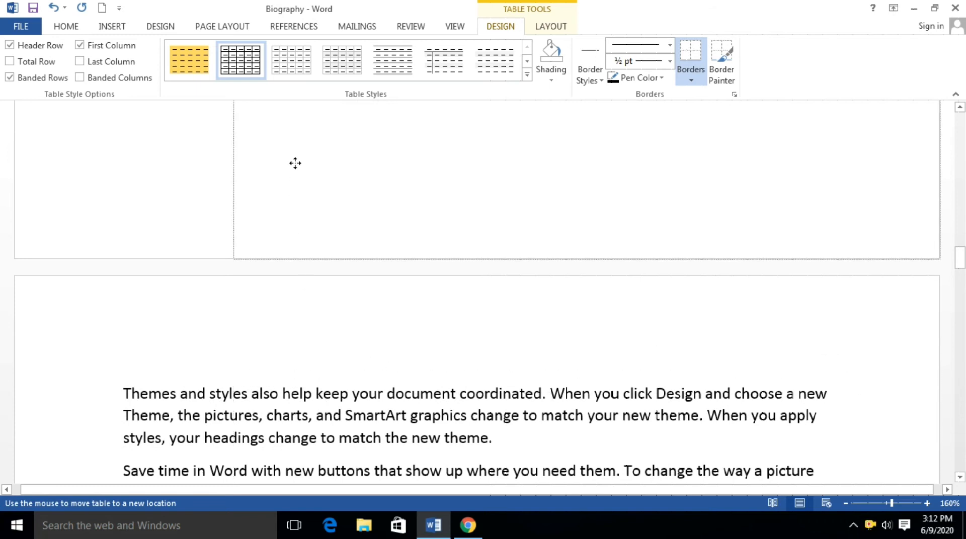
{"action": "left_click_drag", "start_coordinate": [236, 178], "coordinate": [272, 358]}
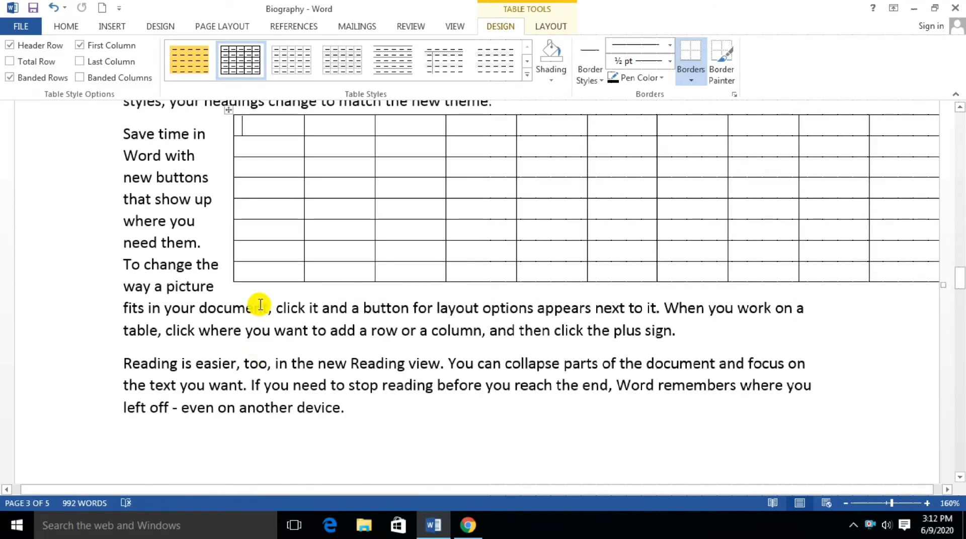
Step: Delete the entire table beside the "Save time in Word" paragraph
{"action": "scroll", "coordinate": [258, 293], "scroll_direction": "up", "scroll_amount": 1}
{"action": "left_click", "coordinate": [228, 162]}
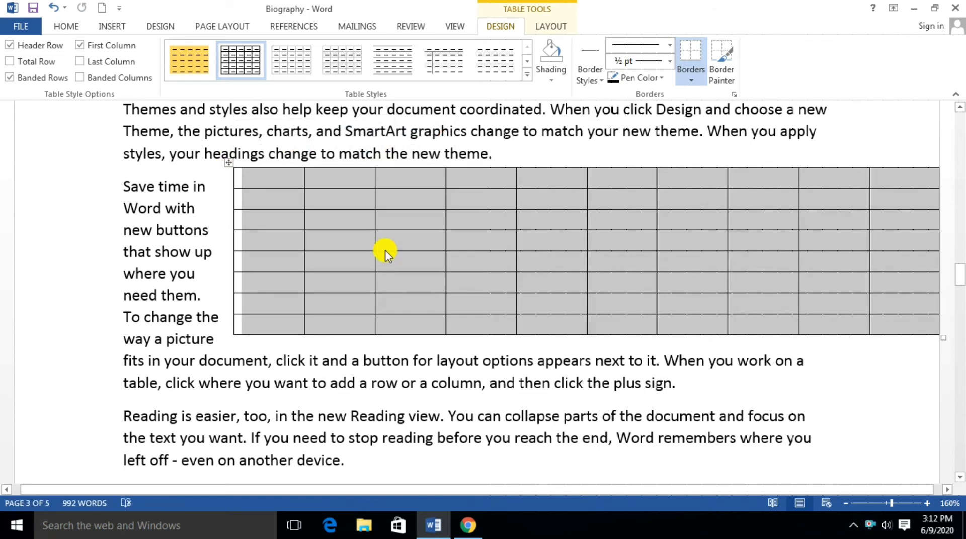
{"action": "key", "text": "BackSpace"}
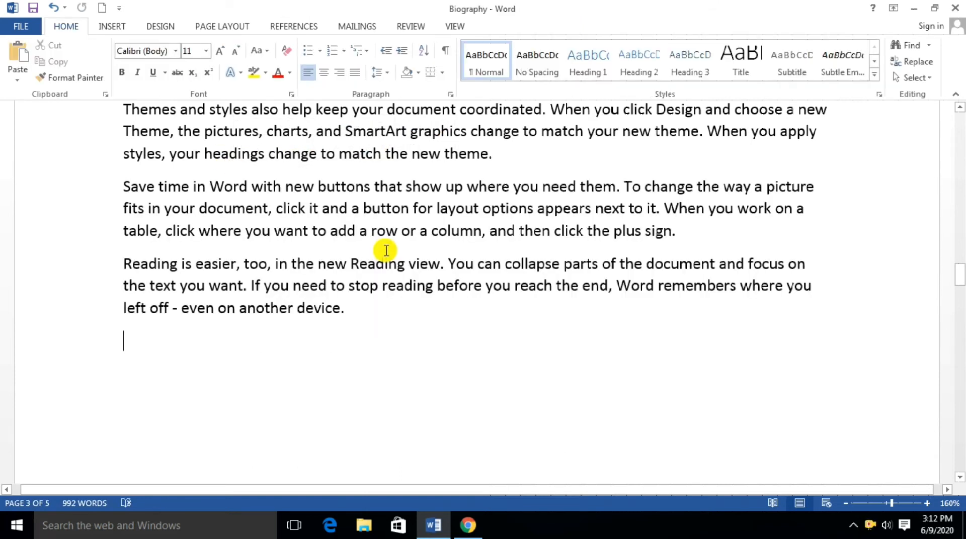
Step: Insert a table with 6 columns and 4 rows, using automatic fixed column width, below the last paragraph on page 3
{"action": "scroll", "coordinate": [385, 250], "scroll_direction": "down", "scroll_amount": 3}
{"action": "scroll", "coordinate": [385, 250], "scroll_direction": "up", "scroll_amount": 2}
{"action": "left_click", "coordinate": [112, 26]}
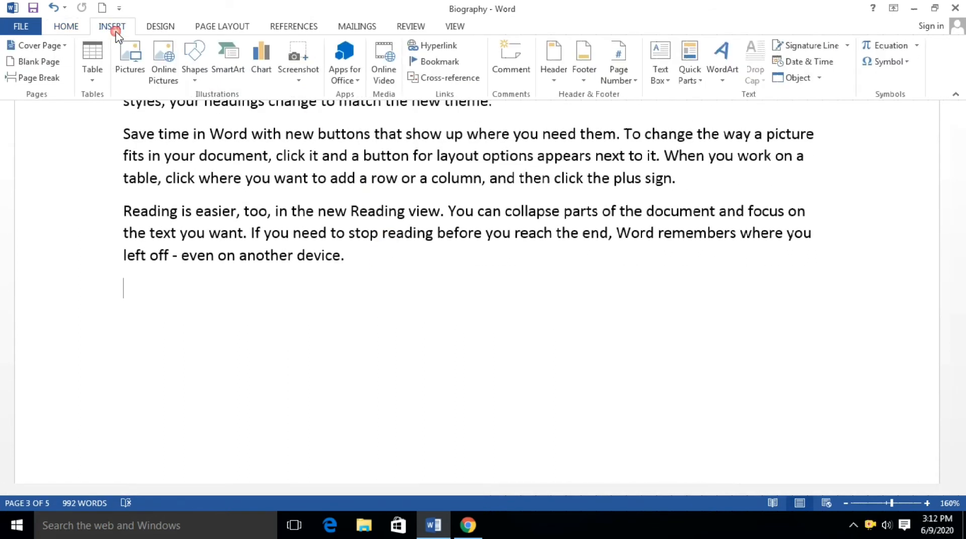
{"action": "left_click", "coordinate": [92, 75]}
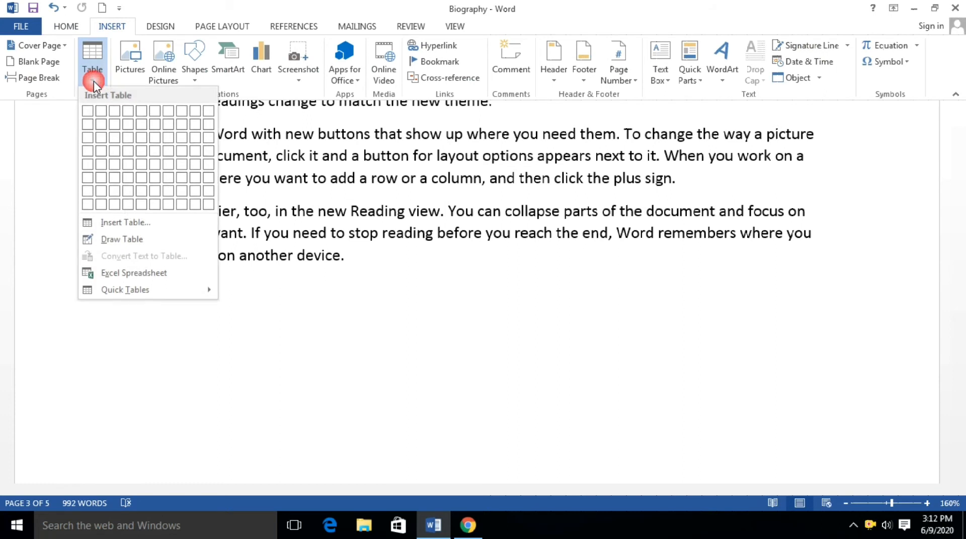
{"action": "left_click", "coordinate": [130, 222]}
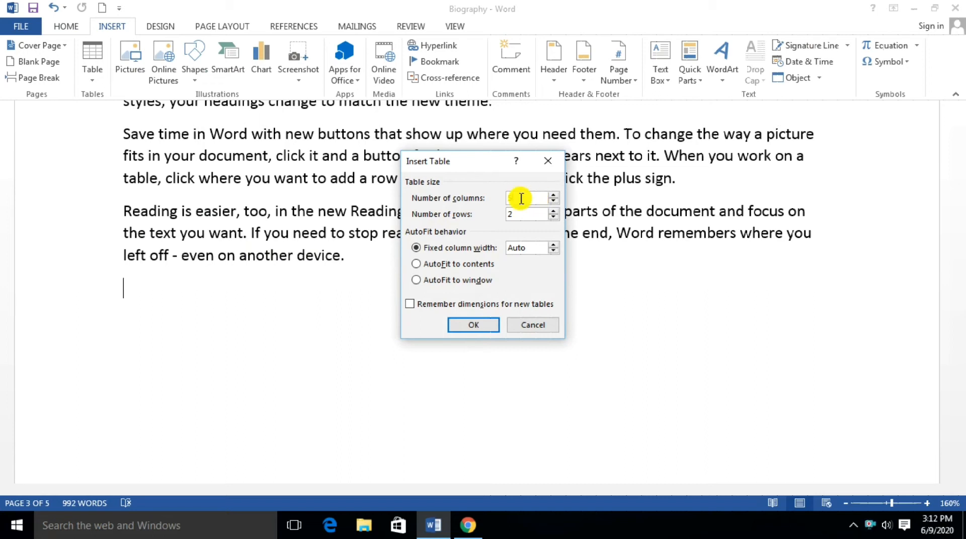
{"action": "key", "text": "BackSpace"}
{"action": "type", "text": "6"}
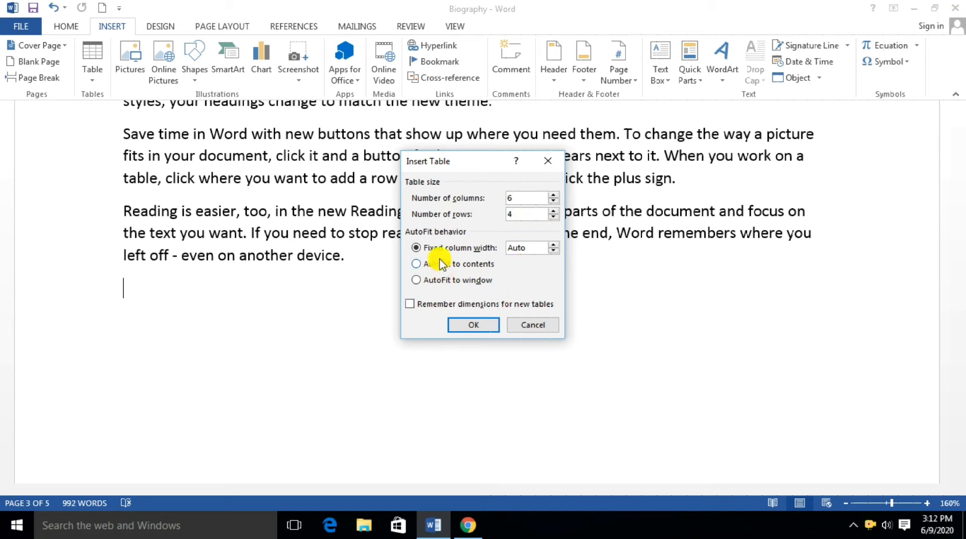
{"action": "left_click", "coordinate": [461, 326]}
{"action": "scroll", "coordinate": [459, 323], "scroll_direction": "down", "scroll_amount": 1}
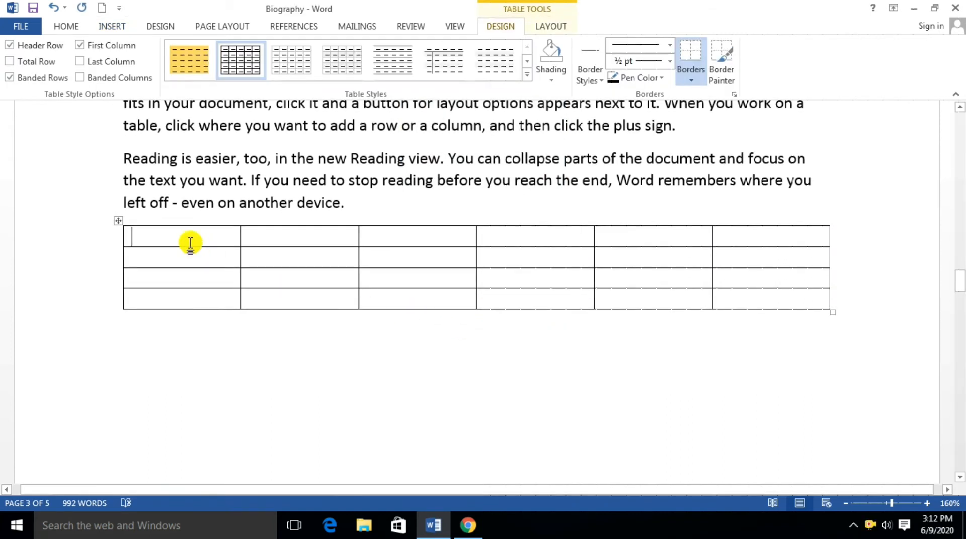
Step: Insert a second table with 5 columns and 2 rows below the first, with a fixed column width of 1.2"
{"action": "left_click", "coordinate": [226, 350]}
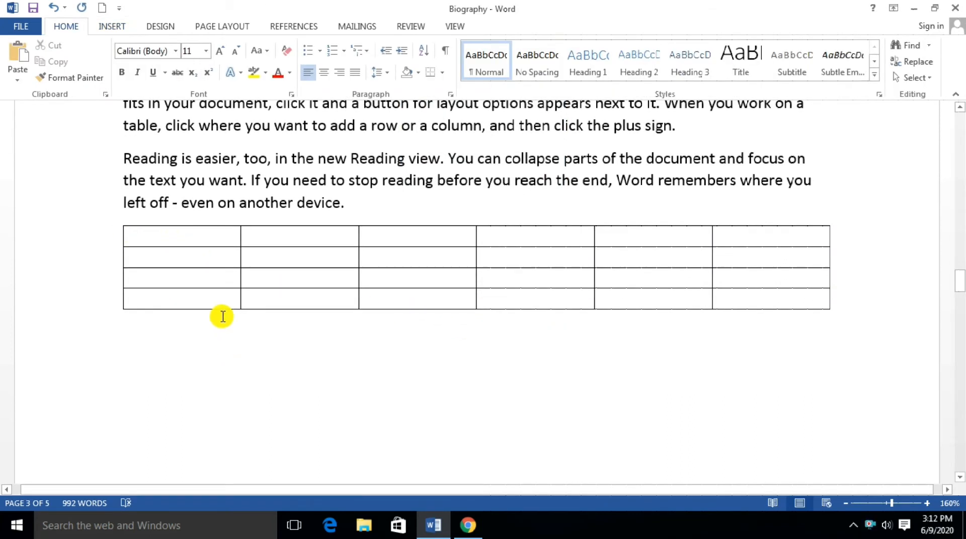
{"action": "left_click", "coordinate": [106, 26]}
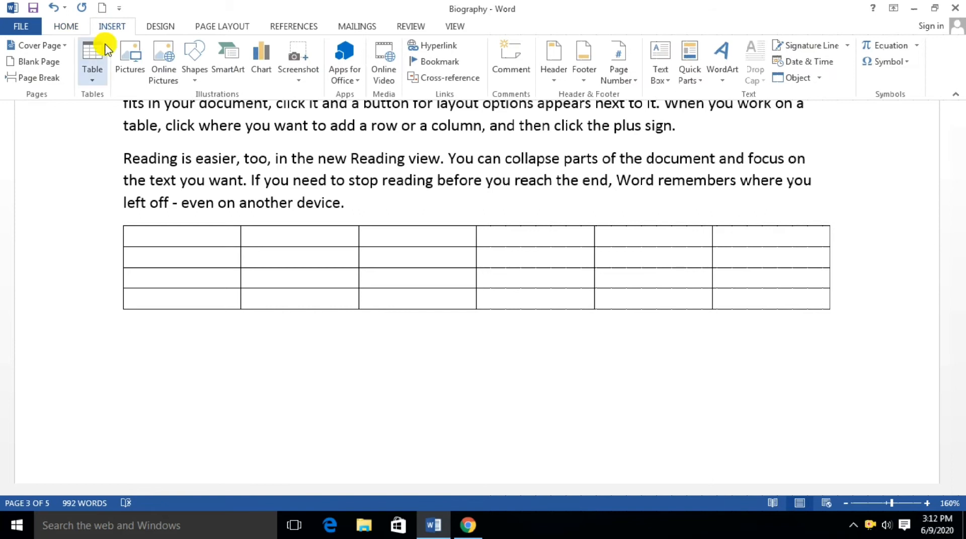
{"action": "left_click", "coordinate": [91, 70]}
{"action": "left_click", "coordinate": [147, 222]}
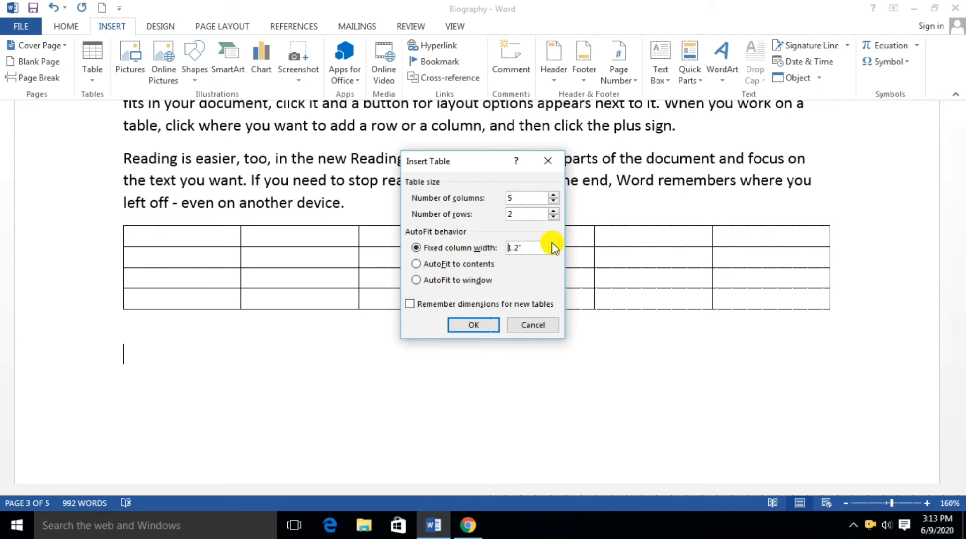
{"action": "left_click", "coordinate": [474, 325]}
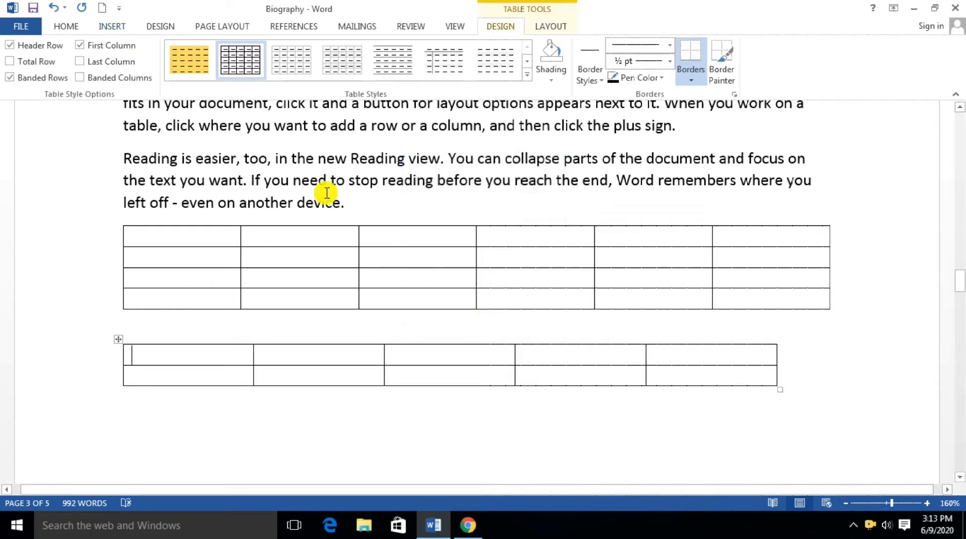
{"action": "left_click", "coordinate": [112, 29]}
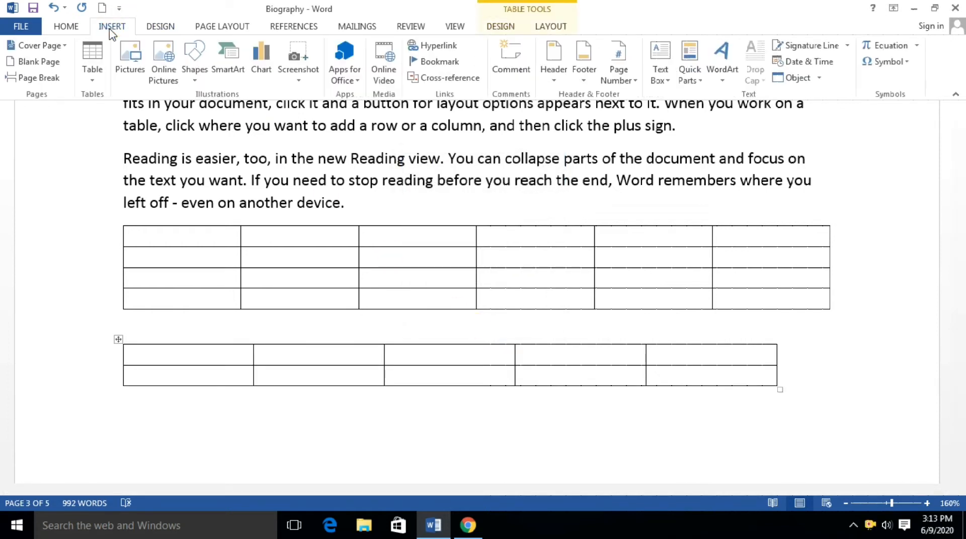
{"action": "left_click", "coordinate": [93, 73]}
{"action": "left_click", "coordinate": [167, 231]}
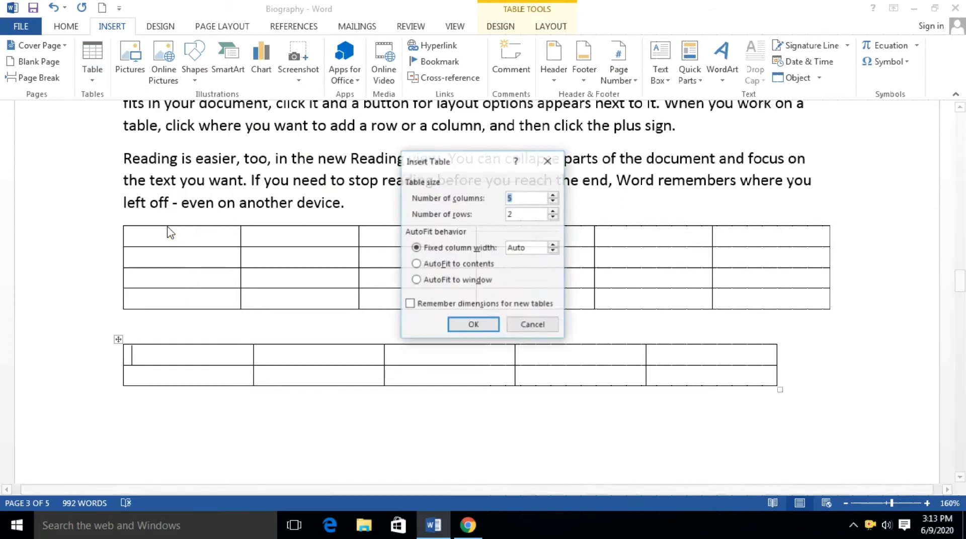
{"action": "left_click", "coordinate": [439, 268]}
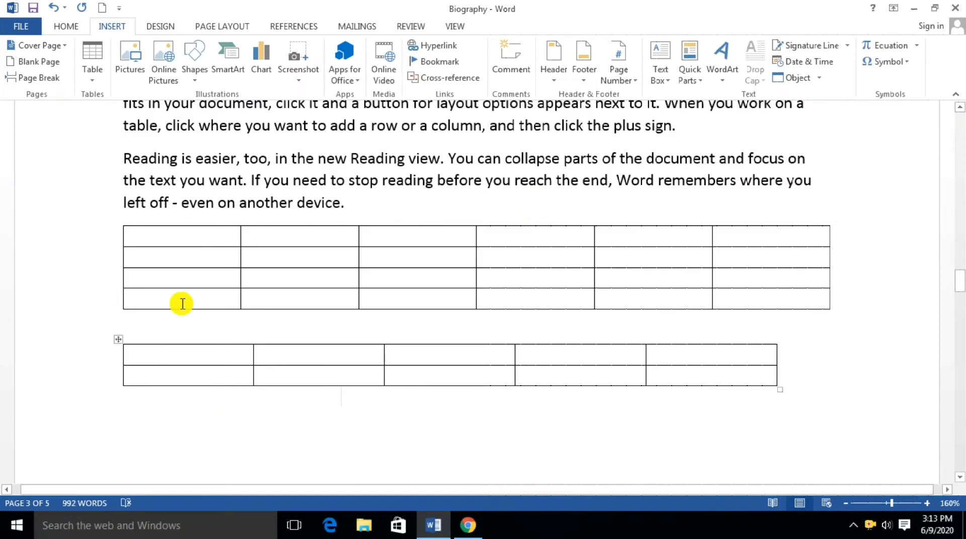
Step: Insert a third table with 5 columns and 2 rows below the second, using AutoFit to contents
{"action": "left_click", "coordinate": [93, 65]}
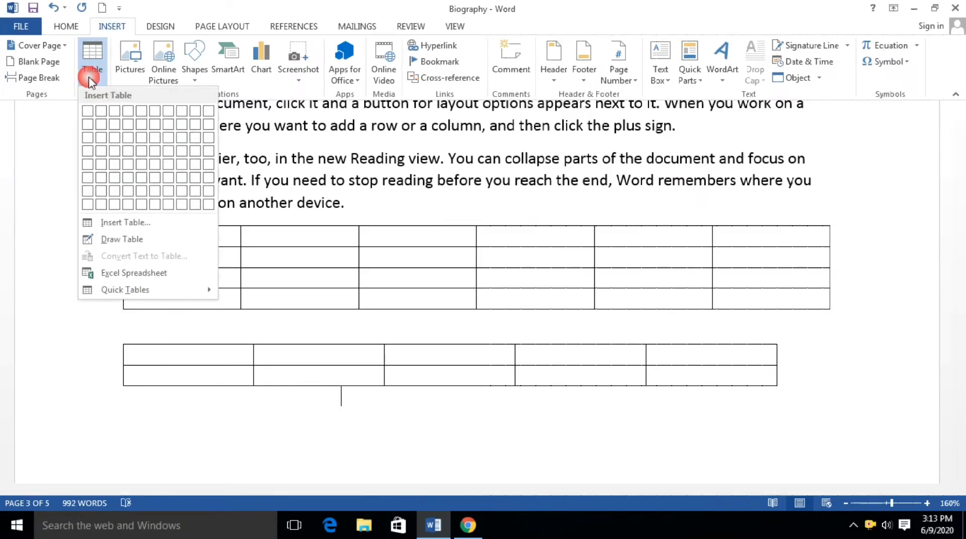
{"action": "left_click", "coordinate": [113, 222]}
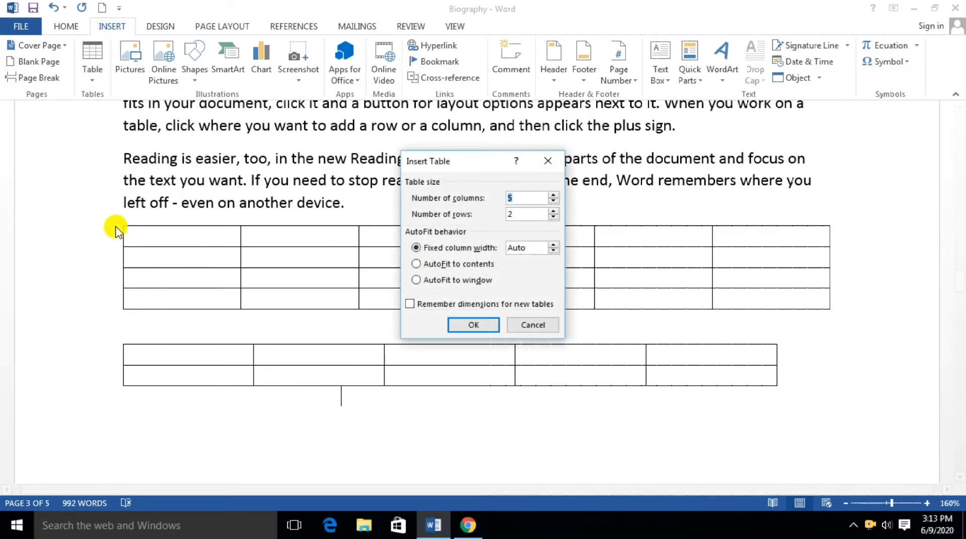
{"action": "left_click", "coordinate": [435, 267]}
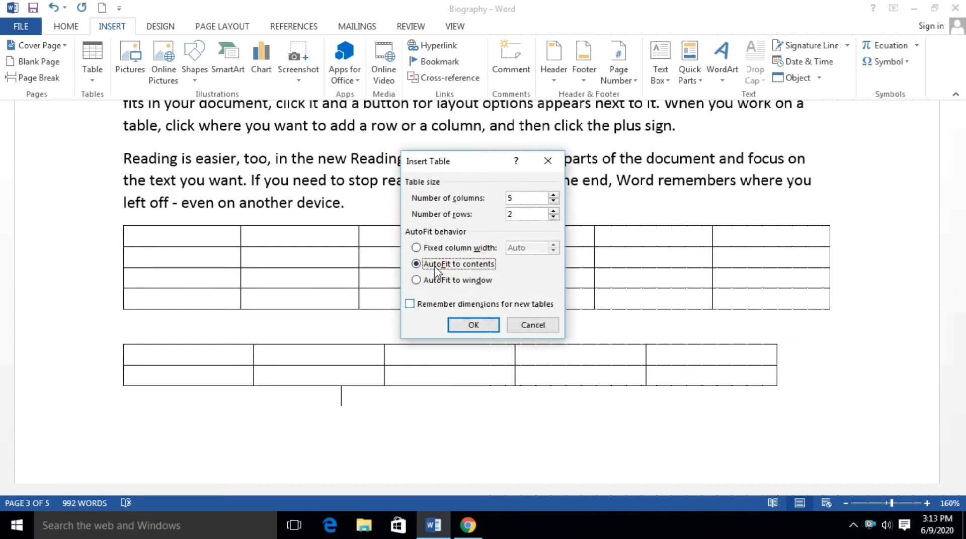
{"action": "left_click", "coordinate": [485, 323]}
{"action": "scroll", "coordinate": [381, 398], "scroll_direction": "down", "scroll_amount": 3}
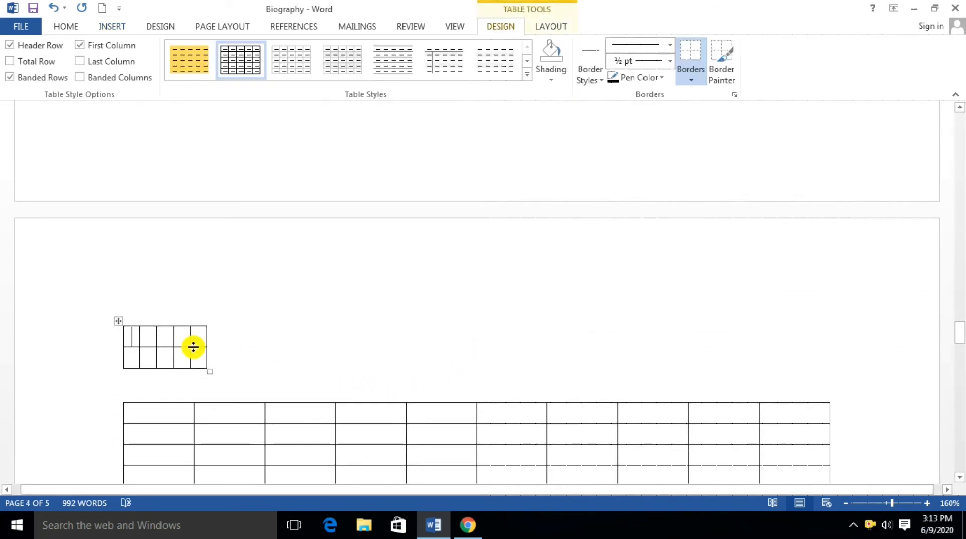
Step: Fill the first three cells of the new table's top row with "Ghfduhgfd", "Dffglkfgl" and "sfdlfi"
{"action": "type", "text": "ghfduhgfd"}
{"action": "key", "text": "Tab"}
{"action": "type", "text": "dffglkfgl"}
{"action": "key", "text": "Tab"}
{"action": "type", "text": "sfdlfi"}
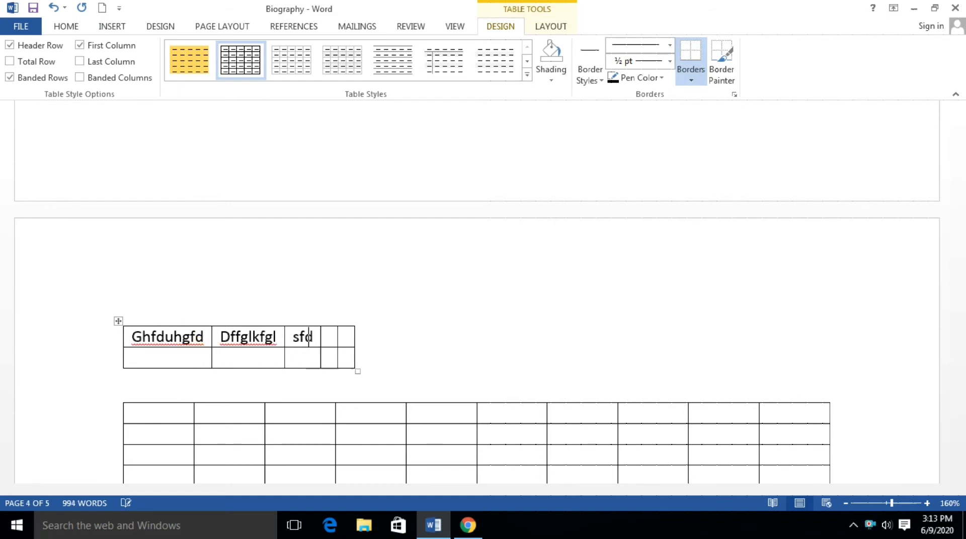
{"action": "left_click", "coordinate": [229, 317]}
{"action": "left_click", "coordinate": [465, 370]}
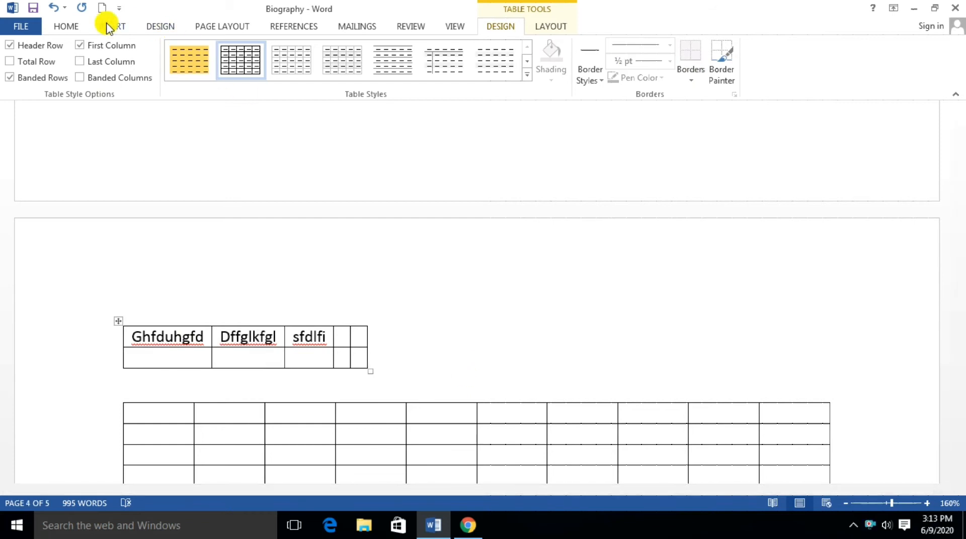
Step: Insert a 5-column, 2-row table with AutoFit to window directly below the text-filled table, and undo that insertion
{"action": "left_click", "coordinate": [105, 26]}
{"action": "left_click", "coordinate": [94, 73]}
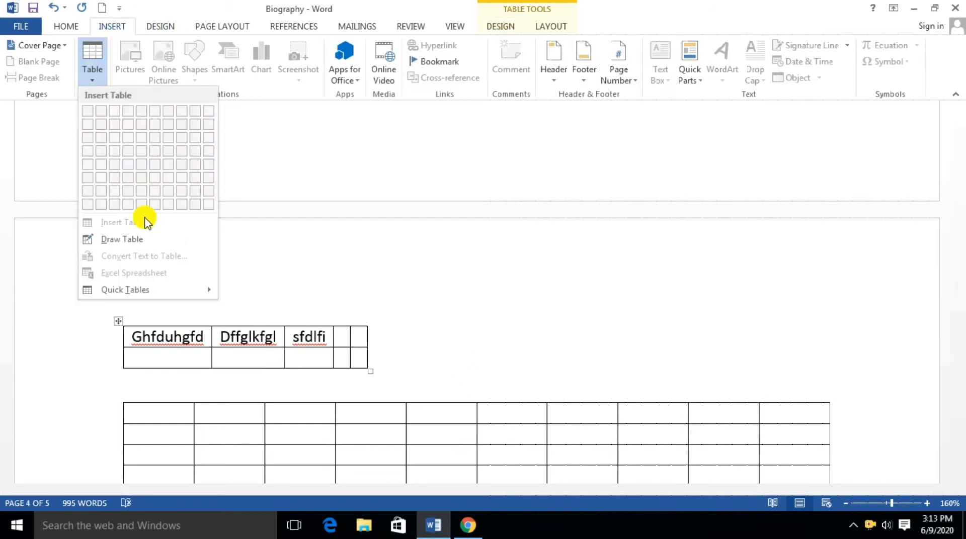
{"action": "left_click", "coordinate": [446, 332]}
{"action": "left_click", "coordinate": [450, 382]}
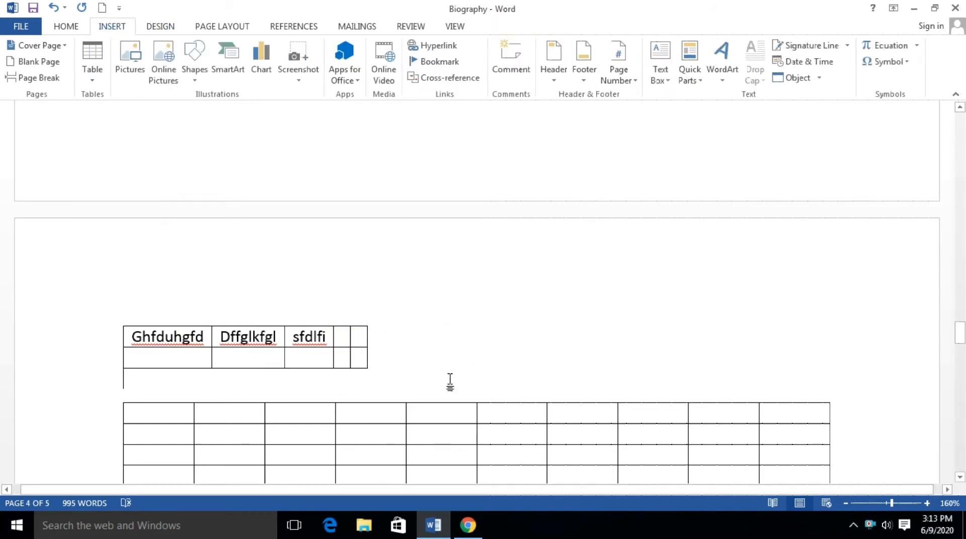
{"action": "left_click", "coordinate": [93, 70]}
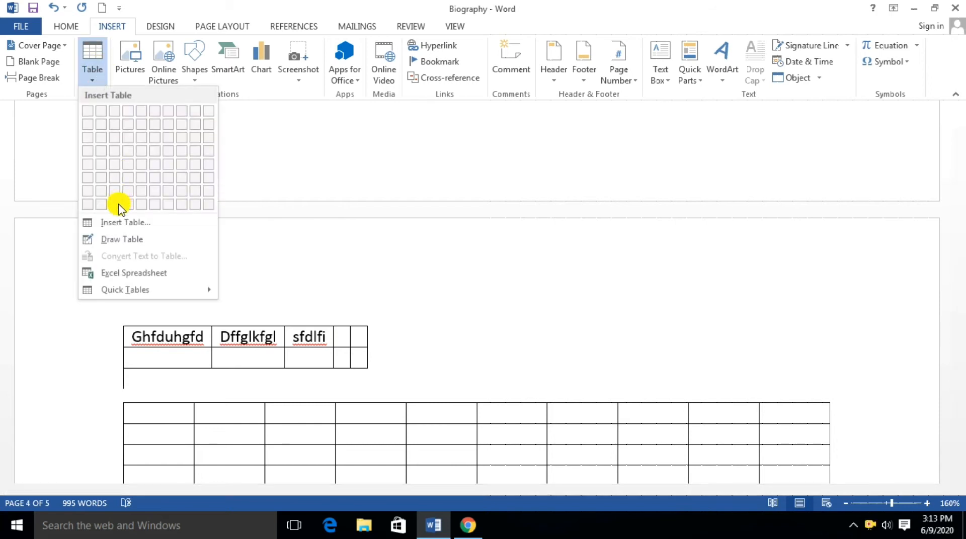
{"action": "left_click", "coordinate": [128, 236]}
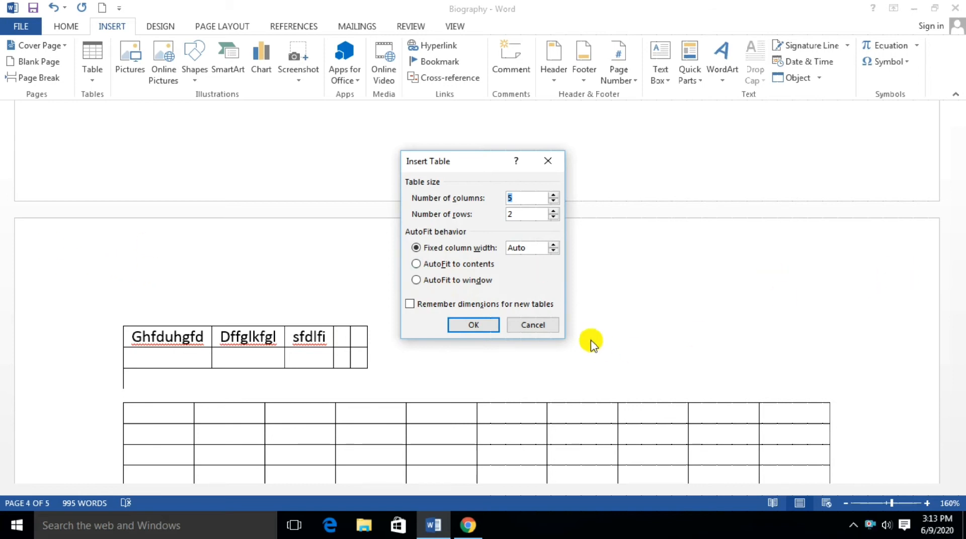
{"action": "left_click", "coordinate": [438, 282]}
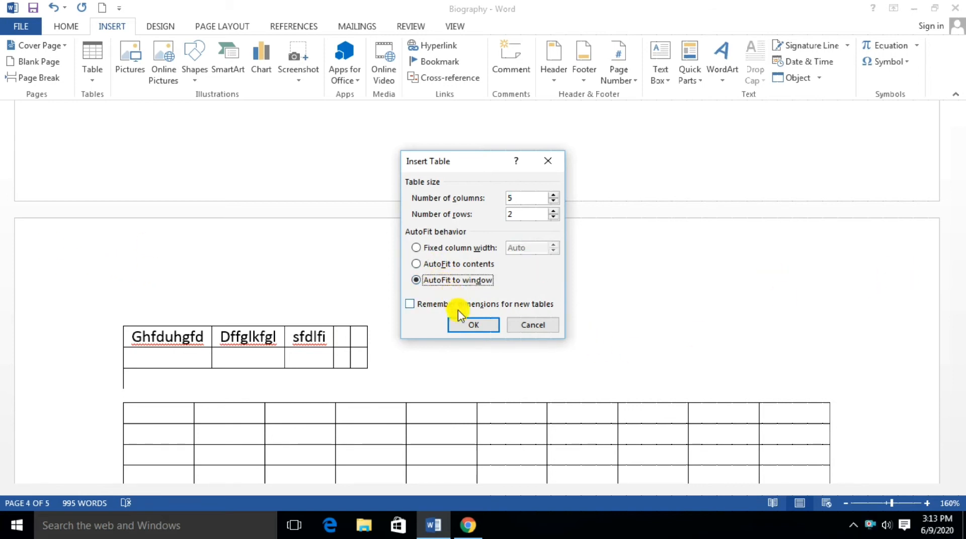
{"action": "left_click", "coordinate": [473, 325]}
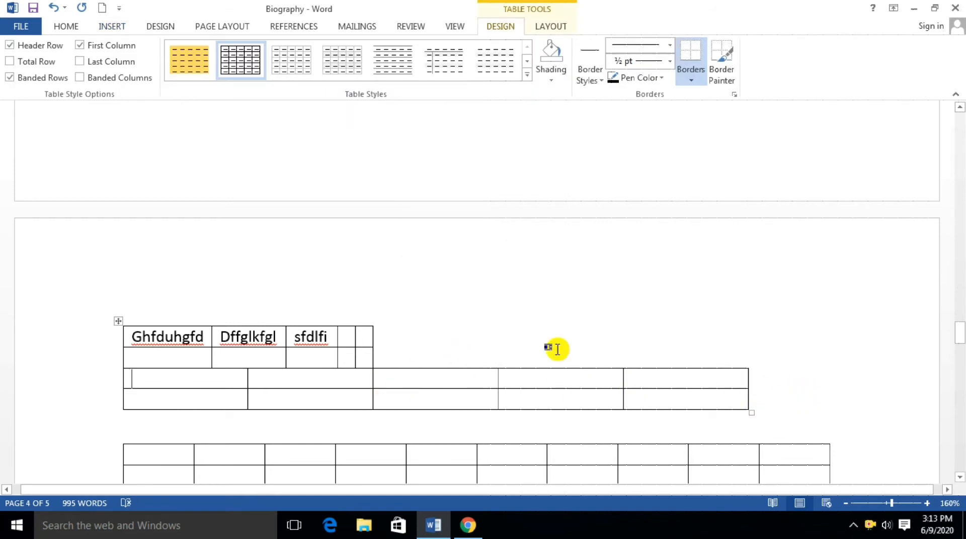
{"action": "key", "text": "ctrl+z"}
Step: Insert an Excel spreadsheet in a new paragraph below the last "Reading is easier" paragraph on page 4
{"action": "scroll", "coordinate": [442, 417], "scroll_direction": "down", "scroll_amount": 10}
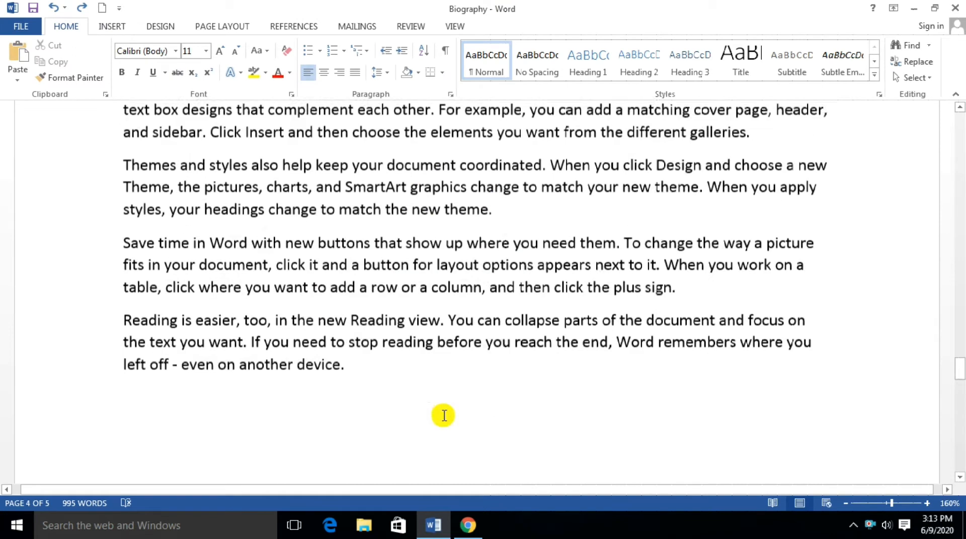
{"action": "left_click", "coordinate": [113, 27]}
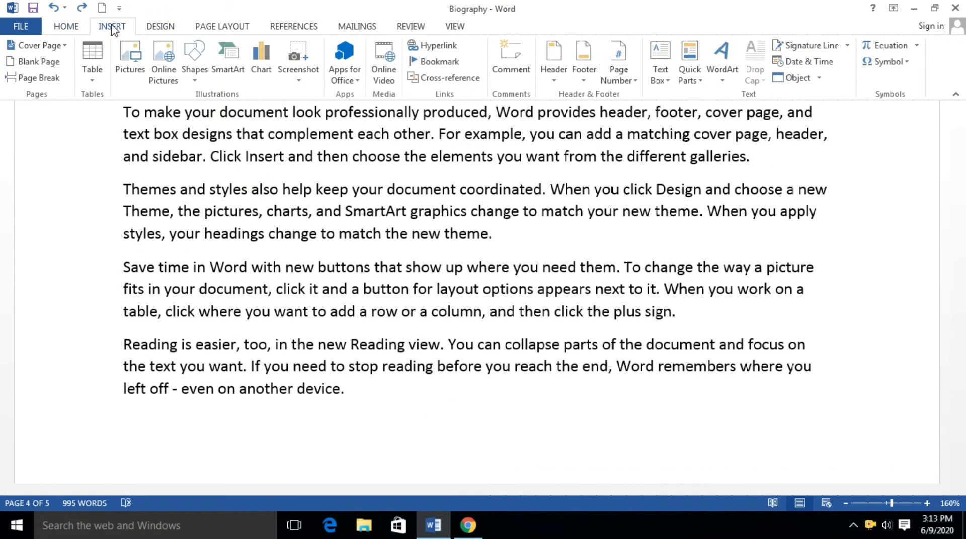
{"action": "left_click", "coordinate": [94, 84]}
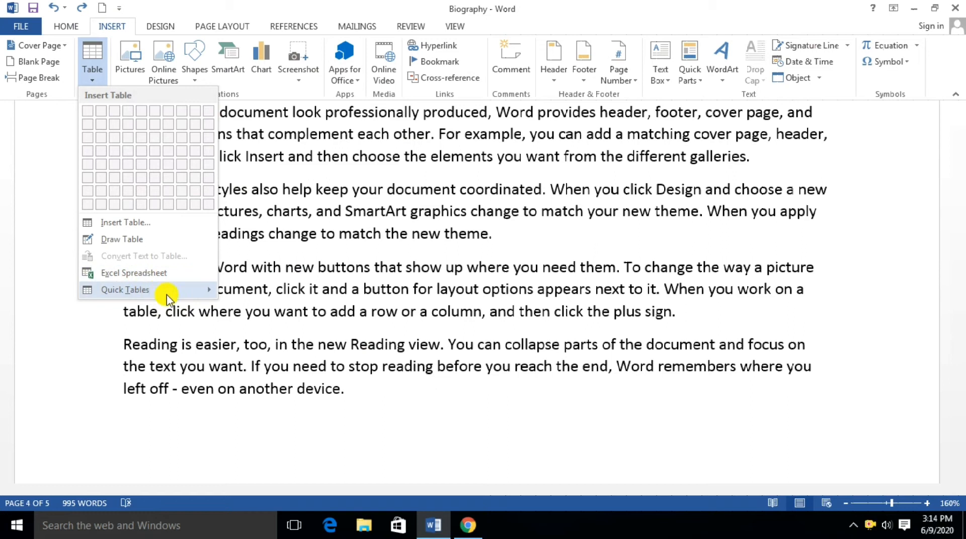
{"action": "left_click", "coordinate": [145, 276]}
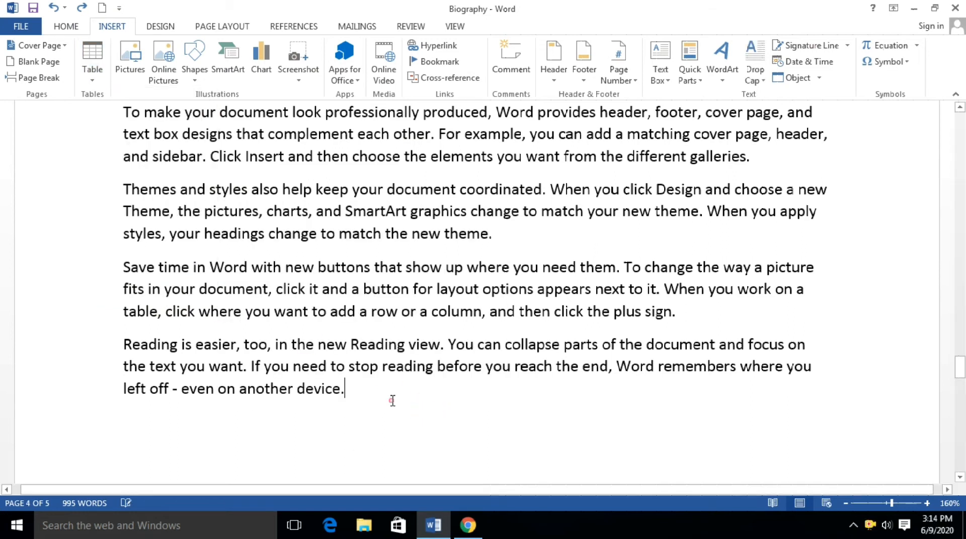
{"action": "scroll", "coordinate": [392, 401], "scroll_direction": "down", "scroll_amount": 4}
{"action": "double_click", "coordinate": [392, 391]}
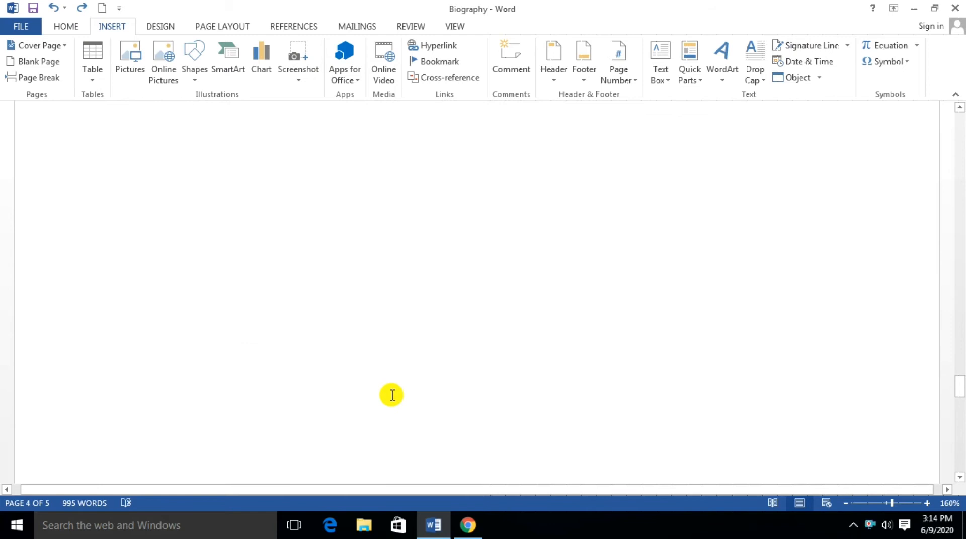
{"action": "key", "text": "Return"}
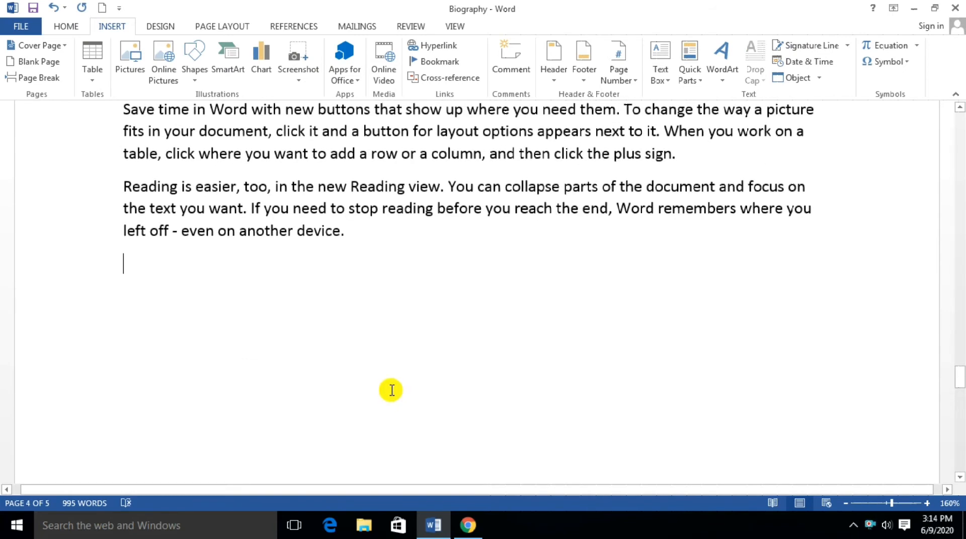
{"action": "left_click", "coordinate": [92, 83]}
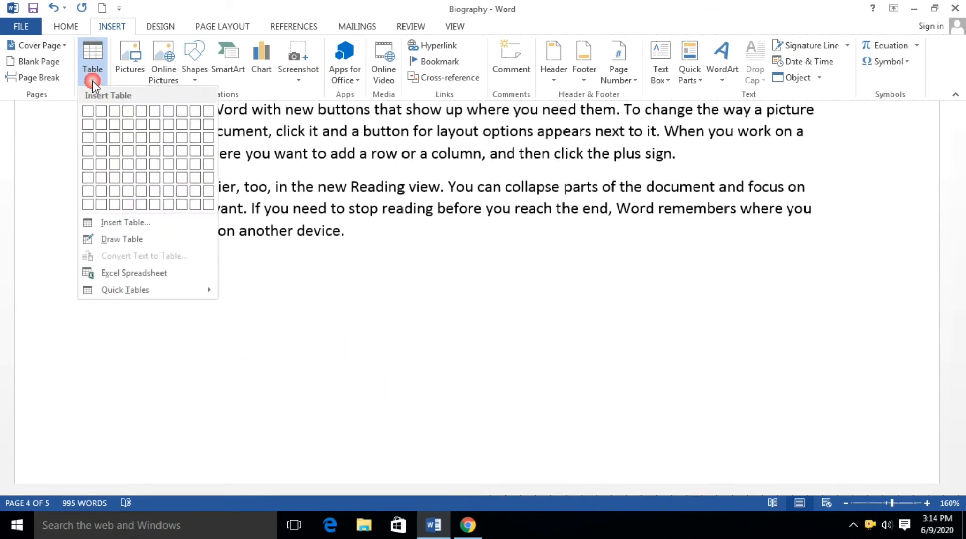
{"action": "left_click", "coordinate": [134, 277]}
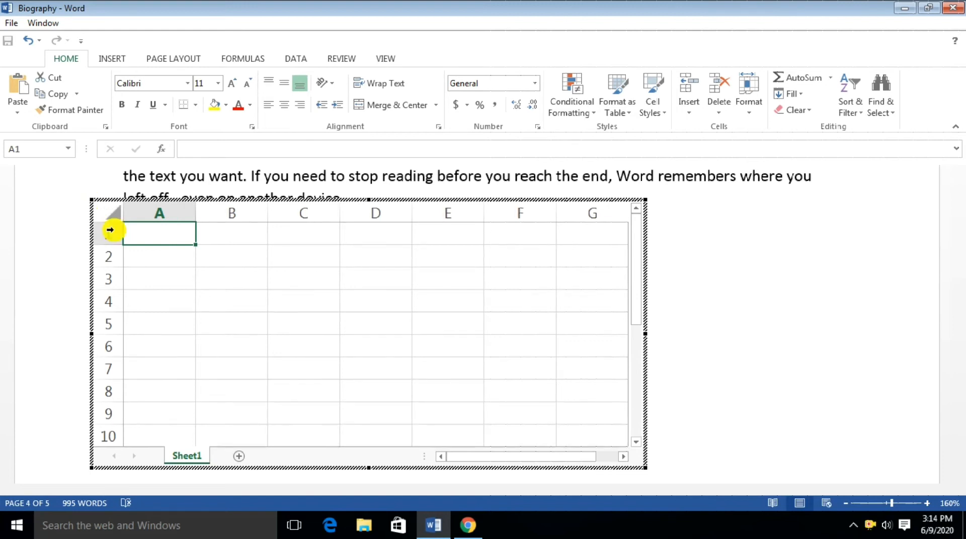
Step: Enter "fhfhfg" in A1, "bfgfh" in B2 and "ghngfn" in E4 of the embedded spreadsheet, and return to the document
{"action": "type", "text": "fhfhfg"}
{"action": "left_click", "coordinate": [221, 240]}
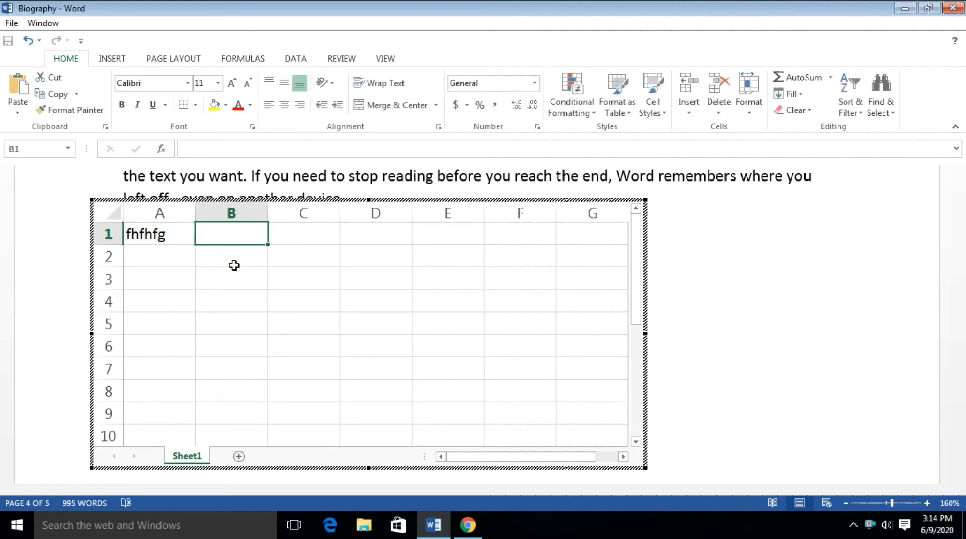
{"action": "left_click", "coordinate": [234, 265]}
{"action": "type", "text": "bfgfh"}
{"action": "left_click", "coordinate": [416, 295]}
{"action": "type", "text": "ghngfn"}
{"action": "left_click", "coordinate": [742, 280]}
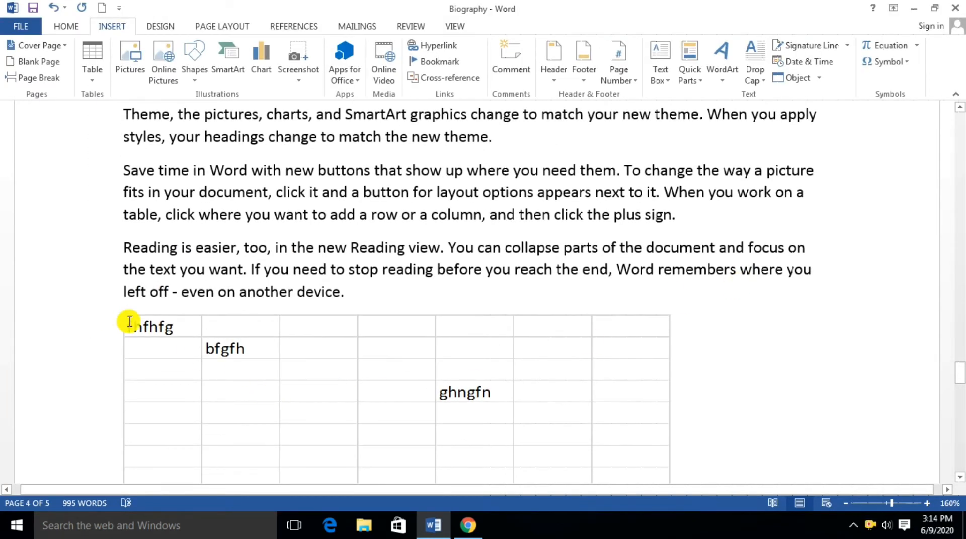
Step: Draw a single-cell table outline about 5.55" wide and 1.12" high in the blank area at the top of page 5
{"action": "double_click", "coordinate": [130, 321]}
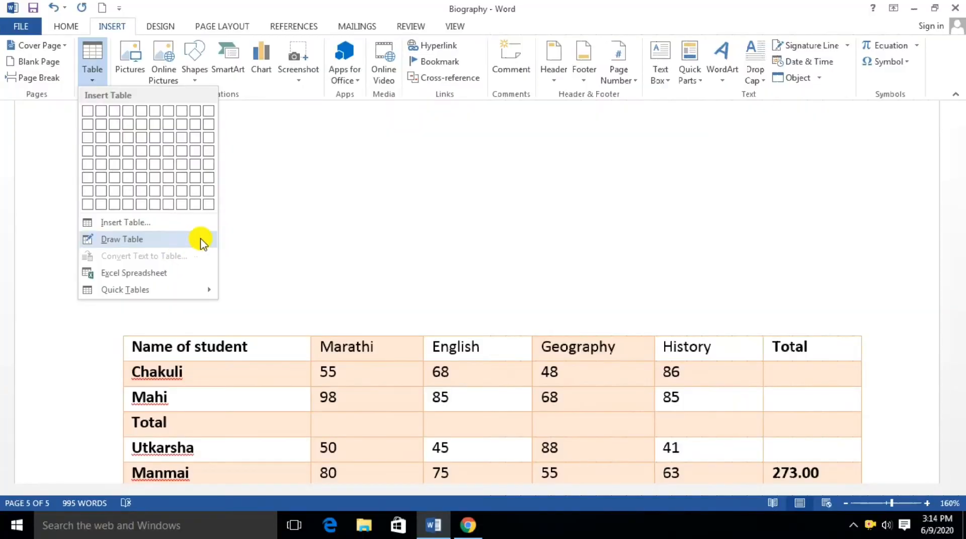
{"action": "left_click", "coordinate": [153, 246]}
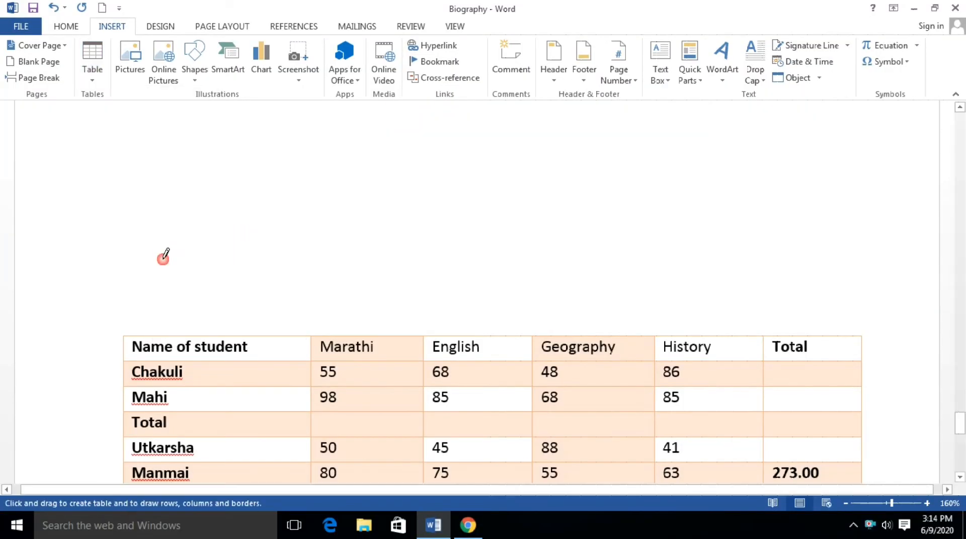
{"action": "scroll", "coordinate": [218, 216], "scroll_direction": "up", "scroll_amount": 1}
{"action": "scroll", "coordinate": [222, 239], "scroll_direction": "up", "scroll_amount": 2}
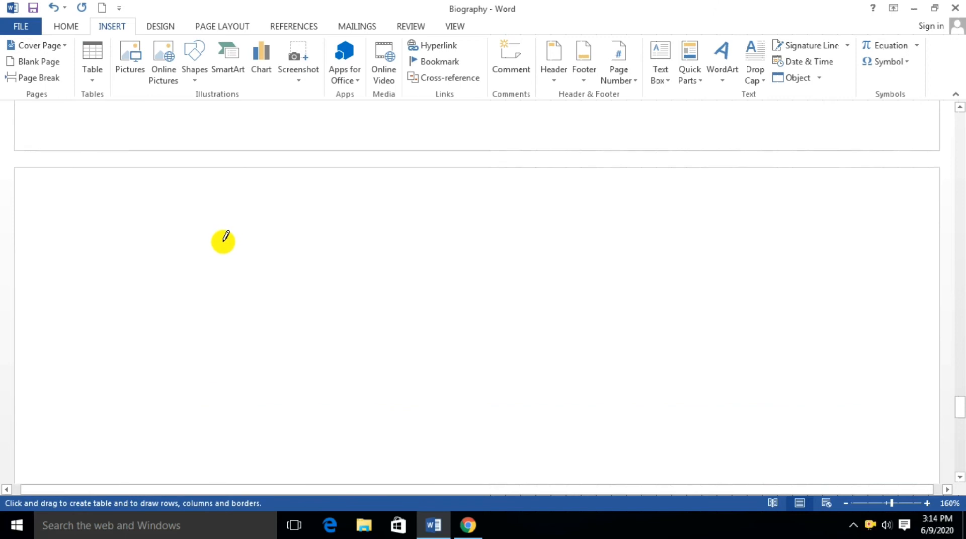
{"action": "mouse_move", "coordinate": [148, 241]}
{"action": "left_mouse_down"}
{"action": "mouse_move", "coordinate": [196, 279]}
{"action": "mouse_move", "coordinate": [395, 307]}
{"action": "mouse_move", "coordinate": [678, 325]}
{"action": "mouse_move", "coordinate": [735, 334]}
{"action": "mouse_move", "coordinate": [752, 364]}
{"action": "left_mouse_up"}
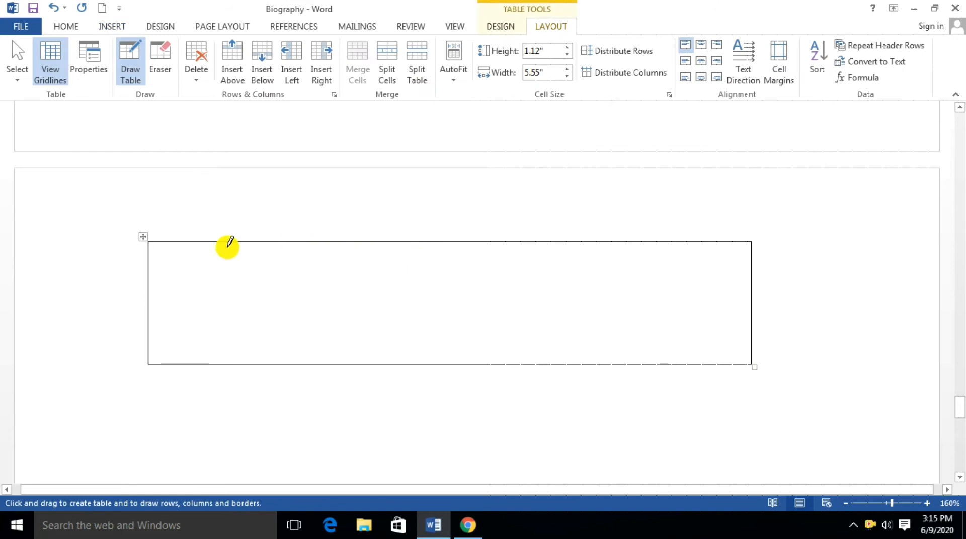
Step: Draw two vertical lines dividing the outline into three columns, the first about 1.99" and the second about 1.07" wide
{"action": "left_click", "coordinate": [228, 244]}
{"action": "mouse_move", "coordinate": [239, 302]}
{"action": "left_mouse_down"}
{"action": "mouse_move", "coordinate": [7, 258]}
{"action": "mouse_move", "coordinate": [188, 319]}
{"action": "mouse_move", "coordinate": [202, 358]}
{"action": "mouse_move", "coordinate": [230, 352]}
{"action": "left_mouse_up"}
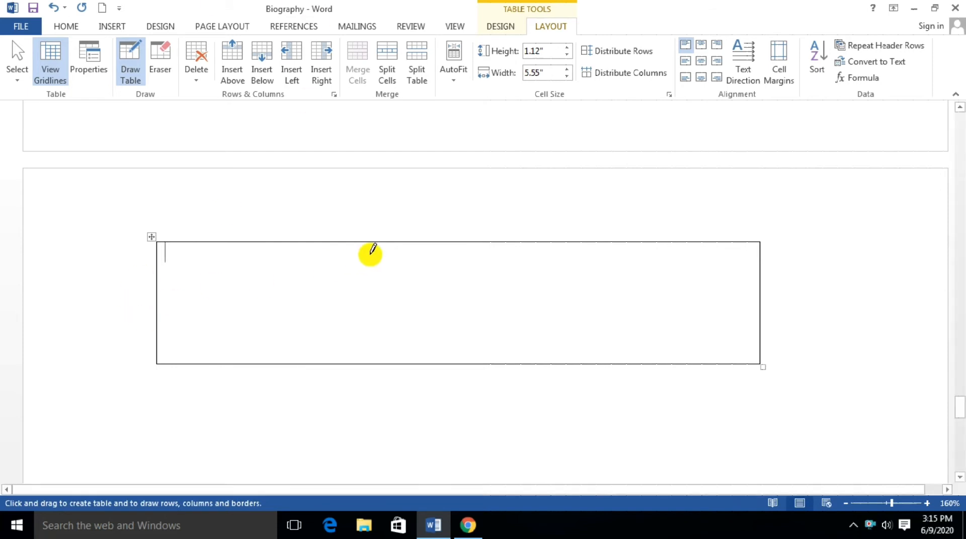
{"action": "left_click_drag", "start_coordinate": [374, 246], "coordinate": [376, 269]}
{"action": "left_click_drag", "start_coordinate": [376, 338], "coordinate": [375, 345]}
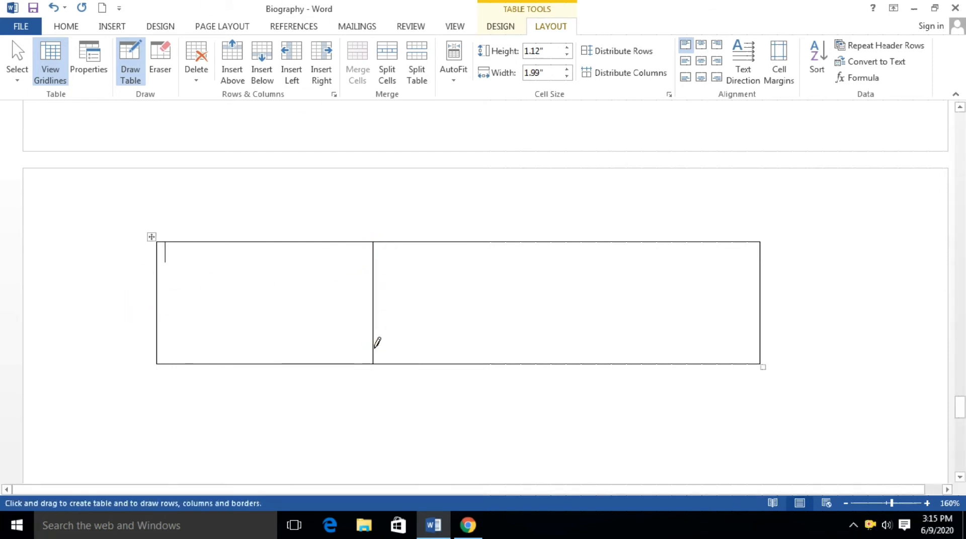
{"action": "left_click_drag", "start_coordinate": [492, 243], "coordinate": [494, 338]}
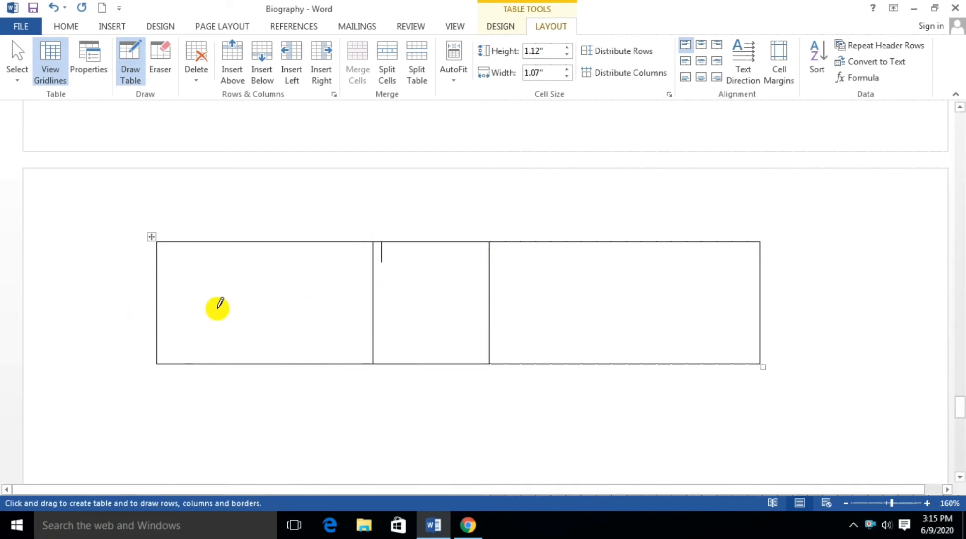
Step: Split the first and third columns with horizontal lines about 0.5" down, and divide the third column's upper cell with a vertical line
{"action": "left_click_drag", "start_coordinate": [157, 297], "coordinate": [372, 297]}
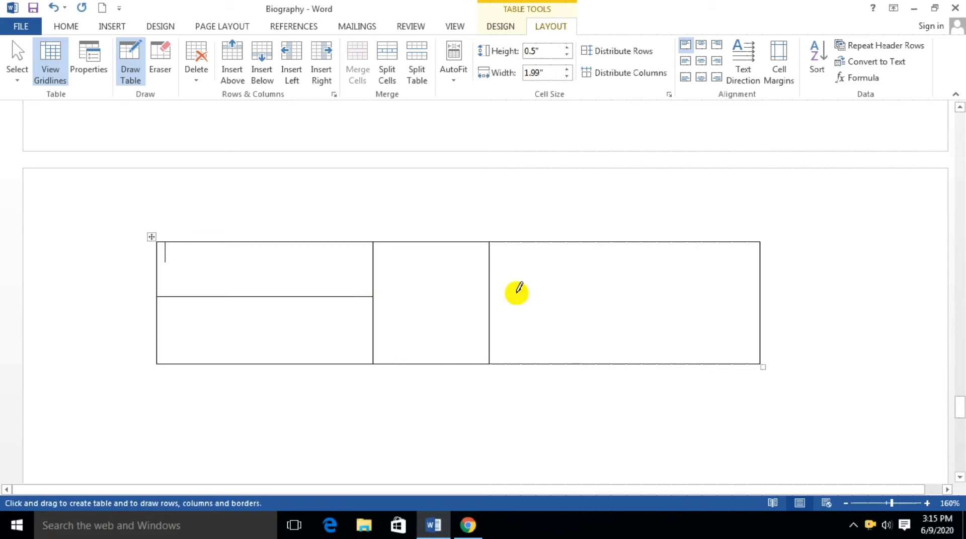
{"action": "left_click_drag", "start_coordinate": [491, 294], "coordinate": [706, 283]}
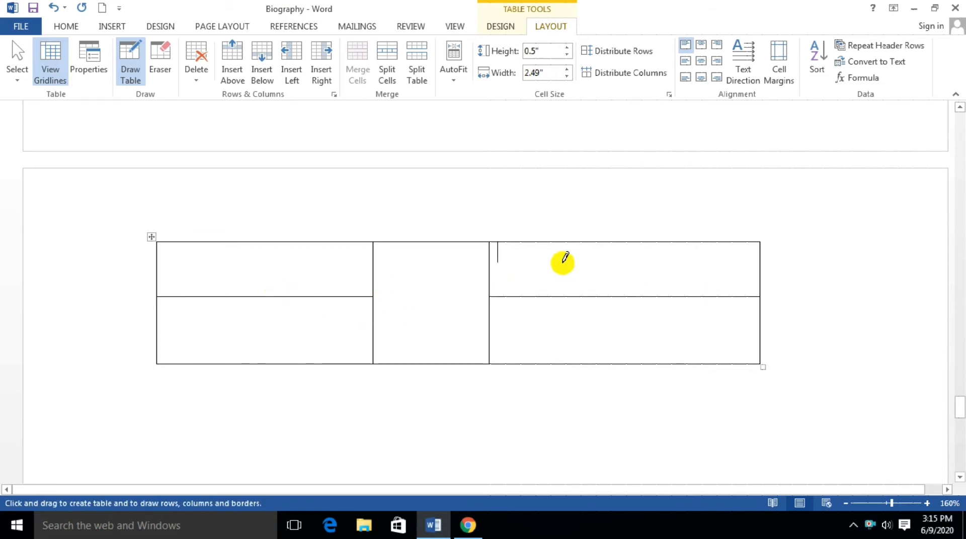
{"action": "left_click_drag", "start_coordinate": [578, 244], "coordinate": [578, 280]}
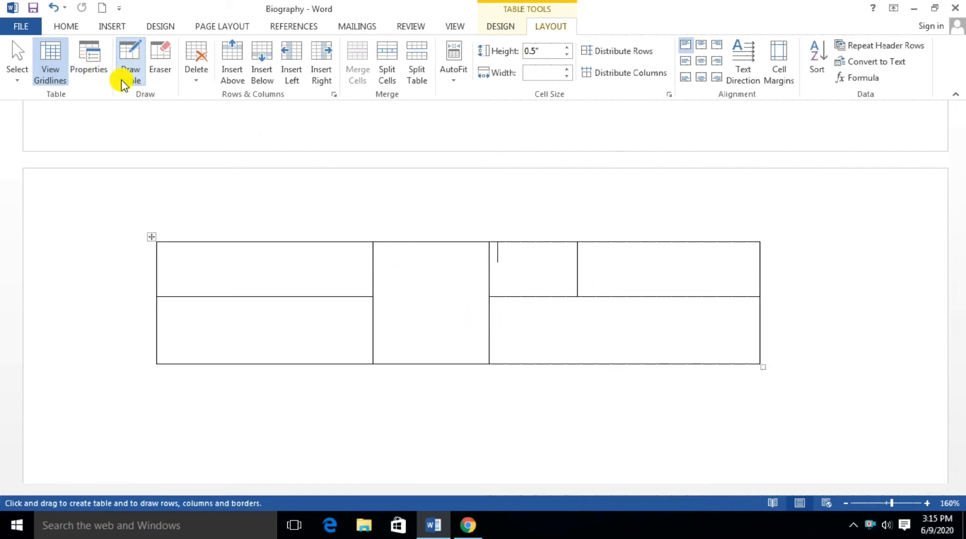
Step: Insert the "City or Town" Quick Table with Points A to E into the upper cell just right of the middle column
{"action": "left_click", "coordinate": [106, 26]}
{"action": "left_click", "coordinate": [92, 76]}
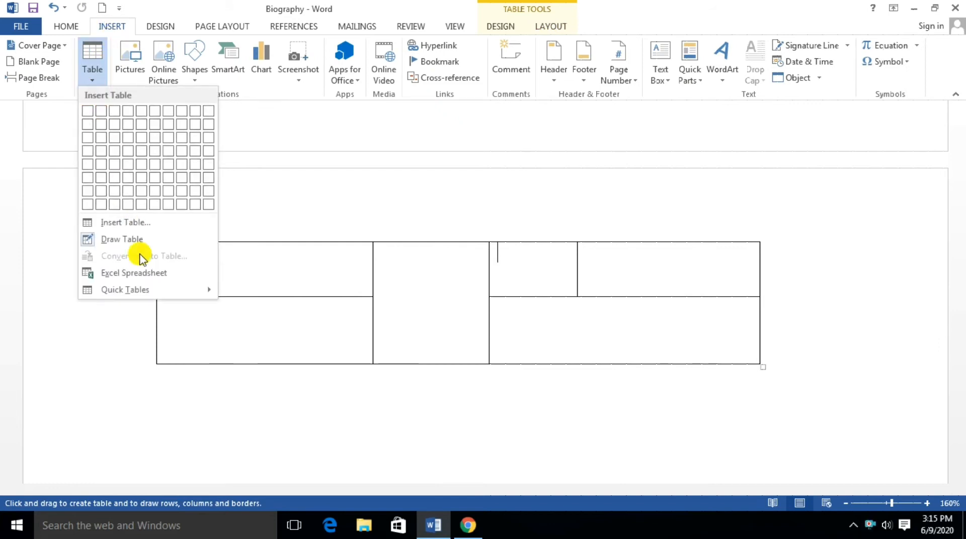
{"action": "mouse_move", "coordinate": [147, 294]}
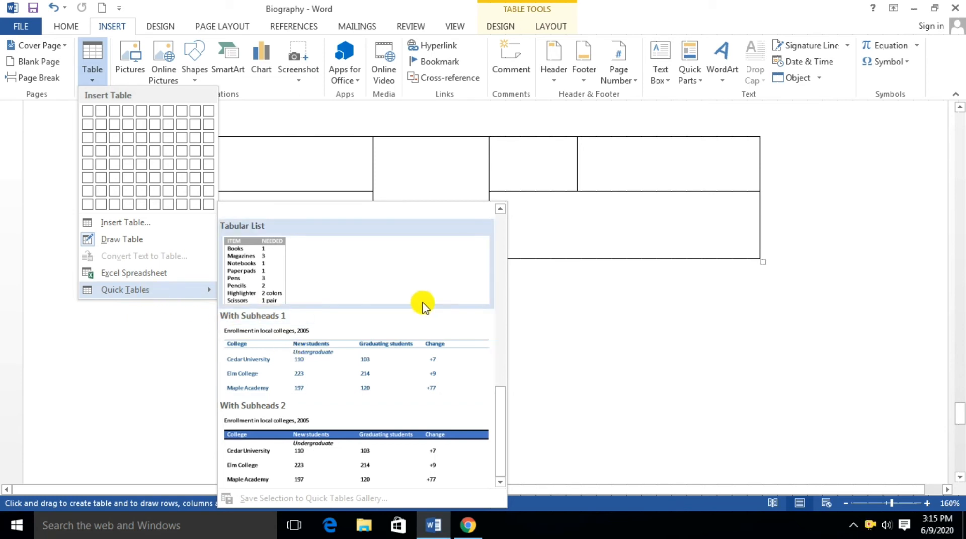
{"action": "left_click_drag", "start_coordinate": [494, 406], "coordinate": [493, 346]}
{"action": "left_click", "coordinate": [491, 348]}
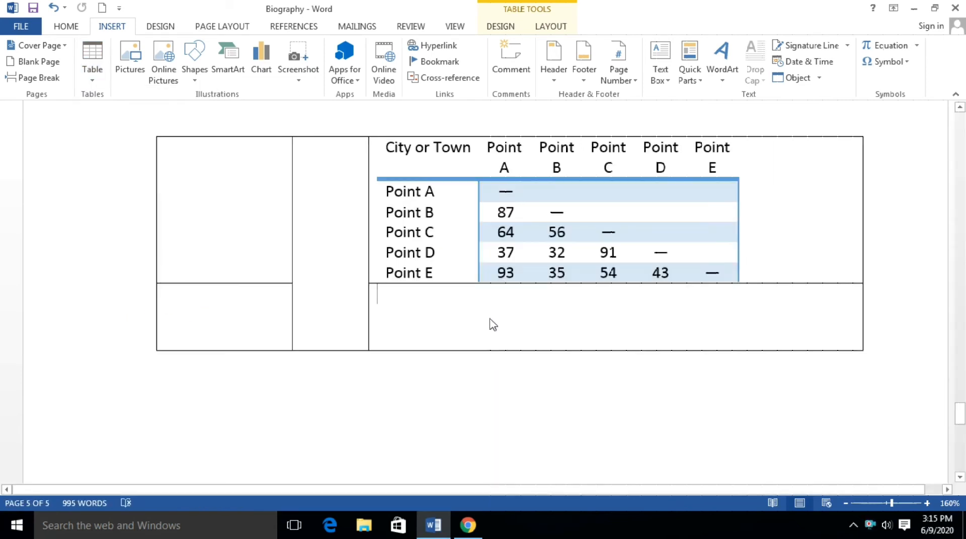
Step: Insert the Calendar 2 Quick Table in the blank area below the drawn table
{"action": "left_click", "coordinate": [213, 406]}
{"action": "left_click", "coordinate": [103, 27]}
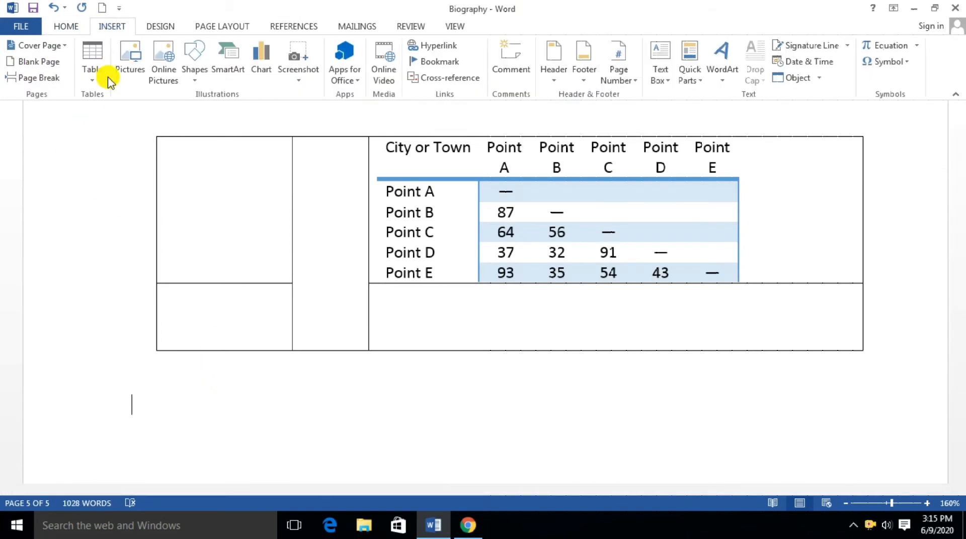
{"action": "left_click", "coordinate": [108, 80]}
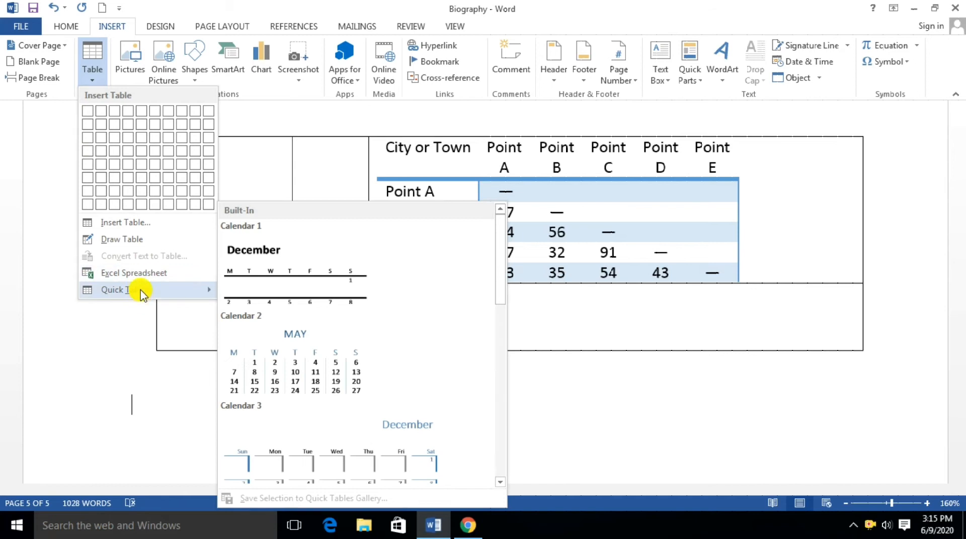
{"action": "left_click", "coordinate": [294, 367]}
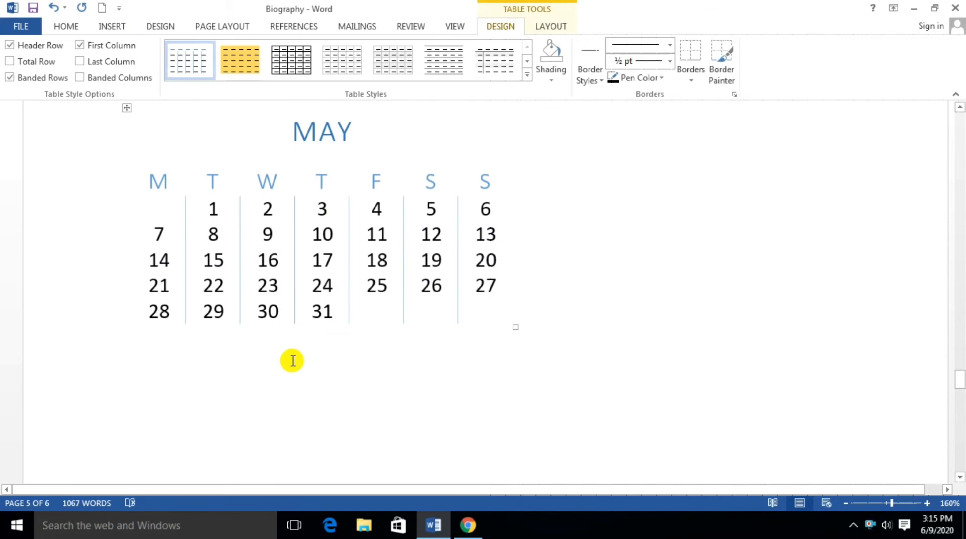
Step: Replace the calendar's MAY heading with NIVTALJ
{"action": "left_click_drag", "start_coordinate": [293, 133], "coordinate": [378, 137]}
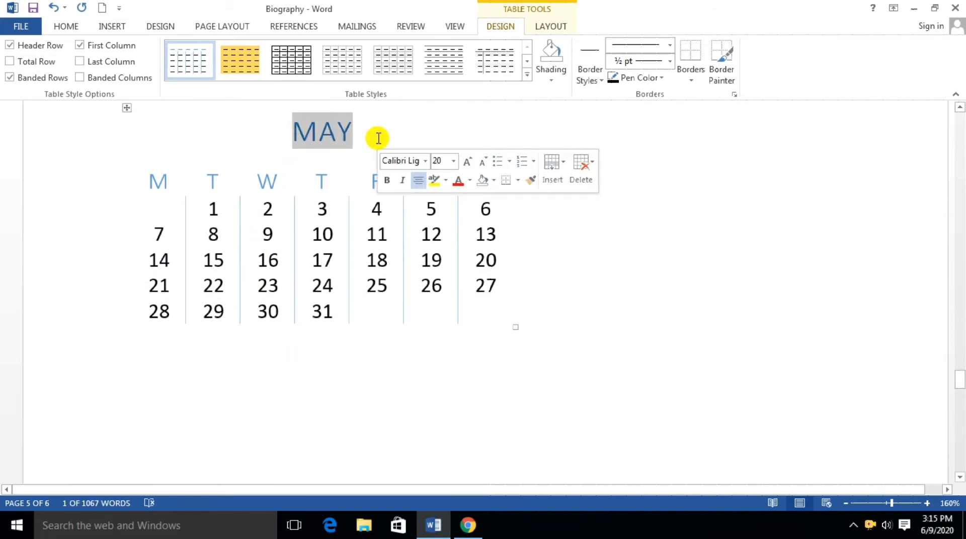
{"action": "type", "text": "NI"}
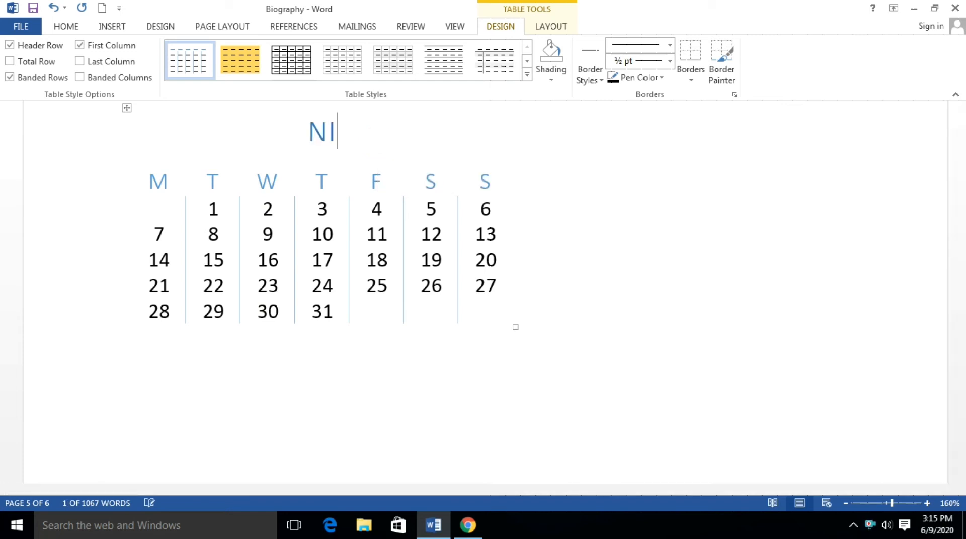
{"action": "type", "text": "VTA"}
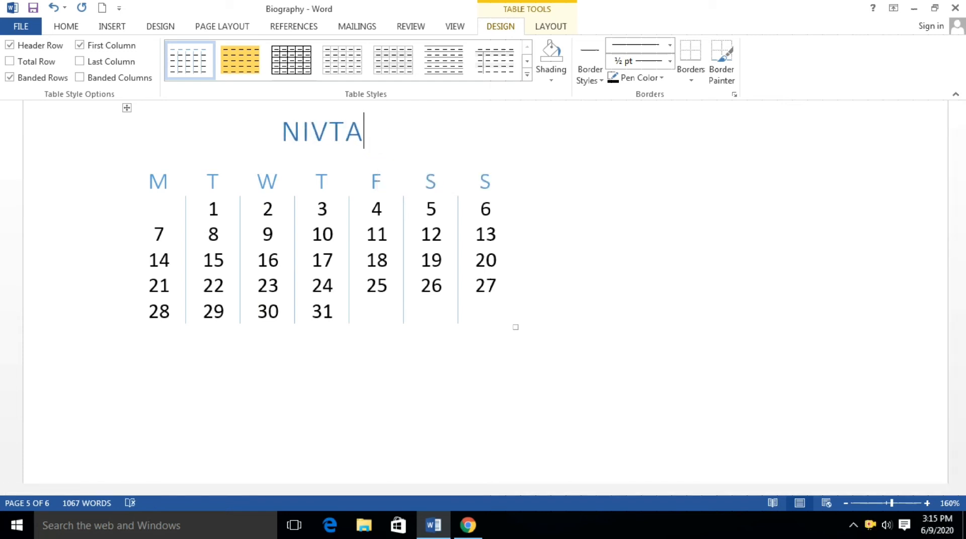
{"action": "type", "text": "LJ"}
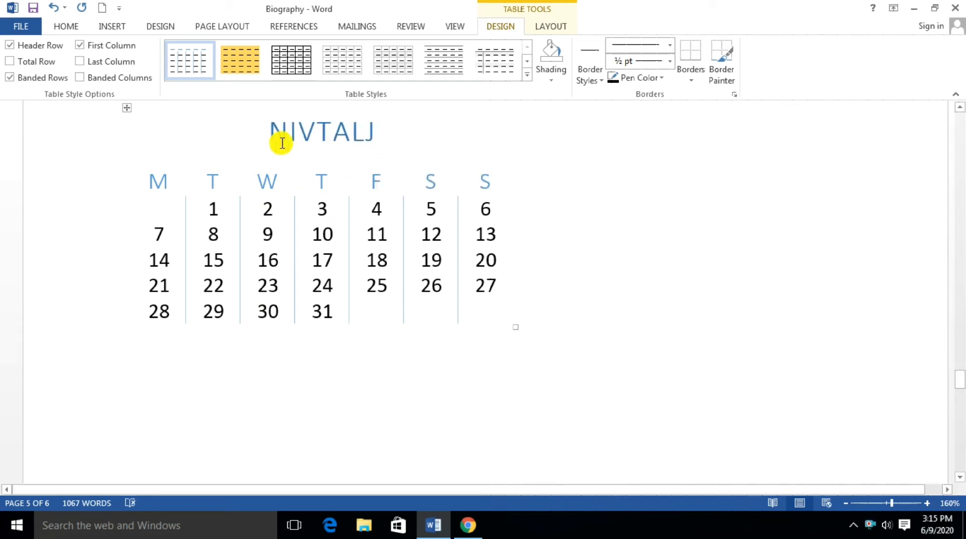
Step: Select the entire calendar table below the drawn table and delete it
{"action": "scroll", "coordinate": [324, 306], "scroll_direction": "up", "scroll_amount": 3}
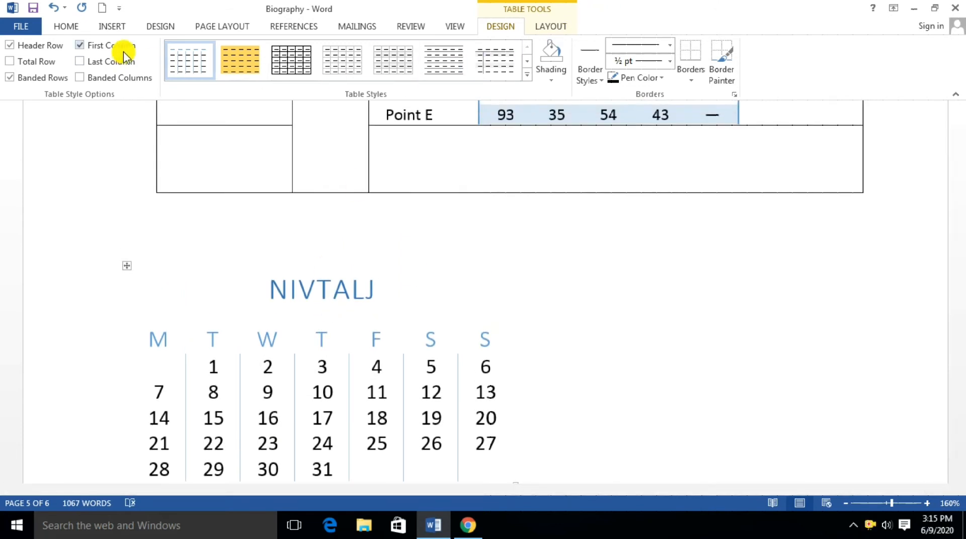
{"action": "left_click", "coordinate": [113, 27]}
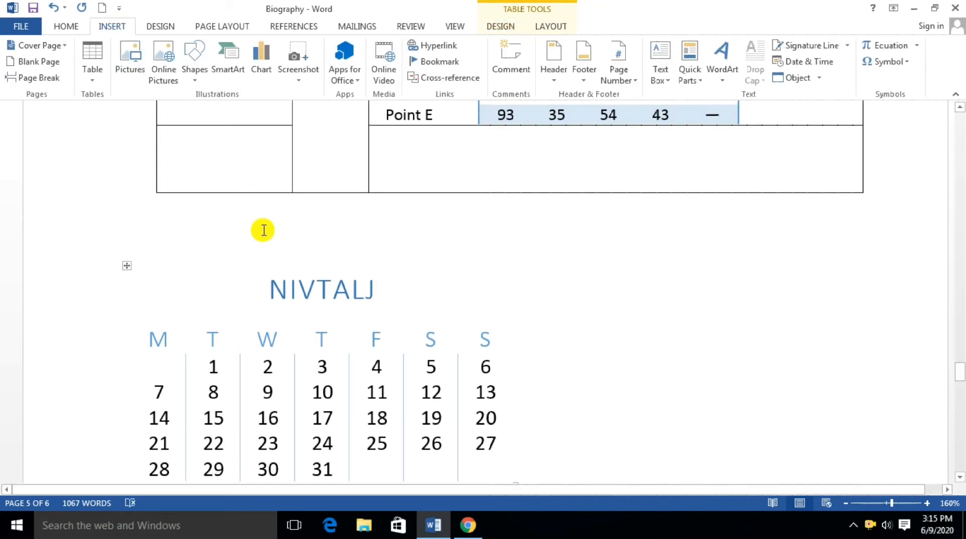
{"action": "left_click", "coordinate": [129, 265]}
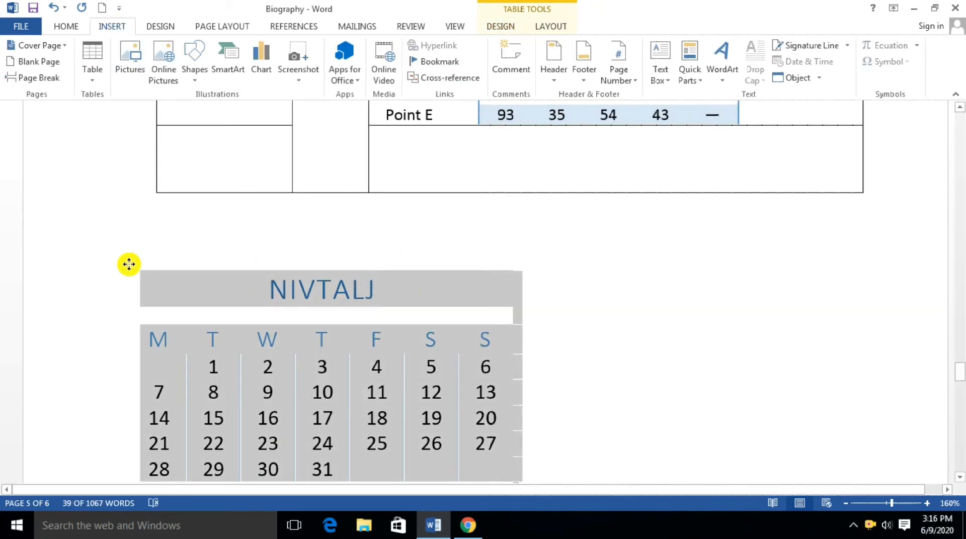
{"action": "key", "text": "BackSpace"}
{"action": "scroll", "coordinate": [129, 265], "scroll_direction": "up", "scroll_amount": 3}
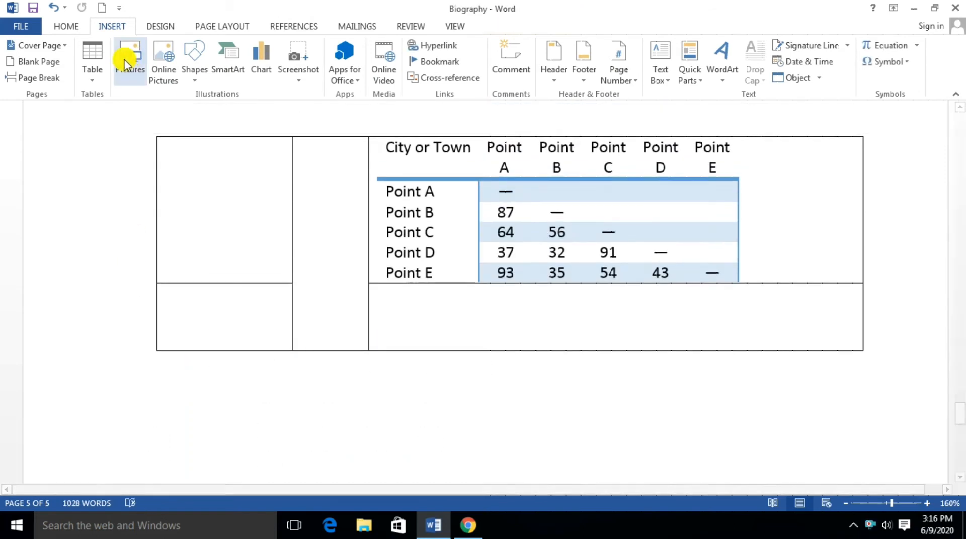
Step: Find the student marks table on page 5 and select the whole table
{"action": "left_click", "coordinate": [92, 80]}
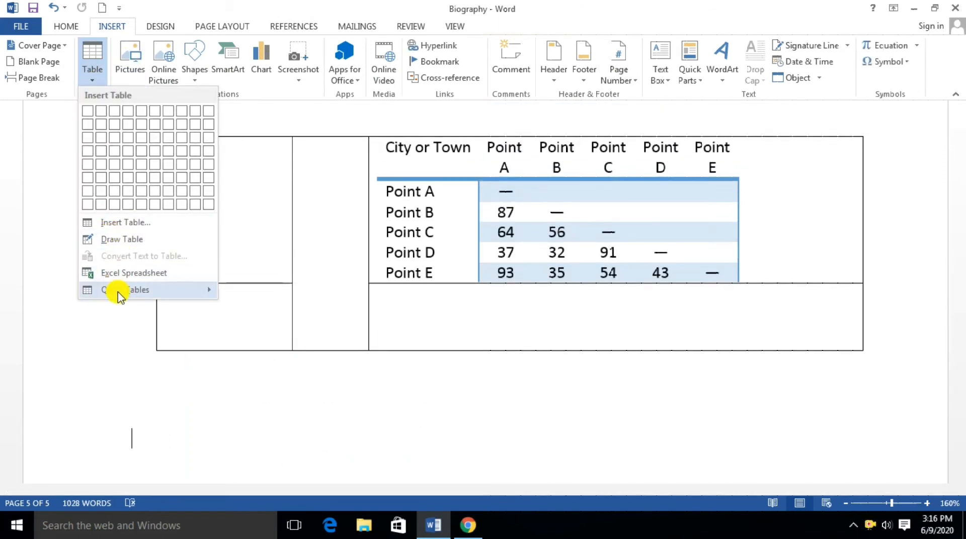
{"action": "left_click", "coordinate": [130, 381]}
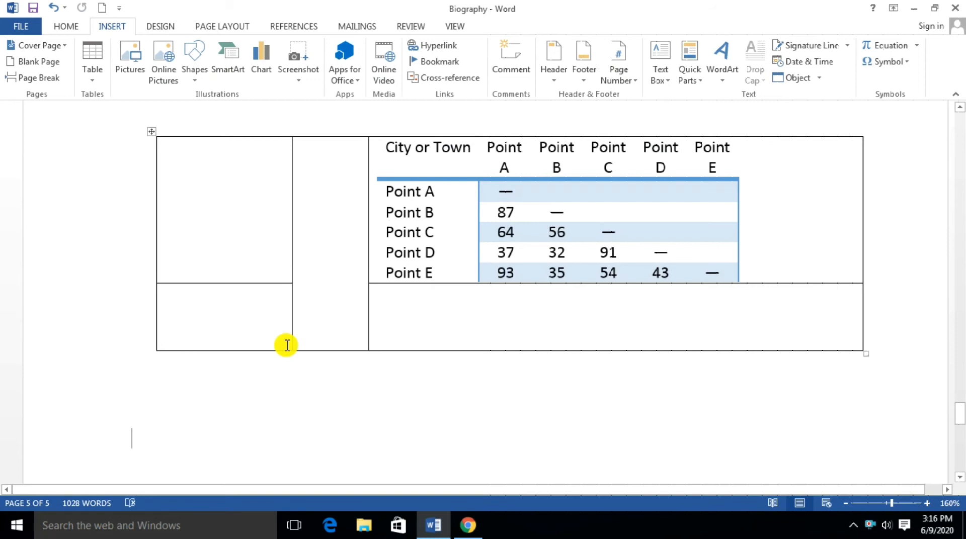
{"action": "scroll", "coordinate": [284, 345], "scroll_direction": "up", "scroll_amount": 5}
{"action": "scroll", "coordinate": [286, 347], "scroll_direction": "up", "scroll_amount": 10}
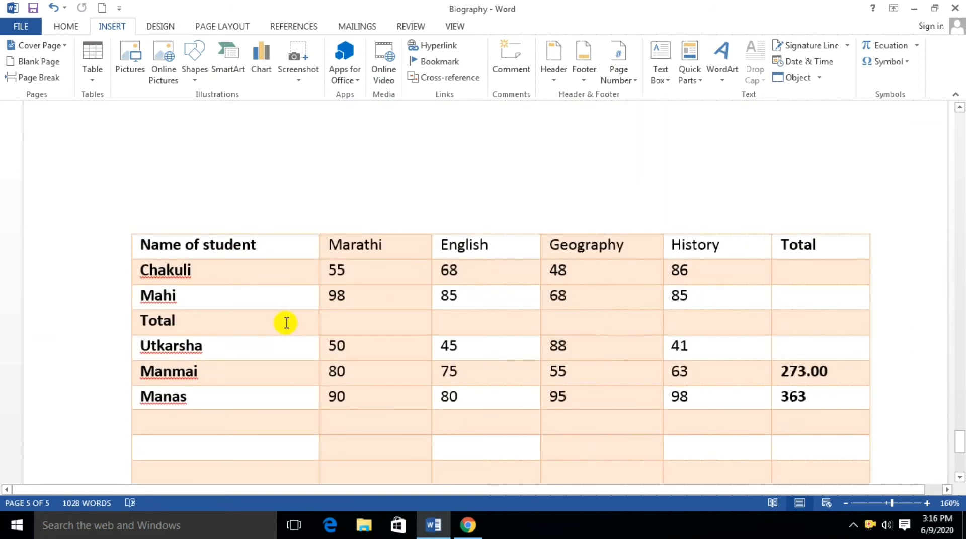
{"action": "scroll", "coordinate": [286, 322], "scroll_direction": "down", "scroll_amount": 4}
{"action": "scroll", "coordinate": [255, 326], "scroll_direction": "up", "scroll_amount": 2}
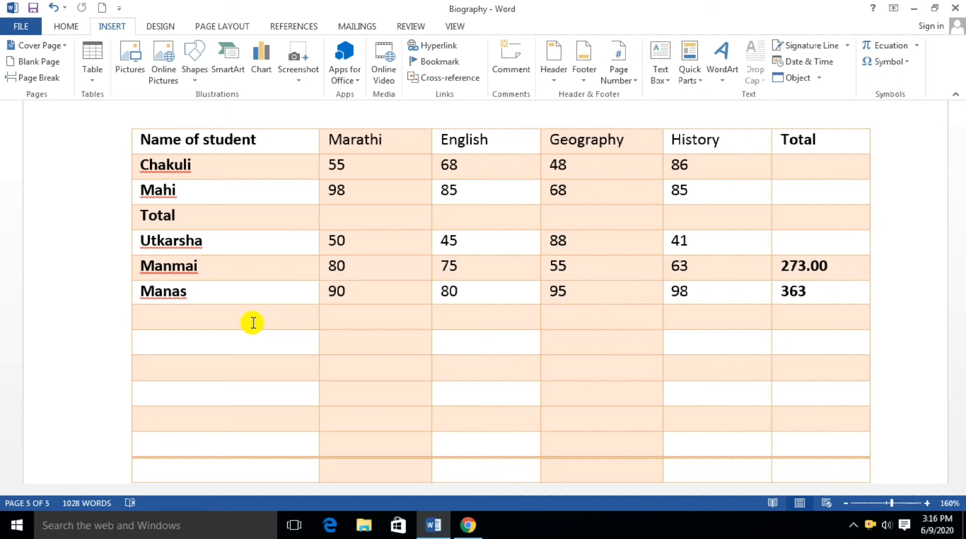
{"action": "mouse_move", "coordinate": [124, 126]}
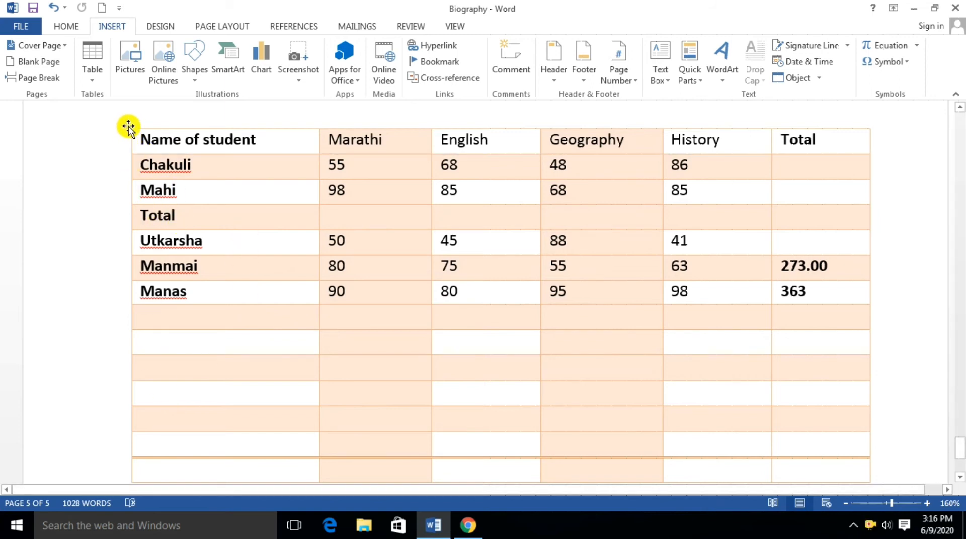
{"action": "left_click", "coordinate": [128, 126]}
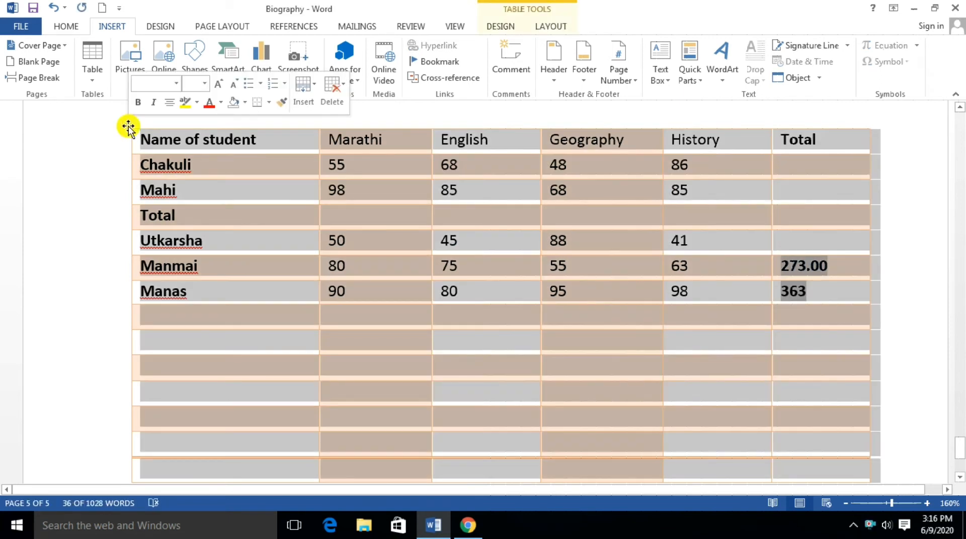
{"action": "mouse_move", "coordinate": [128, 126]}
{"action": "left_mouse_down"}
{"action": "mouse_move", "coordinate": [204, 192]}
{"action": "mouse_move", "coordinate": [252, 253]}
{"action": "mouse_move", "coordinate": [125, 179]}
{"action": "mouse_move", "coordinate": [91, 181]}
{"action": "mouse_move", "coordinate": [89, 149]}
{"action": "mouse_move", "coordinate": [110, 131]}
{"action": "left_mouse_up"}
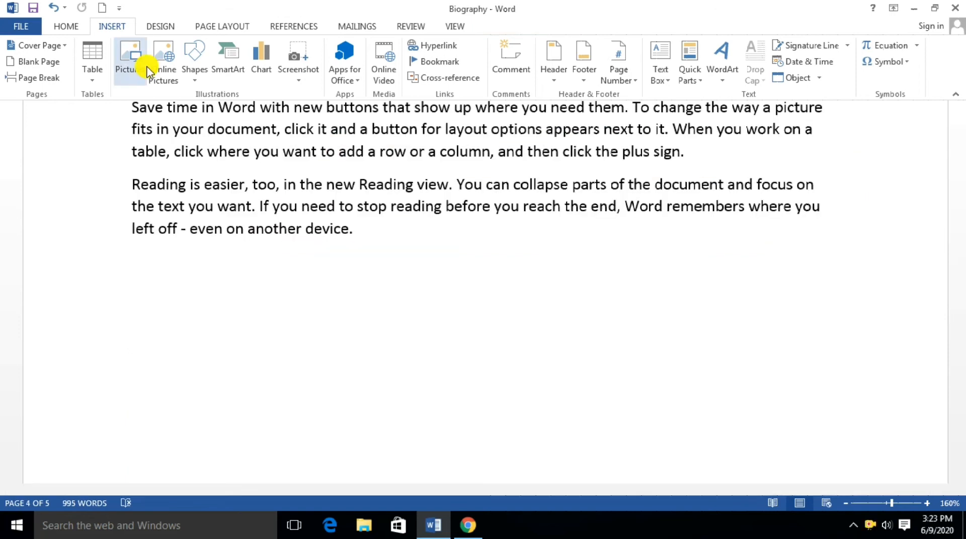
Step: Create a one-row, two-column table in the blank area below the last paragraph on page 4 from the text +----------+---+
{"action": "left_click", "coordinate": [93, 79]}
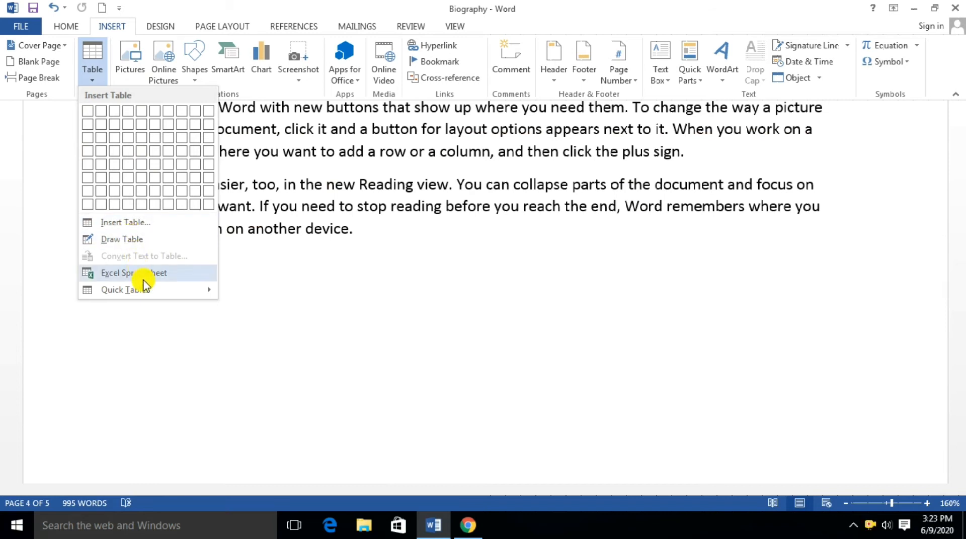
{"action": "left_click", "coordinate": [629, 278]}
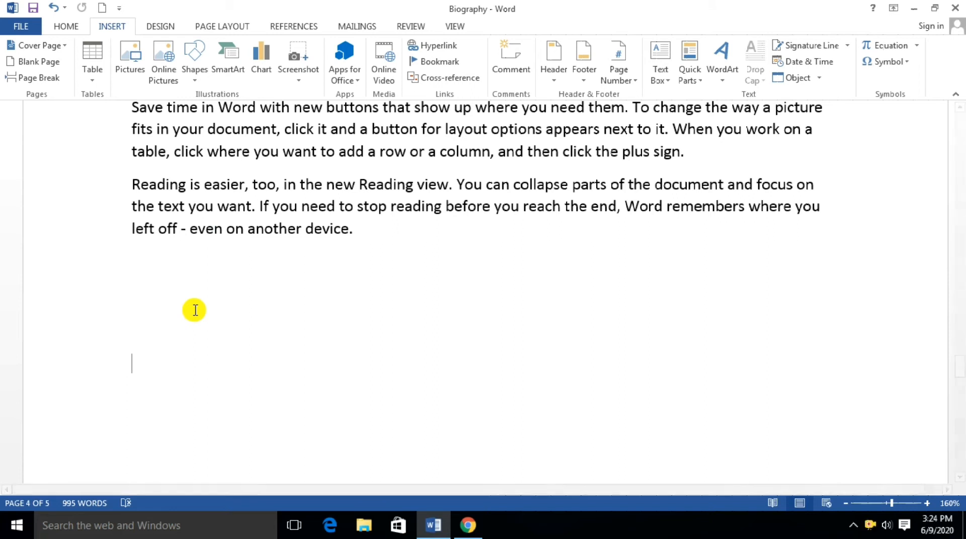
{"action": "type", "text": "+----------+---+"}
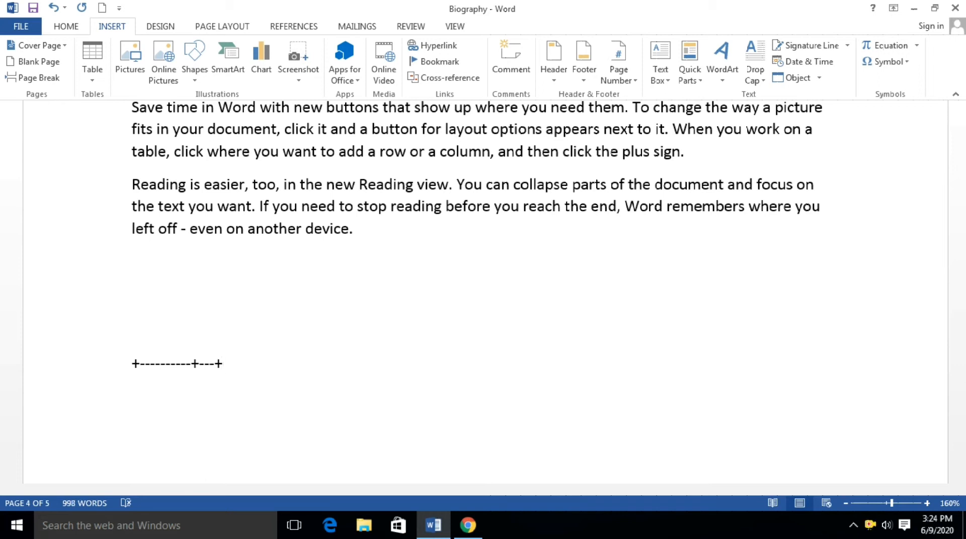
{"action": "key", "text": "Return"}
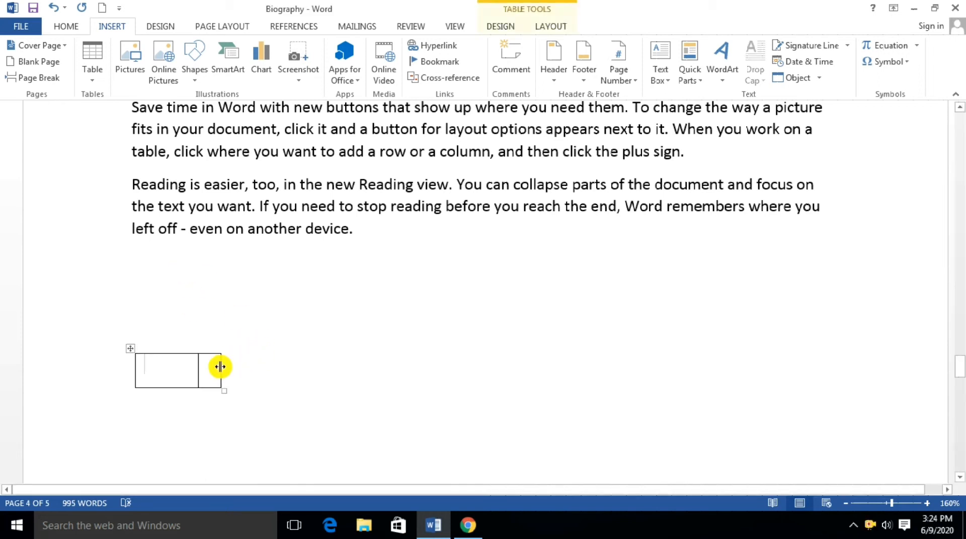
Step: Add two more rows beneath the first row of the small two-column table
{"action": "scroll", "coordinate": [216, 371], "scroll_direction": "down", "scroll_amount": 2}
{"action": "left_click", "coordinate": [226, 272]}
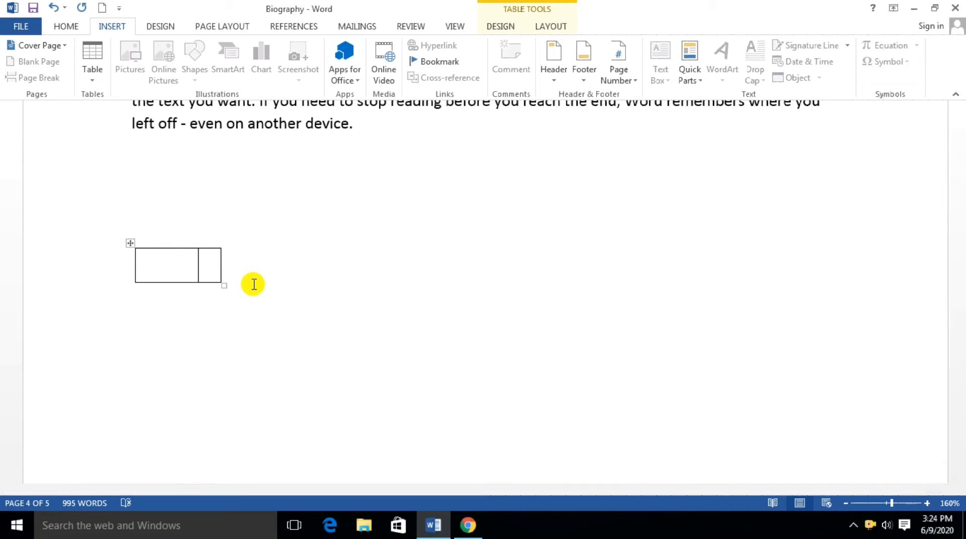
{"action": "key", "text": "Return"}
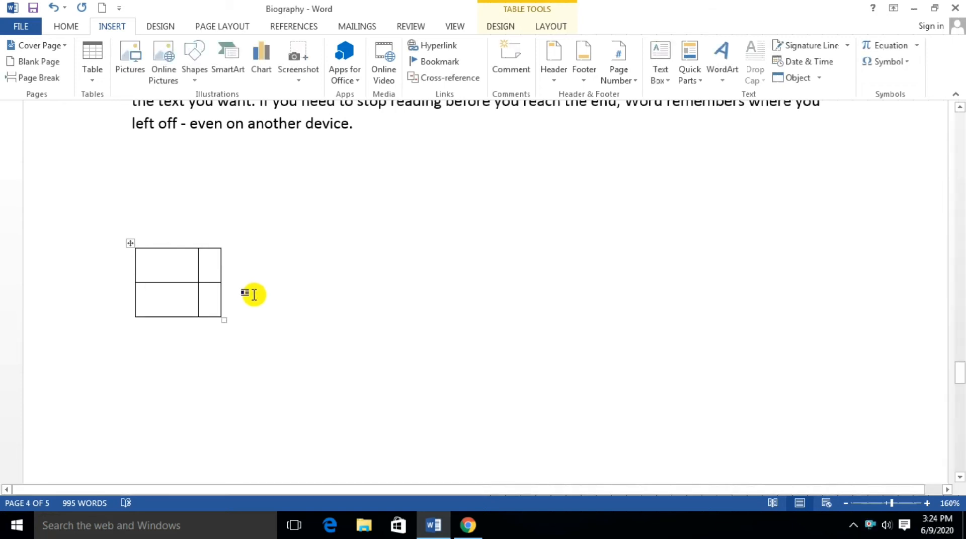
{"action": "left_click", "coordinate": [236, 300]}
{"action": "key", "text": "Return"}
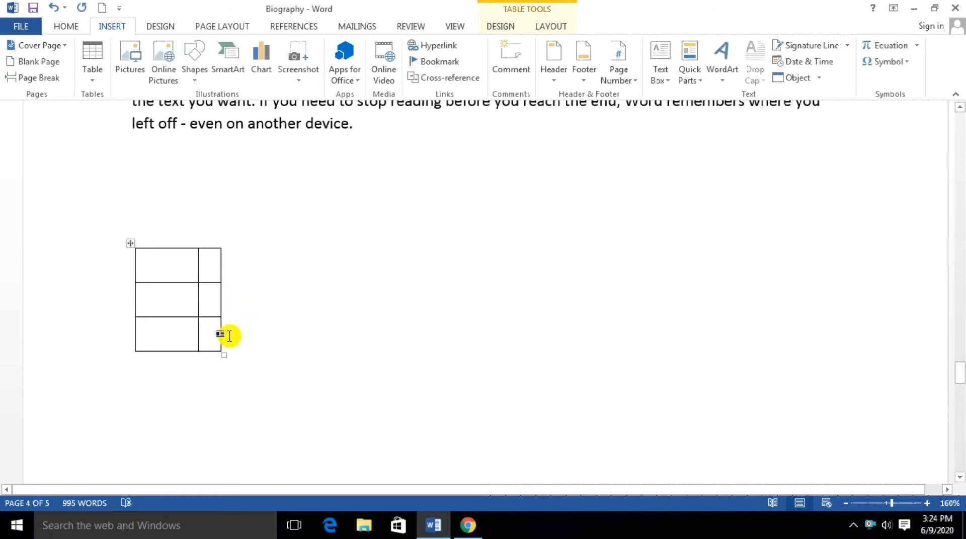
Step: Select the whole small two-column table on page 4 and delete it
{"action": "left_click", "coordinate": [130, 246]}
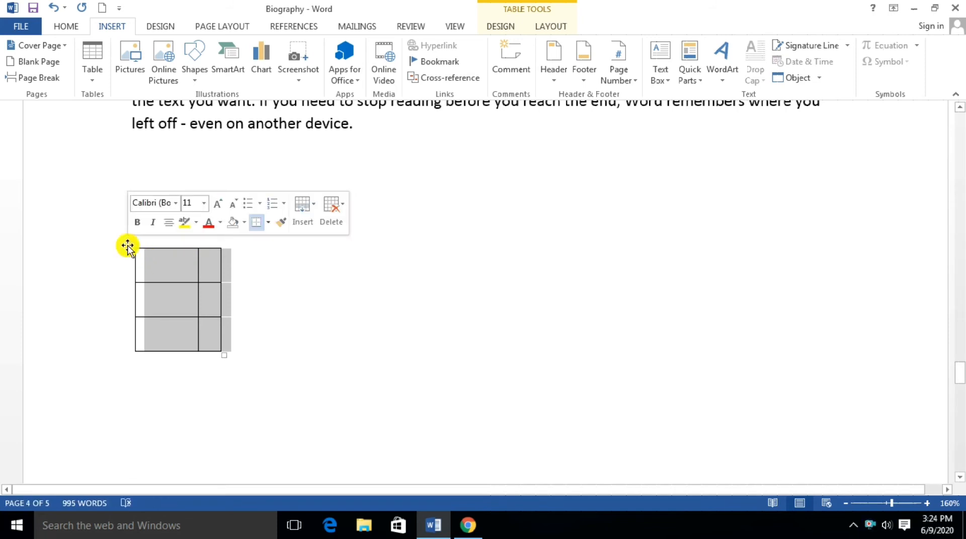
{"action": "key", "text": "BackSpace"}
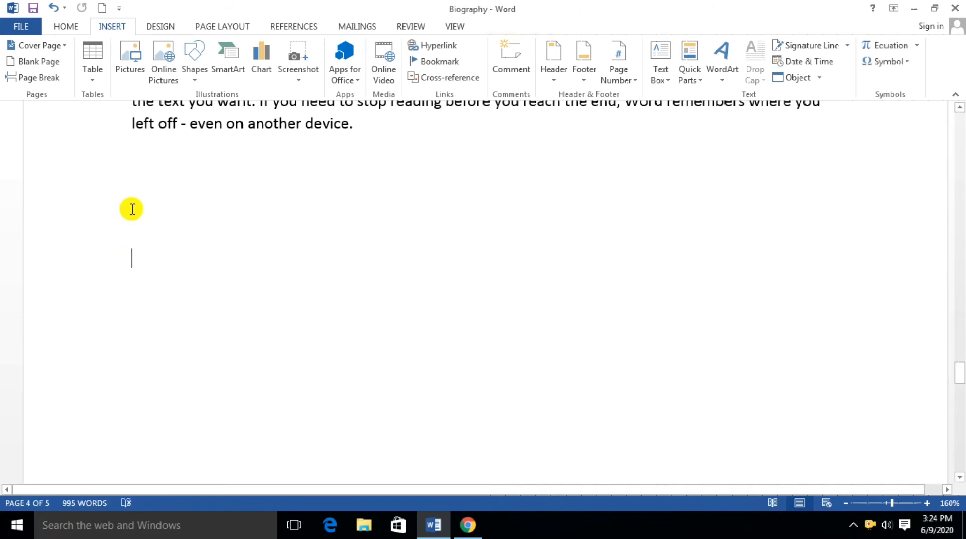
Step: Place the cursor in the student marks table's "Name of student" cell and check the Convert Text to Table option
{"action": "scroll", "coordinate": [208, 255], "scroll_direction": "down", "scroll_amount": 9}
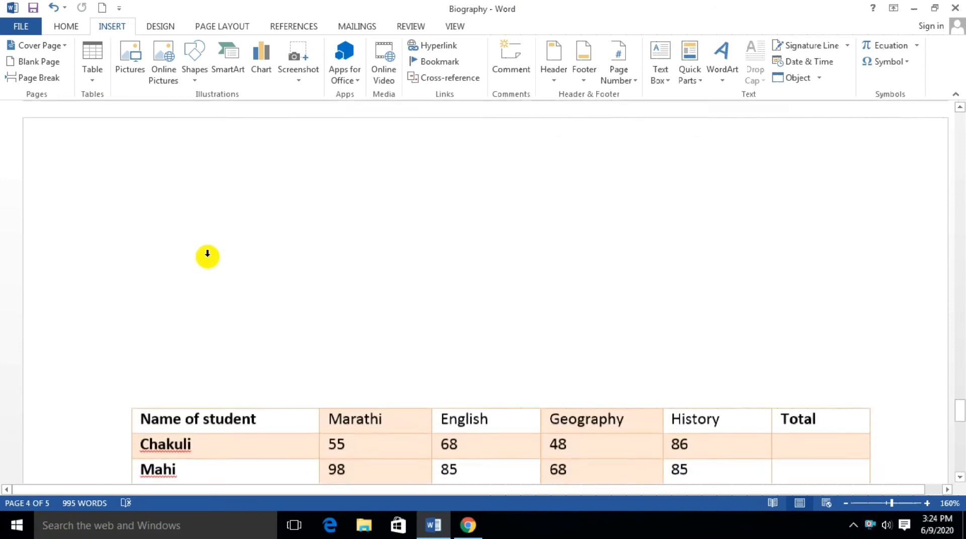
{"action": "scroll", "coordinate": [189, 229], "scroll_direction": "up", "scroll_amount": 2}
{"action": "left_click", "coordinate": [131, 257]}
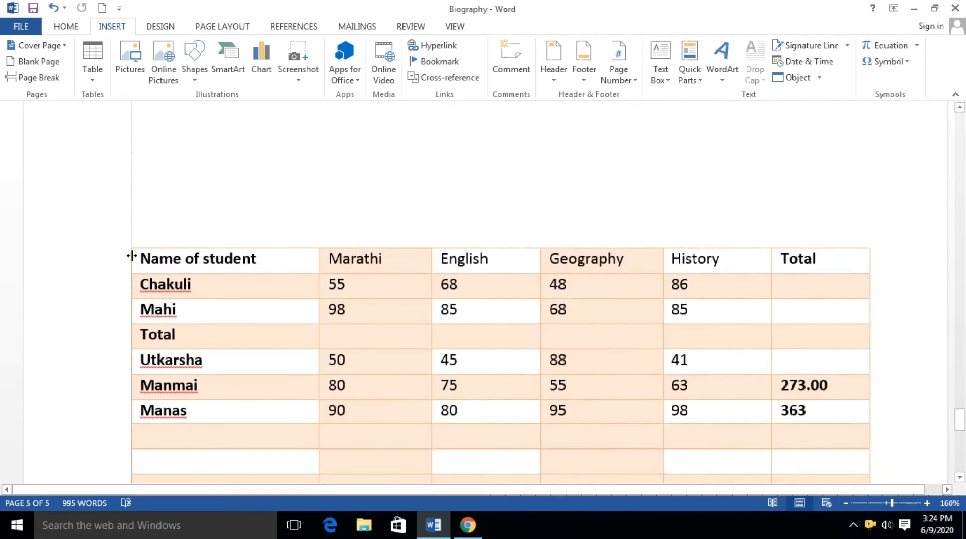
{"action": "scroll", "coordinate": [193, 304], "scroll_direction": "down", "scroll_amount": 8}
{"action": "scroll", "coordinate": [193, 304], "scroll_direction": "down", "scroll_amount": 4}
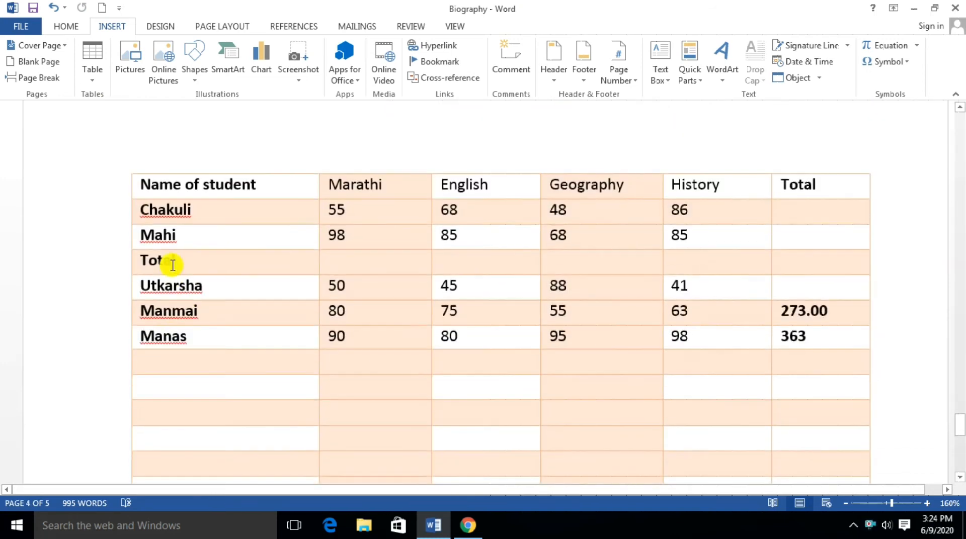
{"action": "left_click", "coordinate": [265, 180]}
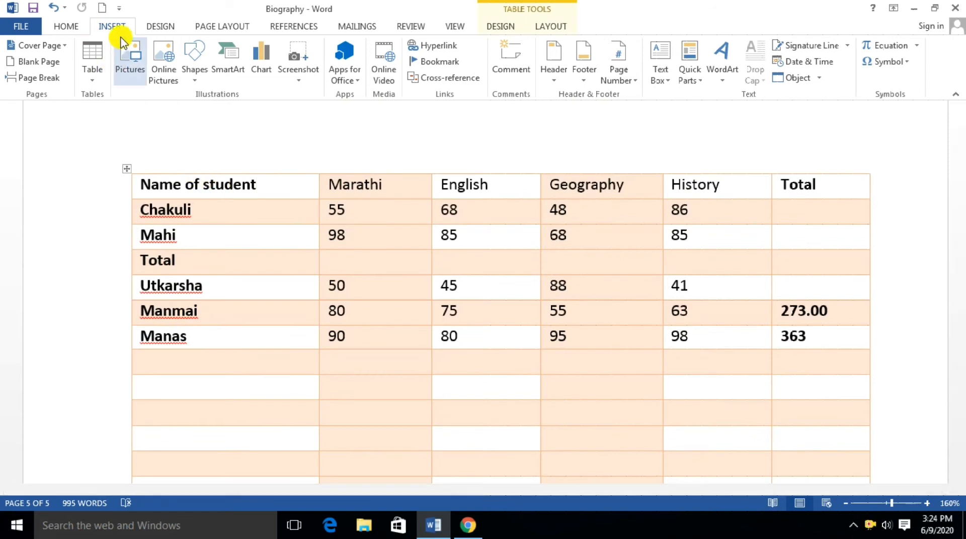
{"action": "left_click", "coordinate": [89, 64]}
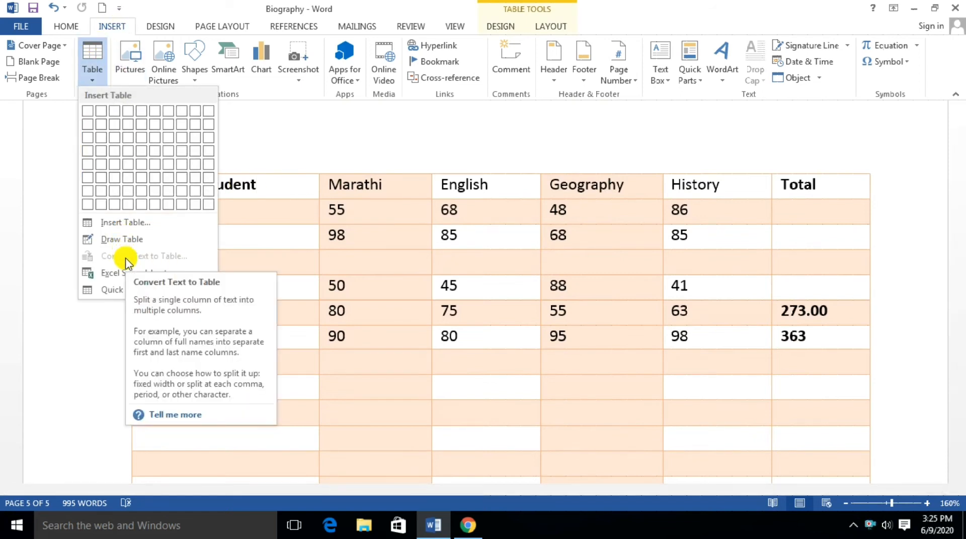
{"action": "left_click", "coordinate": [240, 144]}
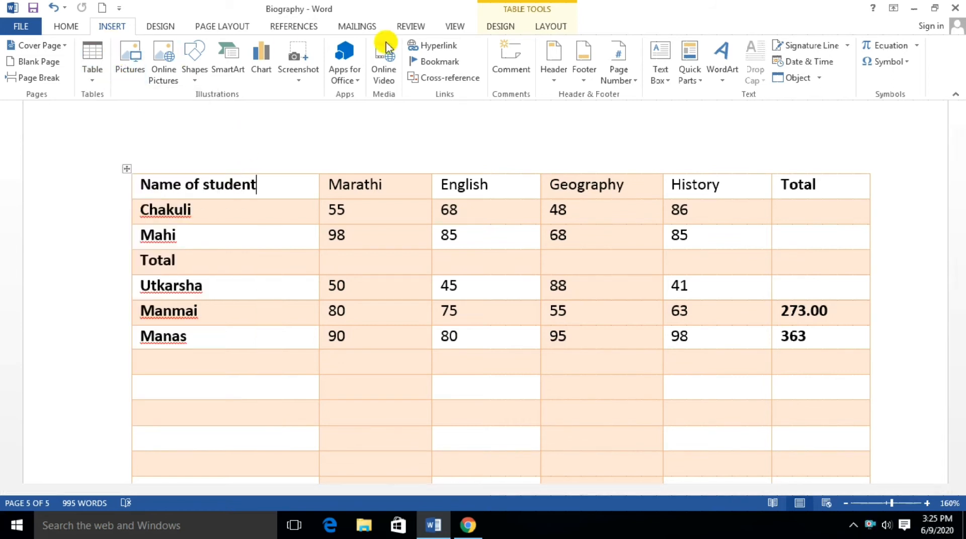
Step: Select the first student's row and the Total column in the student marks table
{"action": "left_click", "coordinate": [205, 135]}
{"action": "left_click", "coordinate": [92, 207]}
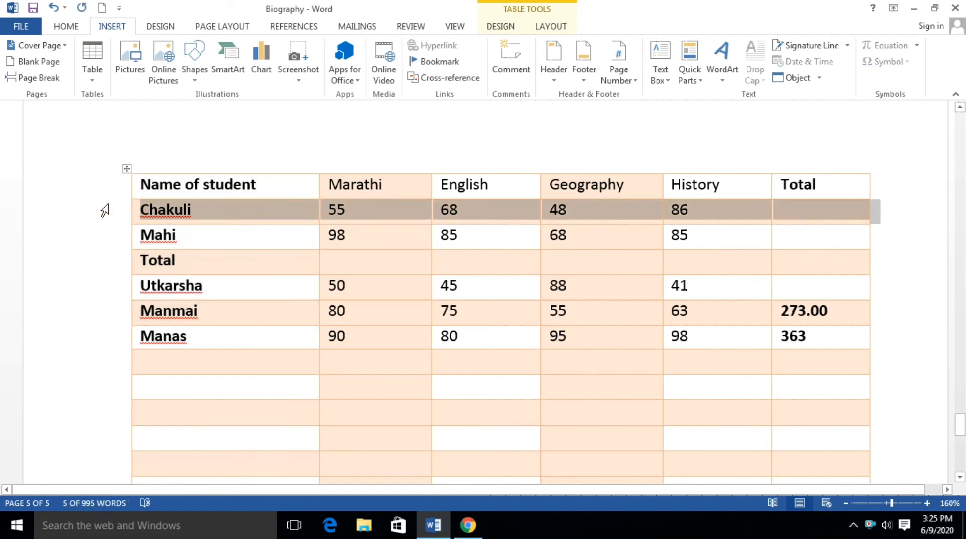
{"action": "left_click", "coordinate": [881, 194]}
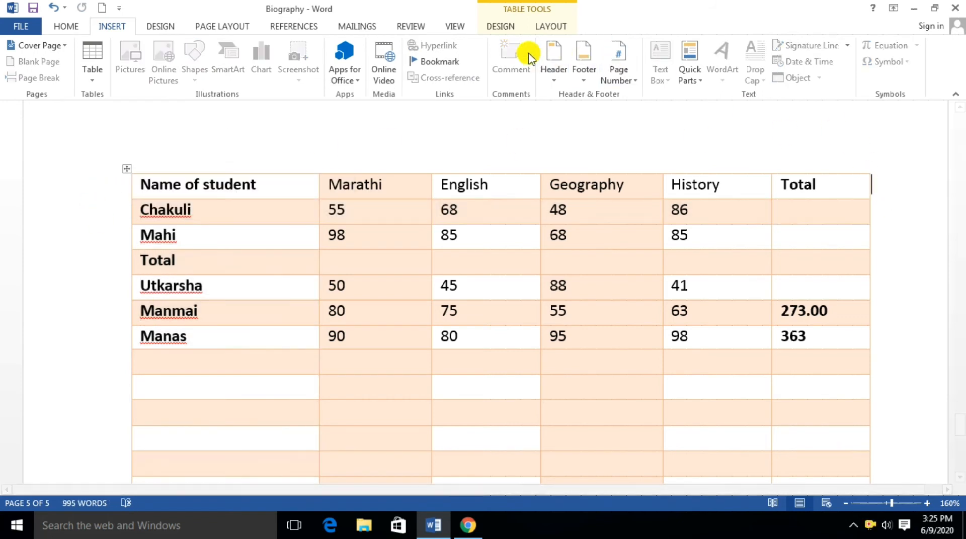
{"action": "left_click", "coordinate": [867, 129]}
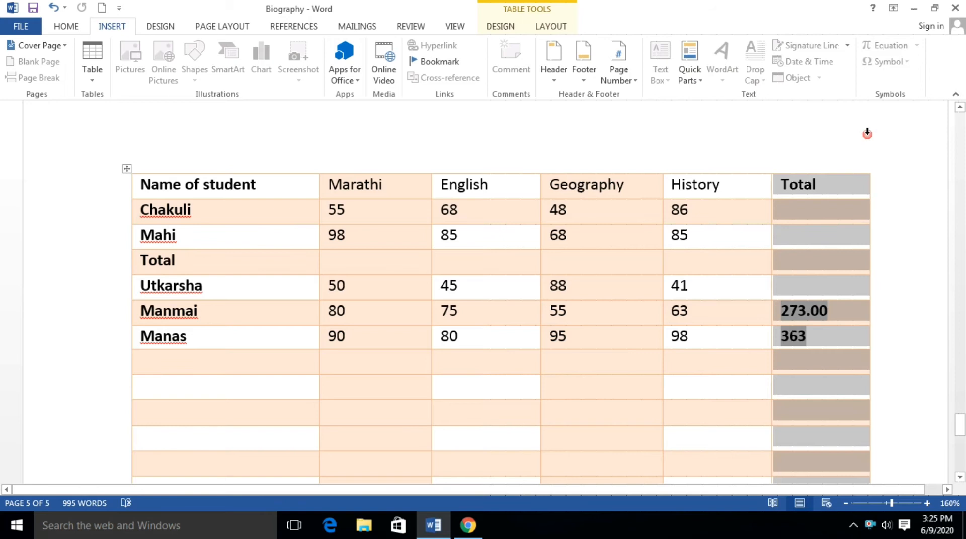
{"action": "left_click", "coordinate": [761, 131]}
{"action": "left_click", "coordinate": [924, 203]}
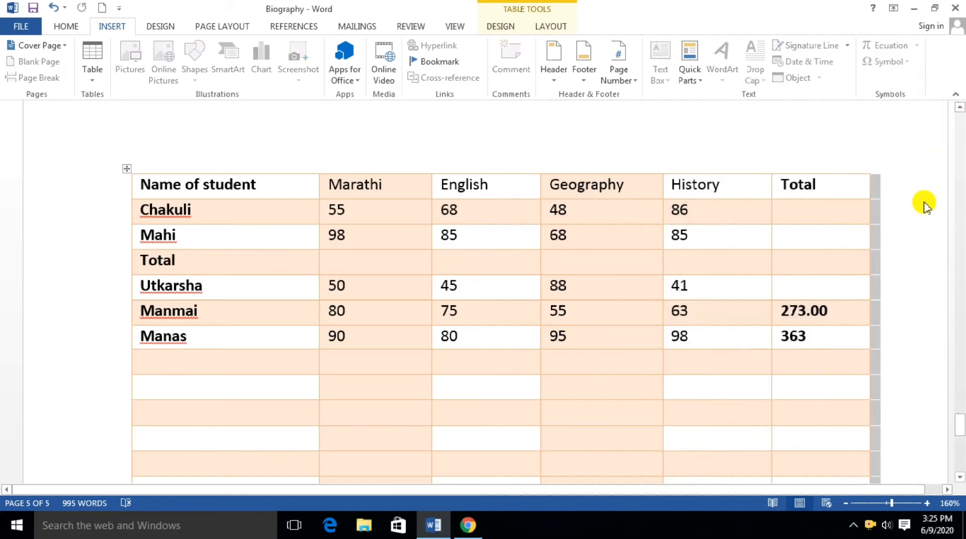
Step: Insert a blank column between History and Total in the marks table, and undo the insertion
{"action": "left_click_drag", "start_coordinate": [771, 171], "coordinate": [773, 173]}
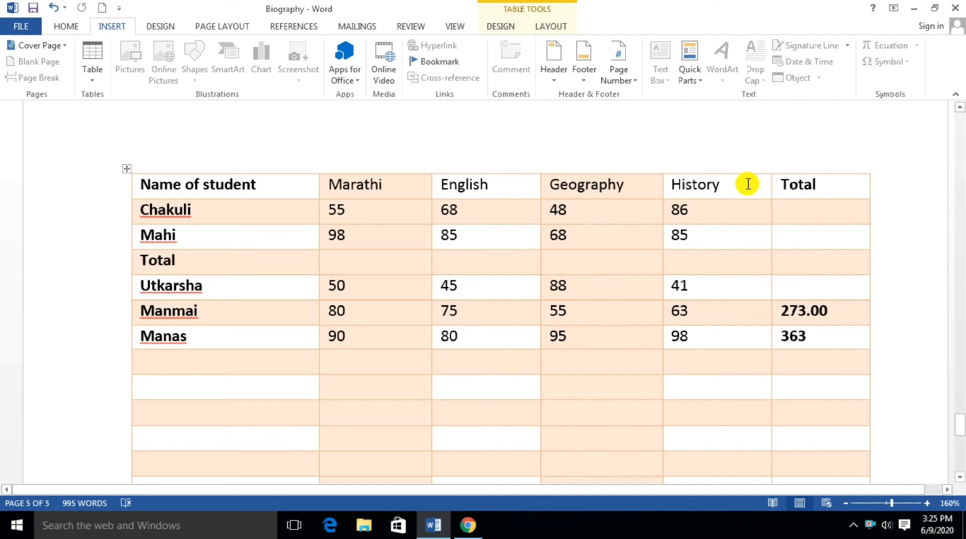
{"action": "left_click", "coordinate": [773, 169]}
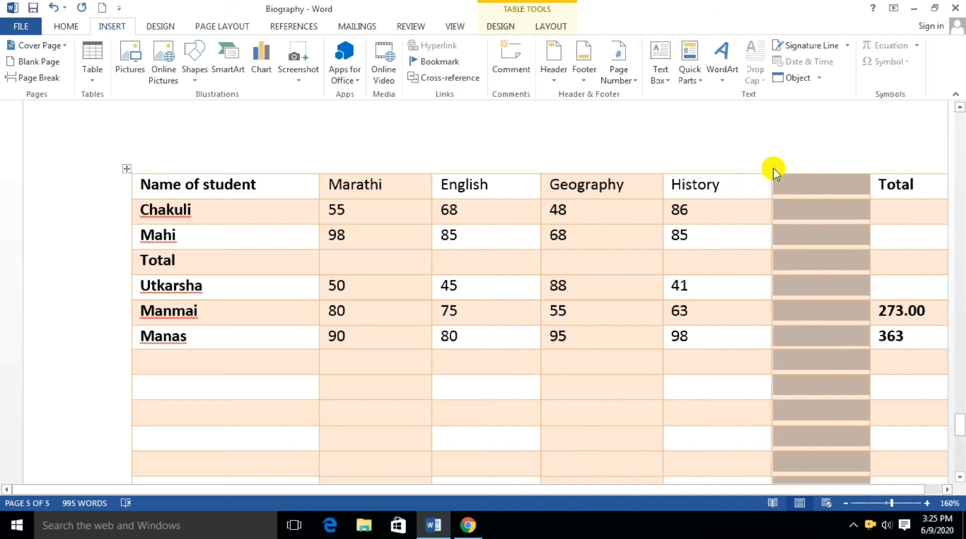
{"action": "key", "text": "ctrl+z"}
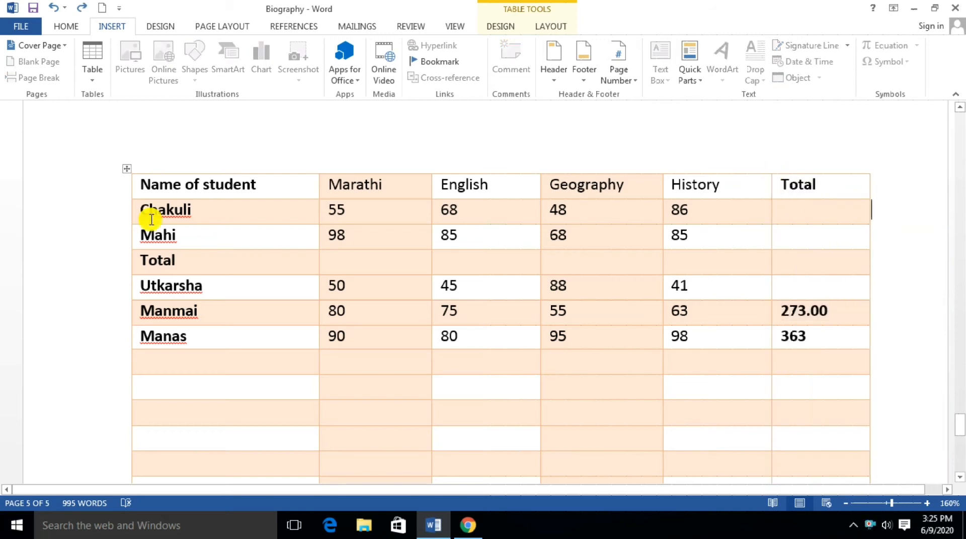
Step: Insert a blank row directly beneath the marks table's header row, and undo the insertion
{"action": "left_click", "coordinate": [124, 201]}
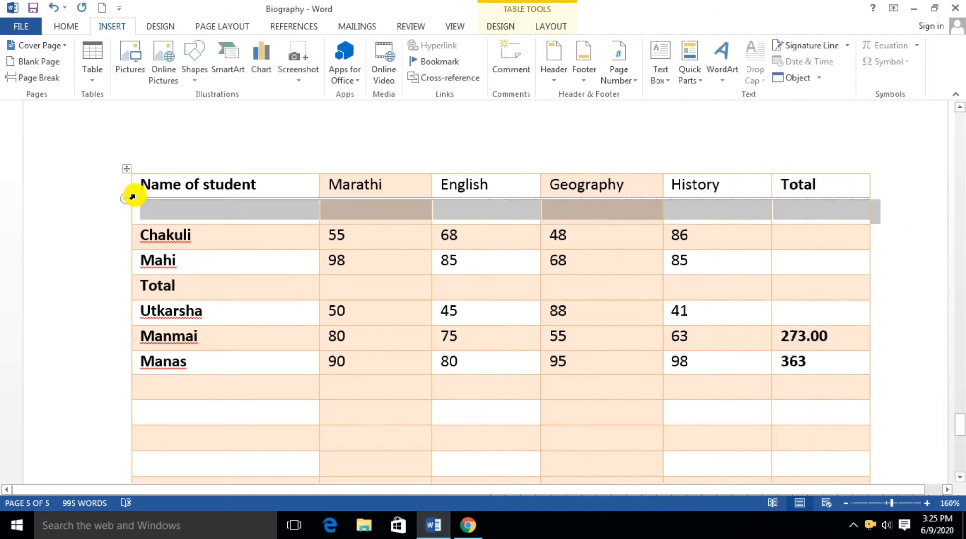
{"action": "key", "text": "ctrl+z"}
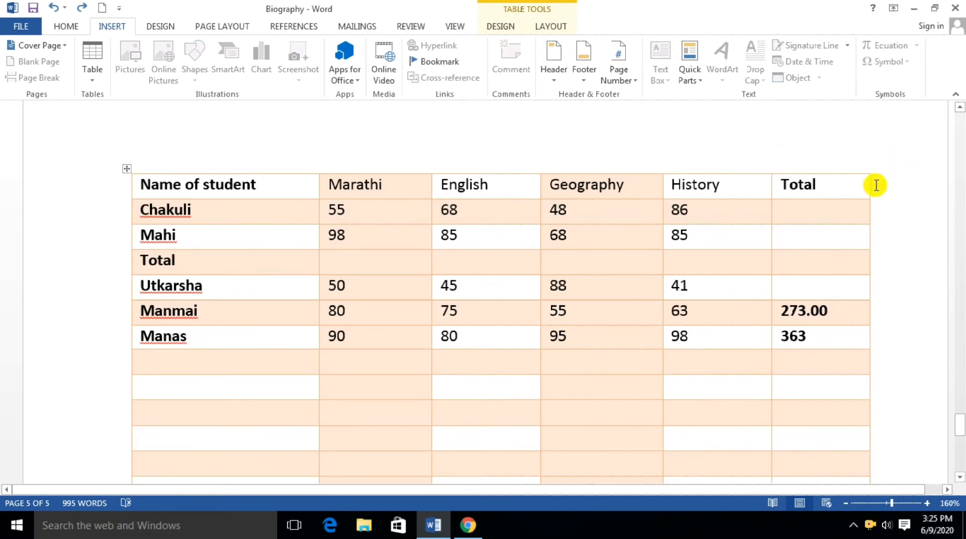
{"action": "key", "text": "ctrl+y"}
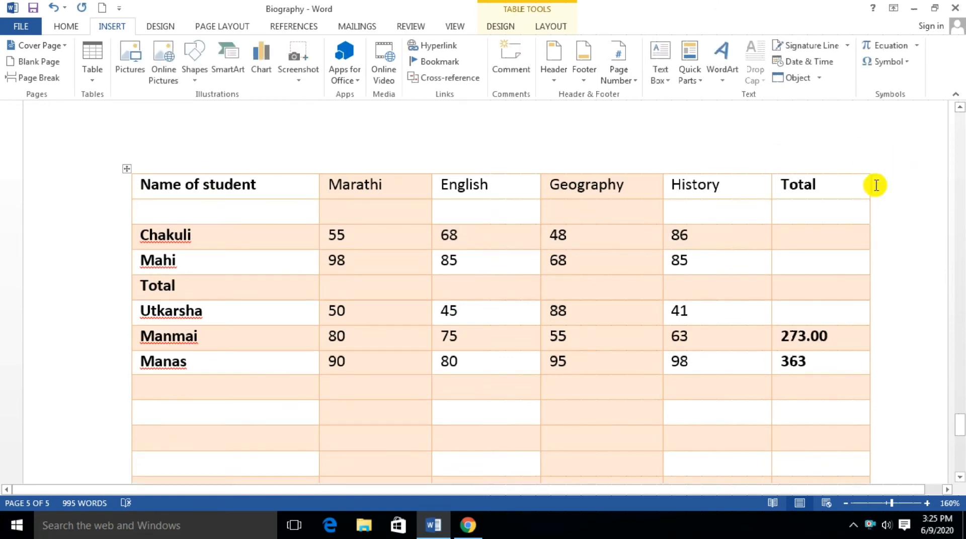
{"action": "key", "text": "ctrl+z"}
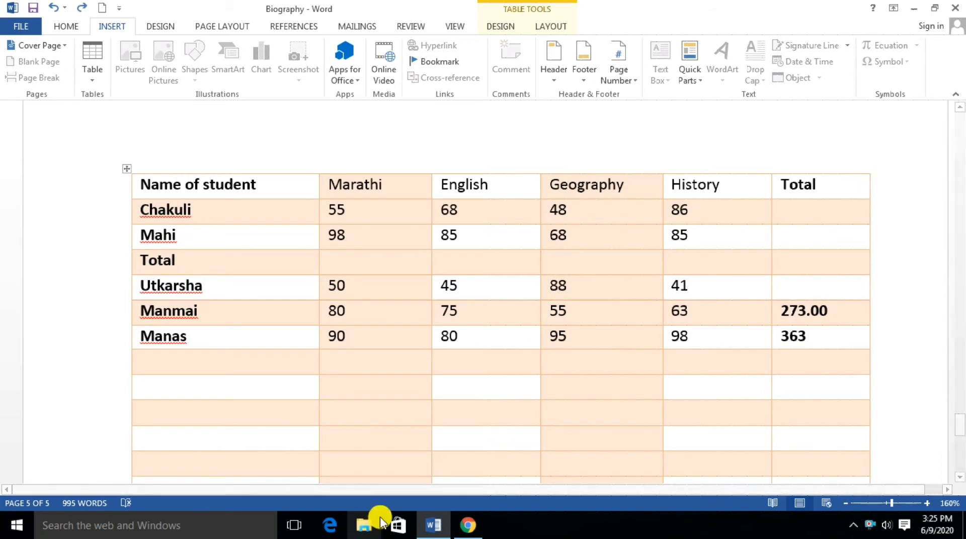
Step: Move the last student's row up beneath the first student's row, and back down below the Total row
{"action": "left_click", "coordinate": [117, 344]}
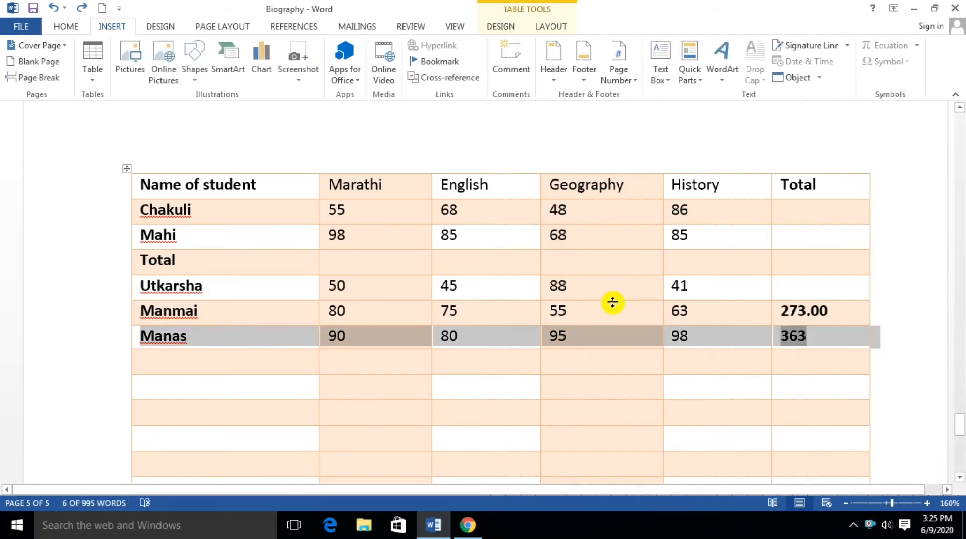
{"action": "key", "text": "alt+shift+Up"}
{"action": "key", "text": "alt+shift+Up"}
{"action": "key", "text": "alt+shift+Up"}
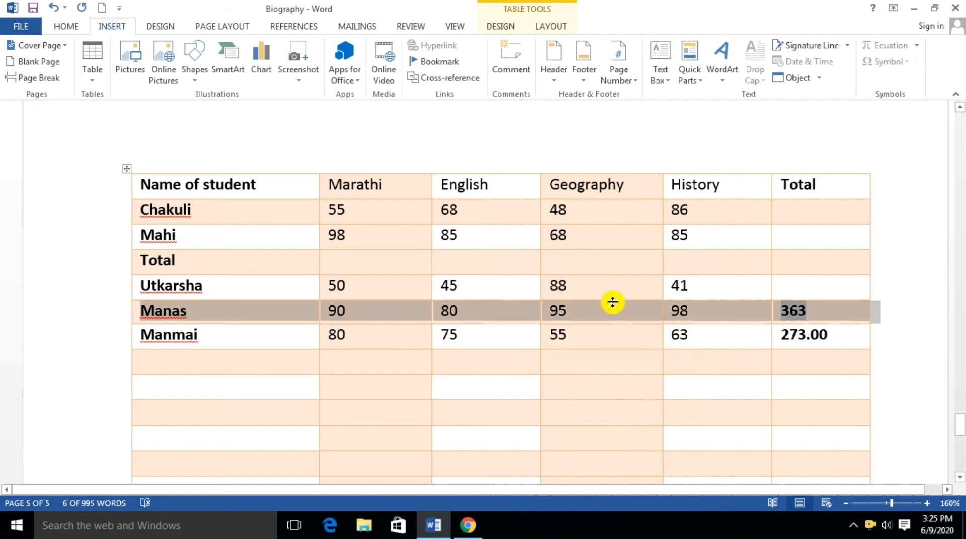
{"action": "key", "text": "alt+shift+Up"}
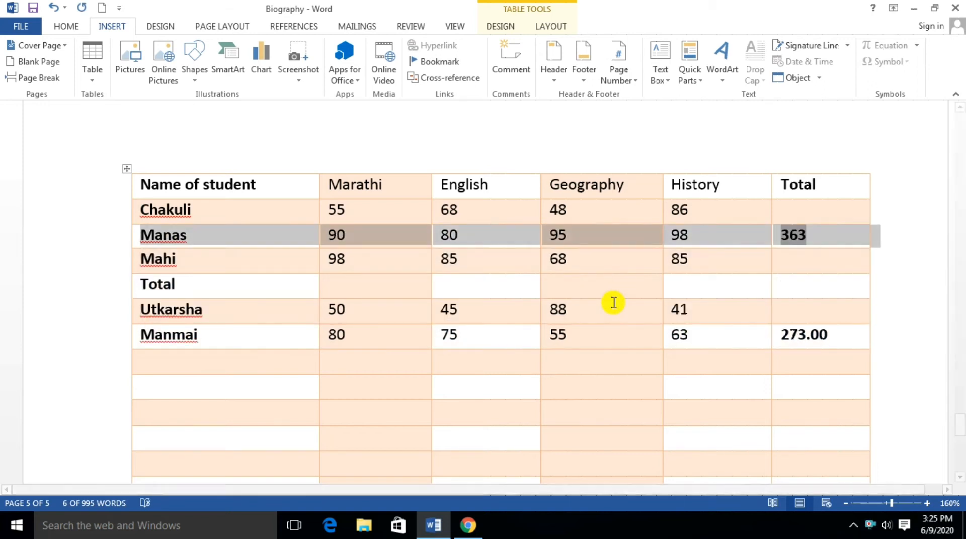
{"action": "key", "text": "alt+shift+Down"}
{"action": "key", "text": "alt+shift+Down"}
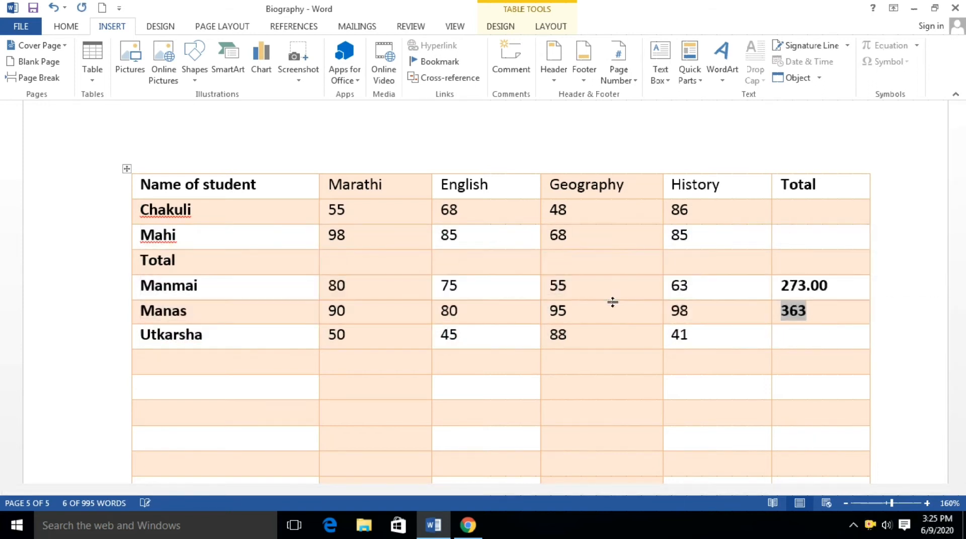
Step: Extend the selection to the student row below and move both rows up to directly beneath the Total row
{"action": "key", "text": "shift+Down"}
{"action": "key", "text": "alt+shift+Down"}
{"action": "key", "text": "alt+shift+Down"}
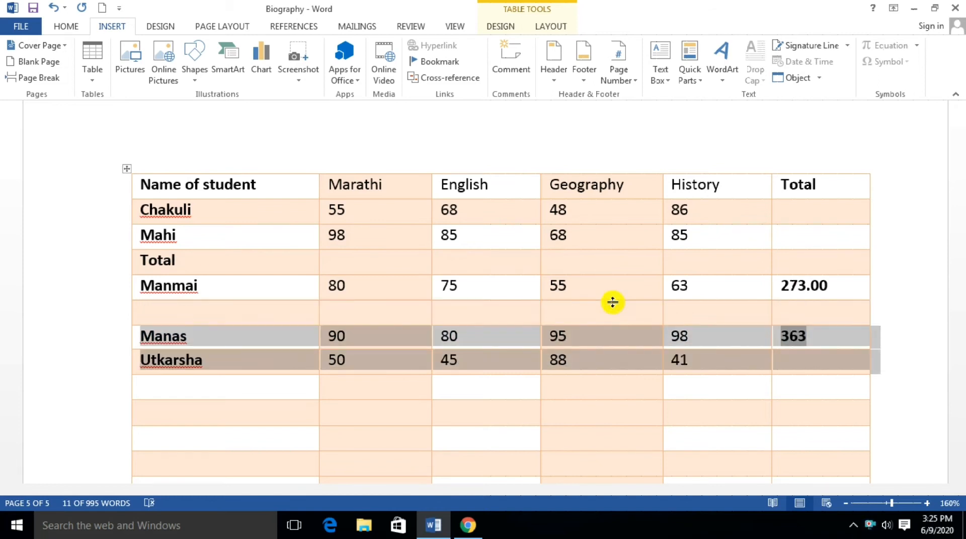
{"action": "key", "text": "alt+shift+Up"}
{"action": "key", "text": "alt+shift+Up"}
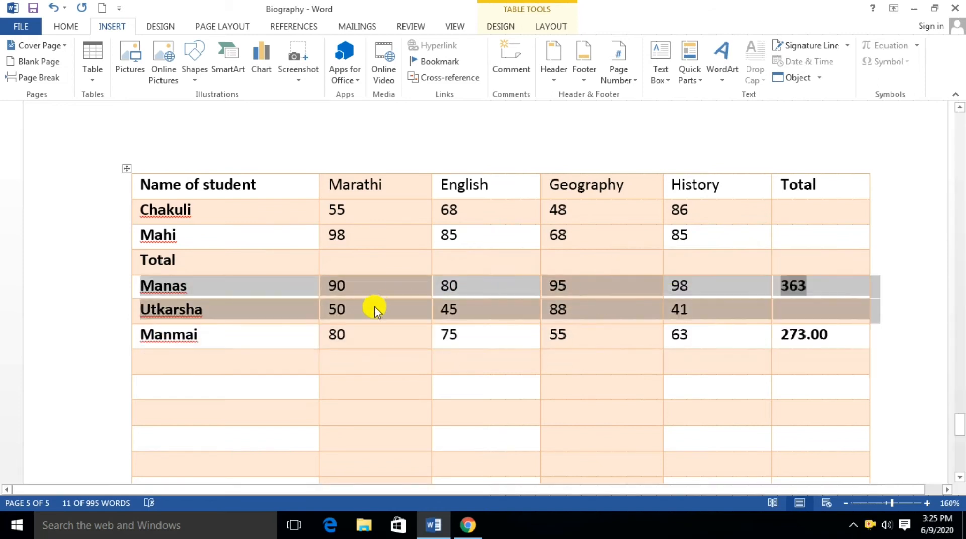
Step: Move the Total row down the marks table to directly beneath the last student's row
{"action": "left_click", "coordinate": [134, 265]}
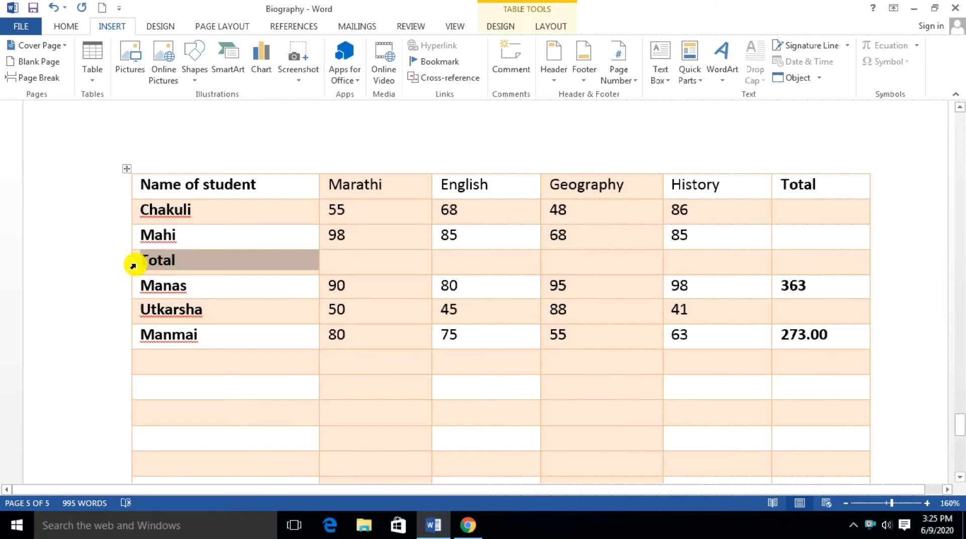
{"action": "key", "text": "alt+shift+Down"}
{"action": "key", "text": "alt+shift+Down"}
{"action": "key", "text": "alt+shift+Down"}
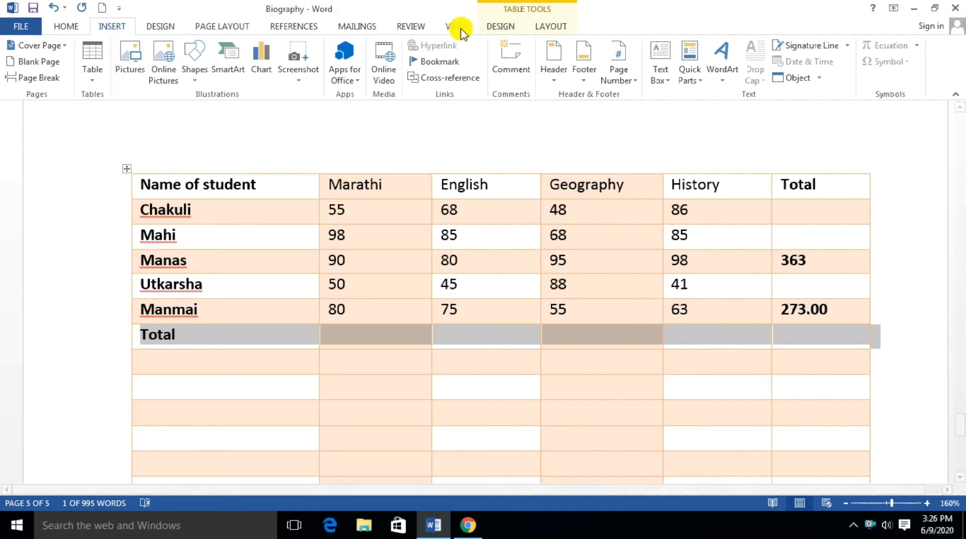
Step: Select the whole marks table and apply the Grid Tables style with orange shading and a solid orange header row and outer columns
{"action": "left_click", "coordinate": [501, 28]}
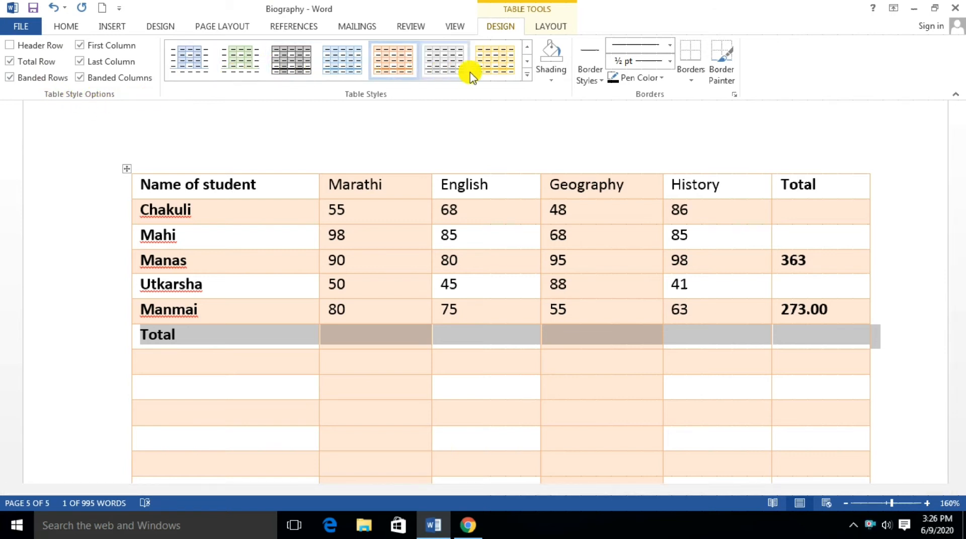
{"action": "left_click", "coordinate": [527, 74]}
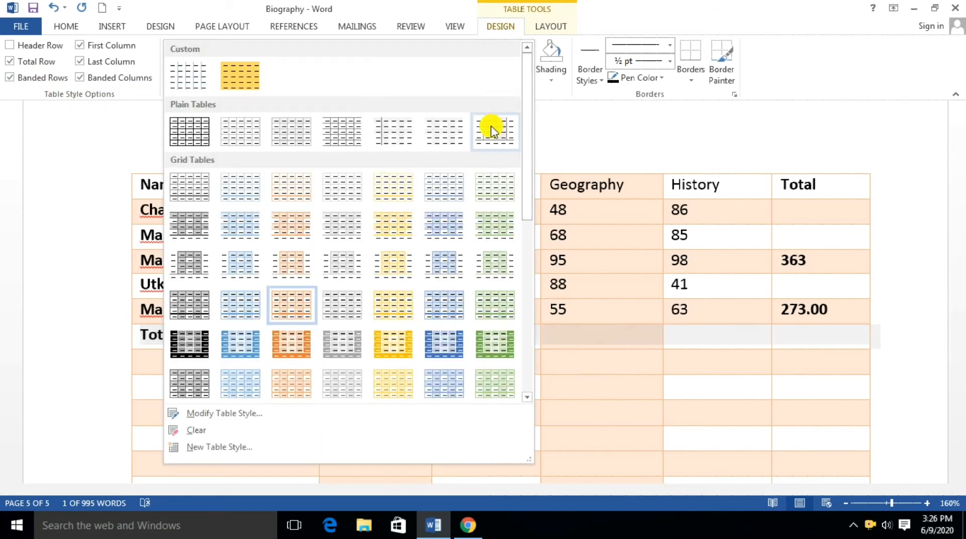
{"action": "left_click", "coordinate": [83, 154]}
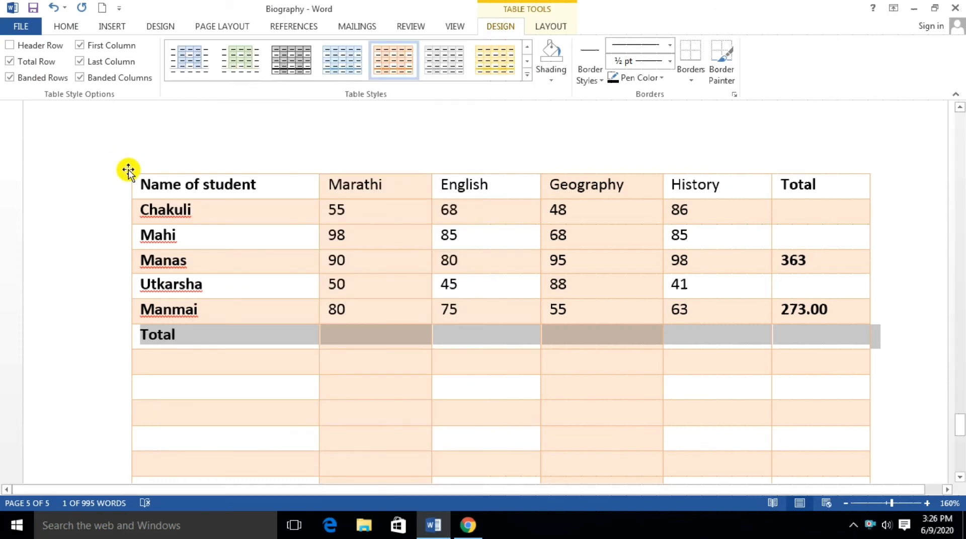
{"action": "left_click", "coordinate": [126, 172]}
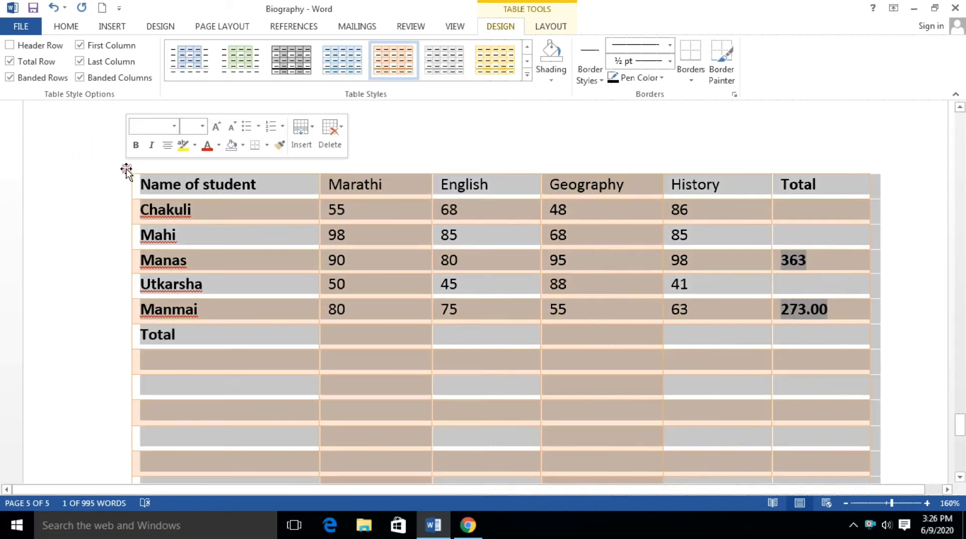
{"action": "left_click", "coordinate": [526, 74]}
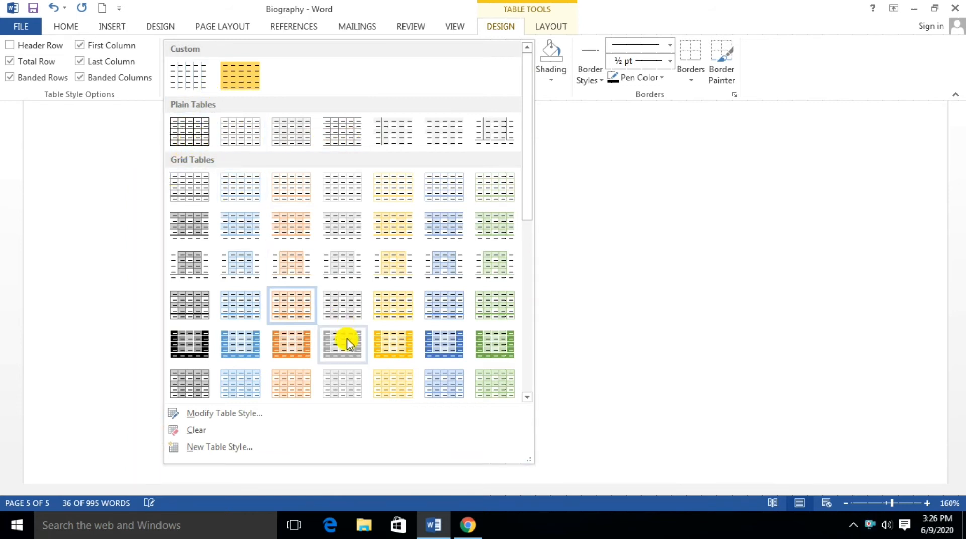
{"action": "left_click", "coordinate": [86, 133]}
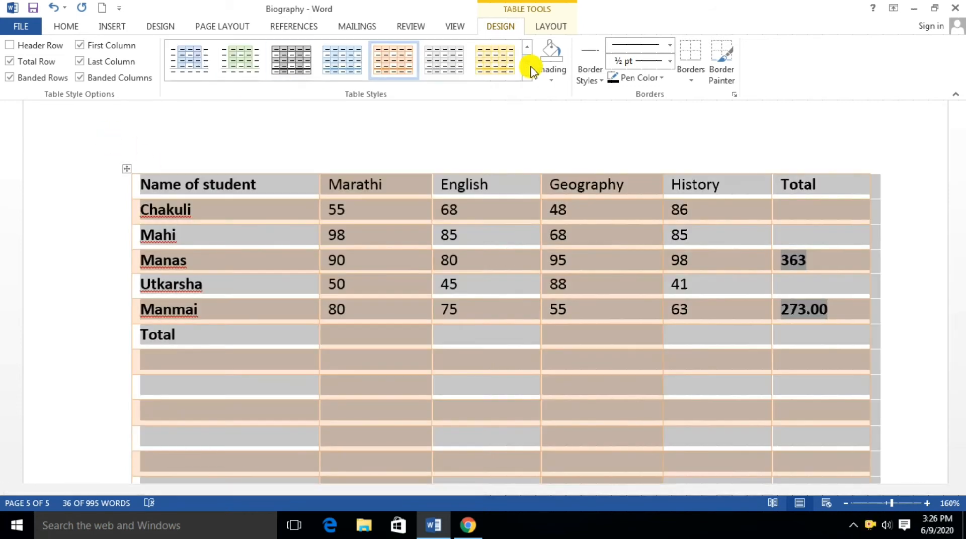
{"action": "left_click", "coordinate": [525, 76]}
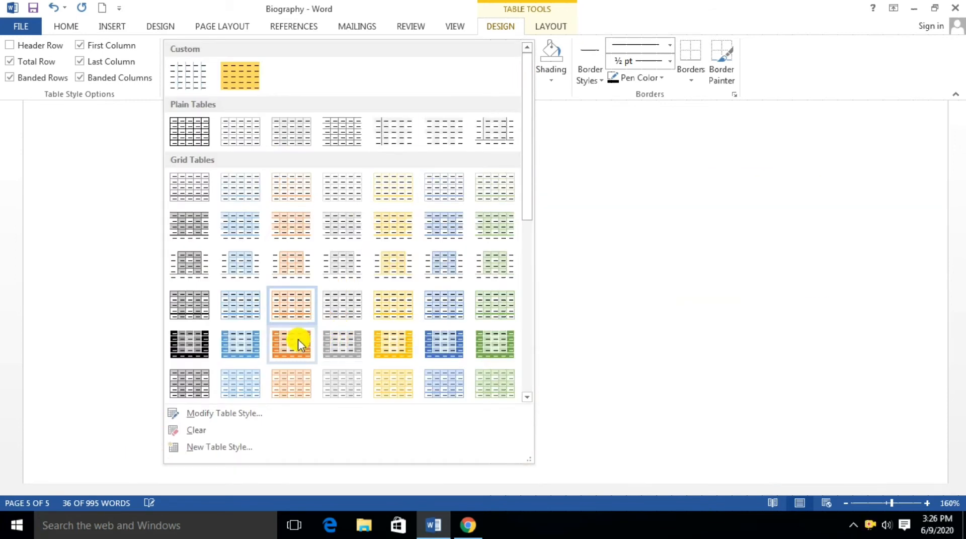
{"action": "left_click", "coordinate": [298, 339]}
{"action": "left_click", "coordinate": [75, 129]}
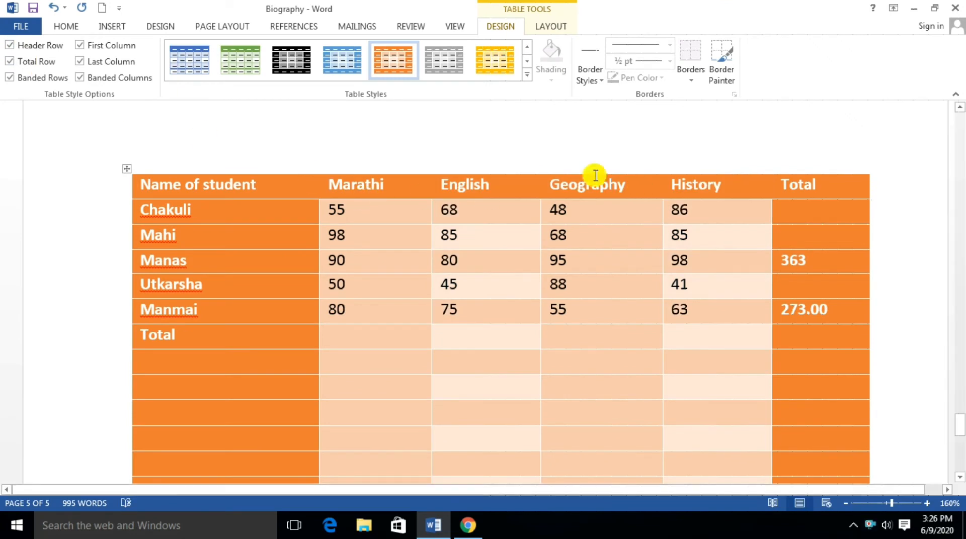
Step: Turn off the Total Row and Header Row style options for the marks table
{"action": "left_click", "coordinate": [22, 63]}
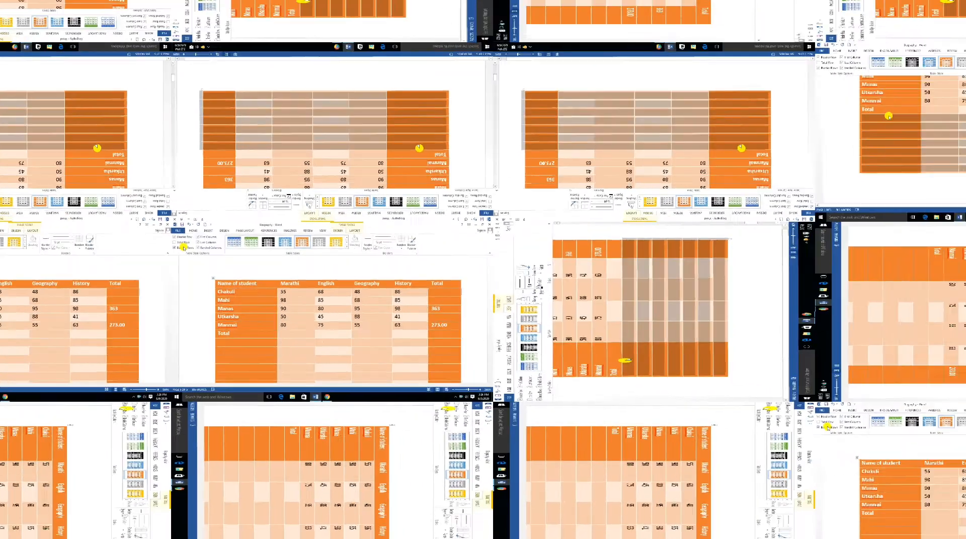
{"action": "scroll", "coordinate": [226, 211], "scroll_direction": "up", "scroll_amount": 5}
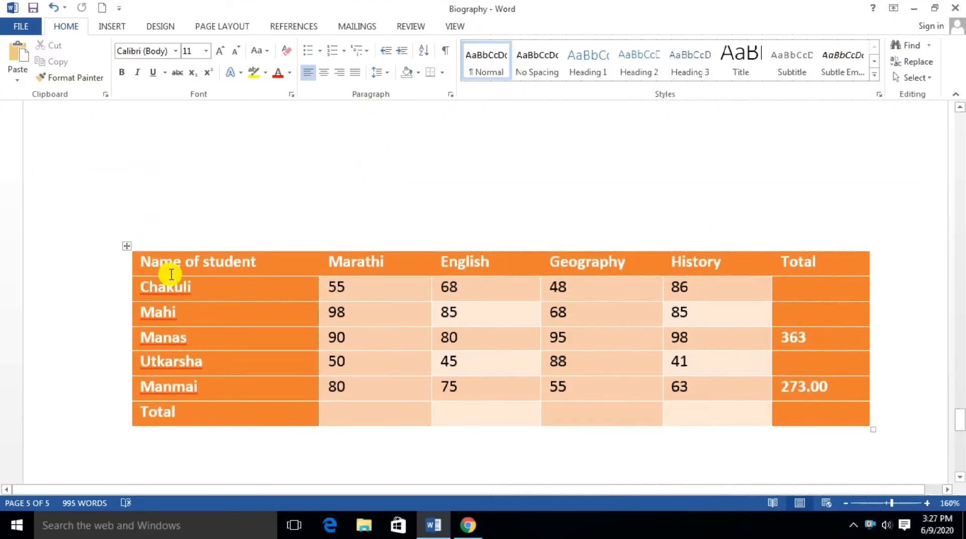
{"action": "left_click", "coordinate": [126, 249]}
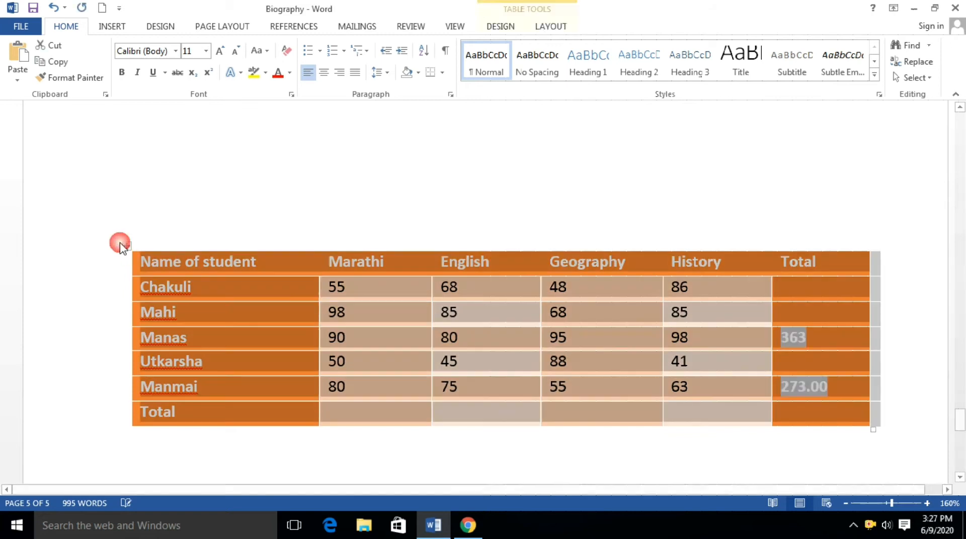
{"action": "left_click", "coordinate": [500, 26]}
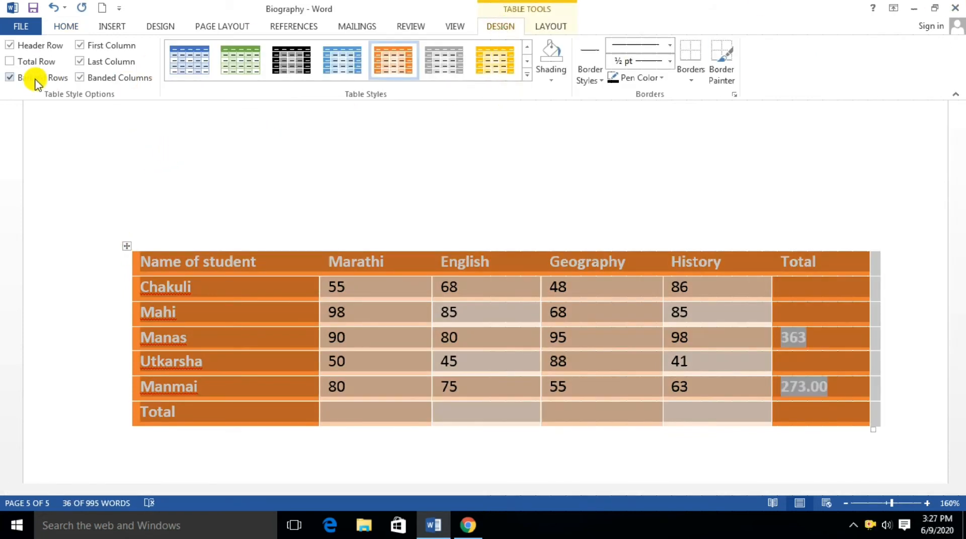
{"action": "left_click", "coordinate": [9, 46]}
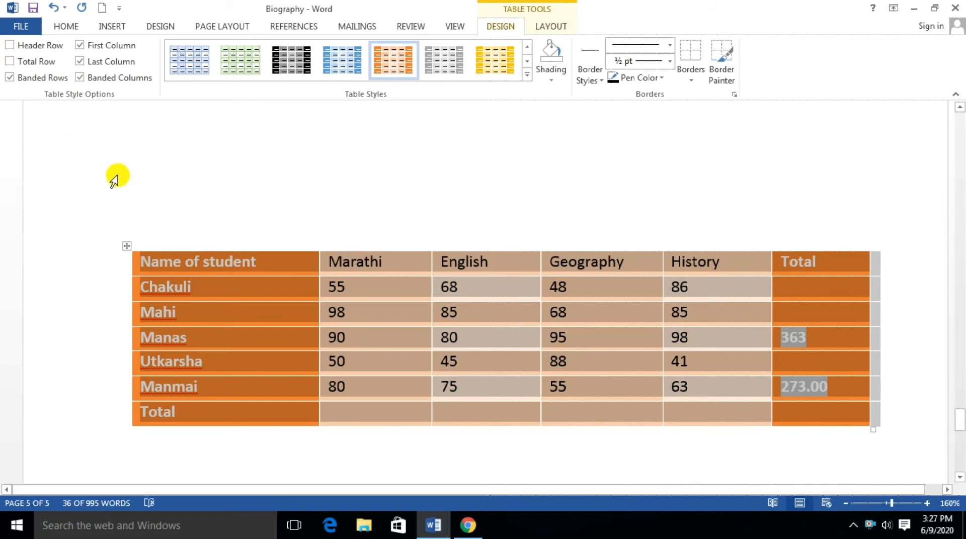
{"action": "left_click", "coordinate": [154, 187]}
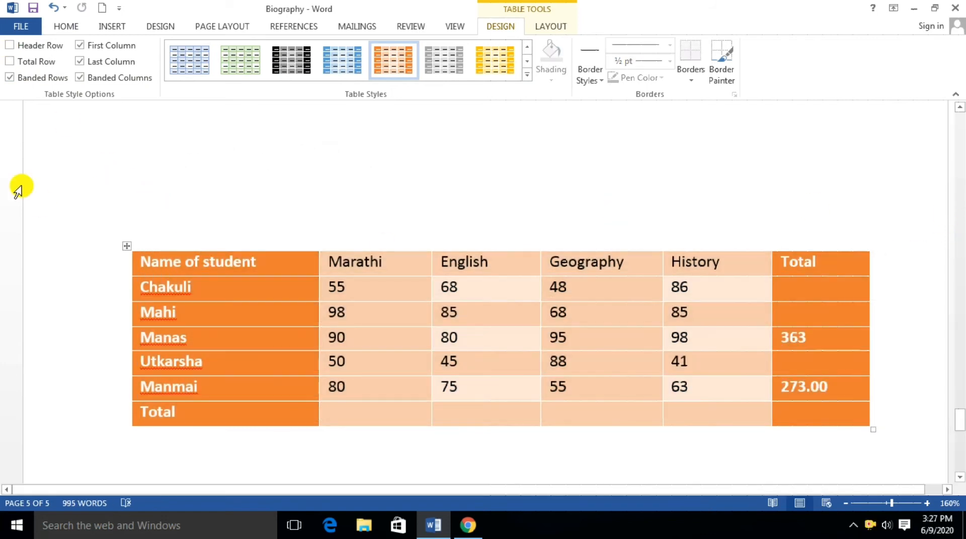
Step: Turn on the Header Row and Total Row style options for the marks table
{"action": "left_click", "coordinate": [17, 46]}
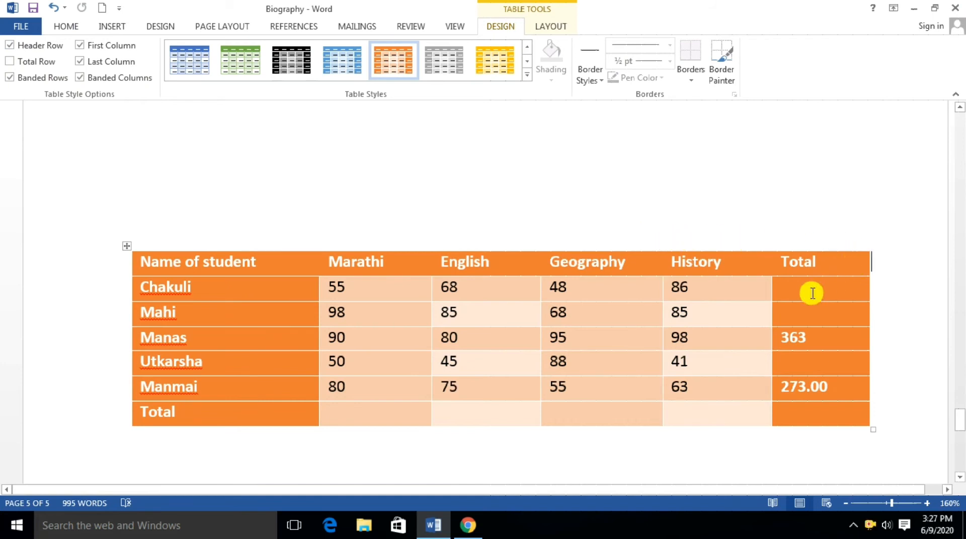
{"action": "left_click", "coordinate": [26, 64]}
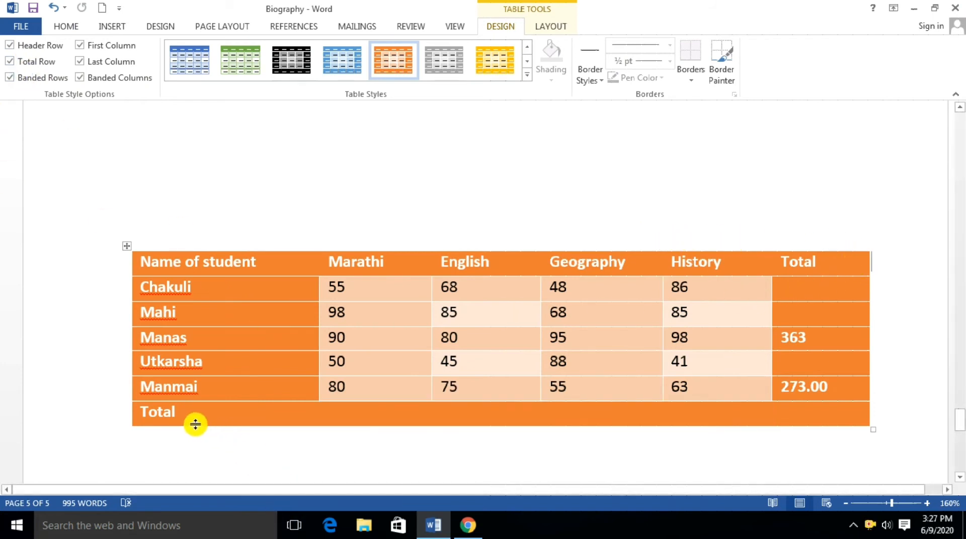
Step: Turn off the First Column, Last Column and Banded Columns style options for the marks table
{"action": "left_click", "coordinate": [81, 47]}
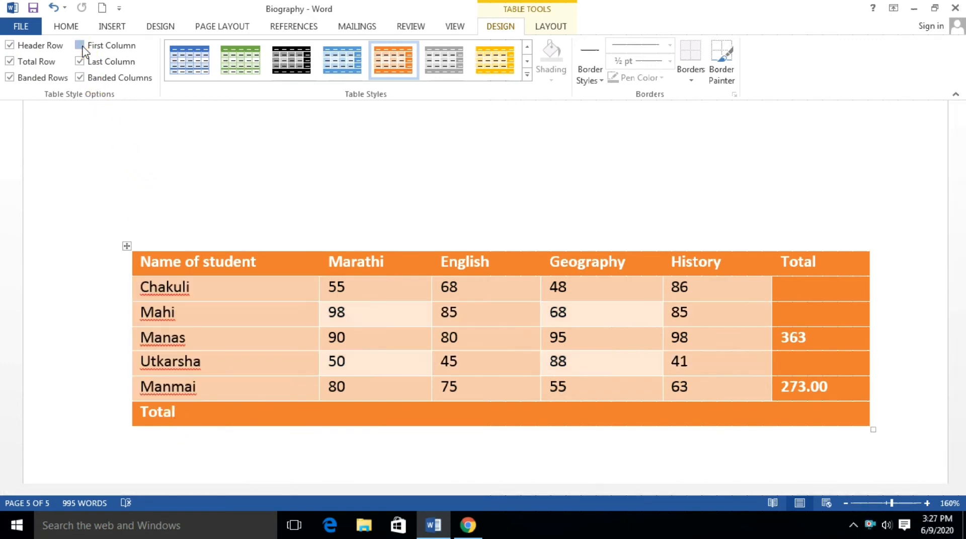
{"action": "left_click", "coordinate": [82, 47]}
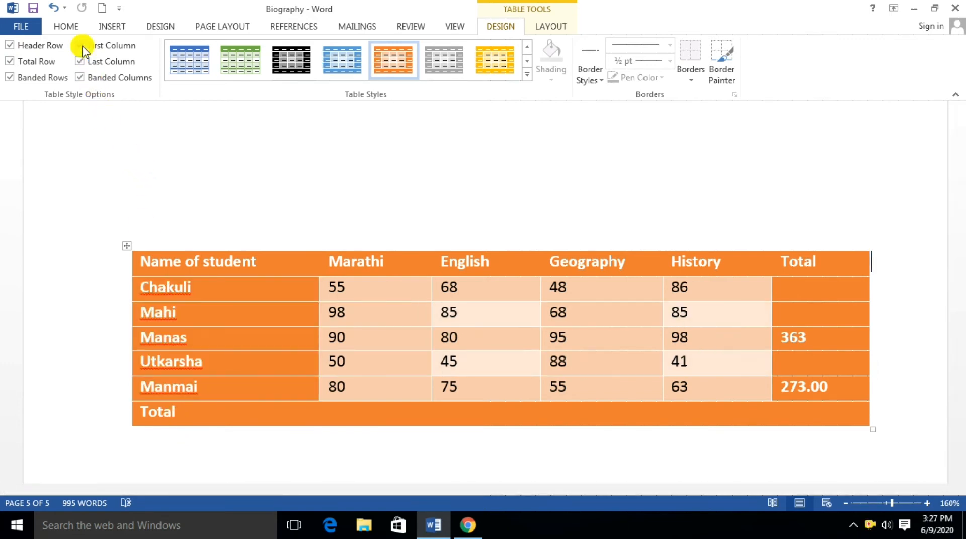
{"action": "left_click", "coordinate": [82, 47]}
{"action": "left_click", "coordinate": [82, 62]}
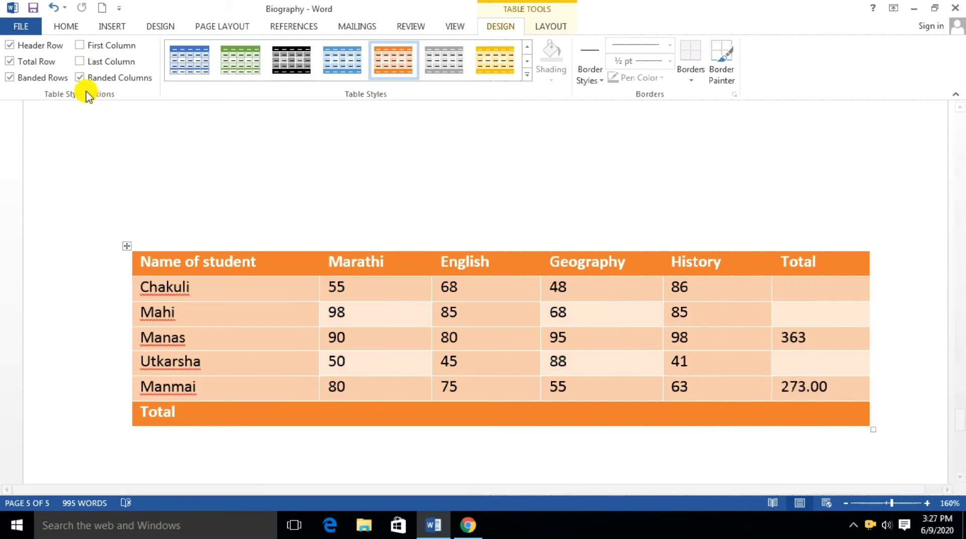
{"action": "left_click", "coordinate": [80, 78]}
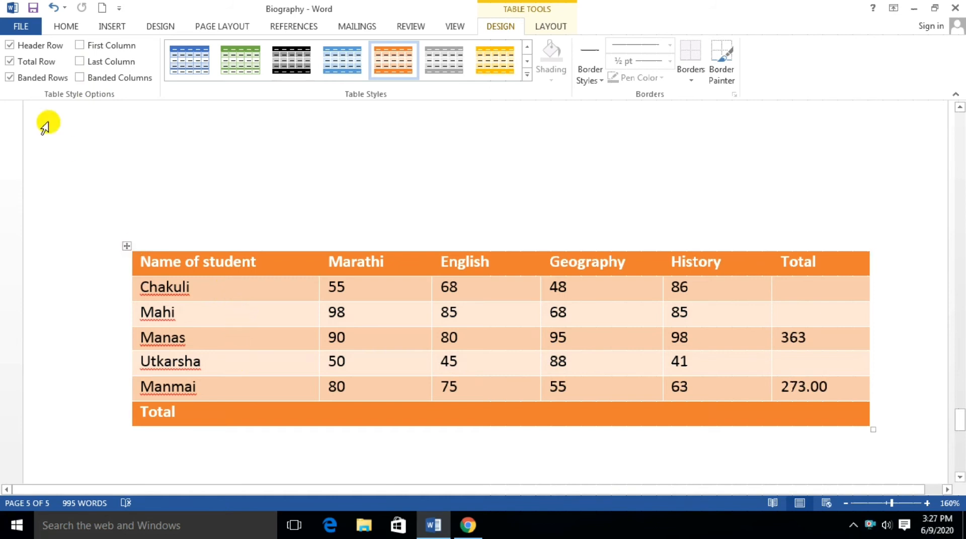
Step: Turn off the Total Row, Banded Rows and Header Row style options for the marks table
{"action": "left_click", "coordinate": [10, 62]}
{"action": "left_click", "coordinate": [10, 78]}
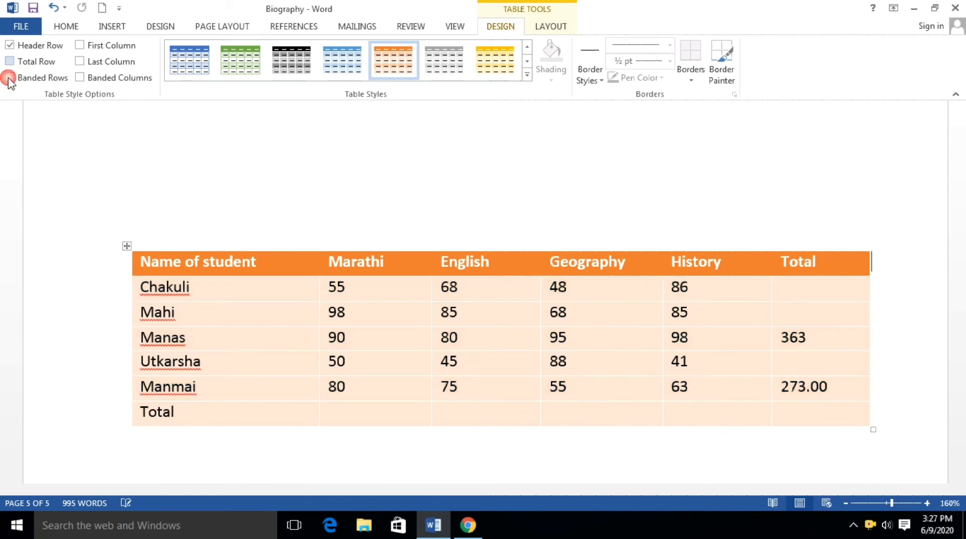
{"action": "left_click", "coordinate": [9, 45]}
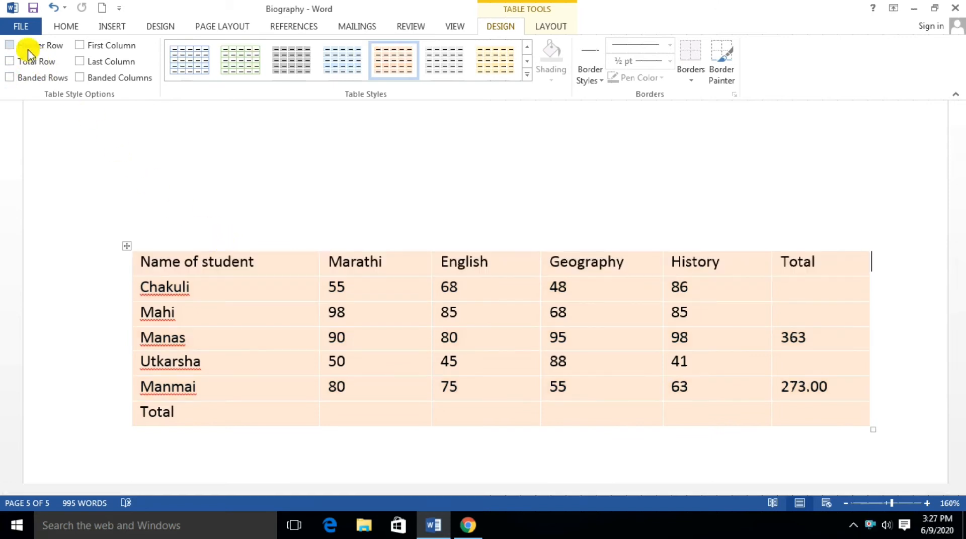
Step: Turn on Header Row and Banded Rows for the marks table, and toggle Total Row on and back off
{"action": "left_click", "coordinate": [10, 46]}
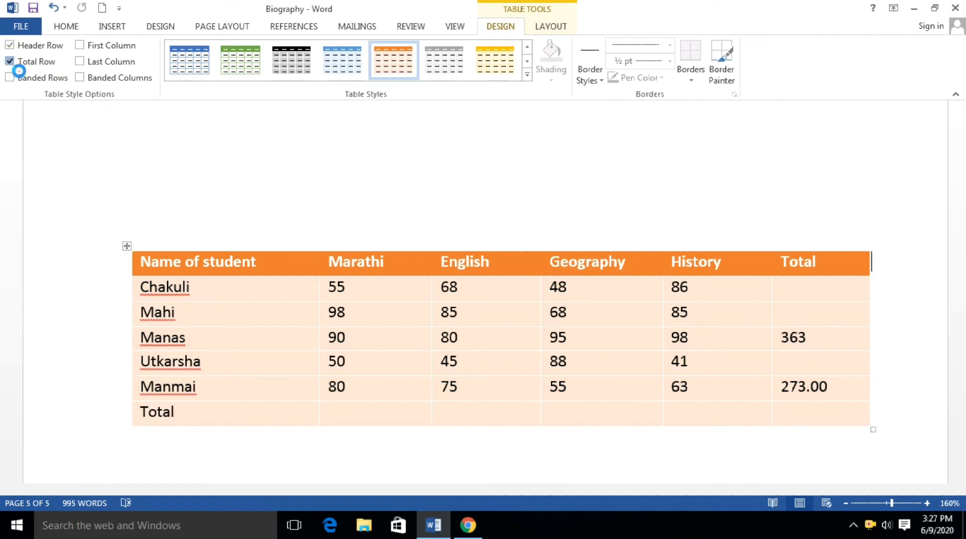
{"action": "left_click", "coordinate": [10, 63]}
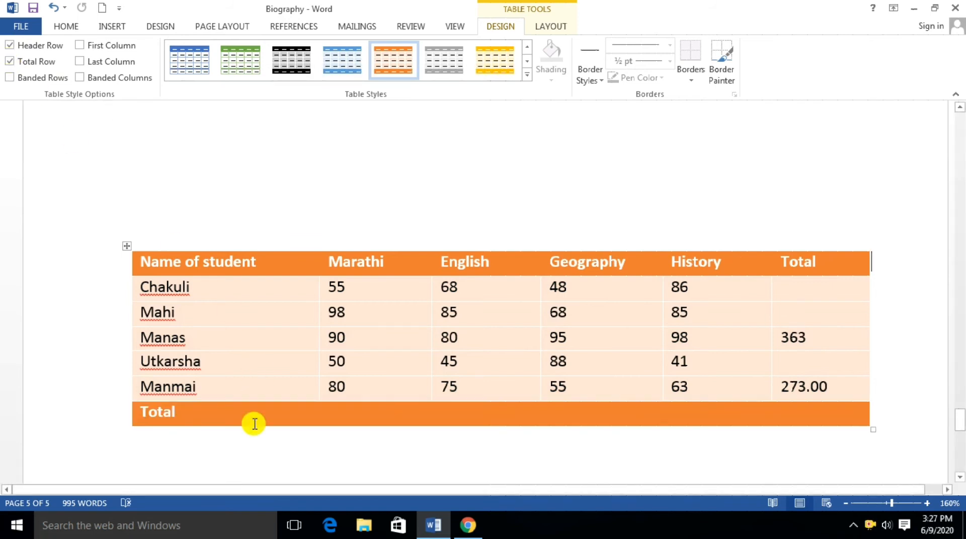
{"action": "left_click", "coordinate": [22, 63]}
{"action": "left_click", "coordinate": [26, 80]}
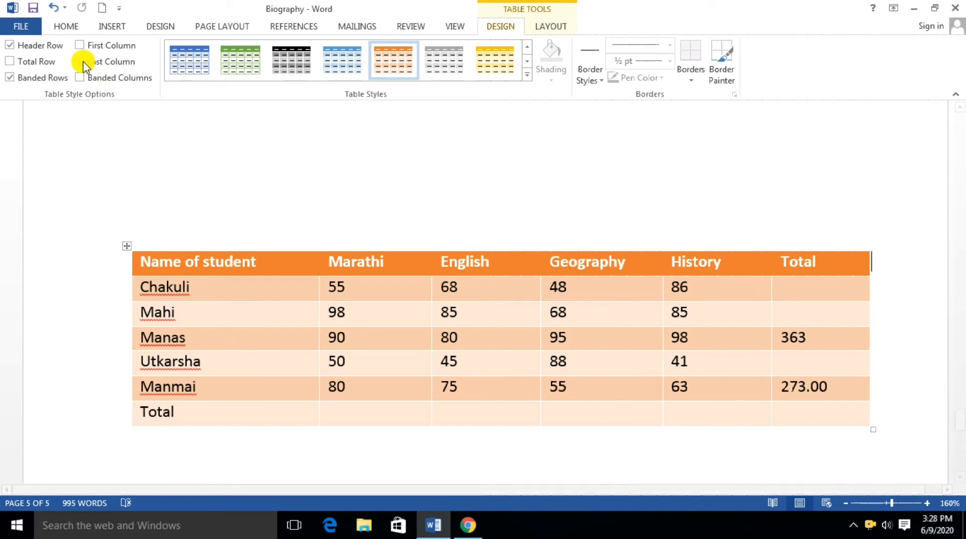
{"action": "left_click", "coordinate": [33, 62]}
{"action": "left_click", "coordinate": [11, 62]}
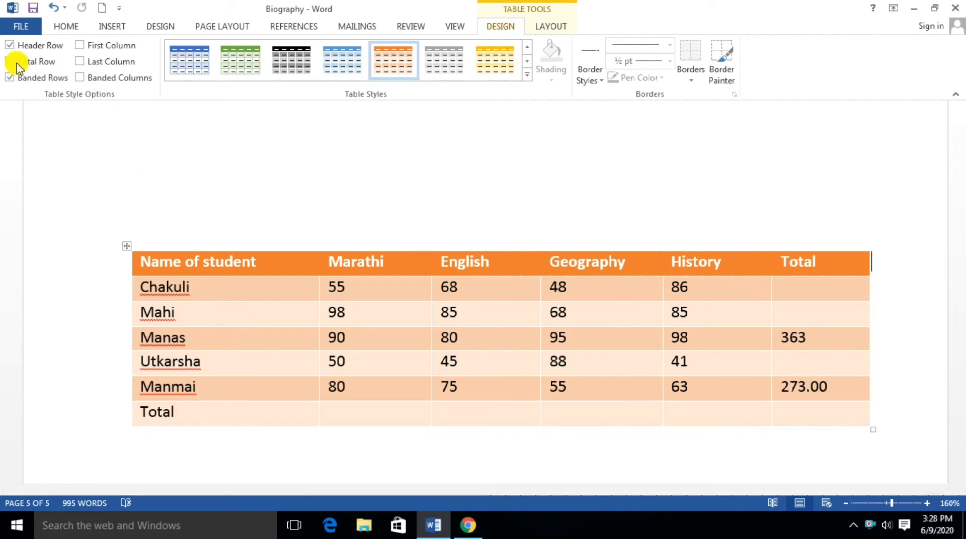
Step: Turn off Header Row and turn on First Column, Last Column and Banded Columns for the marks table
{"action": "left_click", "coordinate": [80, 46]}
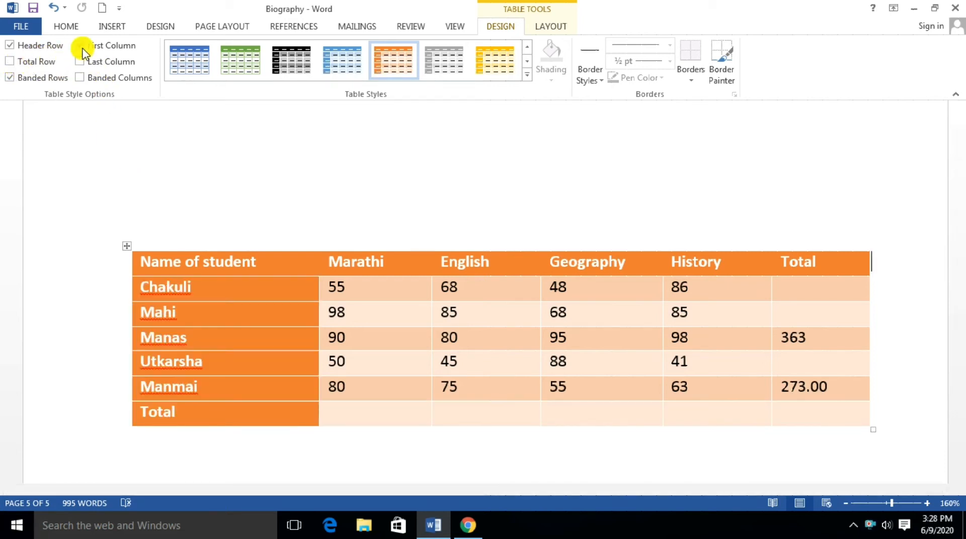
{"action": "left_click", "coordinate": [83, 45]}
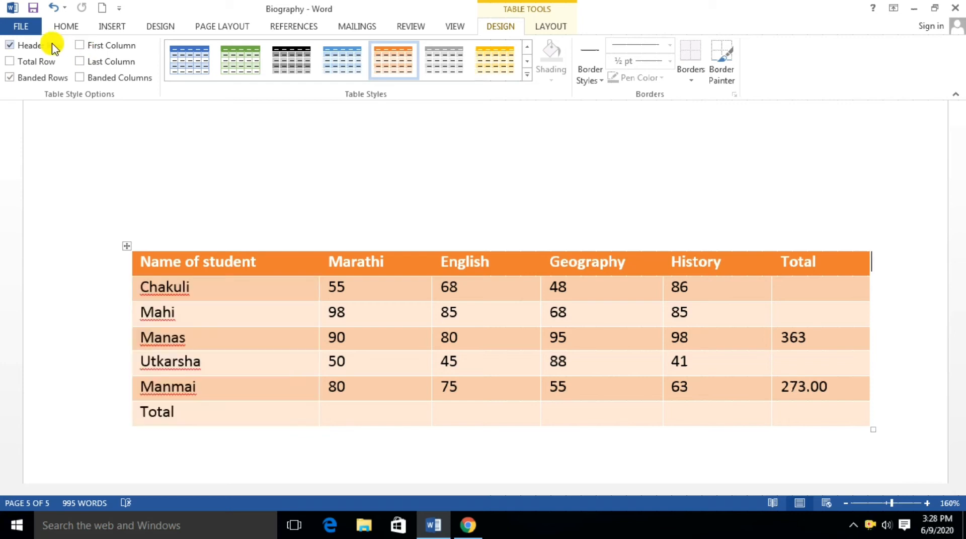
{"action": "left_click", "coordinate": [41, 46]}
{"action": "left_click", "coordinate": [80, 62]}
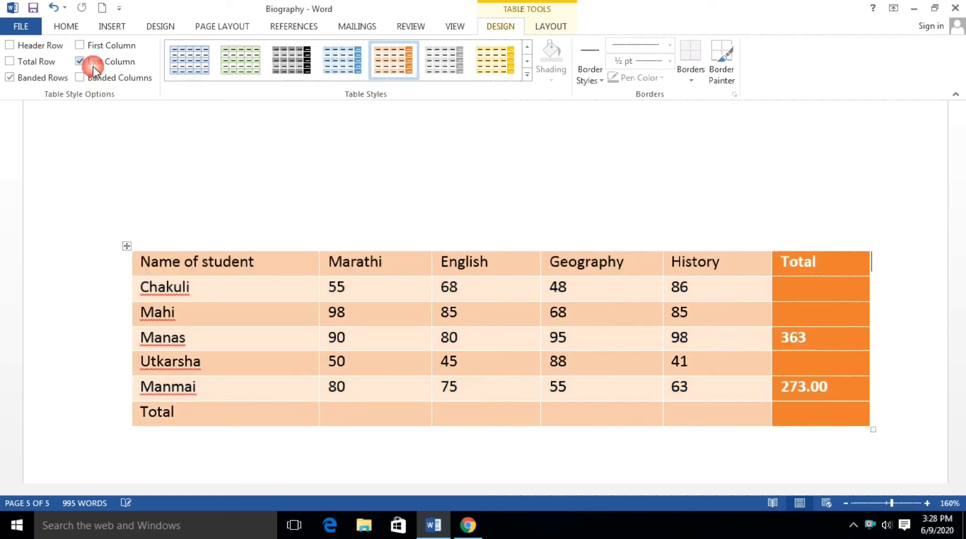
{"action": "left_click", "coordinate": [81, 47]}
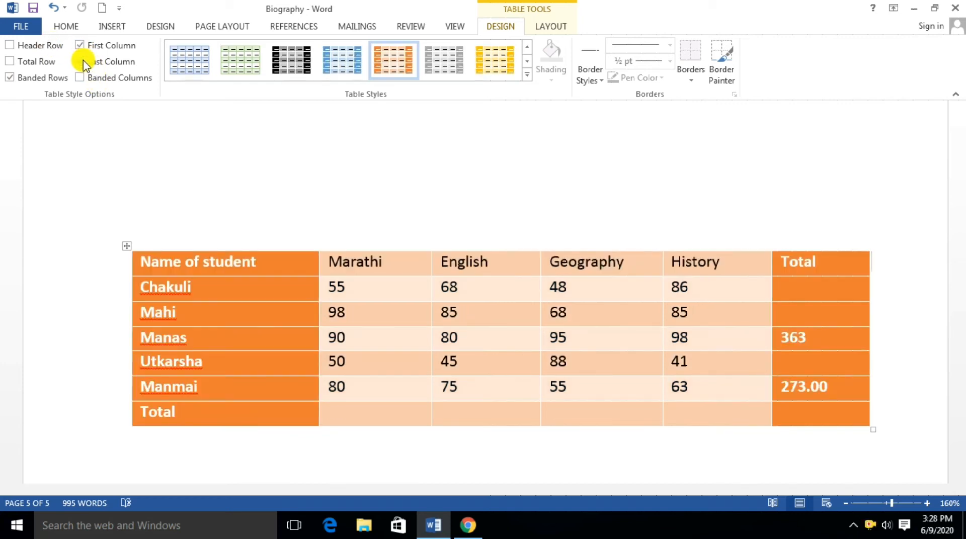
{"action": "left_click", "coordinate": [380, 73]}
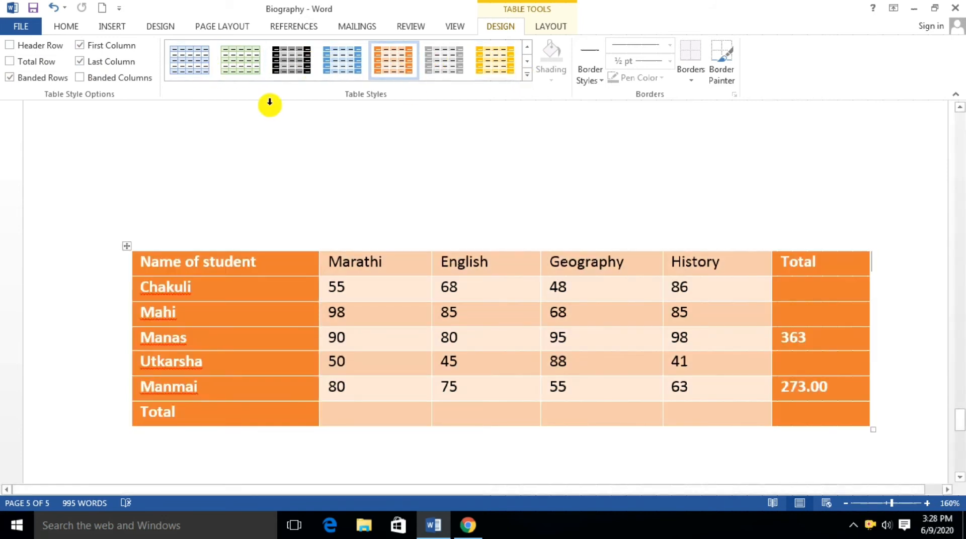
{"action": "left_click", "coordinate": [121, 80]}
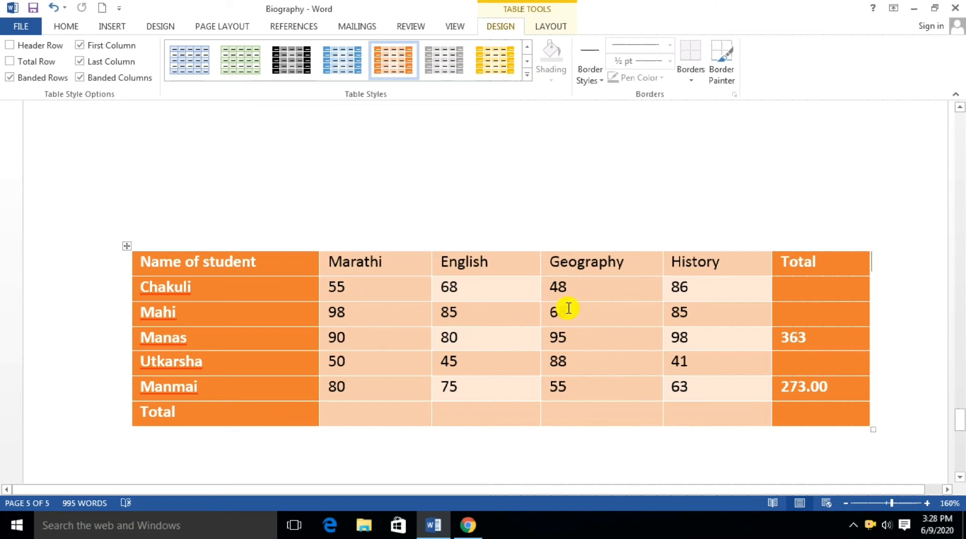
Step: Apply the gold Grid Tables style with light banding to the marks table, with First Column off and Total Row and Header Row on
{"action": "left_click", "coordinate": [526, 75]}
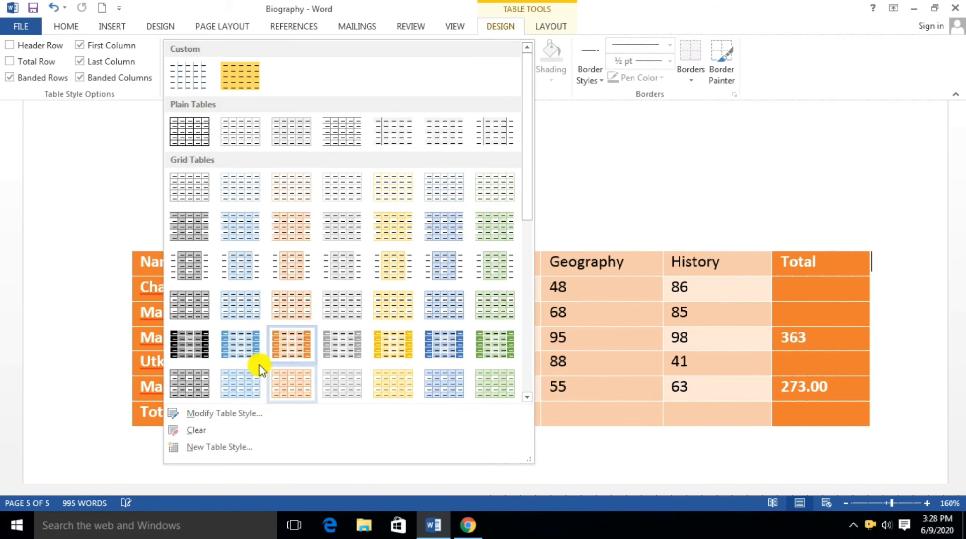
{"action": "left_click", "coordinate": [402, 317]}
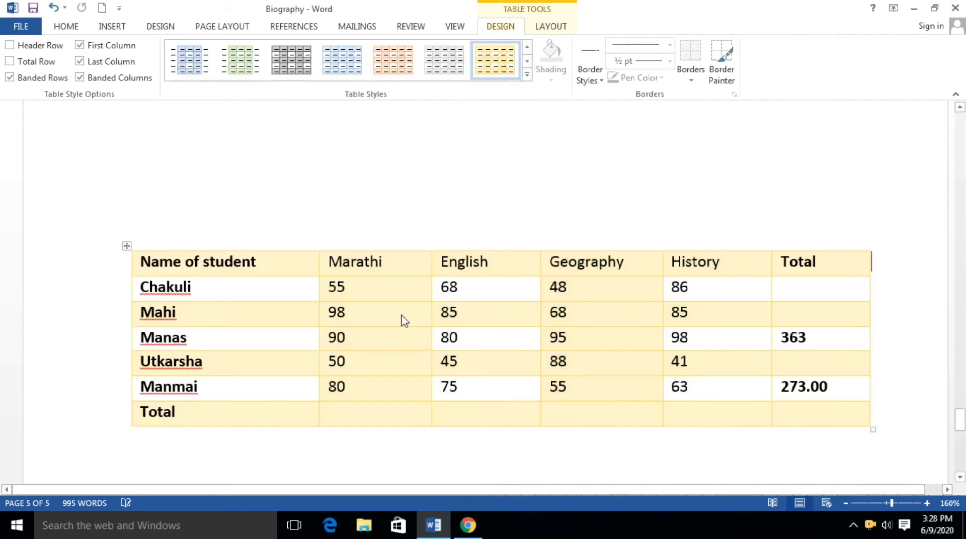
{"action": "left_click", "coordinate": [80, 47]}
{"action": "left_click", "coordinate": [81, 47]}
{"action": "left_click", "coordinate": [82, 49]}
{"action": "left_click", "coordinate": [35, 47]}
{"action": "left_click", "coordinate": [31, 65]}
{"action": "left_click", "coordinate": [30, 49]}
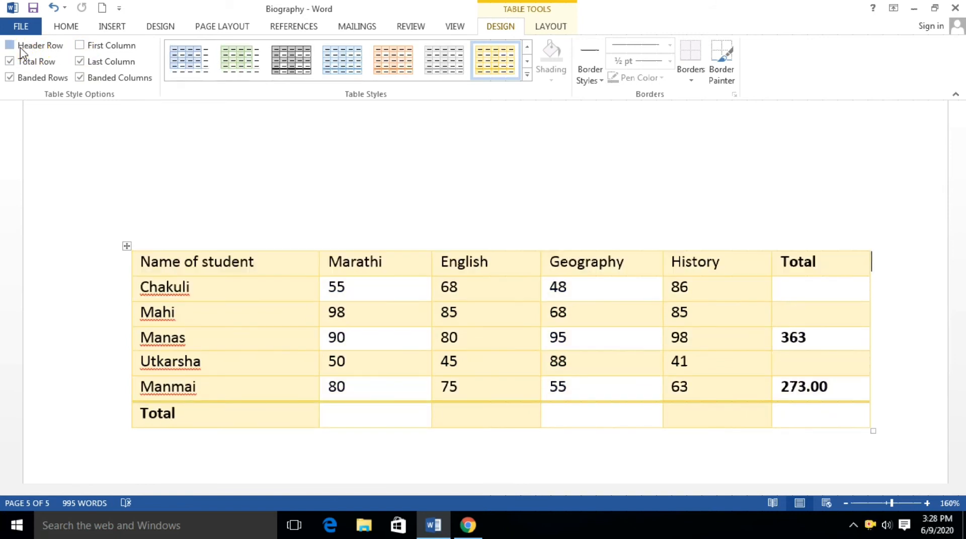
{"action": "left_click", "coordinate": [21, 49]}
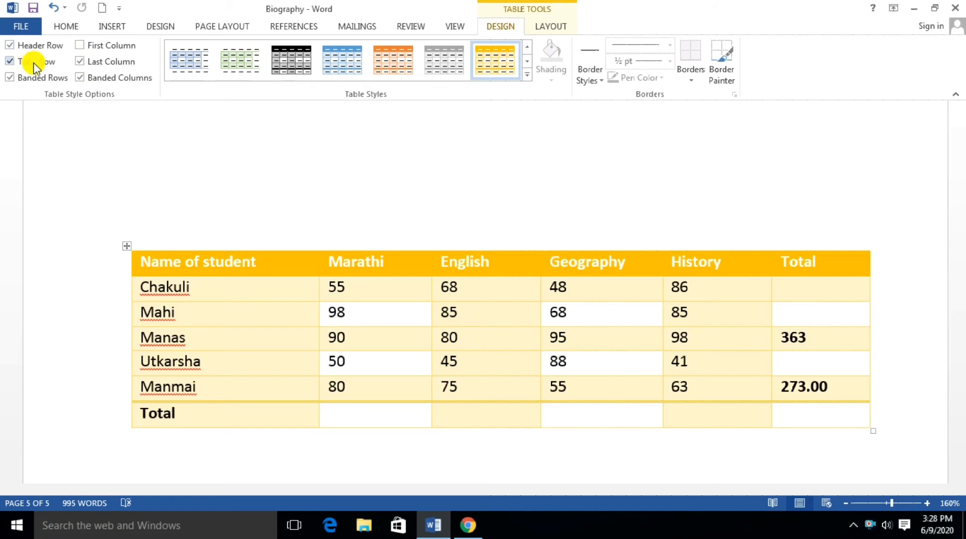
Step: Toggle the Banded Columns and Banded Rows style options of the marks table off and back on
{"action": "left_click", "coordinate": [35, 67]}
{"action": "left_click", "coordinate": [91, 78]}
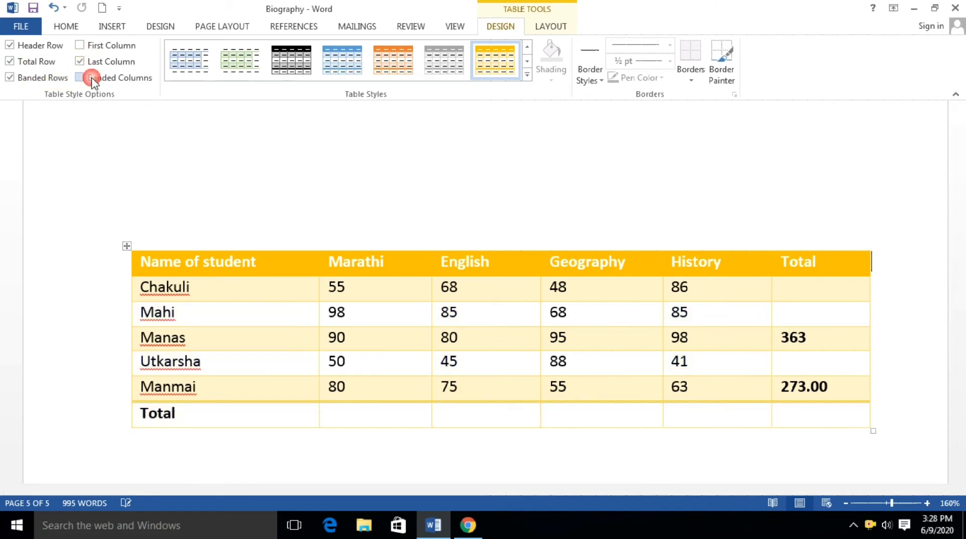
{"action": "left_click", "coordinate": [92, 80]}
{"action": "left_click", "coordinate": [92, 80]}
{"action": "left_click", "coordinate": [44, 89]}
{"action": "left_click", "coordinate": [43, 82]}
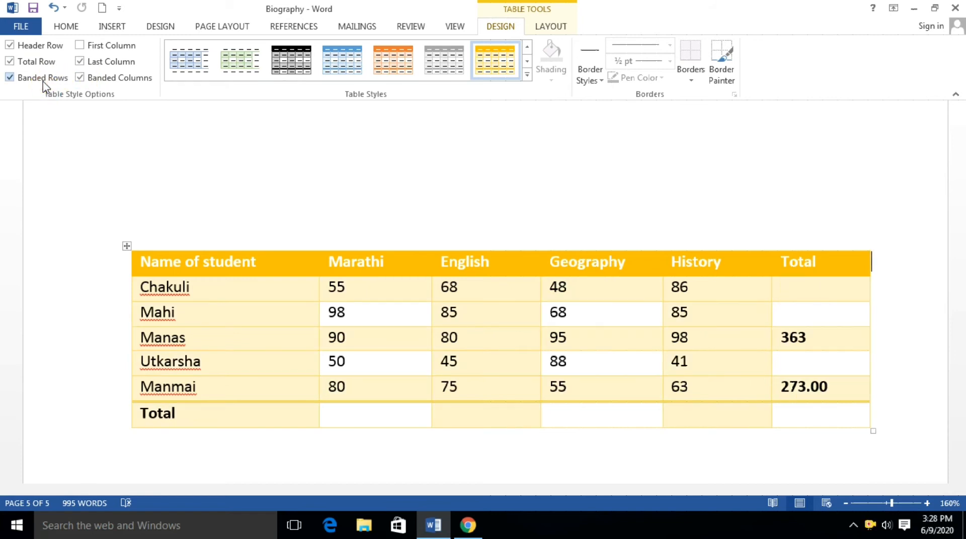
{"action": "left_click", "coordinate": [110, 63]}
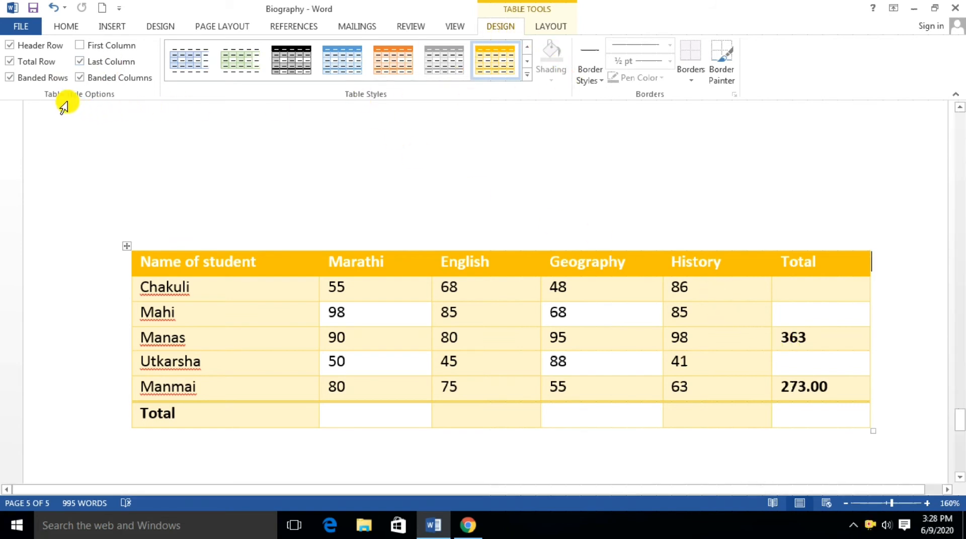
Step: Try the plain black-bordered grid style on the marks table, and replace it with the orange Grid Table 4 - Accent 2 style
{"action": "left_click", "coordinate": [528, 78]}
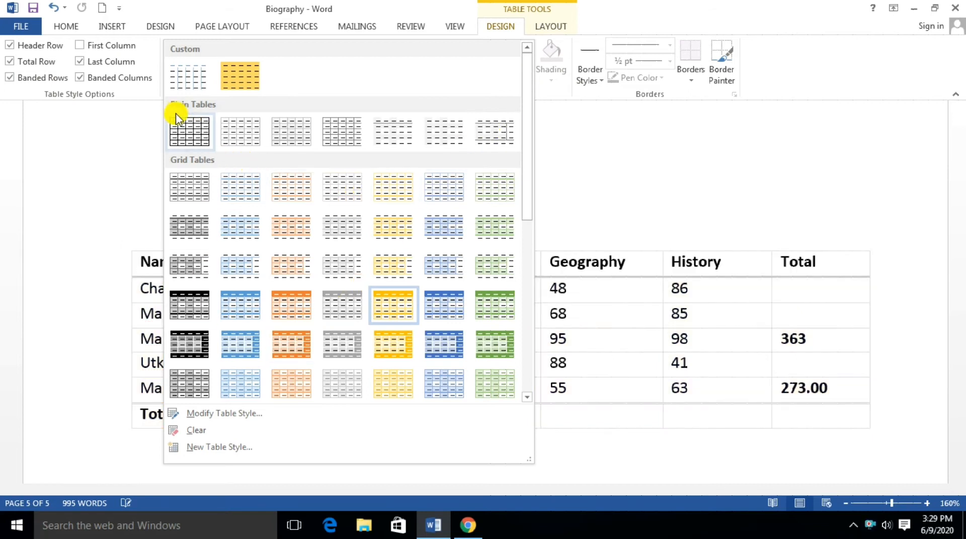
{"action": "left_click", "coordinate": [175, 134]}
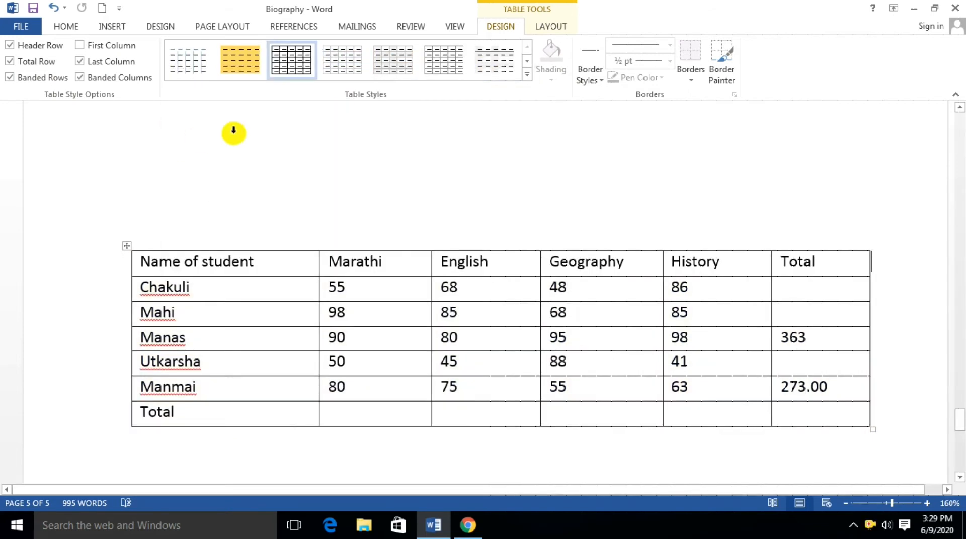
{"action": "left_click", "coordinate": [525, 76]}
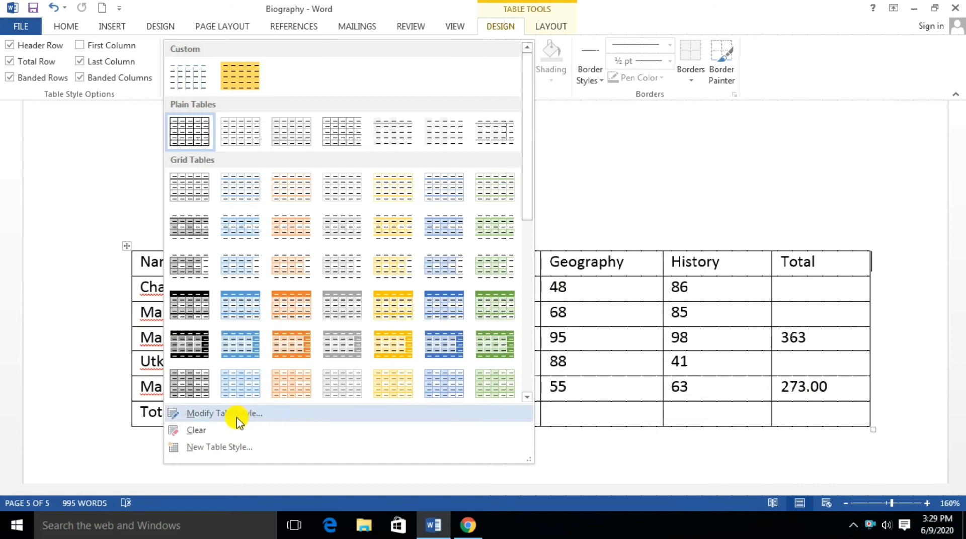
{"action": "left_click", "coordinate": [295, 309]}
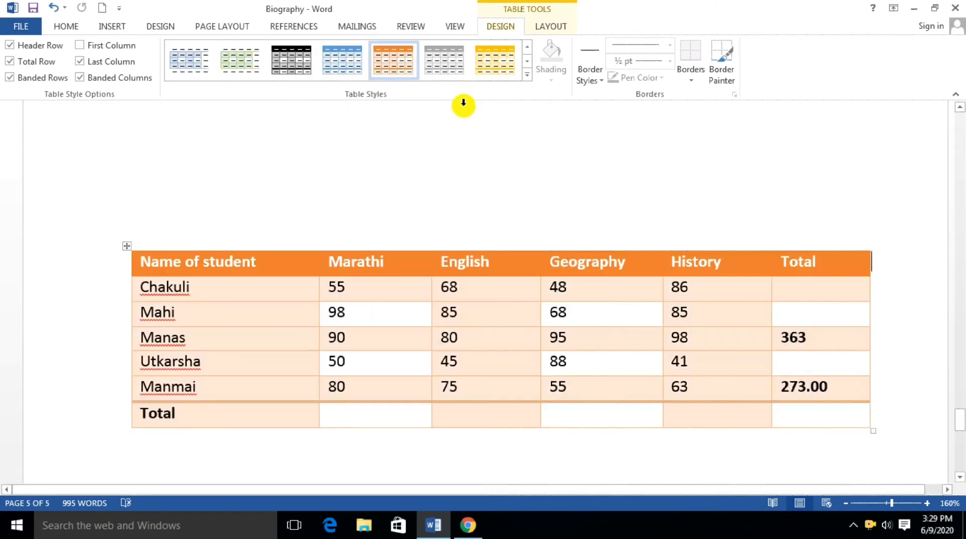
Step: Start modifying the Grid Table 4 - Accent 2 style and set its whole-table font to Aharoni, trying italic and removing it
{"action": "left_click", "coordinate": [527, 75]}
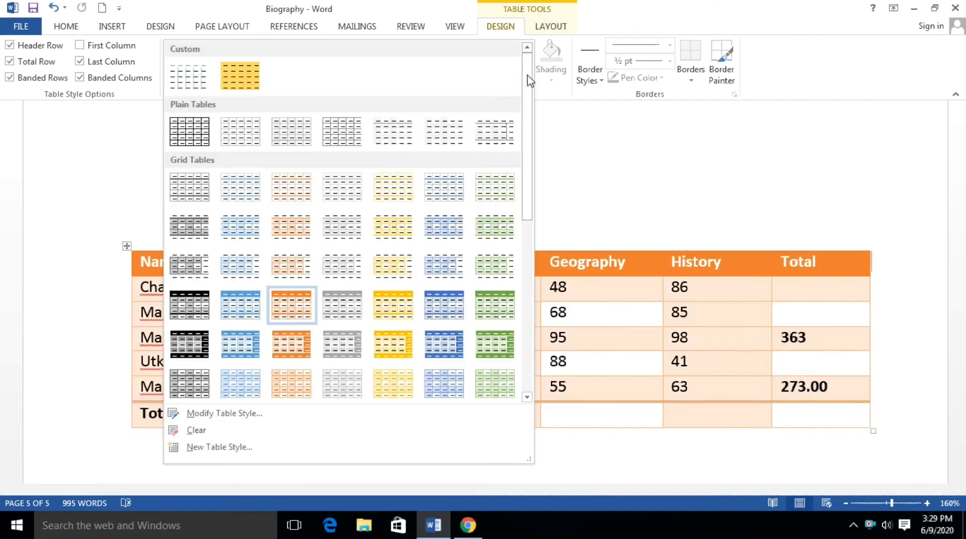
{"action": "left_click", "coordinate": [218, 415]}
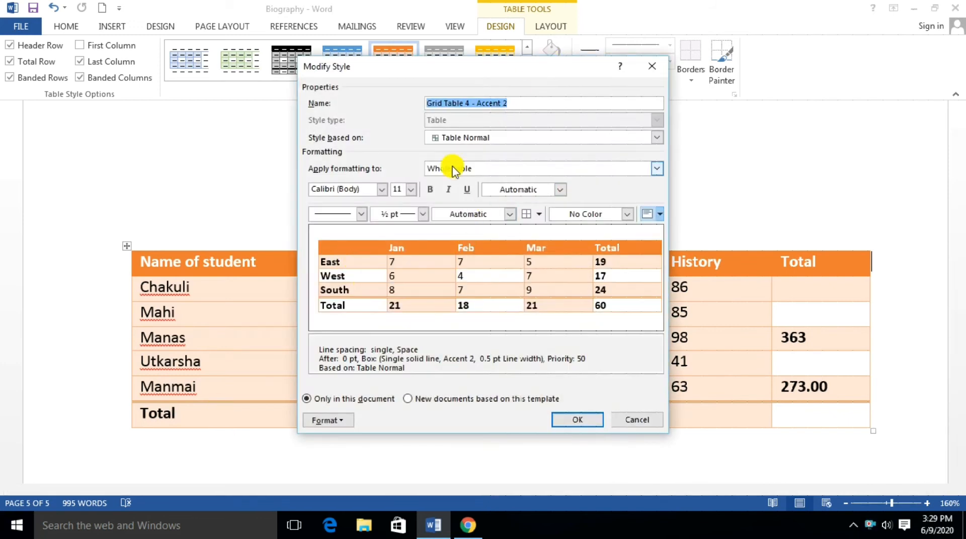
{"action": "left_click", "coordinate": [382, 191]}
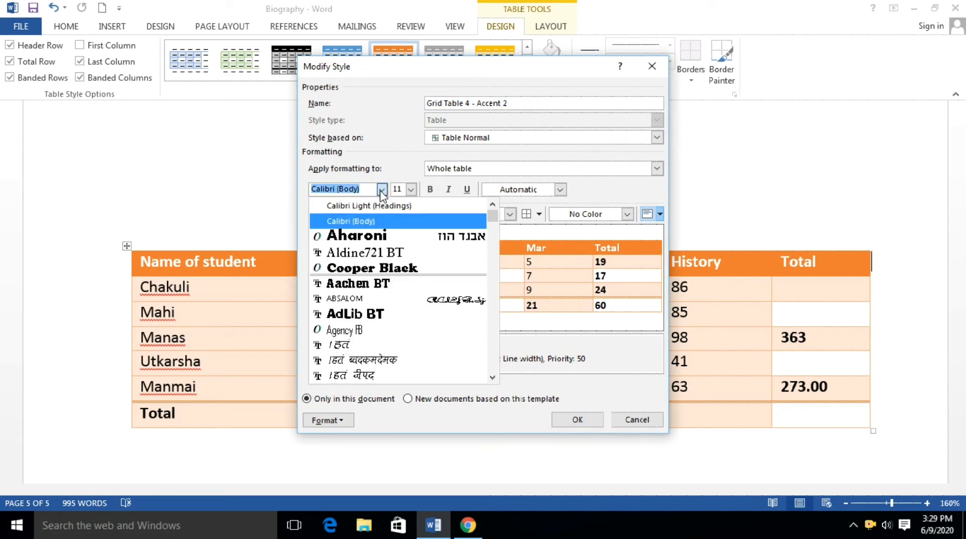
{"action": "left_click", "coordinate": [377, 236]}
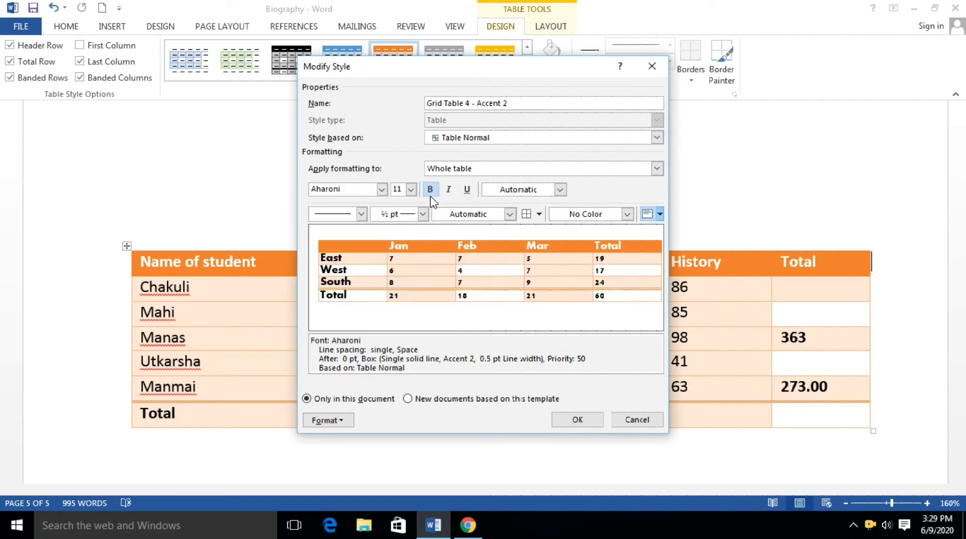
{"action": "left_click", "coordinate": [448, 191]}
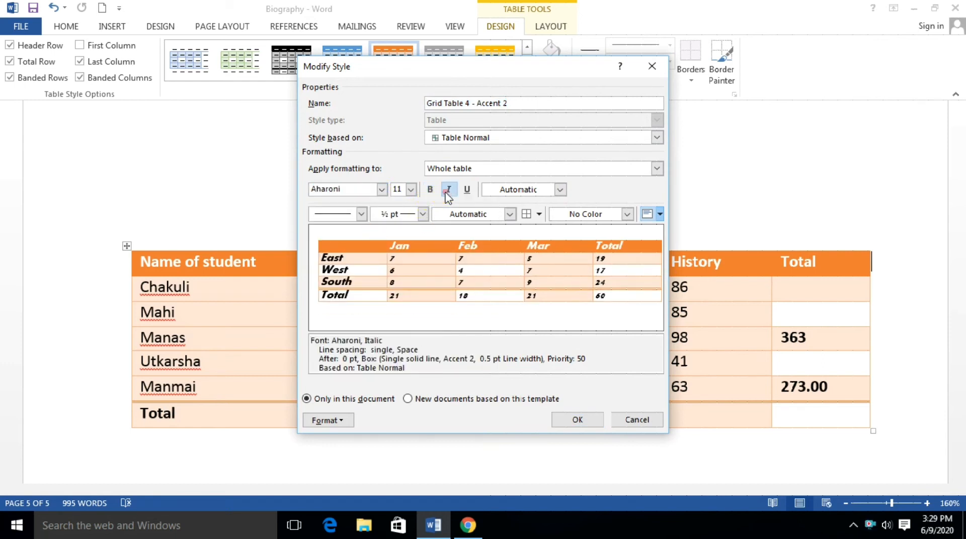
{"action": "left_click", "coordinate": [445, 193]}
Step: Give the table style's borders a thin-thick small-gap line, trying a 6 pt width and settling on 1 ½ pt
{"action": "left_click", "coordinate": [362, 216]}
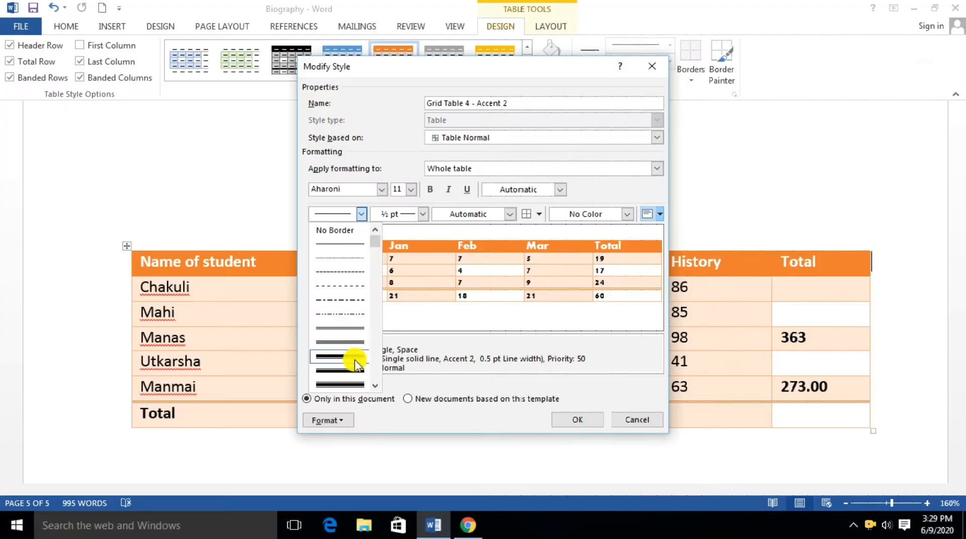
{"action": "left_click", "coordinate": [350, 357]}
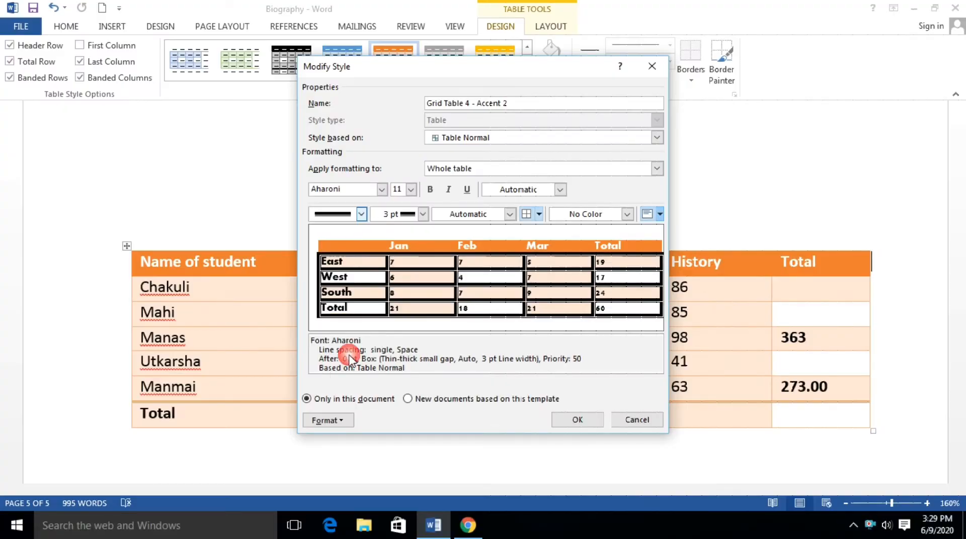
{"action": "left_click", "coordinate": [416, 211]}
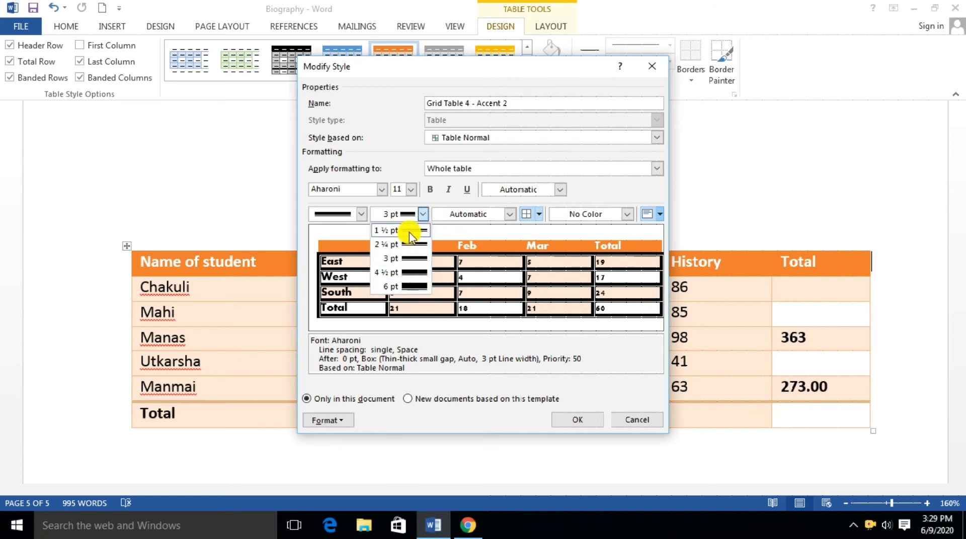
{"action": "left_click", "coordinate": [415, 286]}
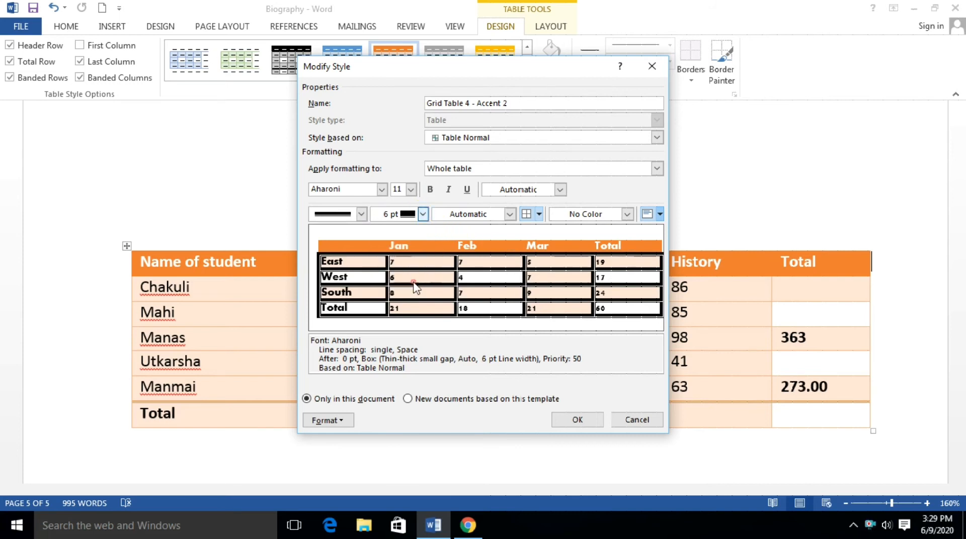
{"action": "left_click", "coordinate": [422, 215]}
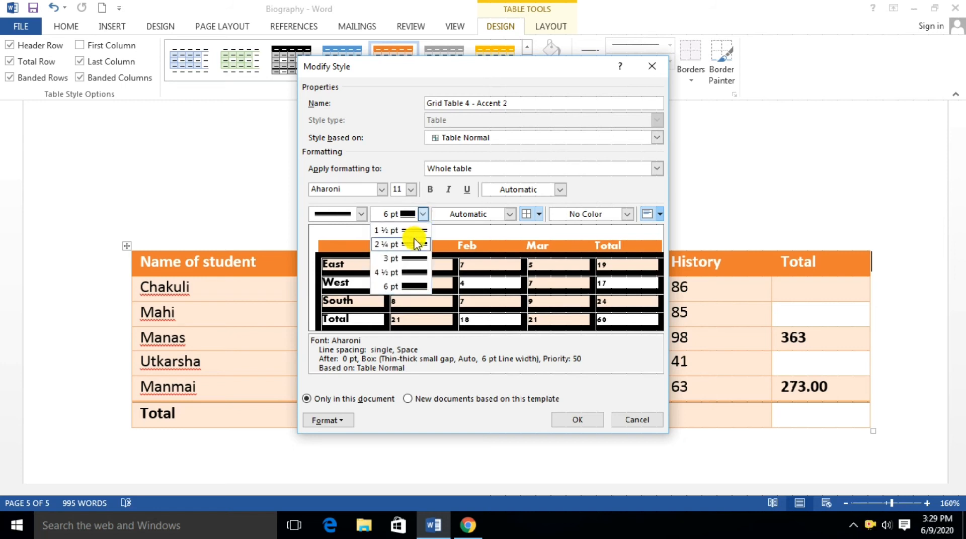
{"action": "left_click", "coordinate": [413, 233]}
{"action": "left_click", "coordinate": [422, 215]}
{"action": "left_click", "coordinate": [420, 215]}
Step: Color the style's borders dark orange, apply them as All Borders, and accept the modified style
{"action": "left_click", "coordinate": [479, 213]}
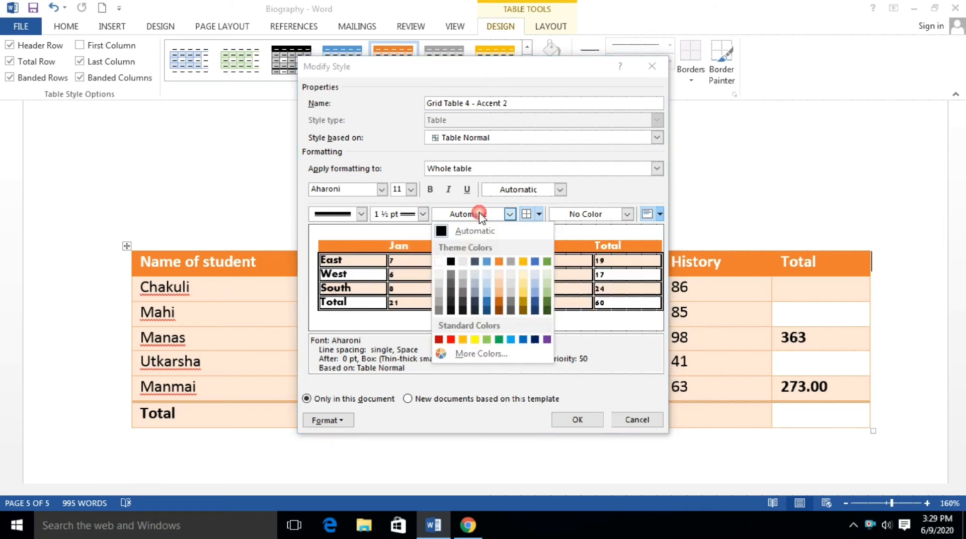
{"action": "left_click", "coordinate": [501, 299]}
{"action": "left_click", "coordinate": [539, 214]}
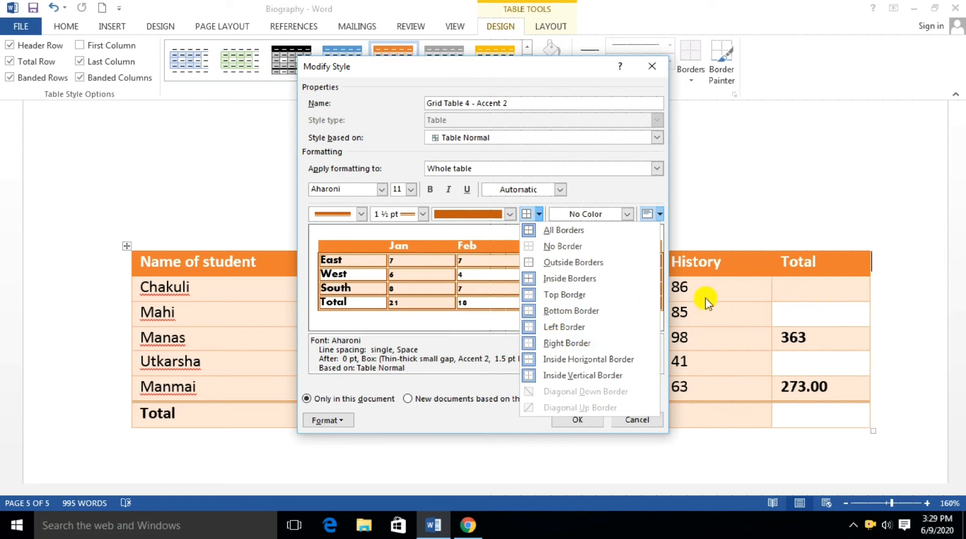
{"action": "left_click", "coordinate": [538, 235]}
{"action": "left_click", "coordinate": [534, 218]}
{"action": "left_click", "coordinate": [538, 235]}
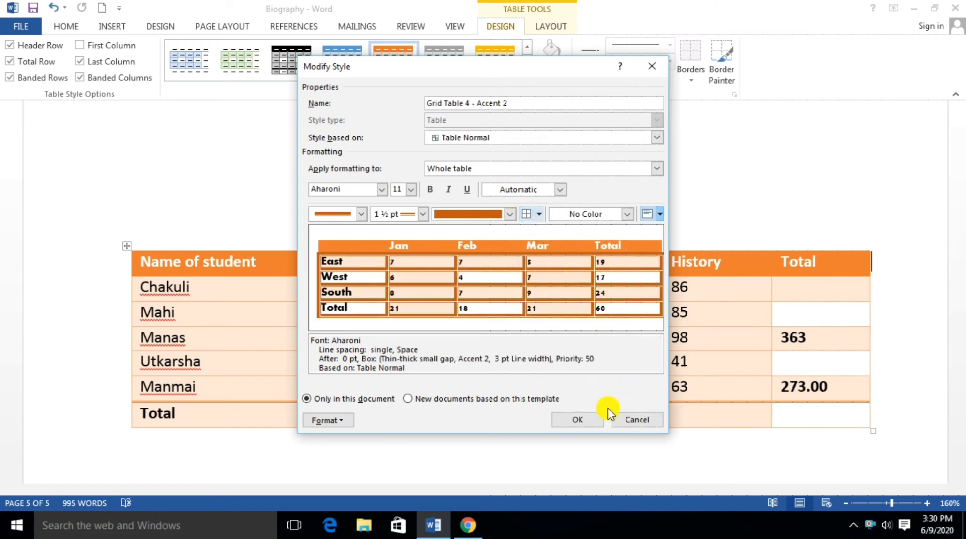
{"action": "left_click", "coordinate": [582, 417]}
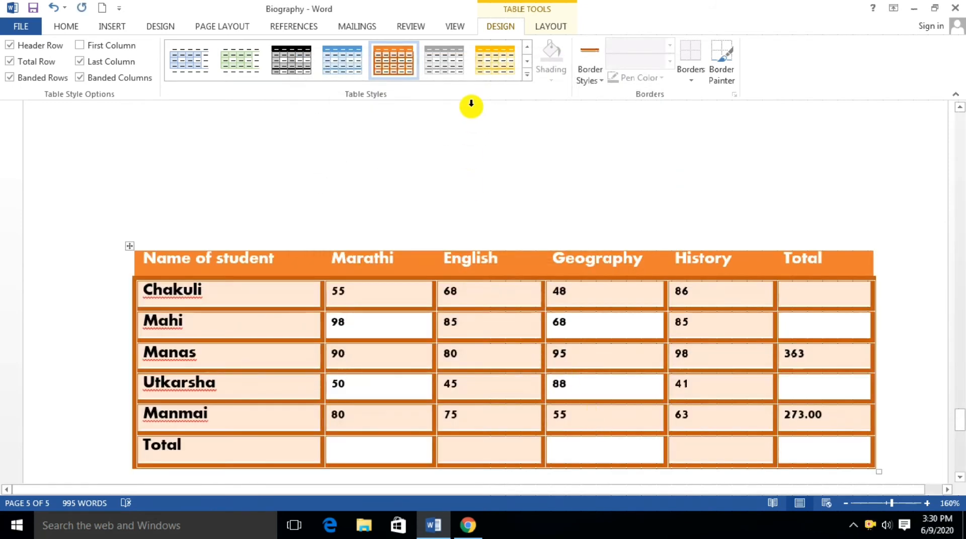
Step: Undo the table style modification, and clear the style from the marks table
{"action": "key", "text": "ctrl+z"}
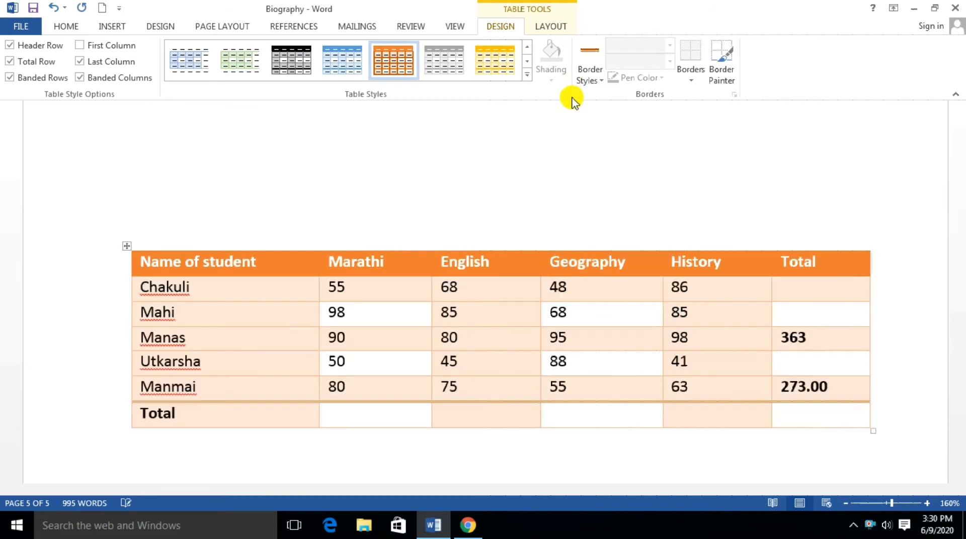
{"action": "left_click", "coordinate": [526, 75]}
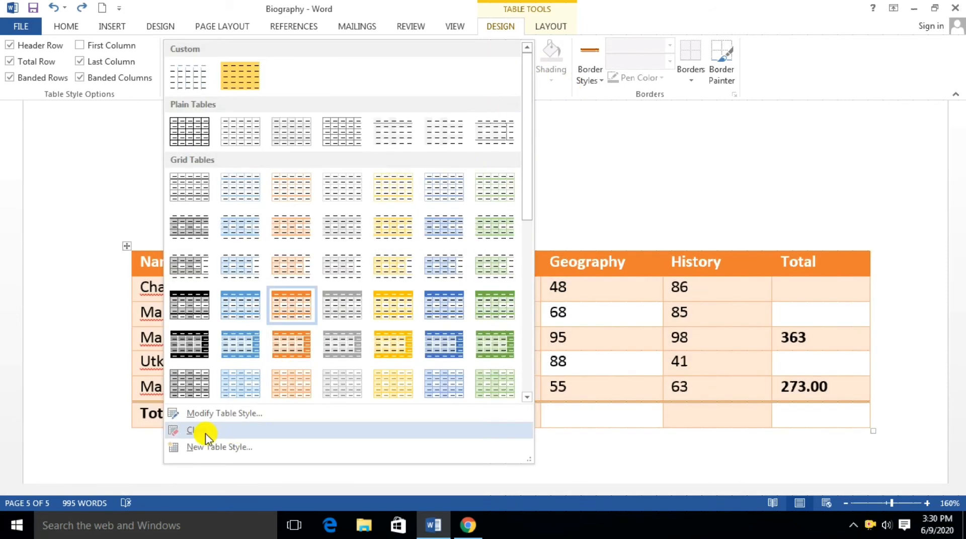
{"action": "left_click", "coordinate": [586, 155]}
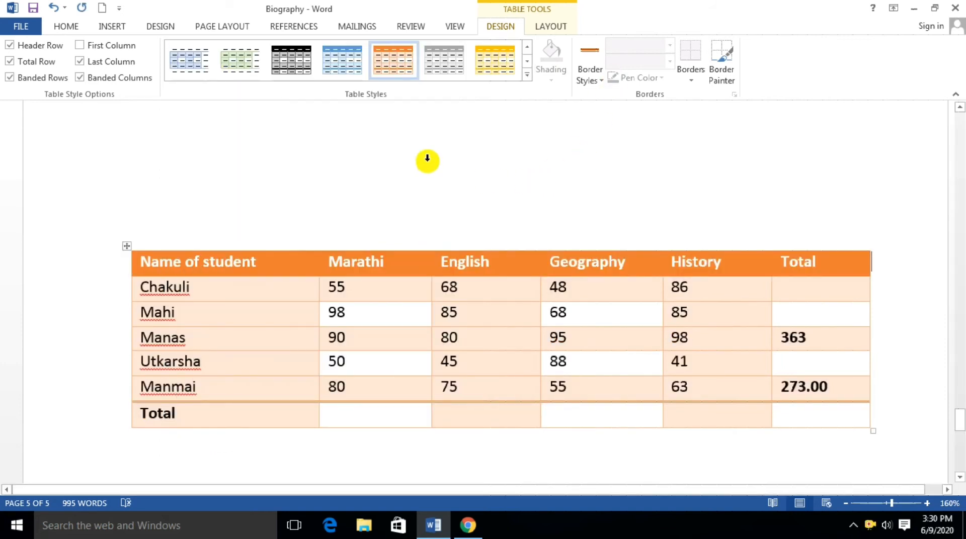
{"action": "left_click", "coordinate": [527, 76]}
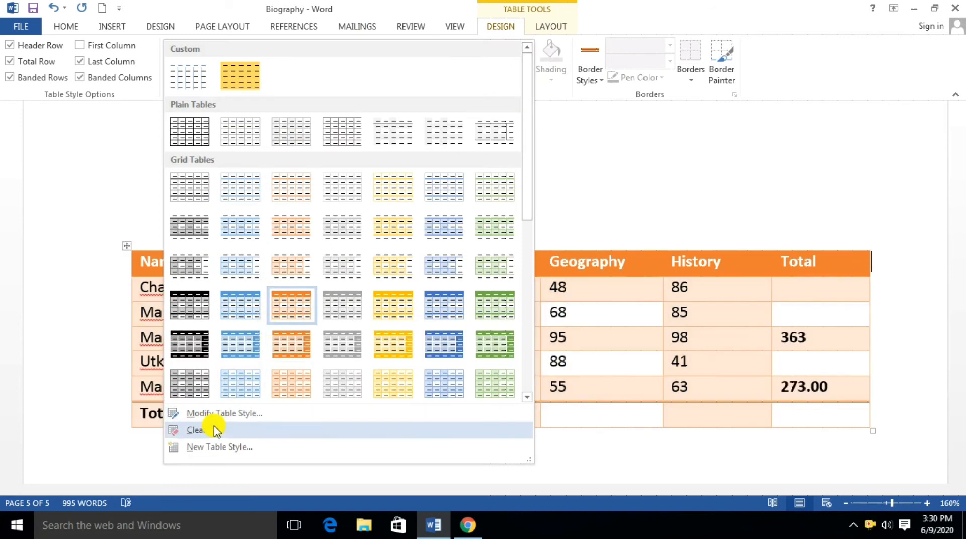
{"action": "left_click", "coordinate": [217, 429]}
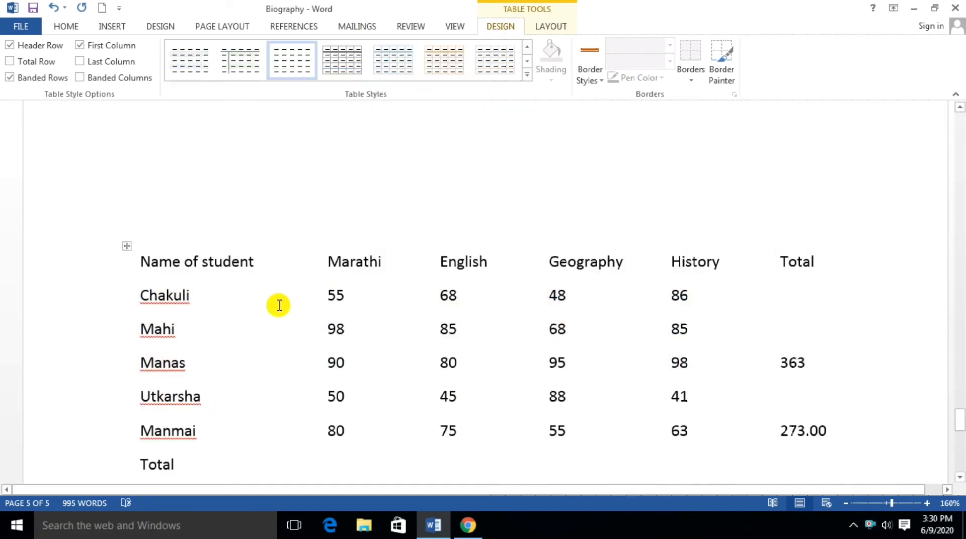
{"action": "left_click", "coordinate": [527, 76]}
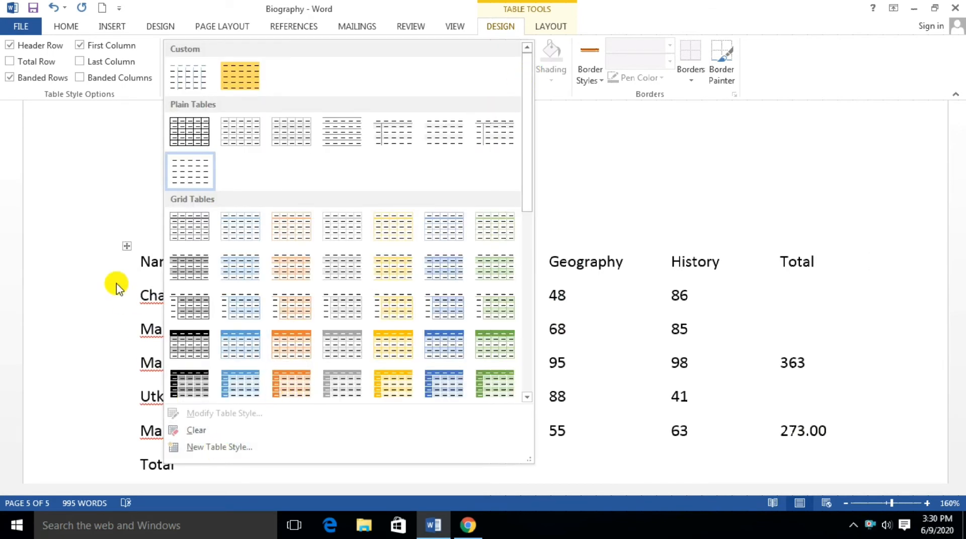
{"action": "left_click", "coordinate": [103, 273]}
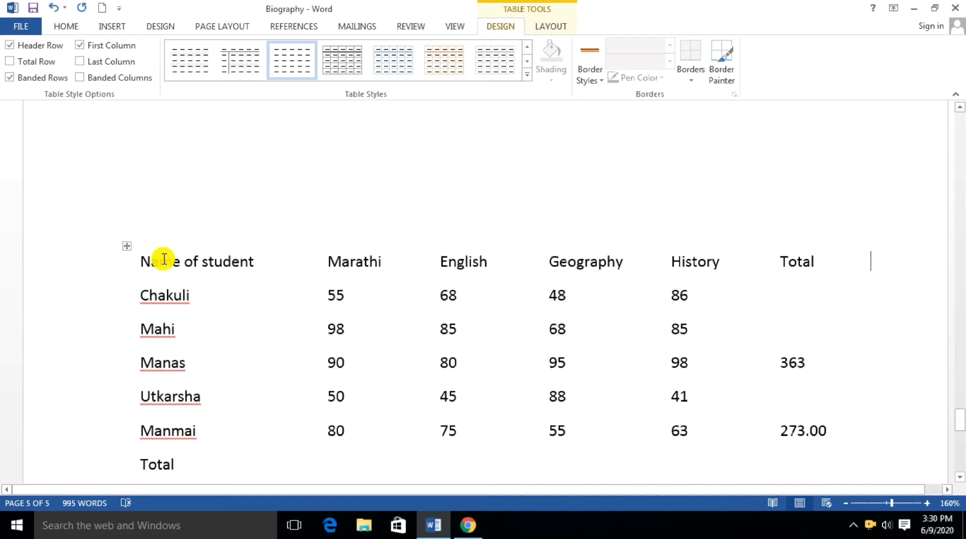
{"action": "scroll", "coordinate": [164, 259], "scroll_direction": "down", "scroll_amount": 1}
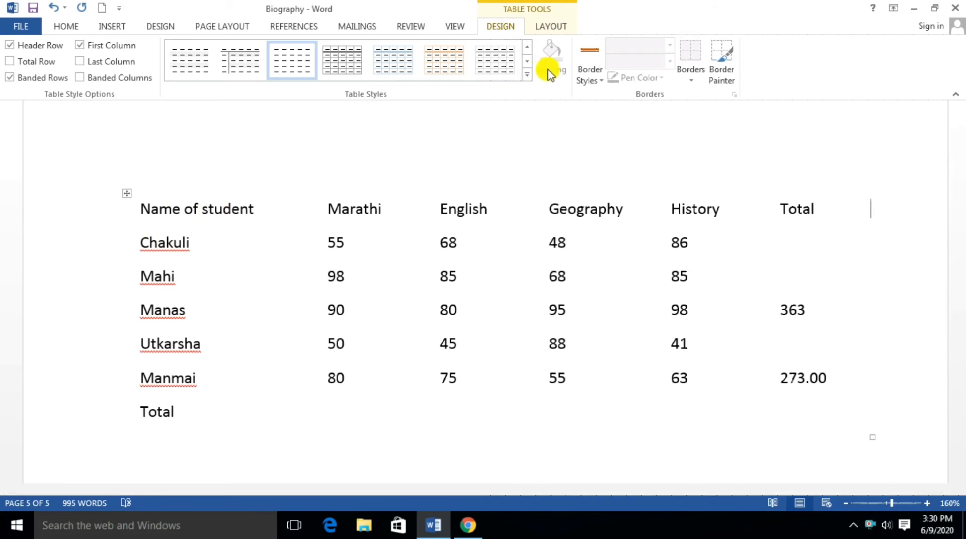
Step: Start a new table style for the whole table with a ½ pt double-line border in light gray
{"action": "left_click", "coordinate": [527, 78]}
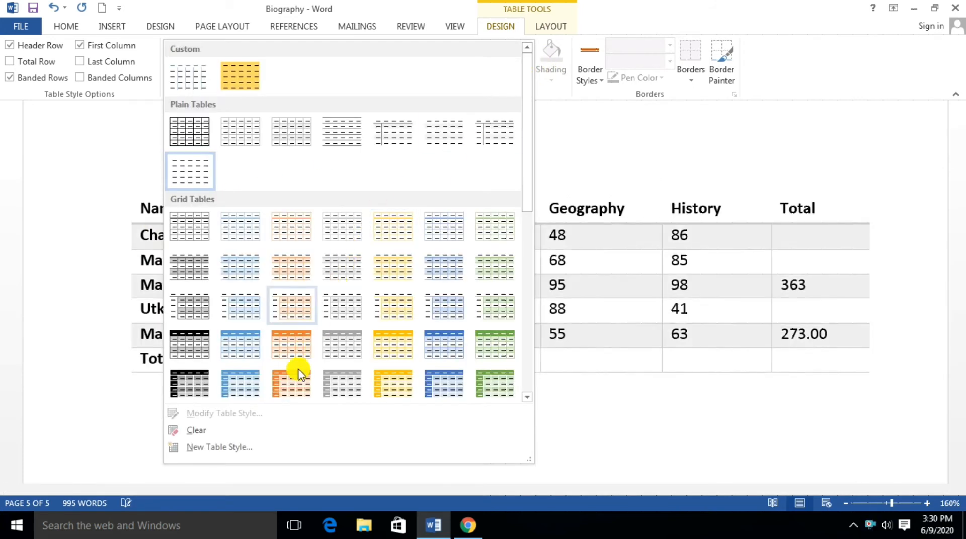
{"action": "left_click", "coordinate": [241, 446]}
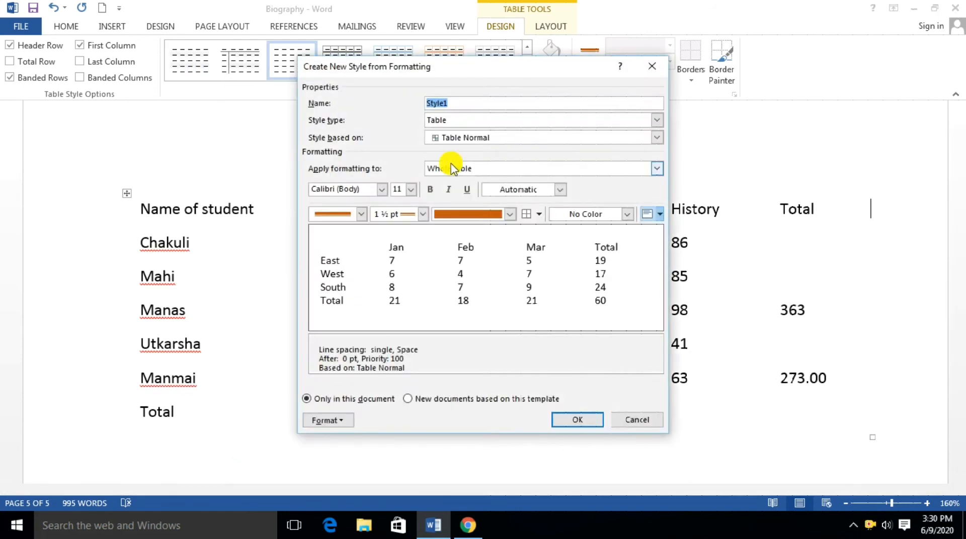
{"action": "left_click", "coordinate": [378, 189]}
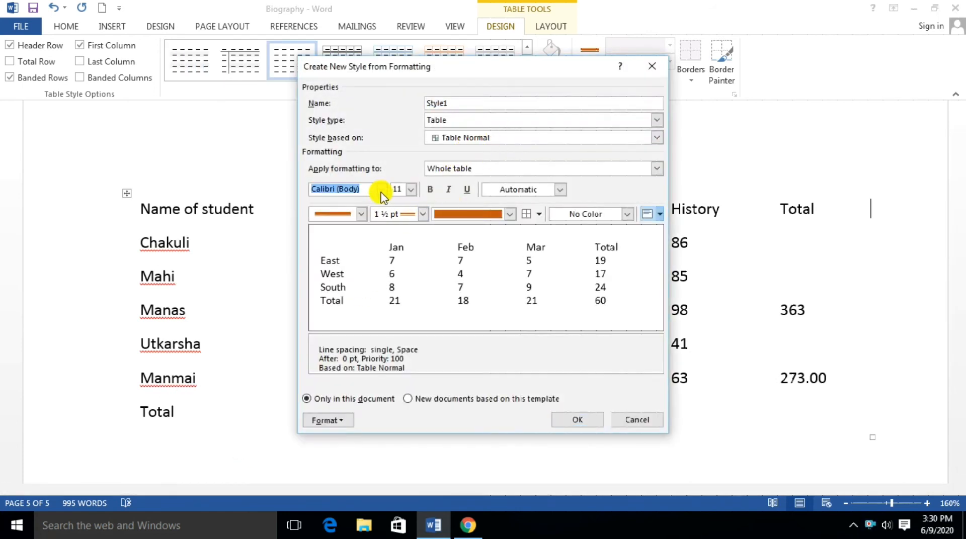
{"action": "left_click", "coordinate": [368, 218]}
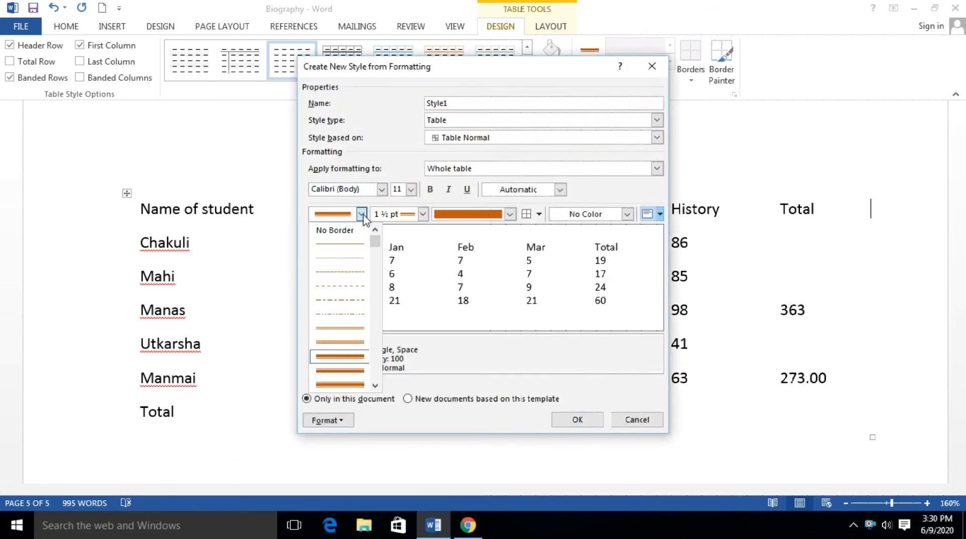
{"action": "left_click", "coordinate": [343, 324]}
{"action": "left_click", "coordinate": [463, 216]}
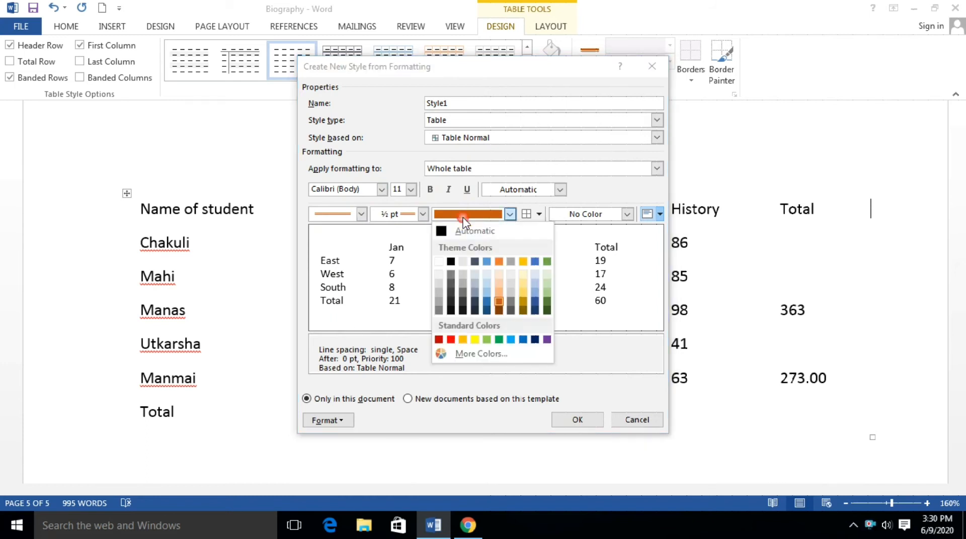
{"action": "left_click", "coordinate": [461, 281]}
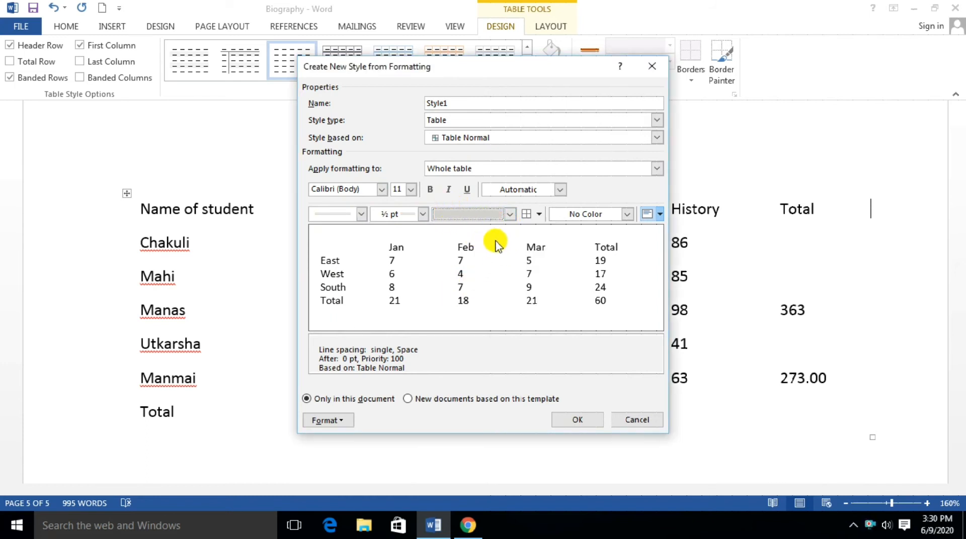
Step: Try All Borders on the new table style, and switch it back to No Border
{"action": "left_click", "coordinate": [528, 216]}
{"action": "left_click", "coordinate": [538, 217]}
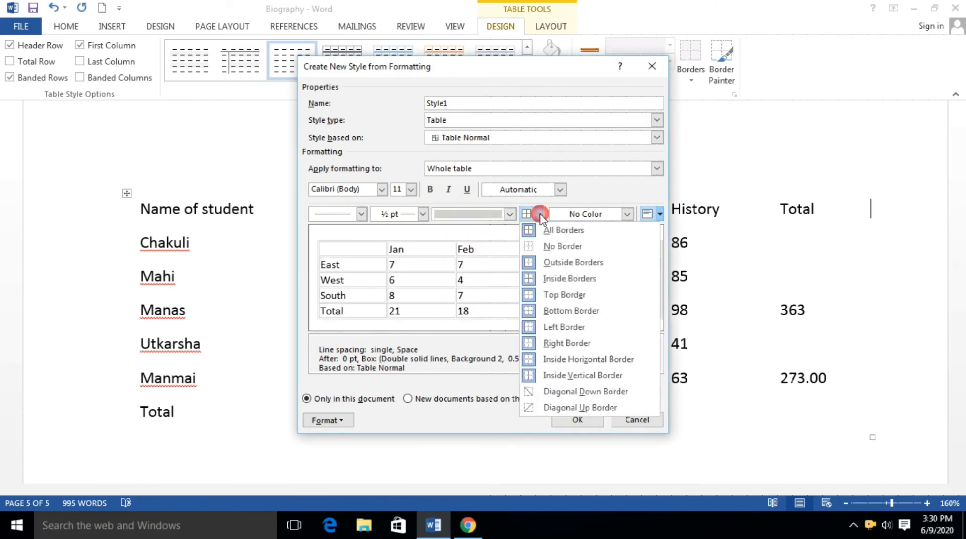
{"action": "left_click", "coordinate": [560, 246]}
Step: Shade the whole table light orange in the new style, and align its cell contents top center
{"action": "left_click", "coordinate": [585, 216]}
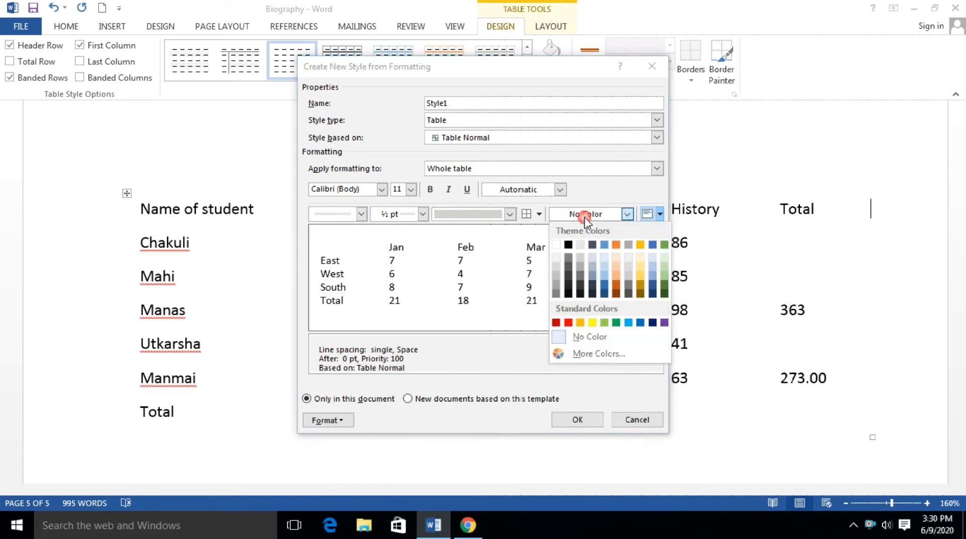
{"action": "left_click", "coordinate": [615, 277]}
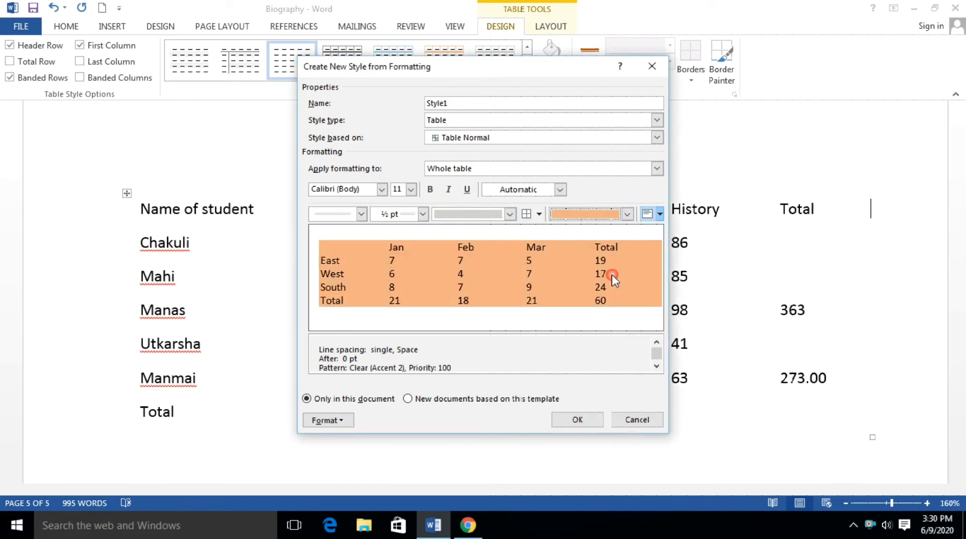
{"action": "left_click", "coordinate": [658, 215]}
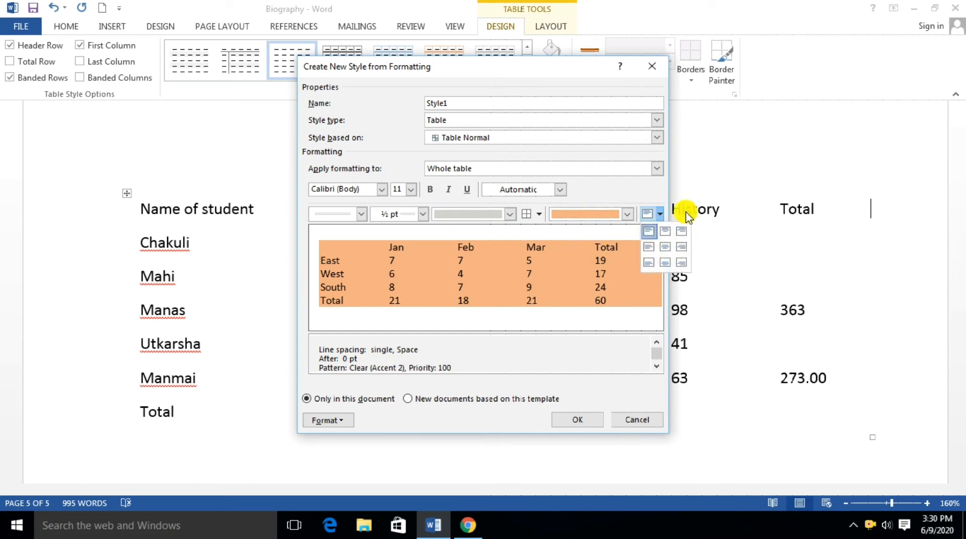
{"action": "left_click", "coordinate": [665, 232]}
Step: Apply all borders in dark orange to the new table style, and create the style
{"action": "left_click", "coordinate": [534, 214]}
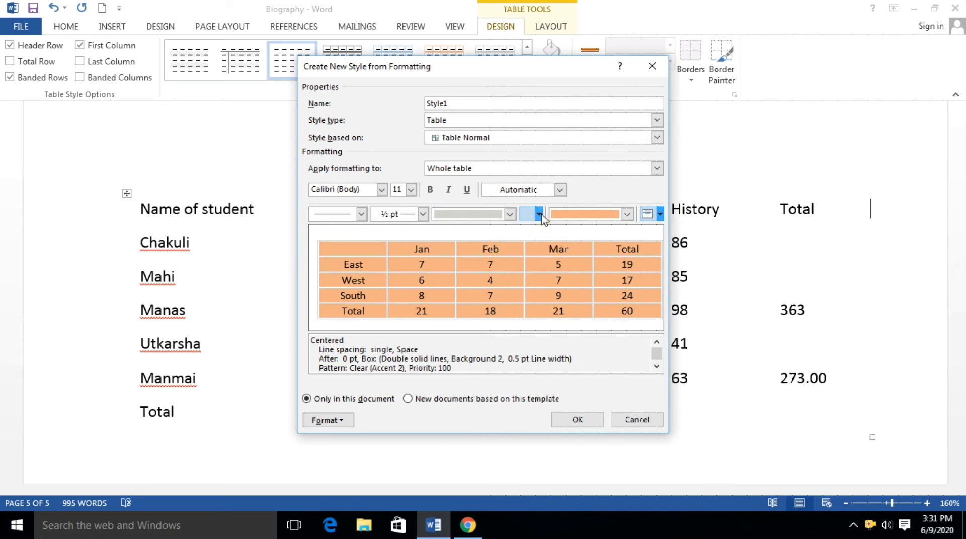
{"action": "left_click", "coordinate": [539, 215]}
{"action": "left_click", "coordinate": [490, 216]}
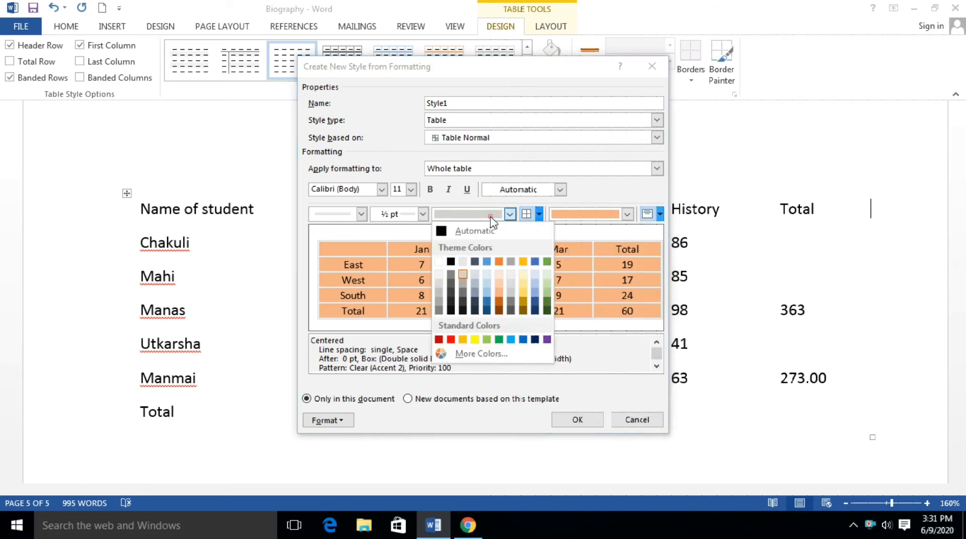
{"action": "left_click", "coordinate": [499, 301]}
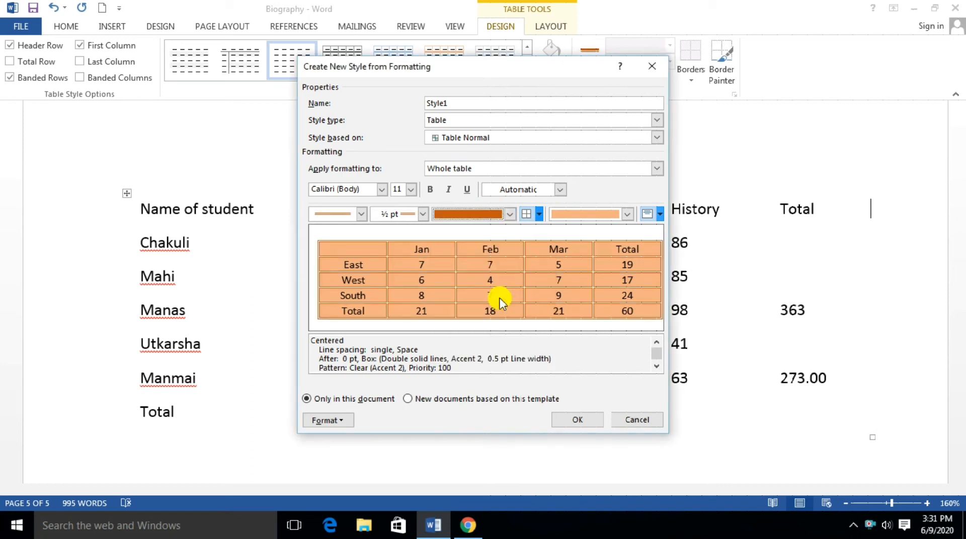
{"action": "left_click", "coordinate": [570, 425]}
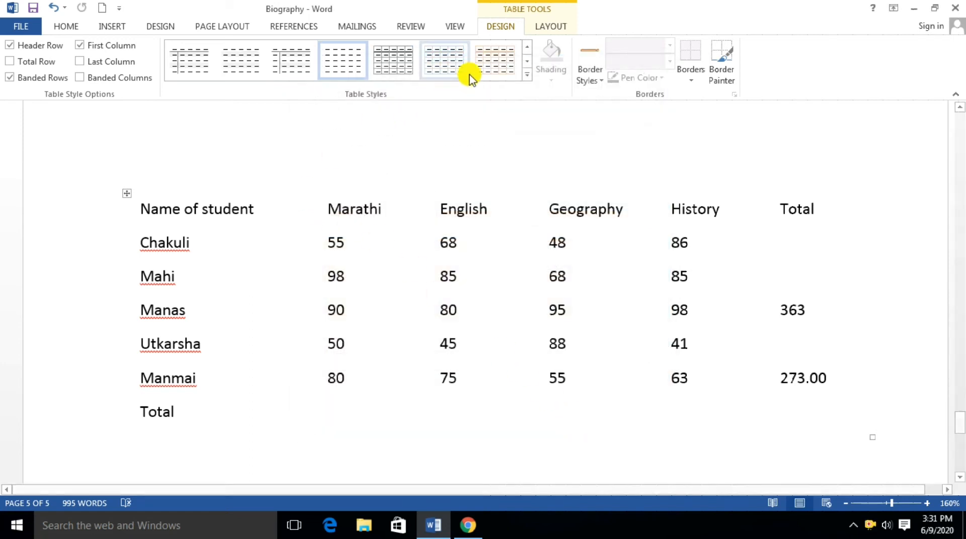
Step: Apply the new custom orange table style to the marks table
{"action": "left_click", "coordinate": [526, 74]}
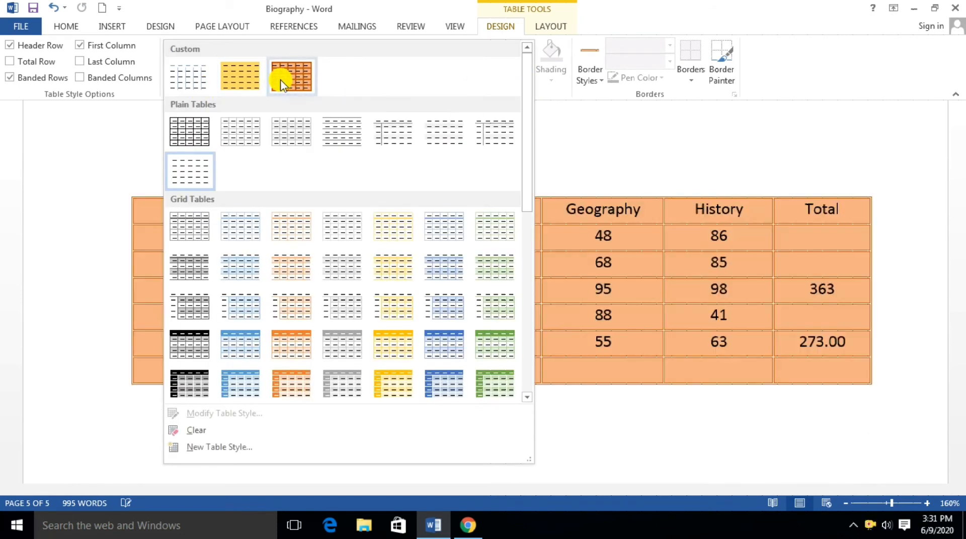
{"action": "left_click", "coordinate": [280, 81]}
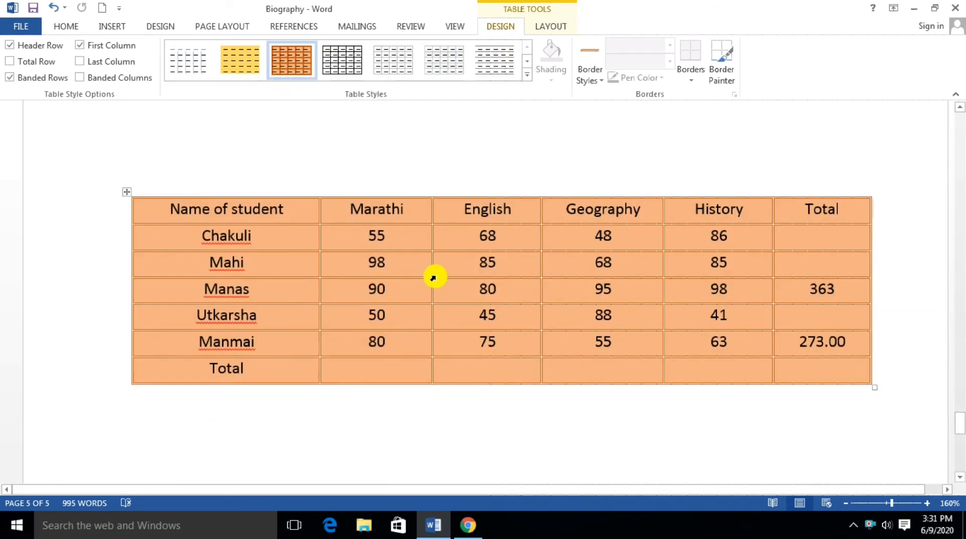
{"action": "scroll", "coordinate": [453, 227], "scroll_direction": "up", "scroll_amount": 1}
{"action": "scroll", "coordinate": [478, 211], "scroll_direction": "down", "scroll_amount": 7}
{"action": "scroll", "coordinate": [372, 333], "scroll_direction": "down", "scroll_amount": 3}
{"action": "scroll", "coordinate": [371, 332], "scroll_direction": "up", "scroll_amount": 15}
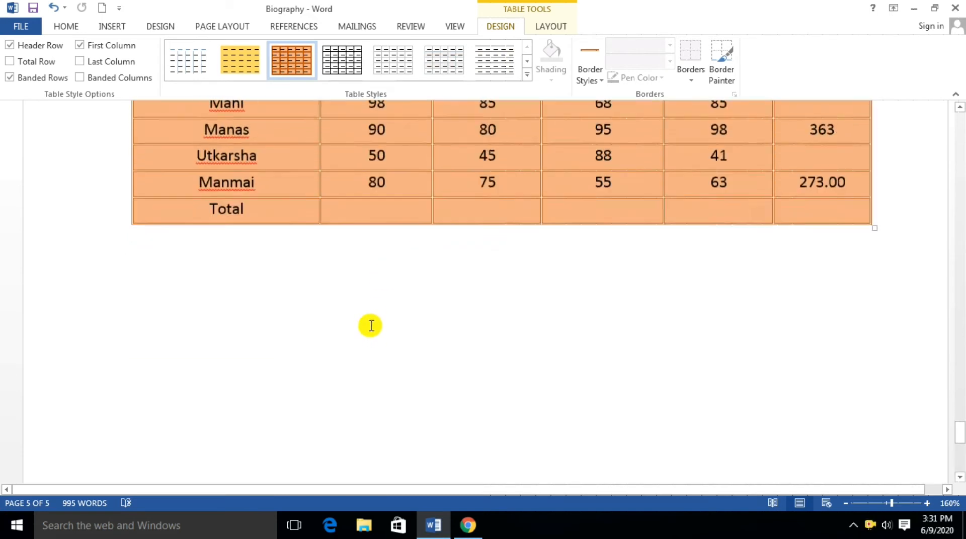
{"action": "scroll", "coordinate": [373, 309], "scroll_direction": "down", "scroll_amount": 15}
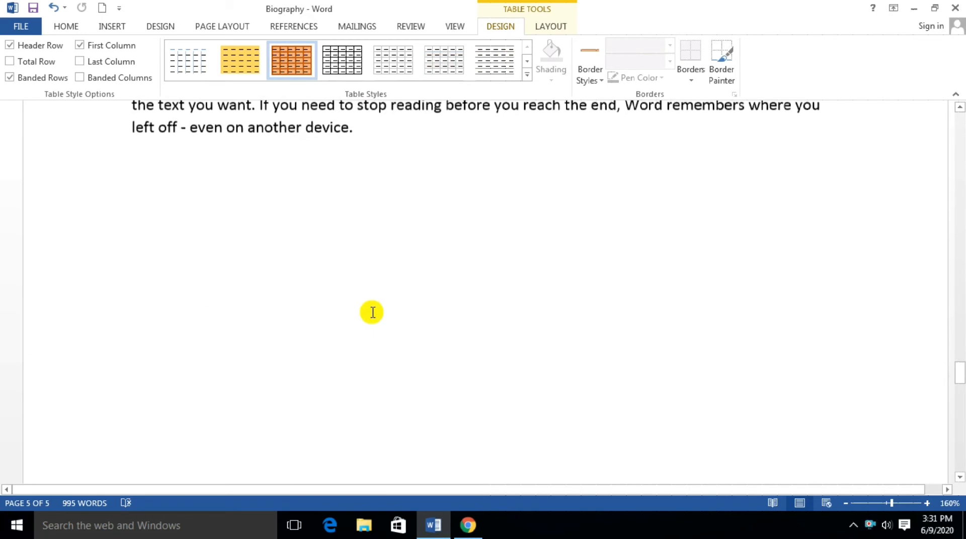
Step: Insert a new table with 5 columns and 2 rows in the blank area above the marks table
{"action": "left_click", "coordinate": [259, 213]}
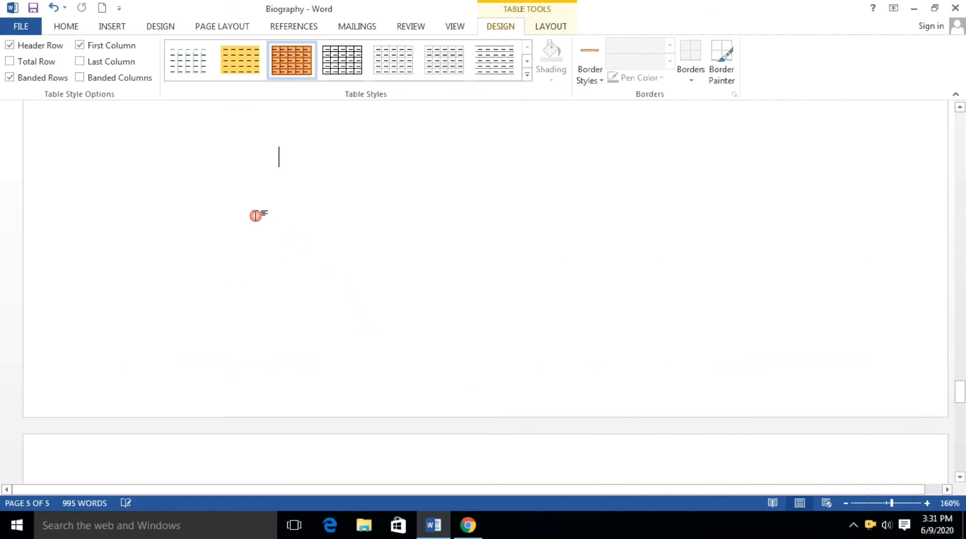
{"action": "left_click", "coordinate": [119, 28]}
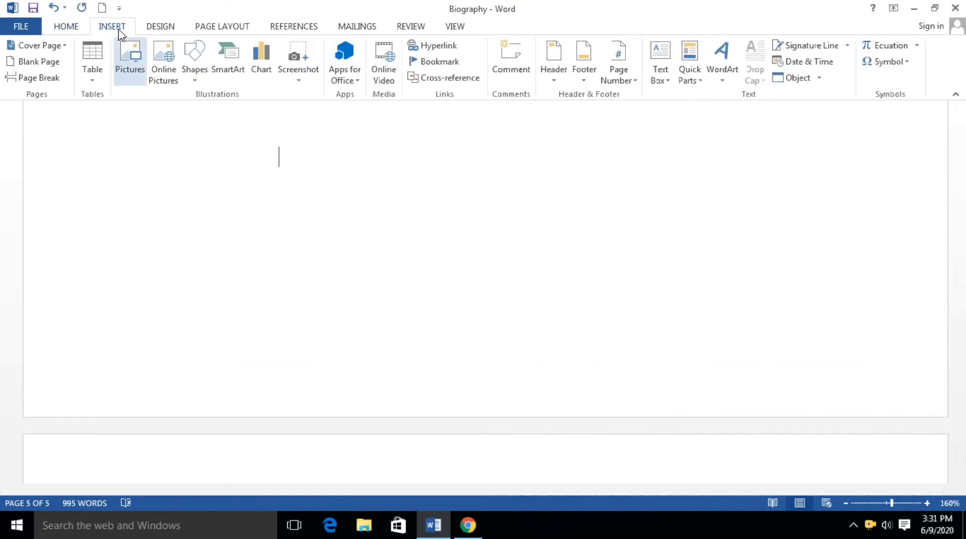
{"action": "left_click", "coordinate": [96, 74]}
{"action": "left_click", "coordinate": [128, 222]}
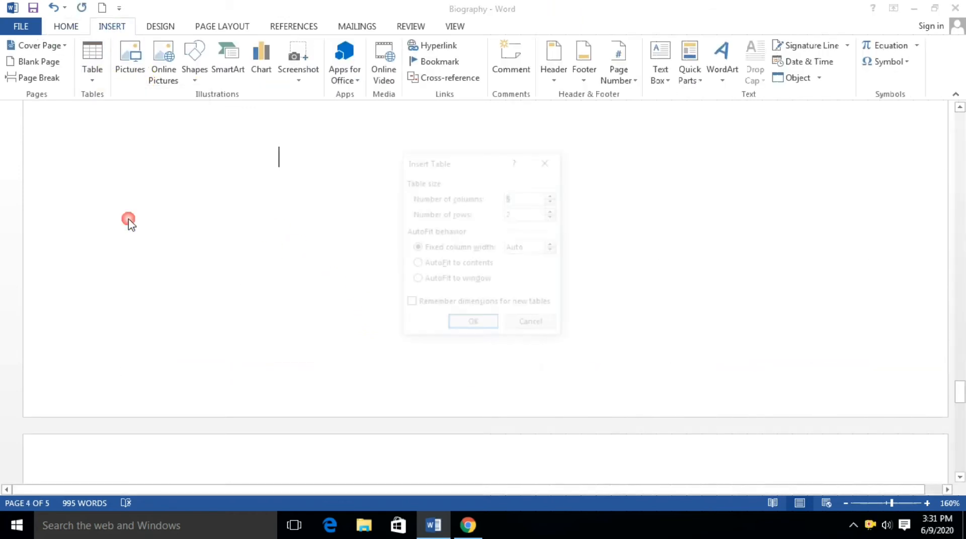
{"action": "left_click", "coordinate": [492, 328]}
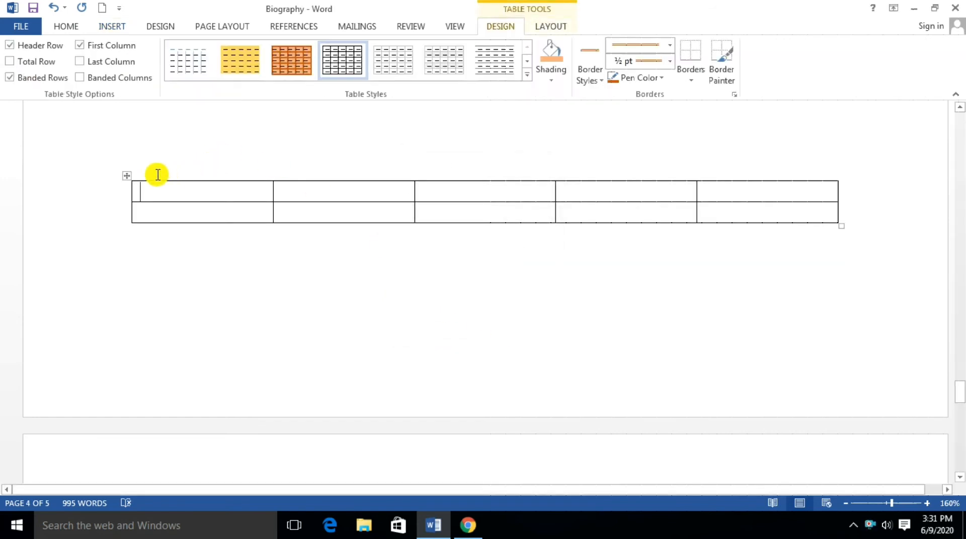
Step: Apply the custom orange table style to the whole new empty table
{"action": "left_click", "coordinate": [130, 176]}
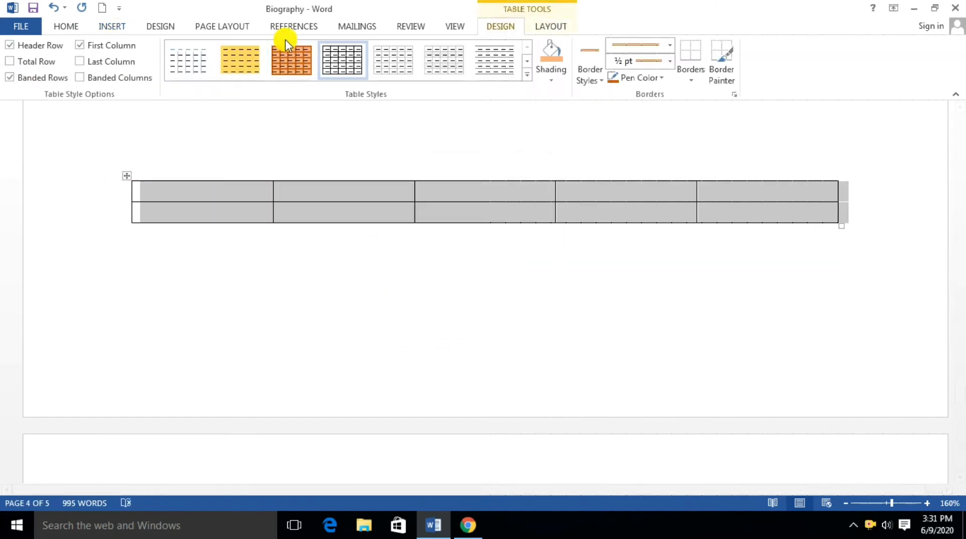
{"action": "left_click", "coordinate": [282, 54]}
{"action": "left_click", "coordinate": [457, 341]}
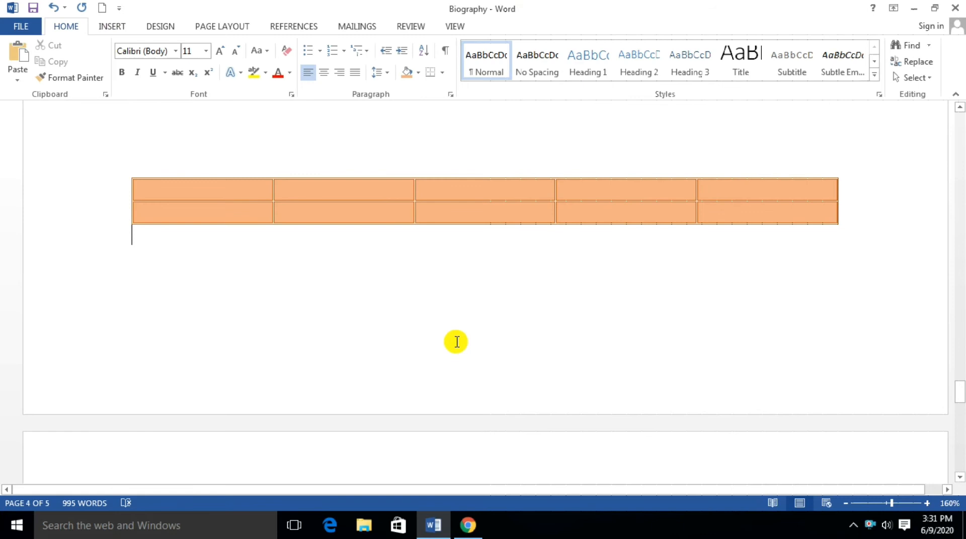
Step: Try painting a 1½ pt gold border along the top edge of the marks table with the Border Painter
{"action": "scroll", "coordinate": [287, 322], "scroll_direction": "down", "scroll_amount": 8}
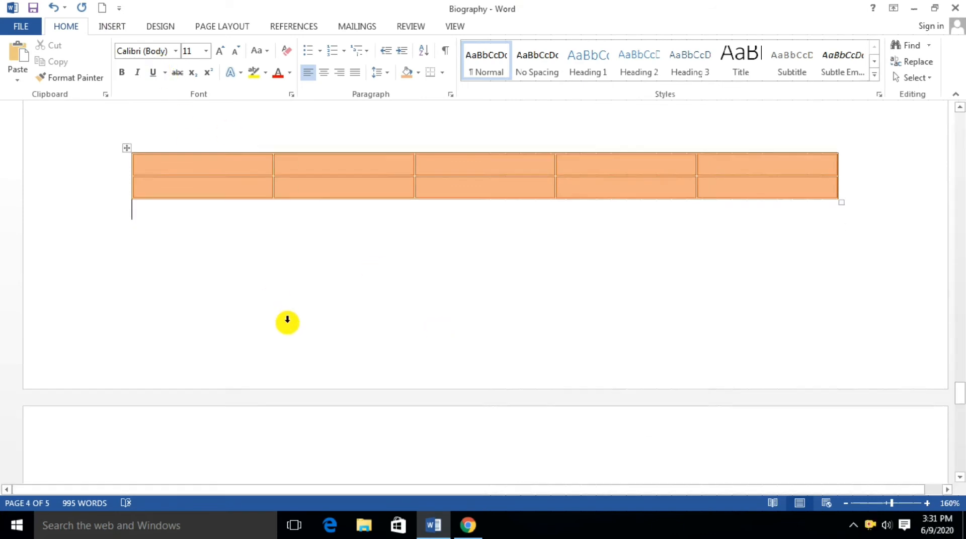
{"action": "scroll", "coordinate": [289, 311], "scroll_direction": "up", "scroll_amount": 1}
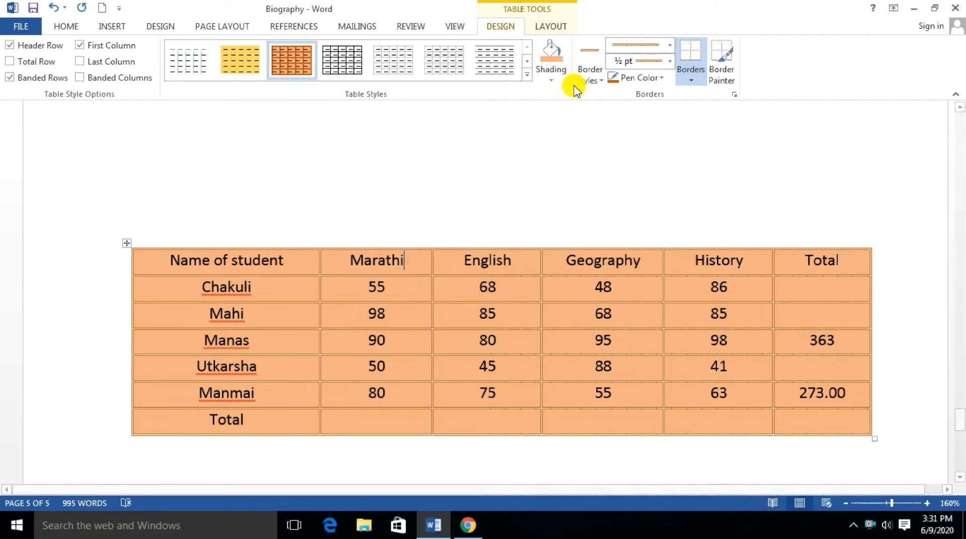
{"action": "left_click", "coordinate": [588, 78]}
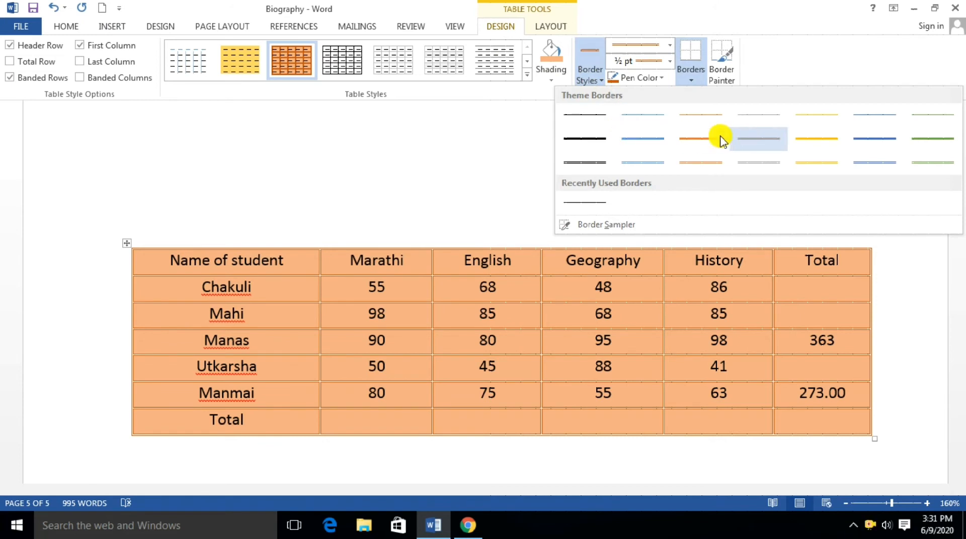
{"action": "left_click", "coordinate": [806, 146]}
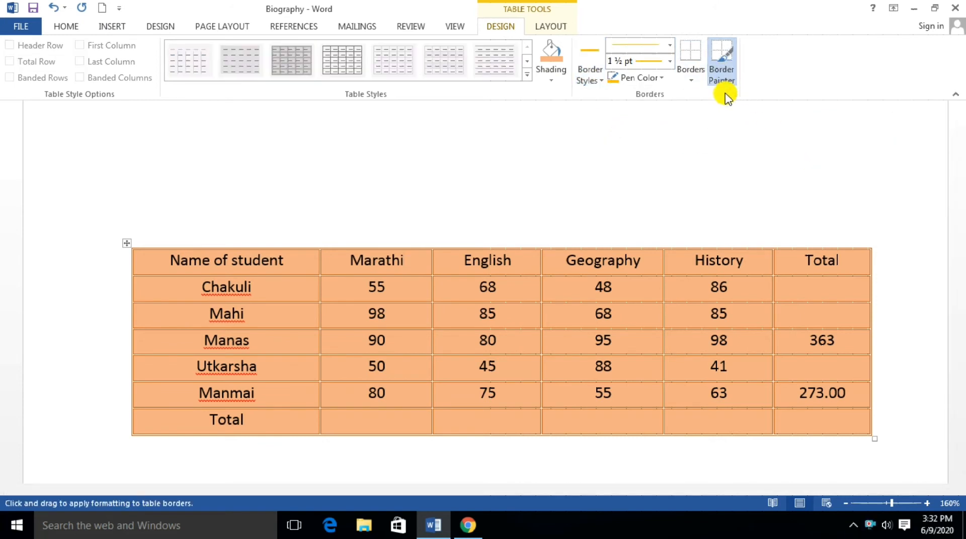
{"action": "left_click_drag", "start_coordinate": [137, 244], "coordinate": [284, 241]}
{"action": "left_click_drag", "start_coordinate": [403, 235], "coordinate": [405, 236]}
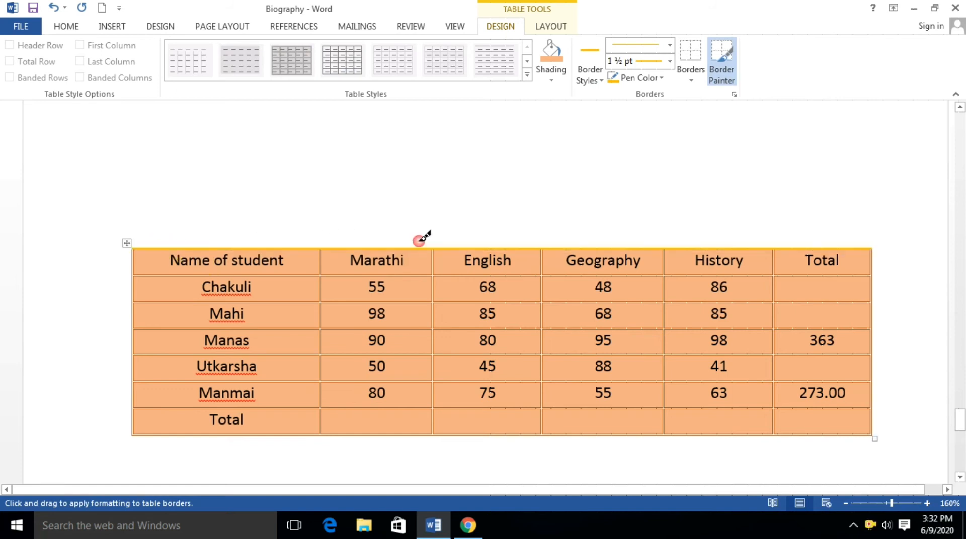
Step: Try painting a 1½ pt pink border, RGB 208, 78, 180, below the first student's row, and stop border painting
{"action": "left_click", "coordinate": [587, 87]}
{"action": "left_click", "coordinate": [685, 152]}
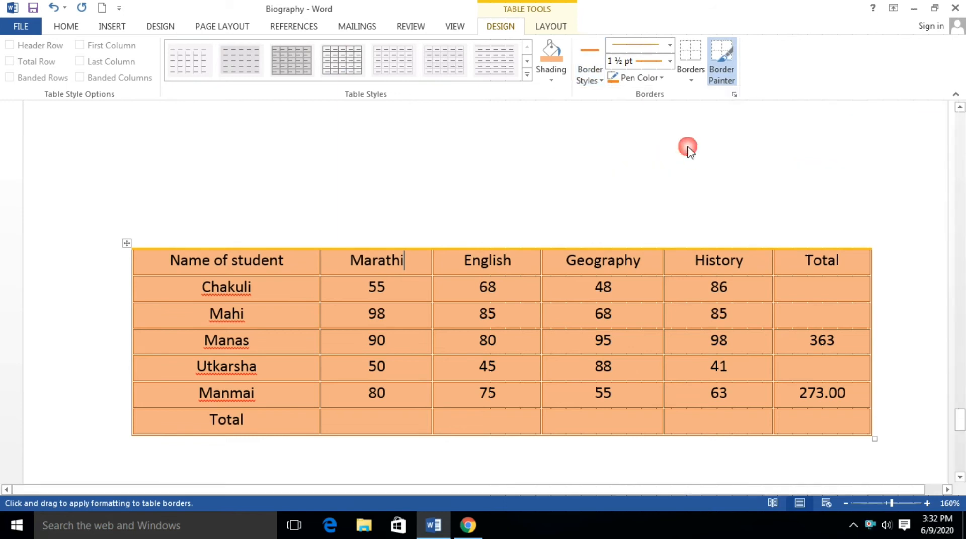
{"action": "left_click", "coordinate": [662, 78]}
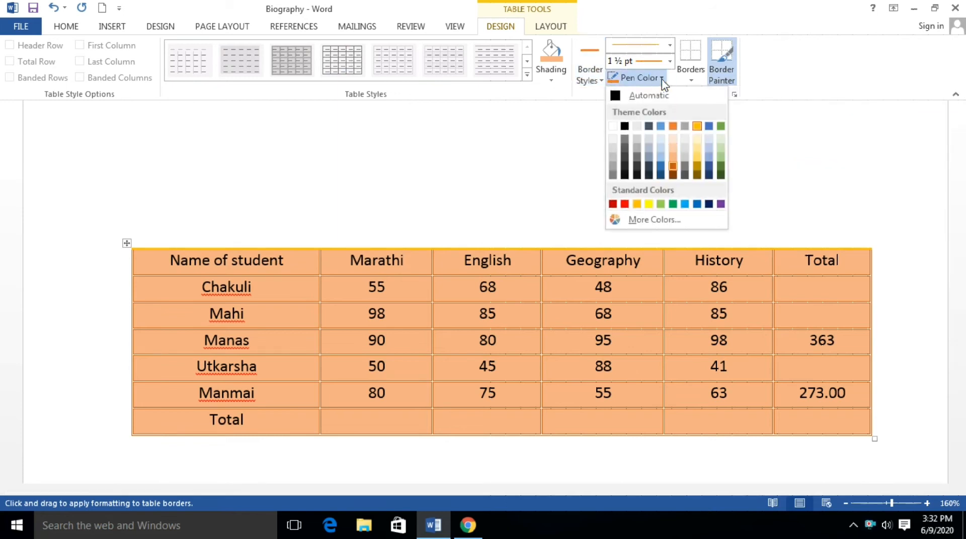
{"action": "left_click", "coordinate": [629, 219]}
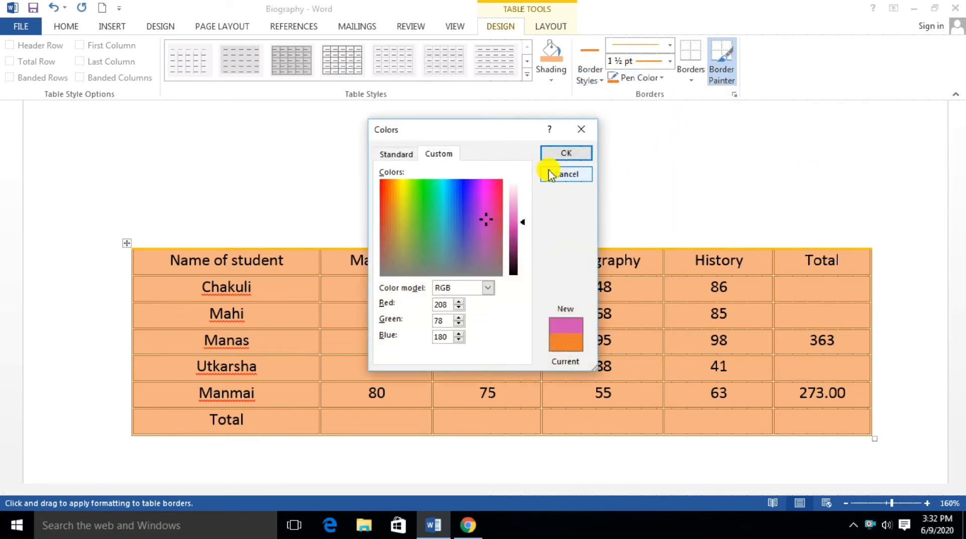
{"action": "left_click", "coordinate": [558, 153]}
{"action": "left_click_drag", "start_coordinate": [431, 297], "coordinate": [691, 292]}
{"action": "left_click_drag", "start_coordinate": [799, 286], "coordinate": [799, 287]}
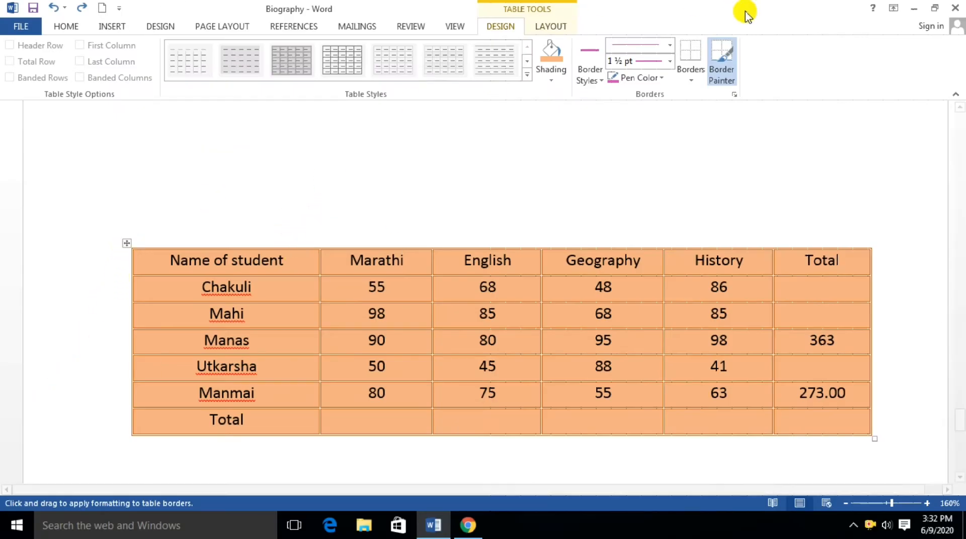
{"action": "left_click", "coordinate": [729, 65]}
Step: Select only the "Name of student" cell of the marks table with the Select Cell command
{"action": "left_click", "coordinate": [550, 26]}
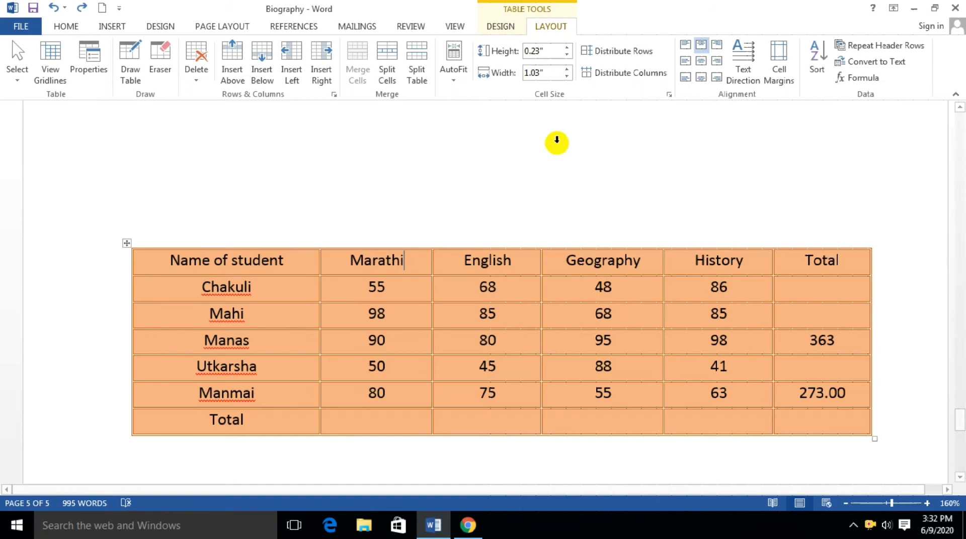
{"action": "scroll", "coordinate": [463, 223], "scroll_direction": "up", "scroll_amount": 3}
{"action": "scroll", "coordinate": [463, 219], "scroll_direction": "down", "scroll_amount": 4}
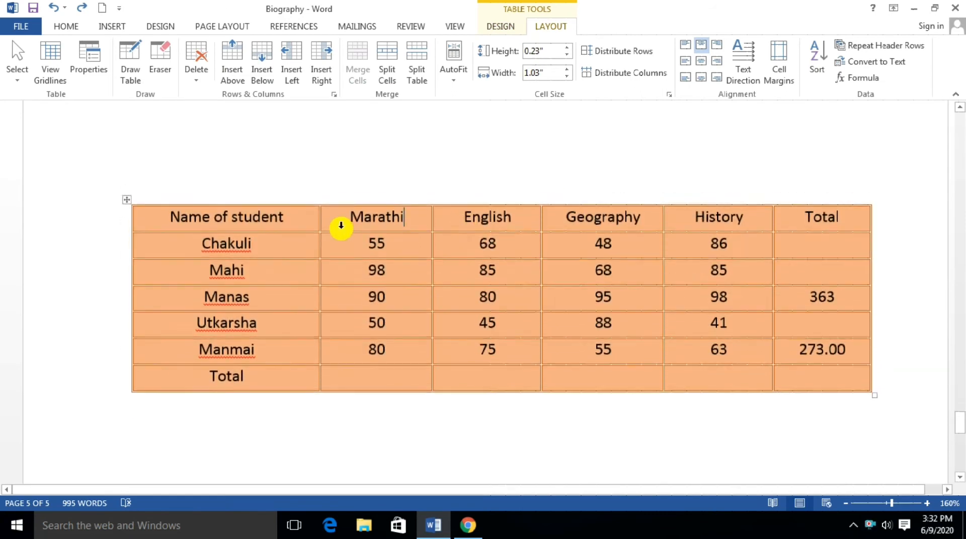
{"action": "scroll", "coordinate": [339, 224], "scroll_direction": "up", "scroll_amount": 2}
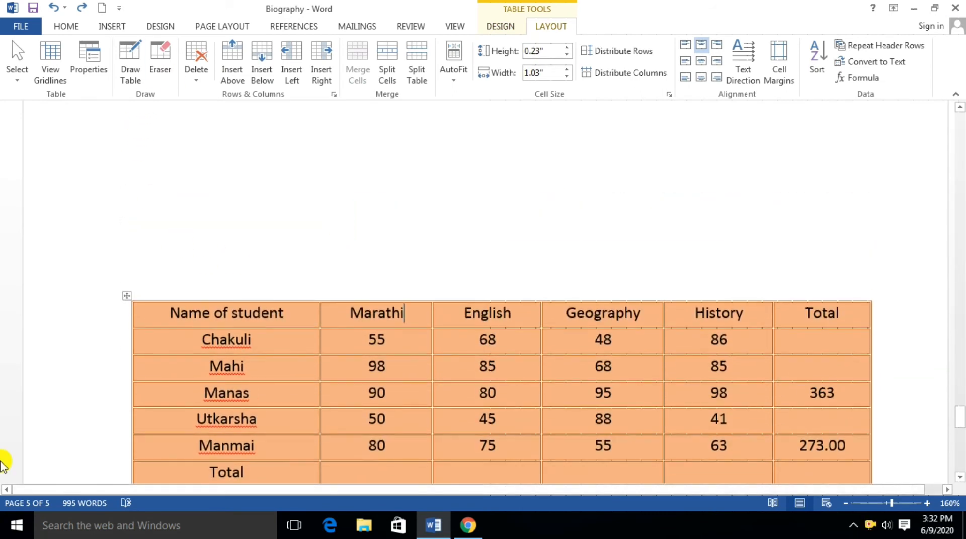
{"action": "scroll", "coordinate": [961, 256], "scroll_direction": "up", "scroll_amount": 1}
{"action": "scroll", "coordinate": [129, 149], "scroll_direction": "down", "scroll_amount": 2}
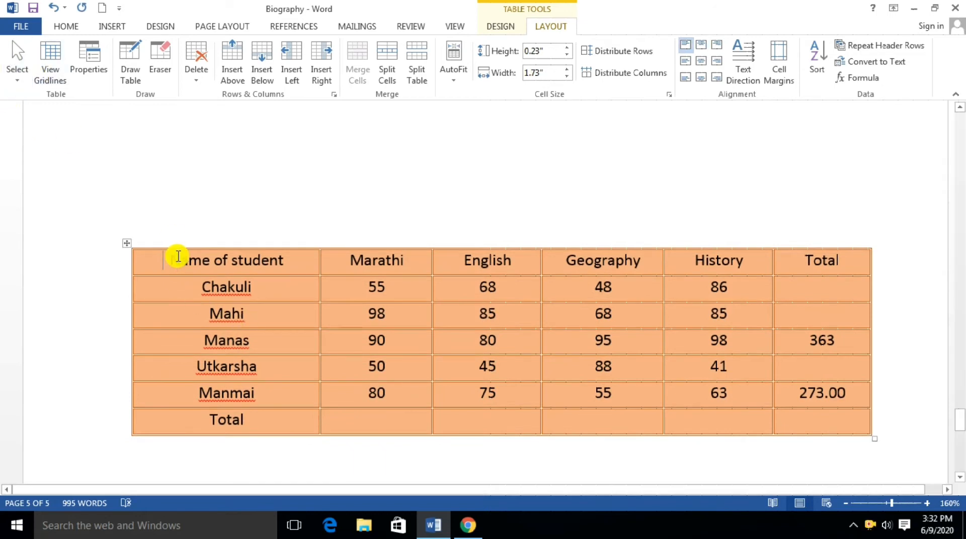
{"action": "left_click", "coordinate": [17, 68]}
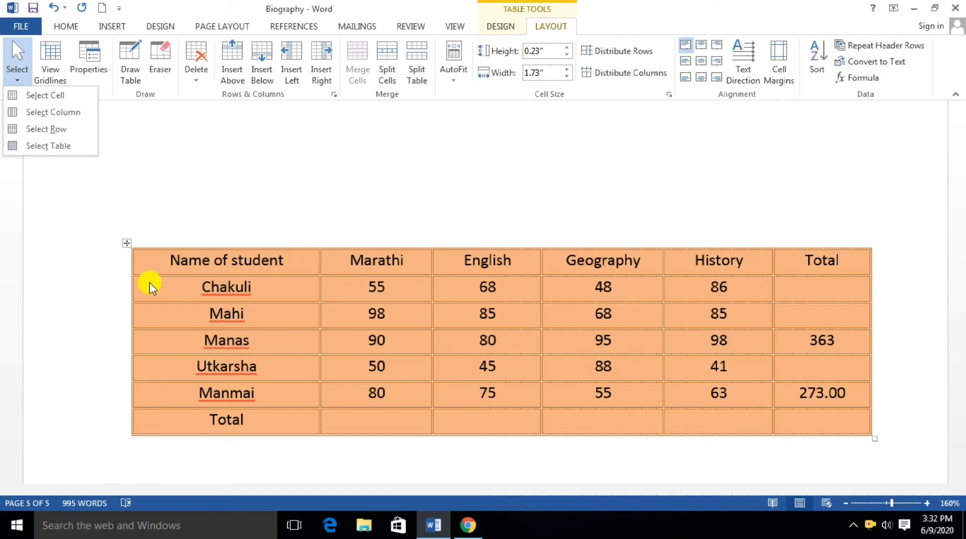
{"action": "left_click", "coordinate": [35, 96]}
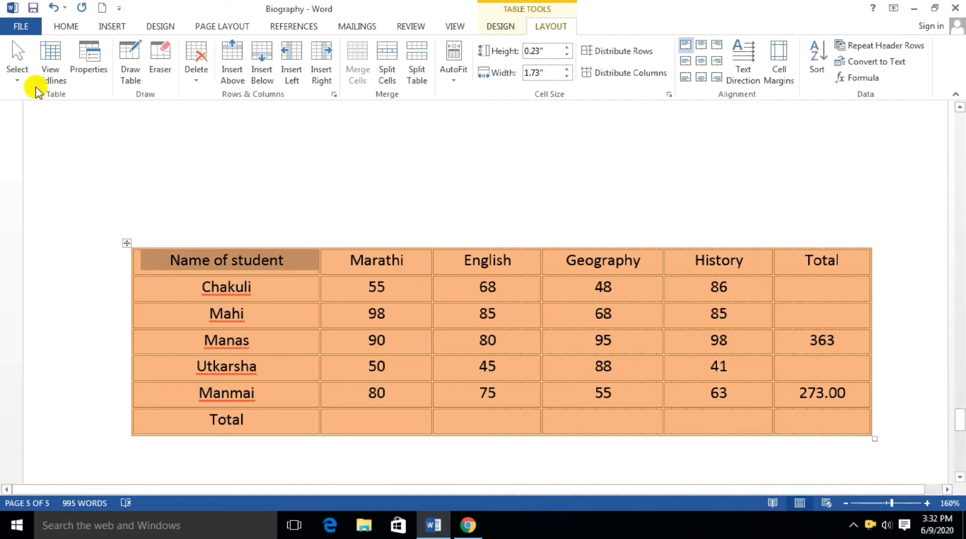
Step: Select the "Name of student" column of the marks table, and switch the selection to the header row
{"action": "left_click", "coordinate": [176, 259]}
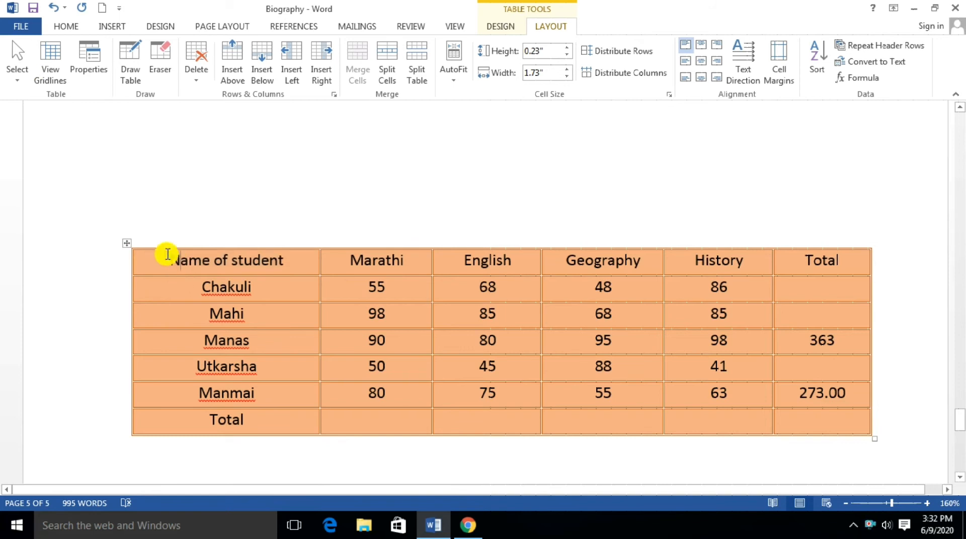
{"action": "left_click", "coordinate": [17, 73]}
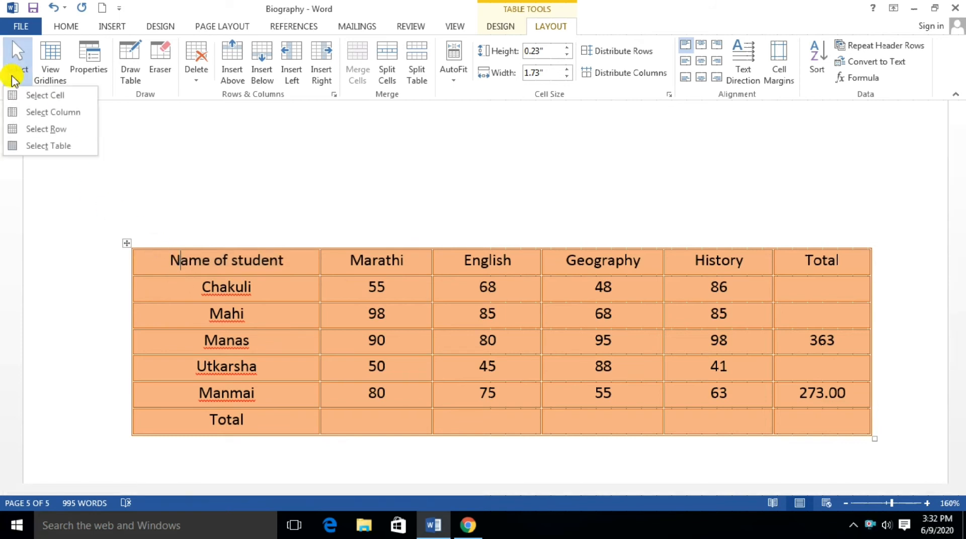
{"action": "left_click", "coordinate": [35, 112]}
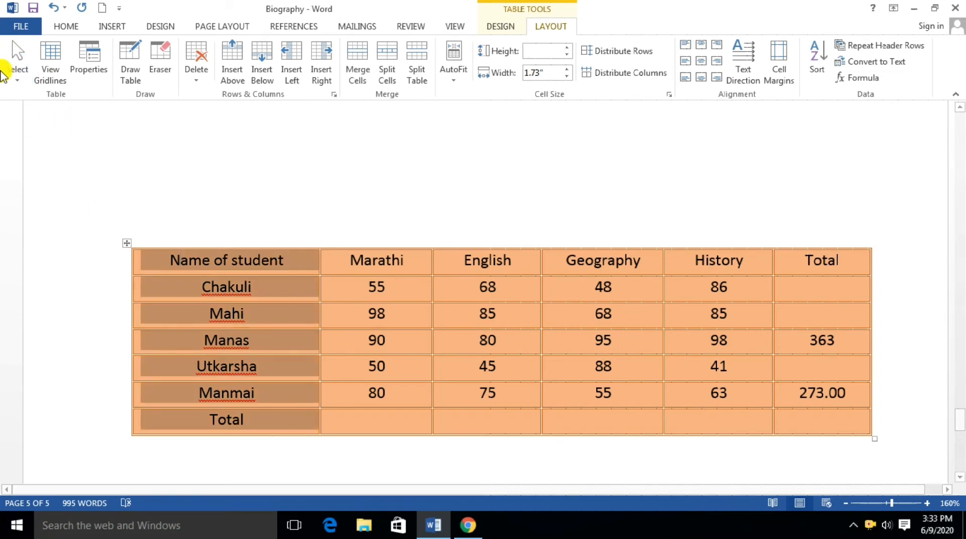
{"action": "left_click", "coordinate": [80, 164]}
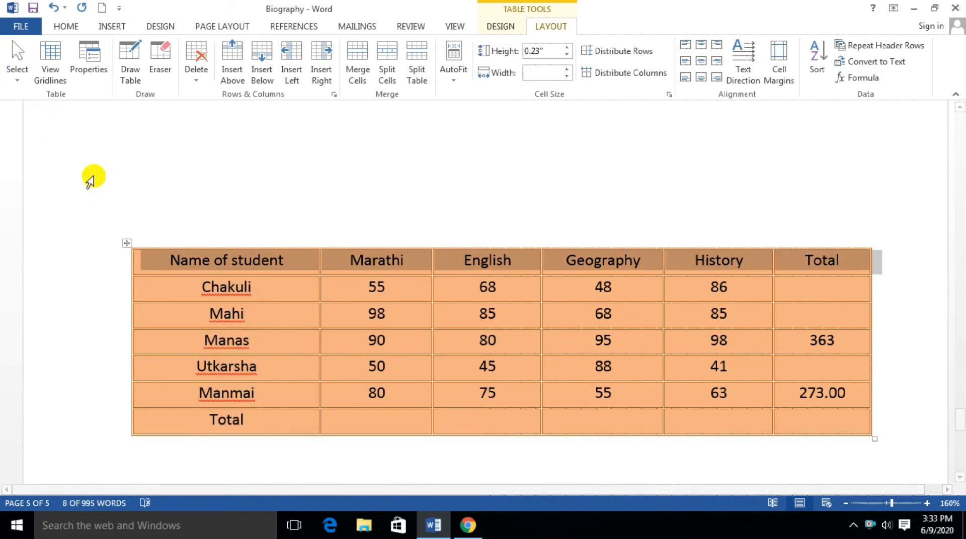
Step: Select the header row of the student marks table, followed by its Name of student column
{"action": "left_click", "coordinate": [175, 261]}
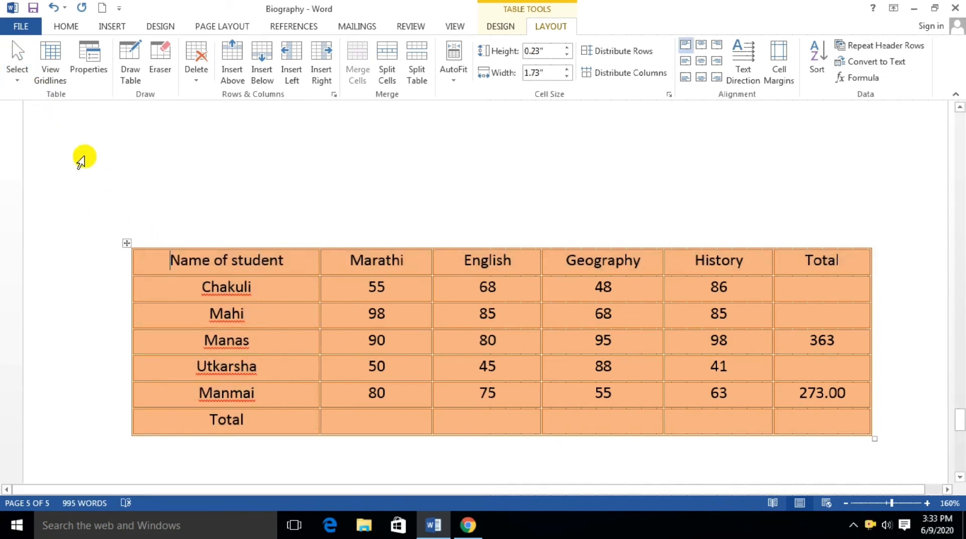
{"action": "left_click", "coordinate": [17, 79]}
{"action": "left_click", "coordinate": [42, 130]}
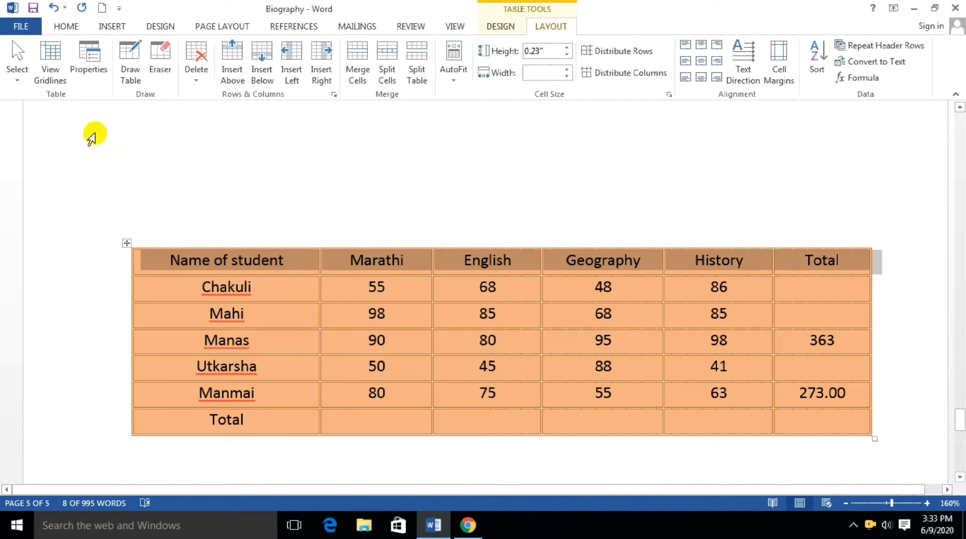
{"action": "left_click", "coordinate": [209, 215]}
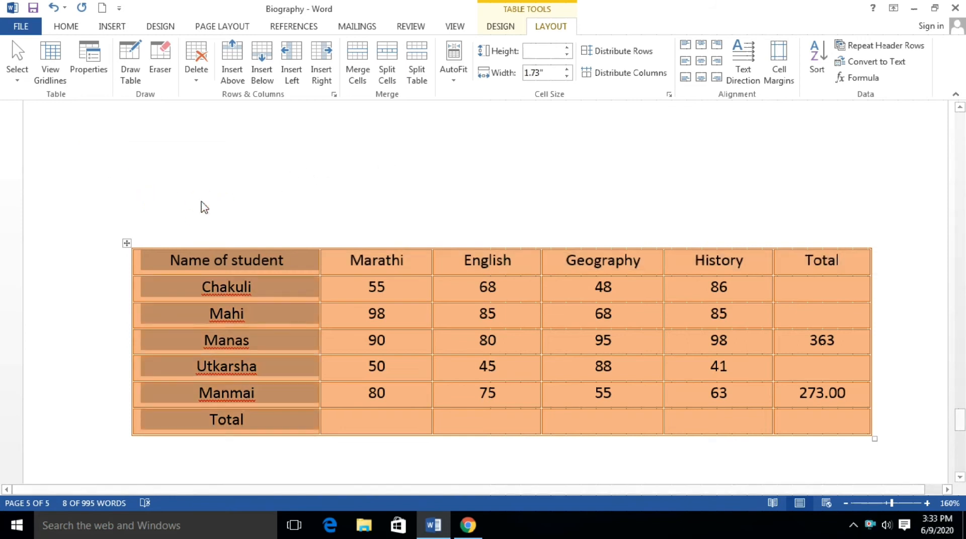
Step: Select the entire student marks table, from the header row down to the Total row
{"action": "left_click", "coordinate": [20, 78]}
{"action": "left_click", "coordinate": [58, 147]}
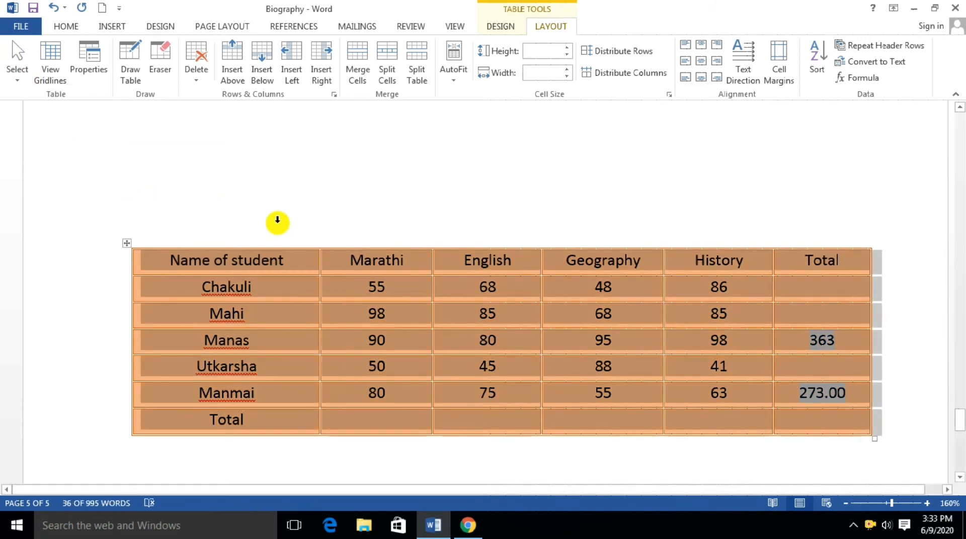
{"action": "scroll", "coordinate": [277, 222], "scroll_direction": "down", "scroll_amount": 3}
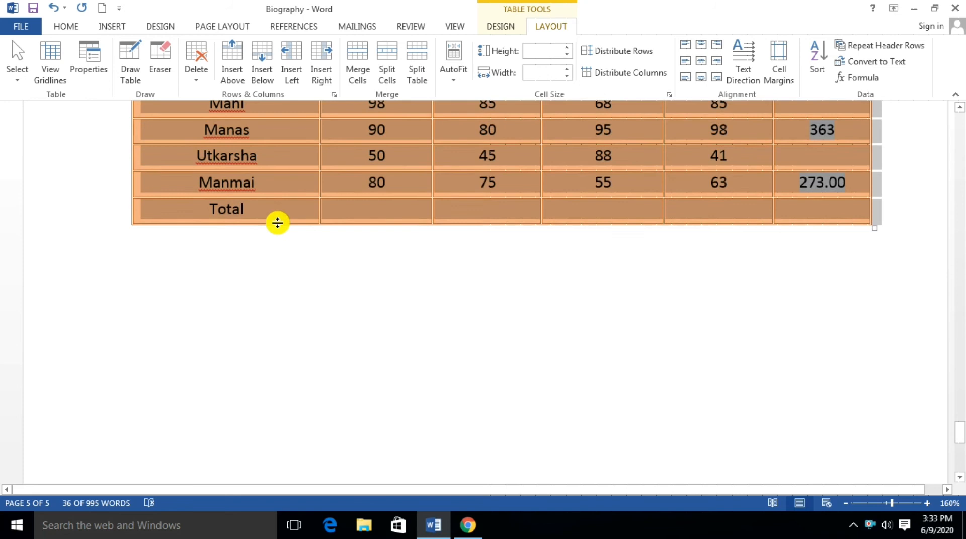
{"action": "scroll", "coordinate": [278, 222], "scroll_direction": "up", "scroll_amount": 3}
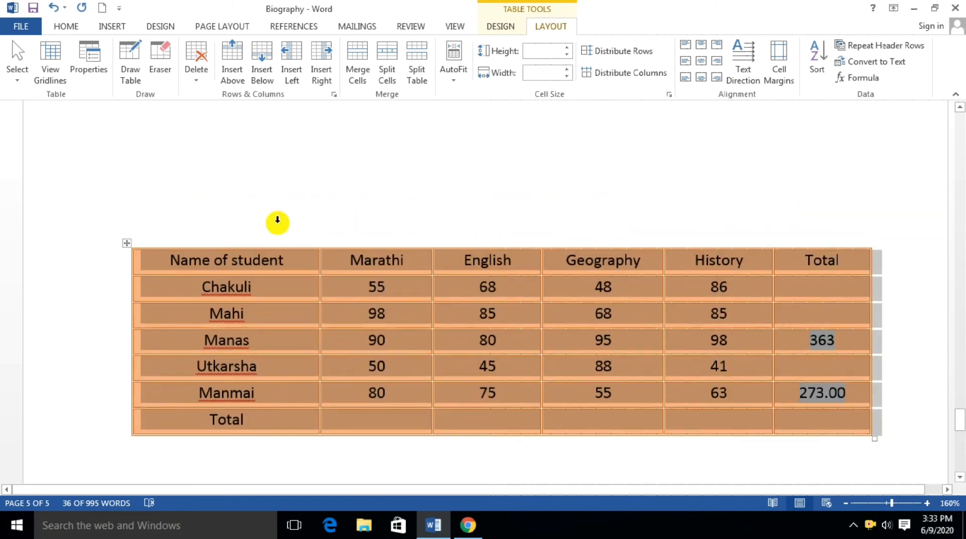
{"action": "scroll", "coordinate": [277, 222], "scroll_direction": "down", "scroll_amount": 3}
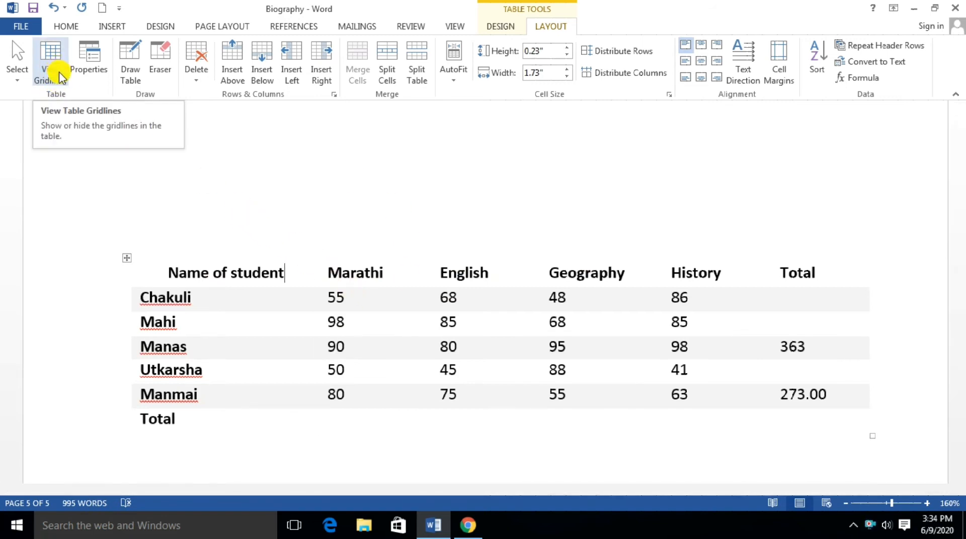
Step: Select the Name of student column of the restyled marks table, followed by its header row
{"action": "left_click", "coordinate": [17, 76]}
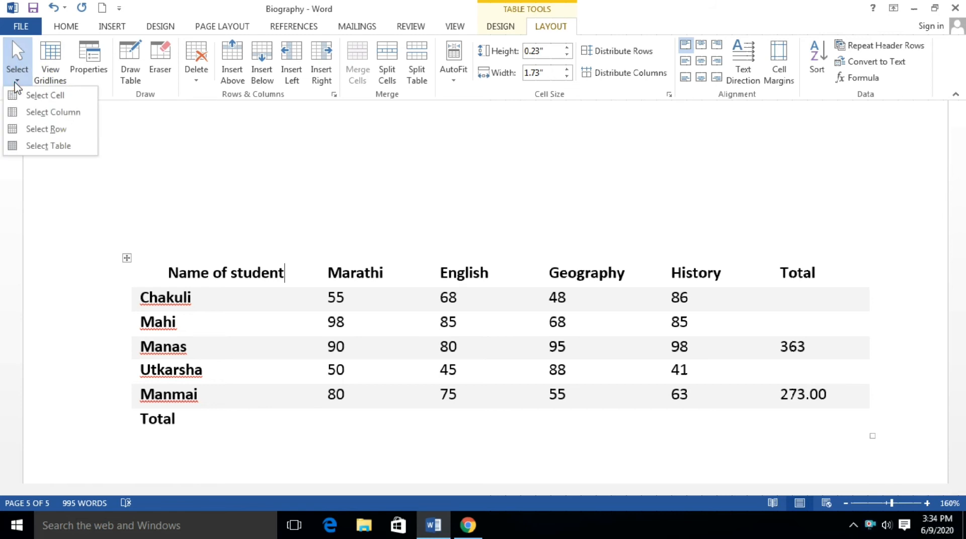
{"action": "left_click", "coordinate": [196, 218]}
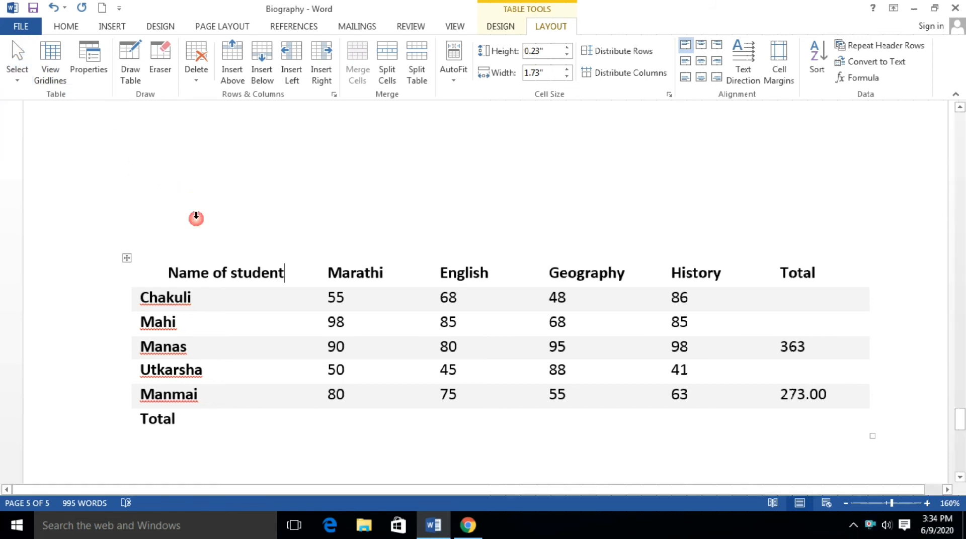
{"action": "left_click", "coordinate": [197, 246]}
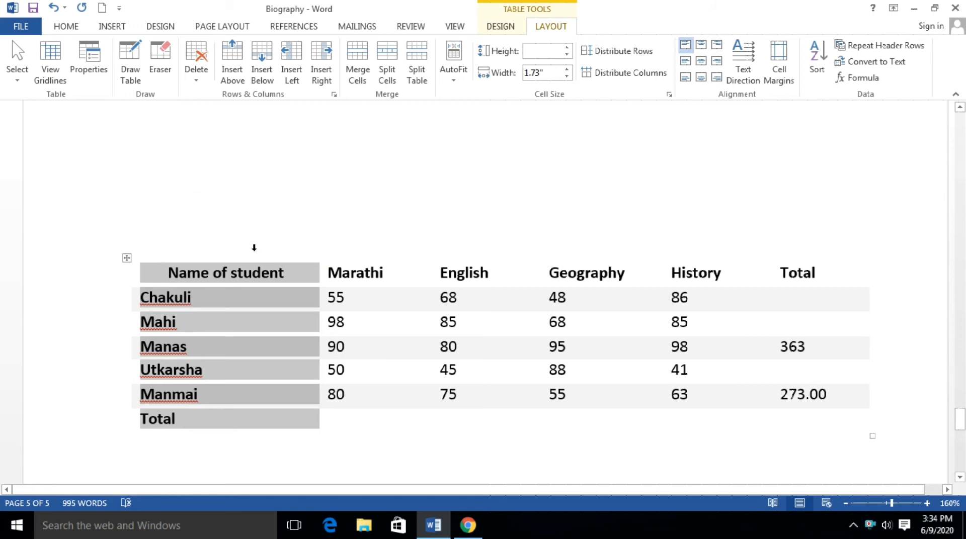
{"action": "left_click_drag", "start_coordinate": [321, 242], "coordinate": [206, 251]}
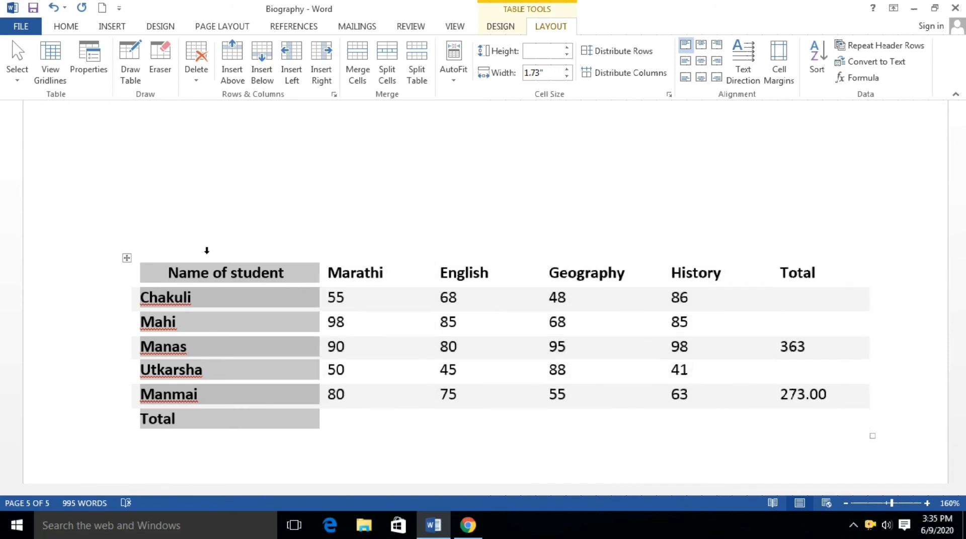
{"action": "left_click", "coordinate": [82, 282]}
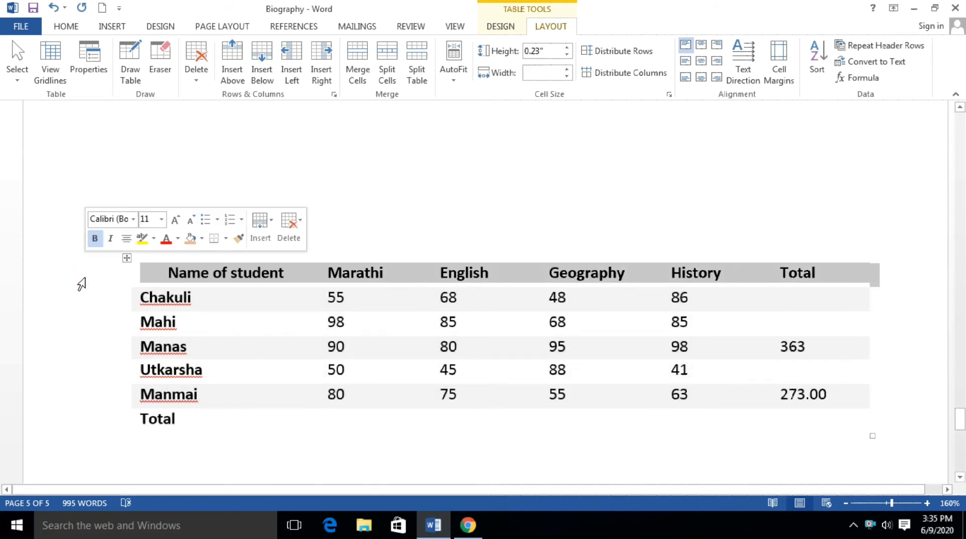
{"action": "left_click_drag", "start_coordinate": [80, 283], "coordinate": [54, 265]}
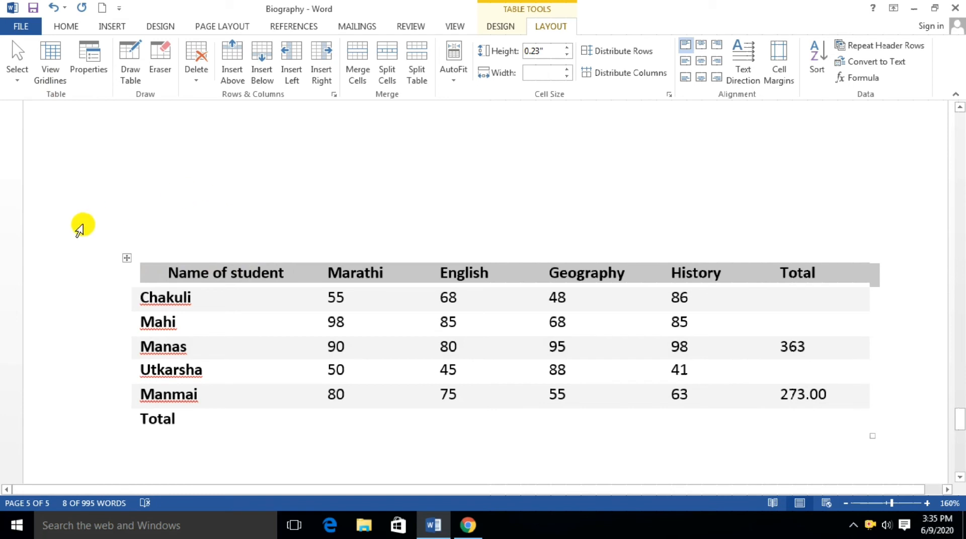
Step: Show the gridlines of the student marks table and look at its Table Properties
{"action": "left_click", "coordinate": [360, 455]}
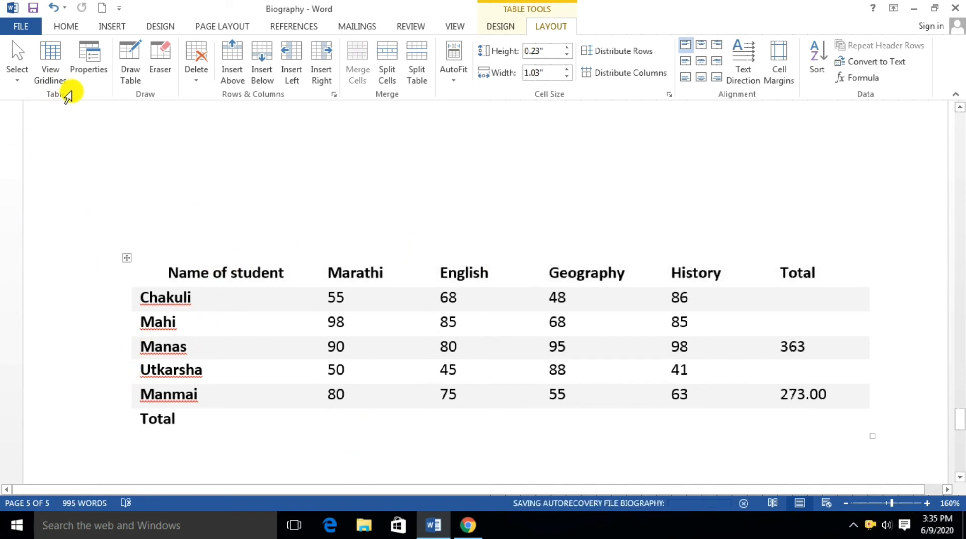
{"action": "left_click", "coordinate": [51, 62]}
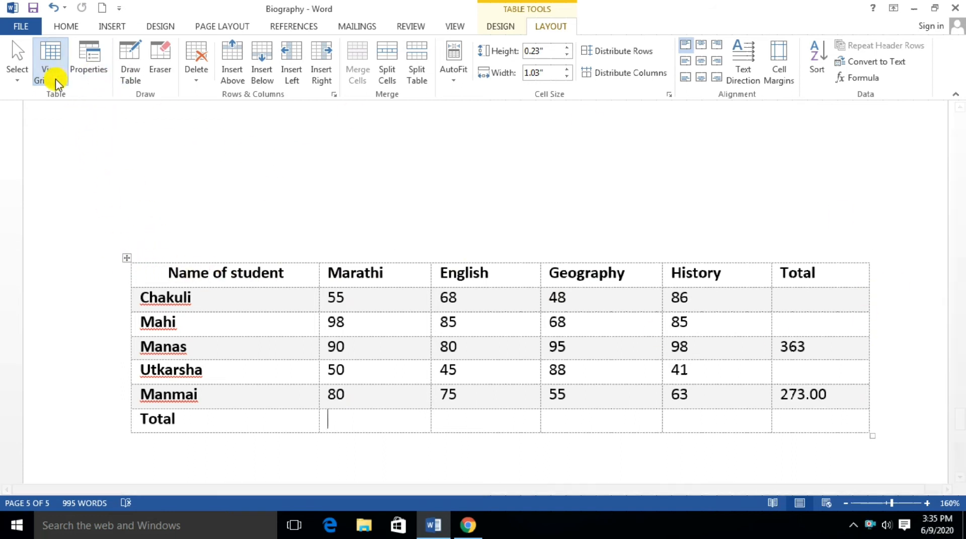
{"action": "left_click", "coordinate": [95, 65]}
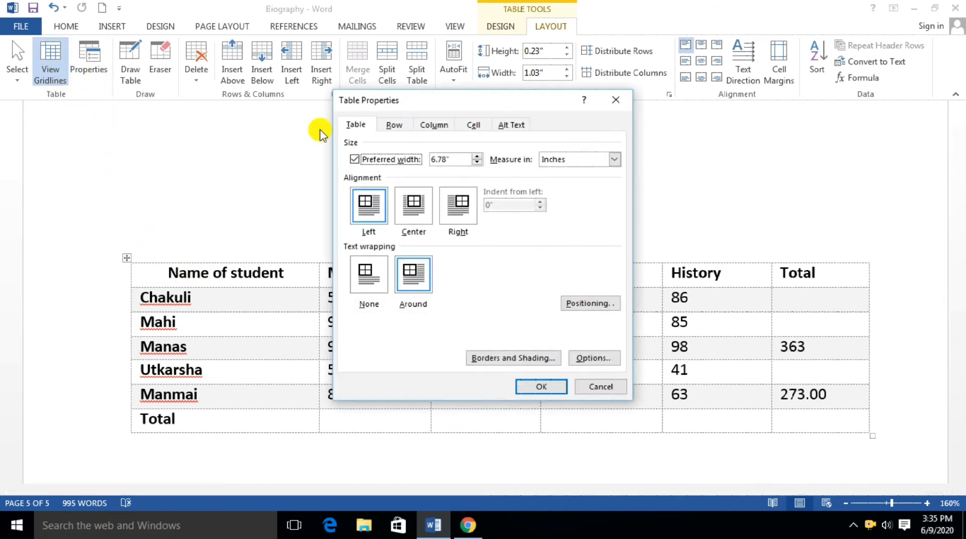
{"action": "left_click", "coordinate": [616, 102]}
Step: Insert a 5-column, 2-row table with AutoFit to contents after the paragraph ending "match the new theme."
{"action": "scroll", "coordinate": [550, 194], "scroll_direction": "up", "scroll_amount": 8}
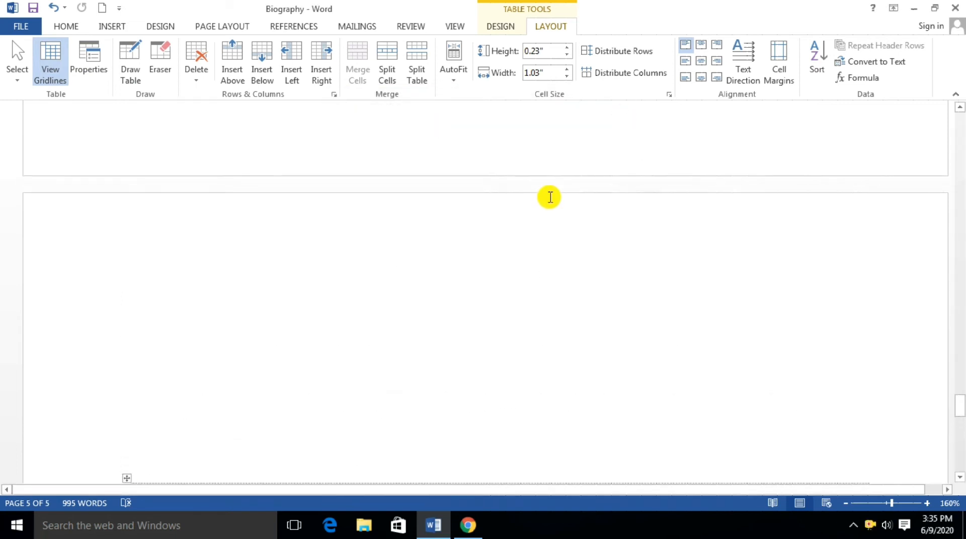
{"action": "scroll", "coordinate": [550, 198], "scroll_direction": "up", "scroll_amount": 1}
{"action": "scroll", "coordinate": [533, 240], "scroll_direction": "down", "scroll_amount": 3}
{"action": "scroll", "coordinate": [532, 240], "scroll_direction": "up", "scroll_amount": 8}
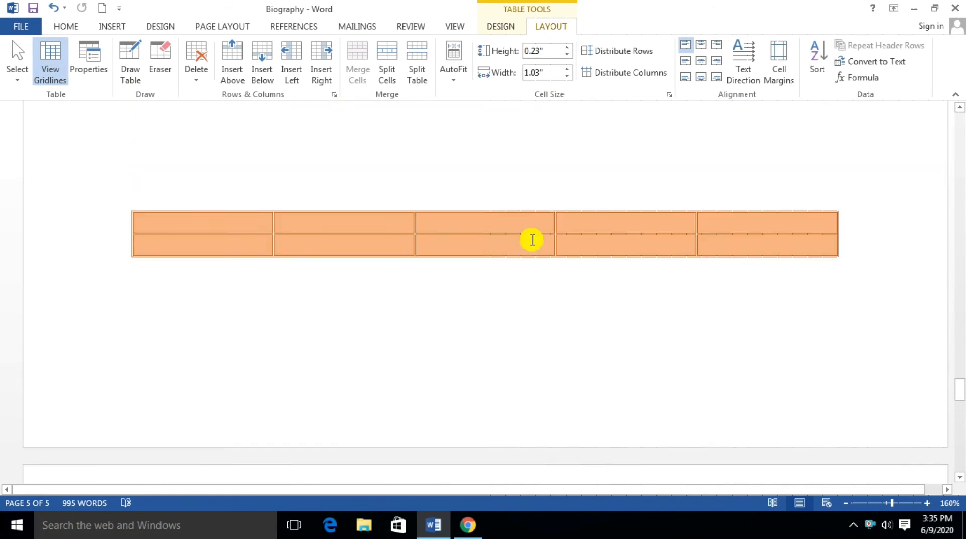
{"action": "scroll", "coordinate": [532, 240], "scroll_direction": "up", "scroll_amount": 3}
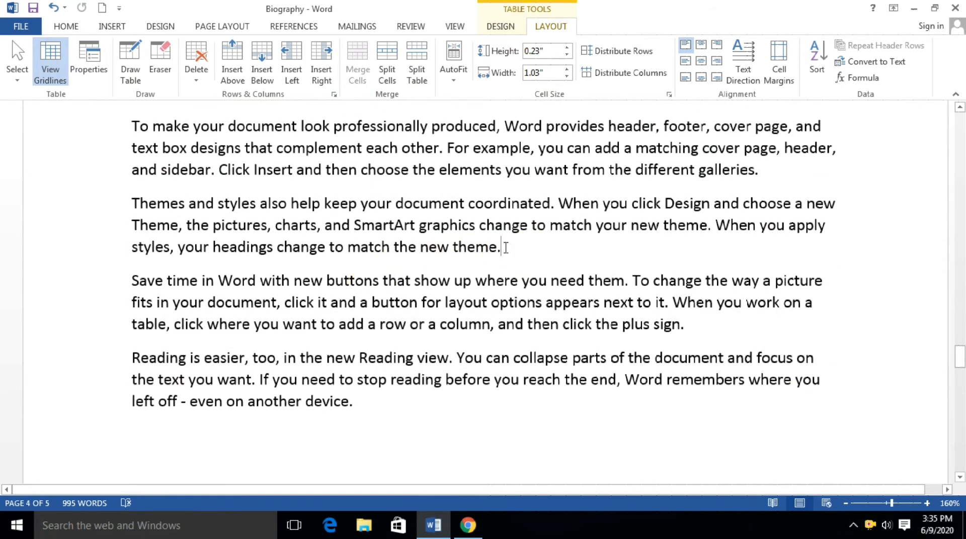
{"action": "left_click", "coordinate": [506, 248]}
{"action": "left_click", "coordinate": [112, 26]}
{"action": "left_click", "coordinate": [92, 65]}
{"action": "left_click", "coordinate": [115, 220]}
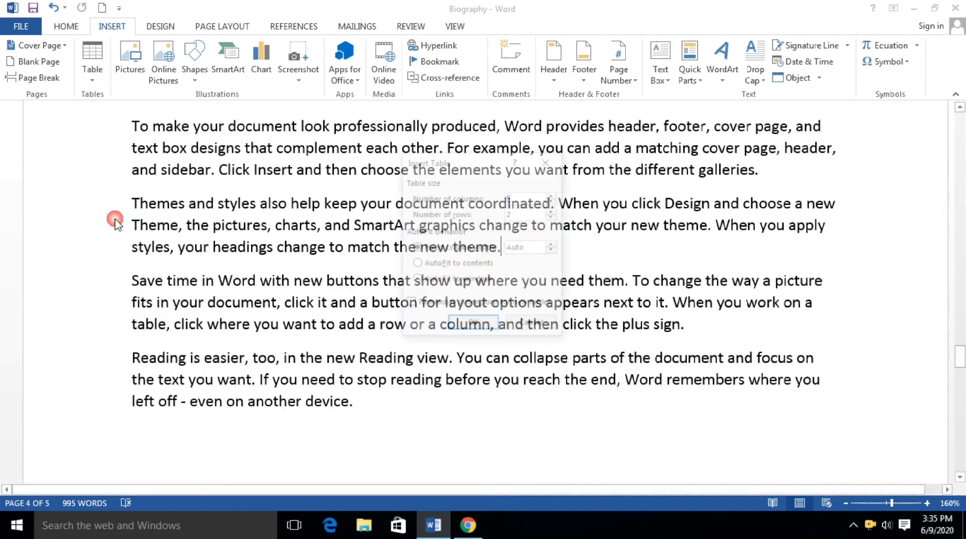
{"action": "left_click", "coordinate": [450, 265]}
{"action": "left_click", "coordinate": [473, 325]}
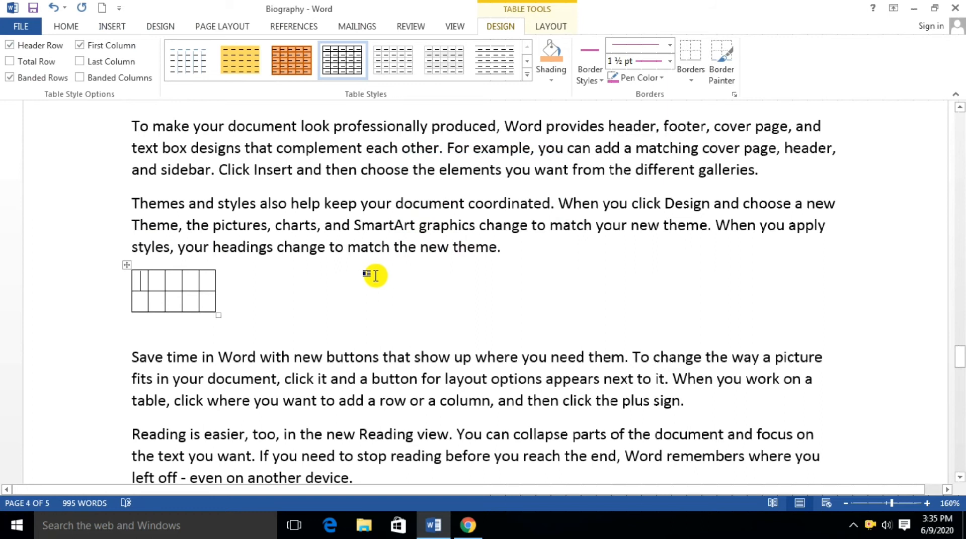
Step: Set the new 5-column table's alignment to Center in Table Properties
{"action": "left_click", "coordinate": [551, 25]}
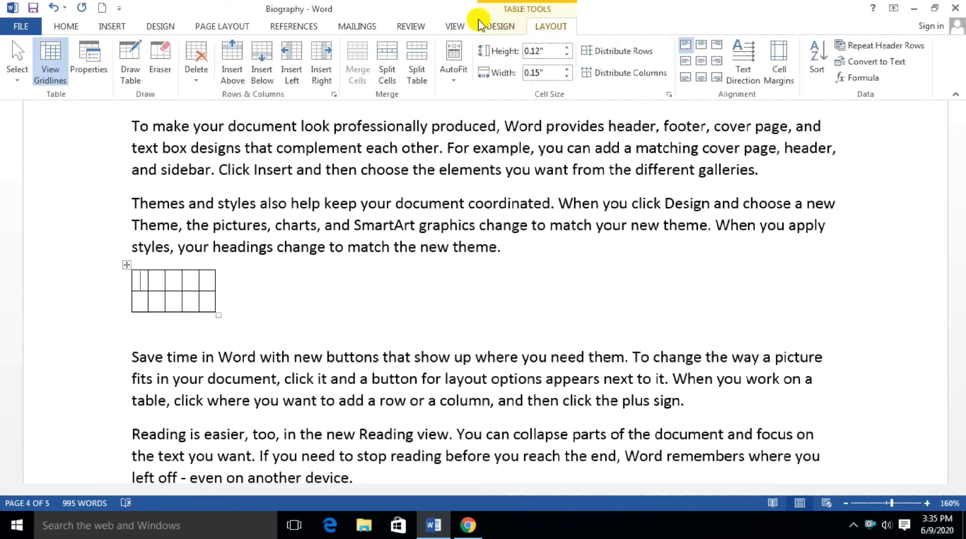
{"action": "left_click", "coordinate": [88, 65]}
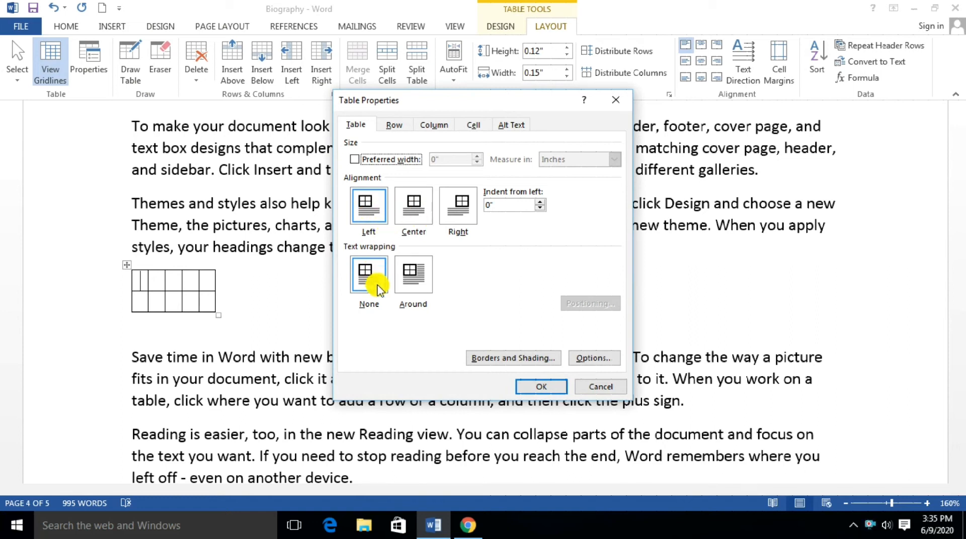
{"action": "left_click", "coordinate": [413, 211]}
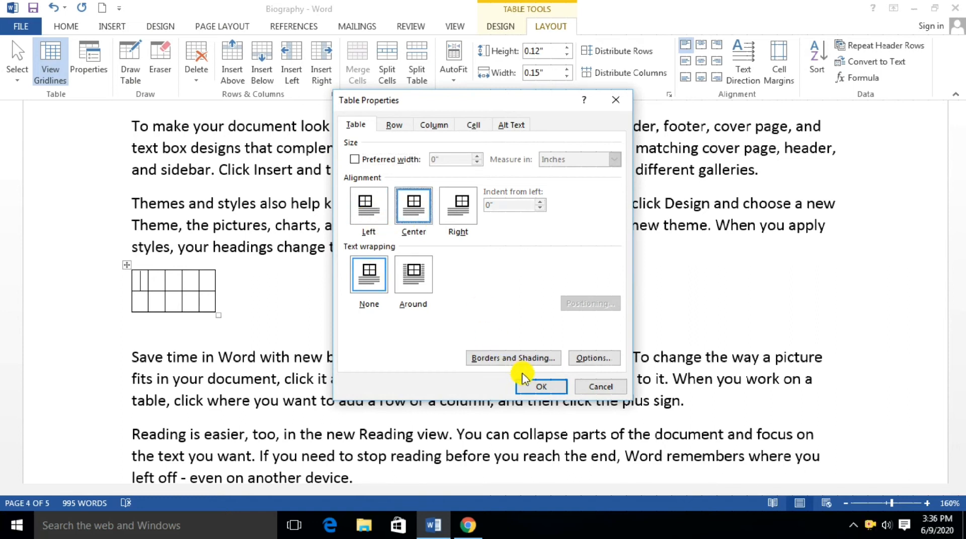
{"action": "left_click", "coordinate": [540, 387]}
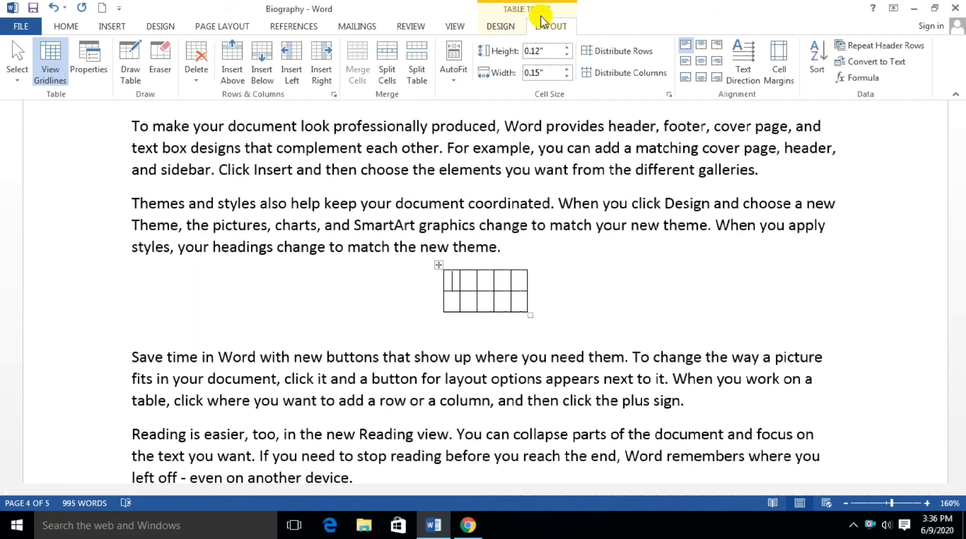
Step: Set the new 5-column table's alignment to Right in Table Properties
{"action": "left_click", "coordinate": [89, 75]}
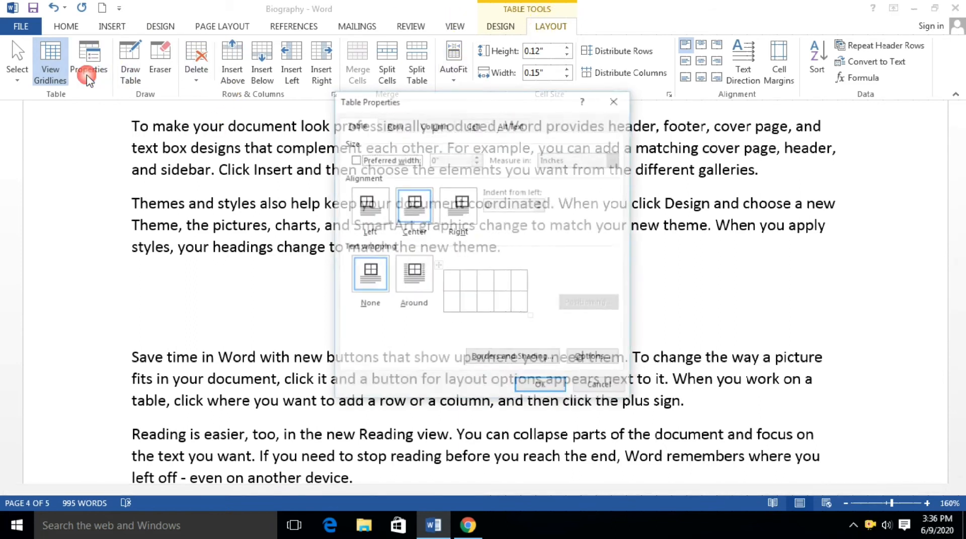
{"action": "left_click", "coordinate": [457, 206]}
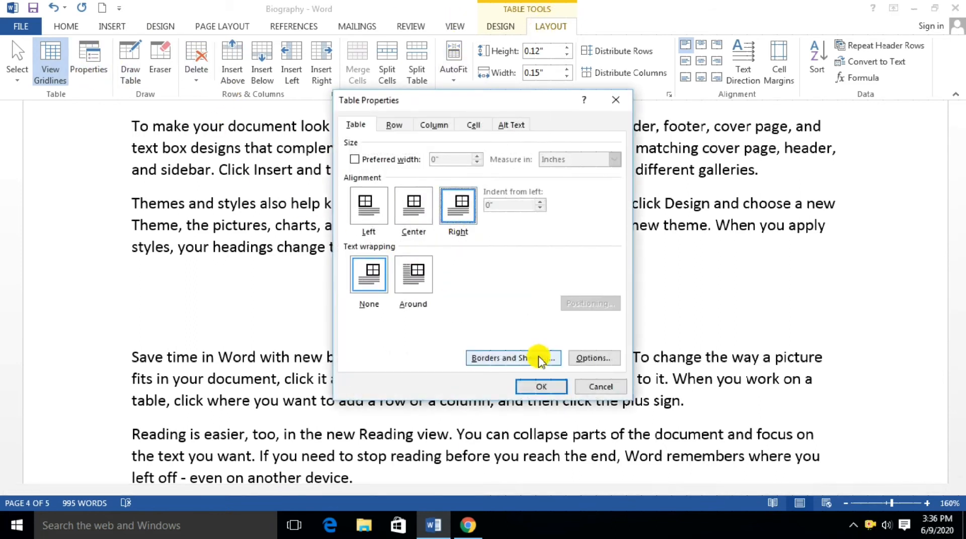
{"action": "left_click", "coordinate": [541, 387]}
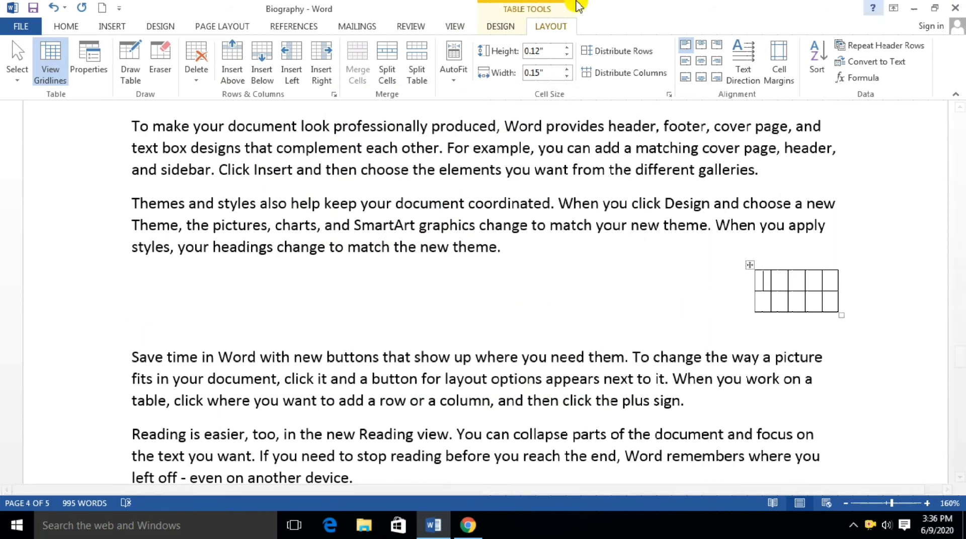
Step: Set the small table's text wrapping to Around in Table Properties
{"action": "left_click", "coordinate": [89, 59]}
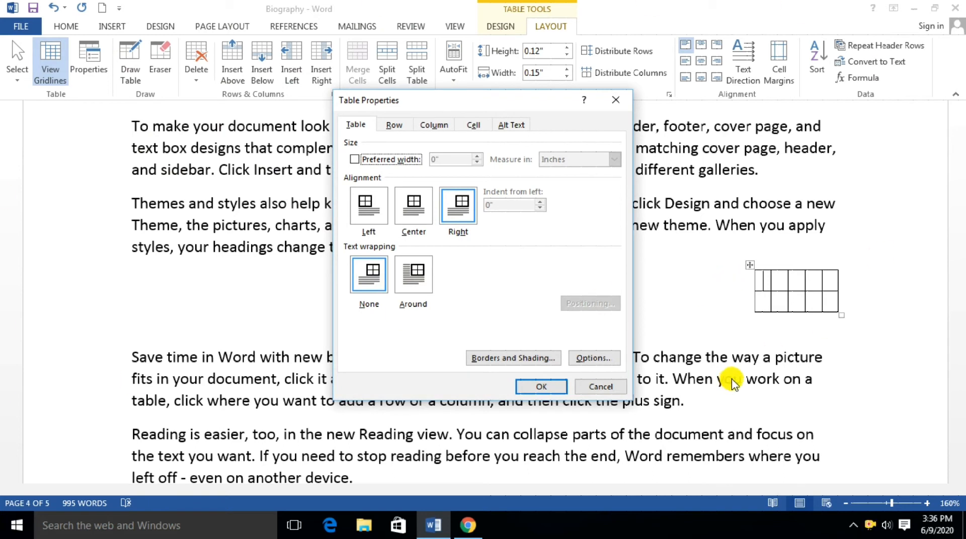
{"action": "left_click", "coordinate": [373, 284]}
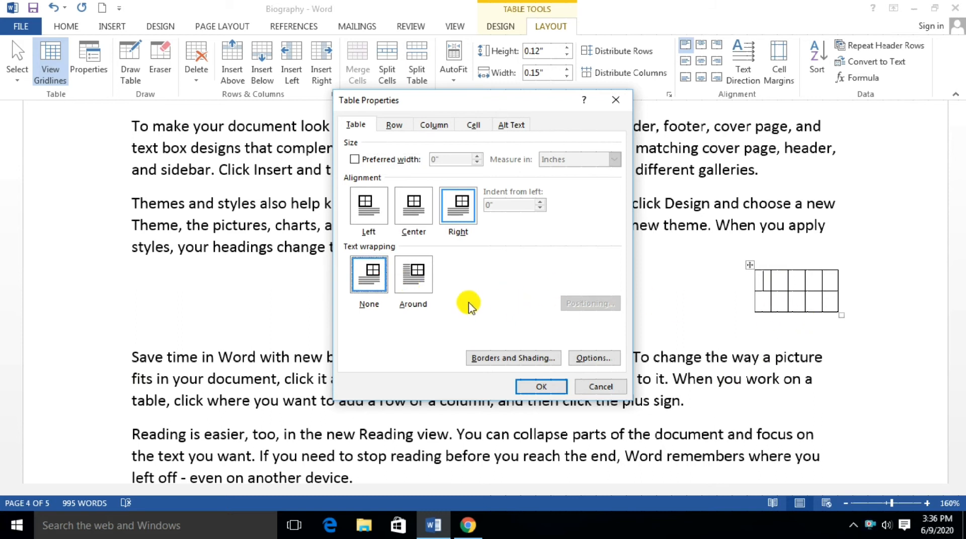
{"action": "left_click", "coordinate": [419, 277]}
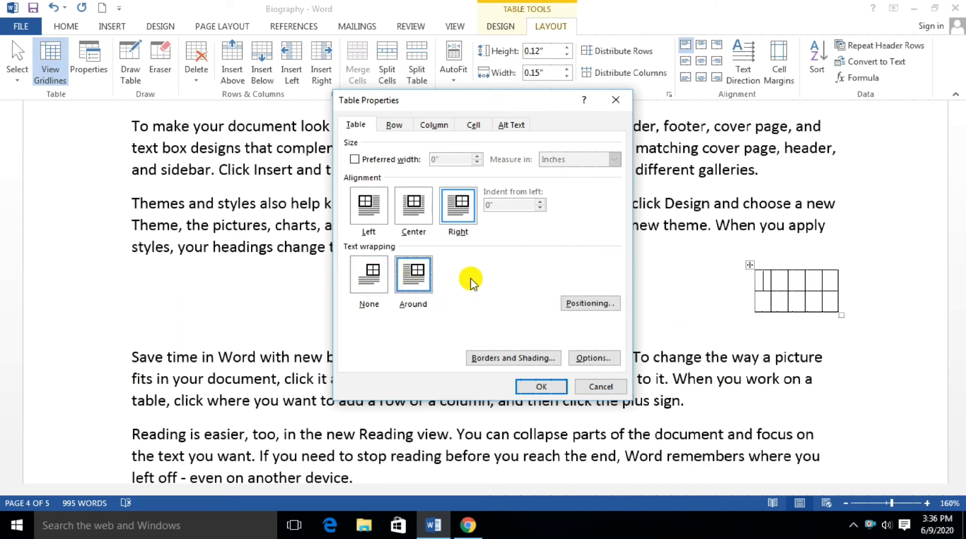
{"action": "left_click", "coordinate": [538, 389]}
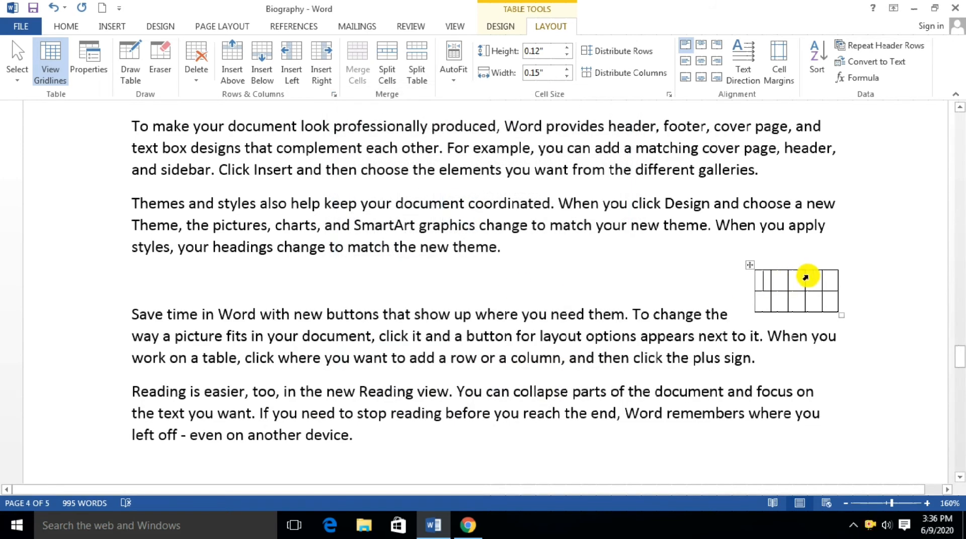
Step: Move the small table beside the end of the "Themes and styles" paragraph, just after "the new theme."
{"action": "left_click_drag", "start_coordinate": [751, 267], "coordinate": [619, 259]}
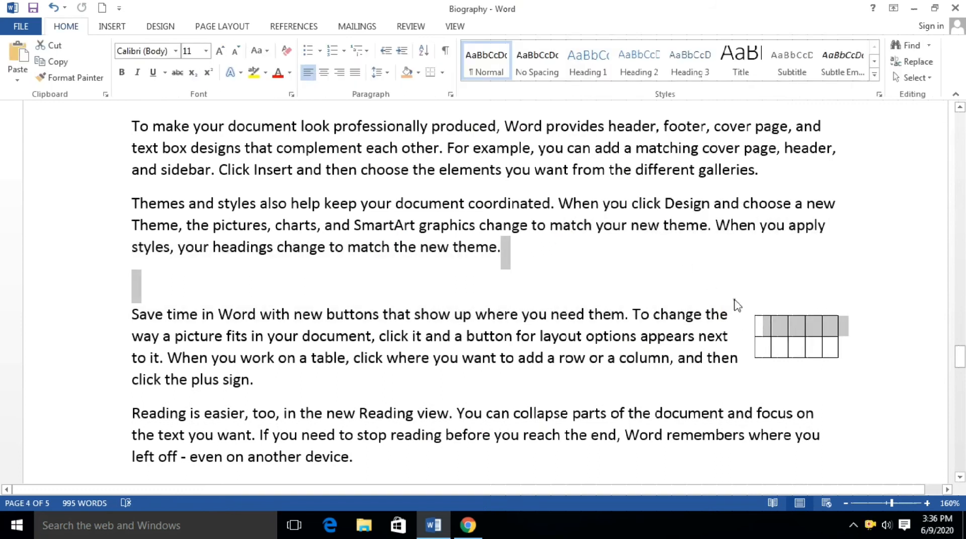
{"action": "left_click", "coordinate": [777, 325]}
{"action": "left_click_drag", "start_coordinate": [748, 311], "coordinate": [518, 233]}
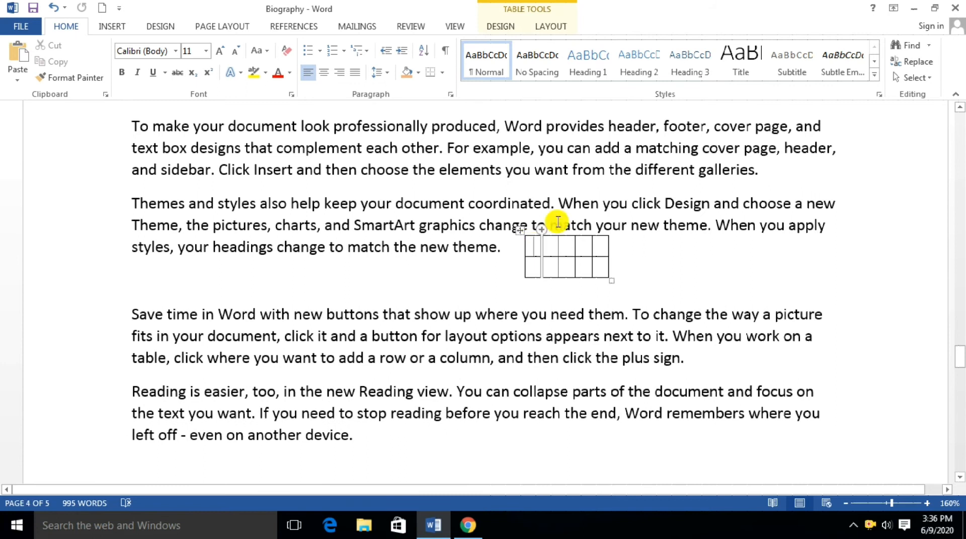
{"action": "left_click", "coordinate": [501, 27]}
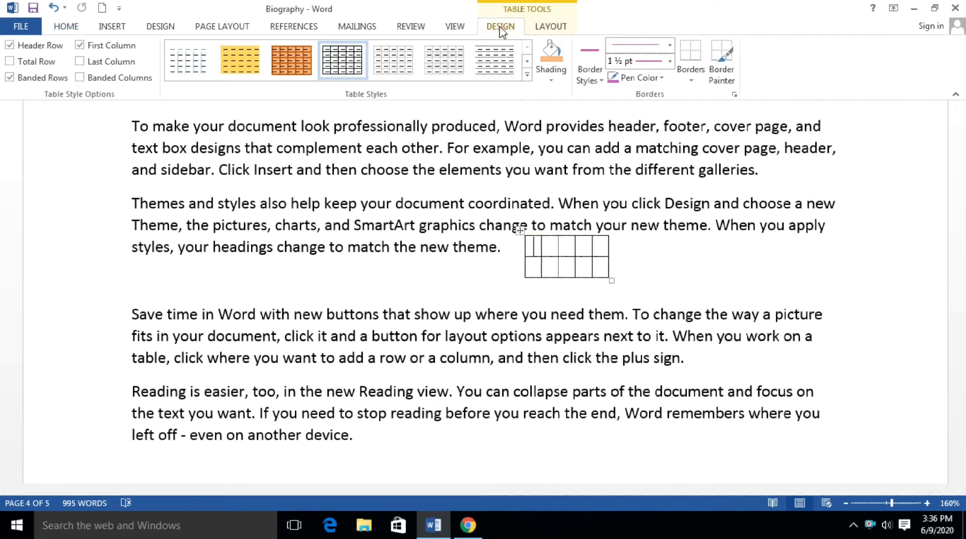
Step: Draw a table about 3.83" wide and 0.62" high below the "Reading is easier" paragraph and split it into two columns with a vertical line
{"action": "left_click", "coordinate": [534, 28]}
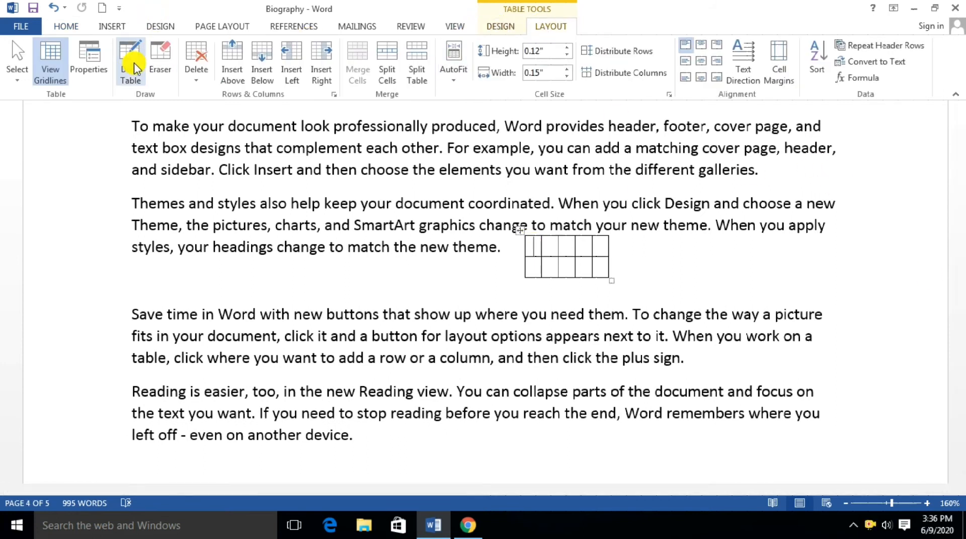
{"action": "scroll", "coordinate": [148, 151], "scroll_direction": "down", "scroll_amount": 5}
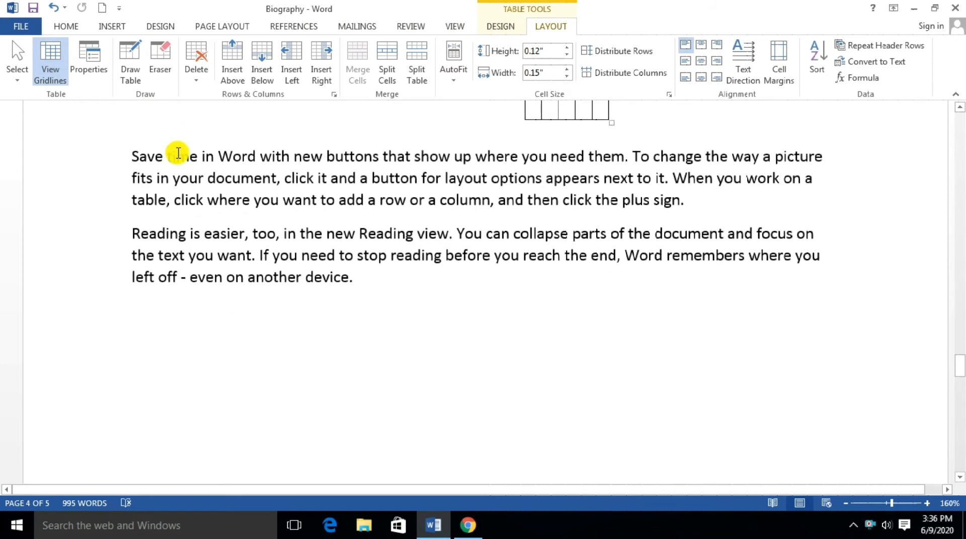
{"action": "left_click", "coordinate": [127, 72]}
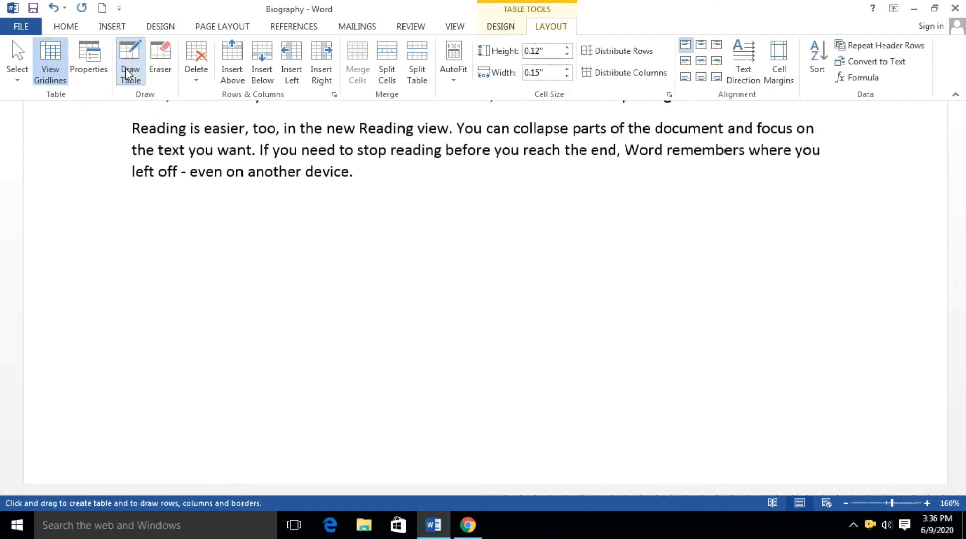
{"action": "mouse_move", "coordinate": [151, 241]}
{"action": "left_mouse_down"}
{"action": "mouse_move", "coordinate": [162, 252]}
{"action": "mouse_move", "coordinate": [512, 290]}
{"action": "mouse_move", "coordinate": [567, 309]}
{"action": "left_mouse_up"}
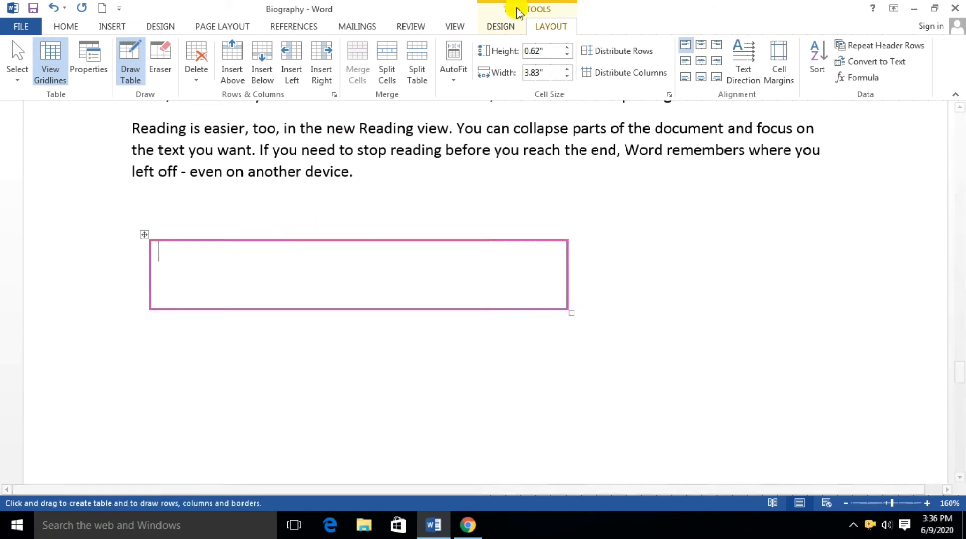
{"action": "left_click_drag", "start_coordinate": [349, 234], "coordinate": [352, 302]}
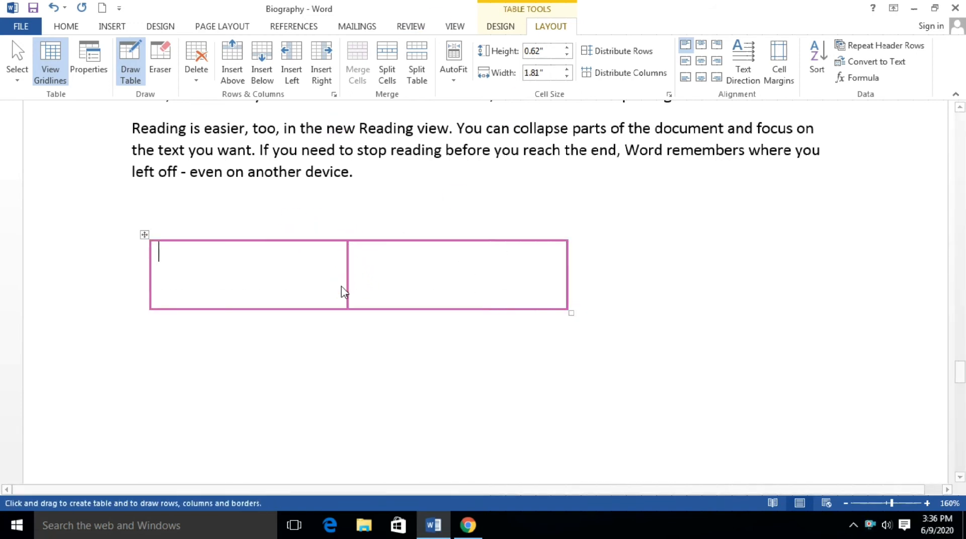
Step: Draw an inner box in the drawn table's first column and a vertical divider through the lower two rows of its second column
{"action": "left_click", "coordinate": [488, 28]}
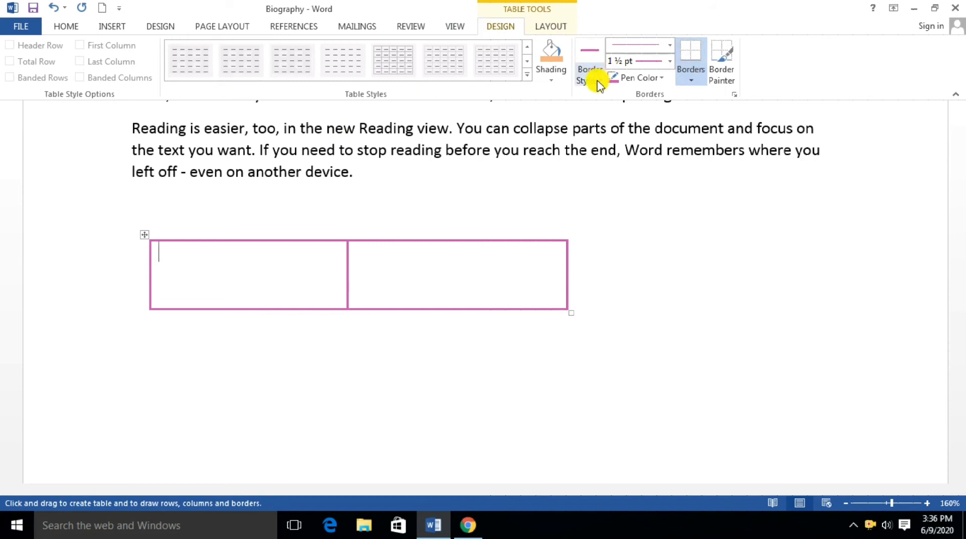
{"action": "left_click", "coordinate": [546, 26]}
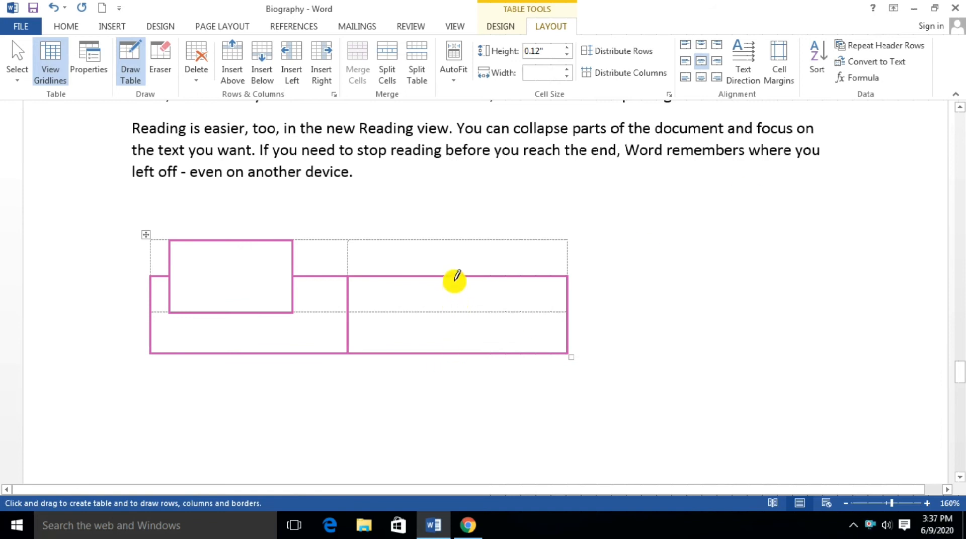
{"action": "left_click_drag", "start_coordinate": [455, 277], "coordinate": [460, 340]}
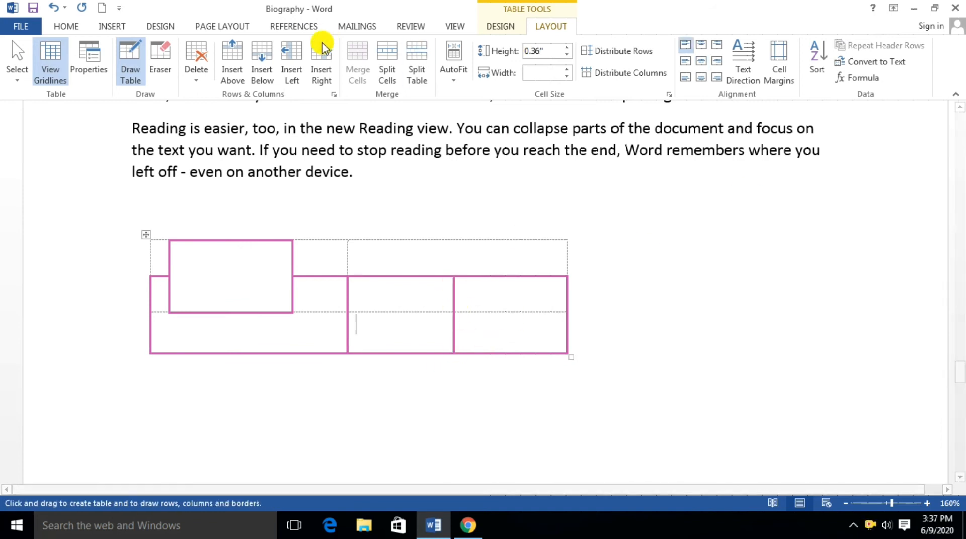
Step: Erase the middle-row part of the new divider, the bottom-row line between the original columns, and horizontal borders of the inner box
{"action": "left_click", "coordinate": [167, 75]}
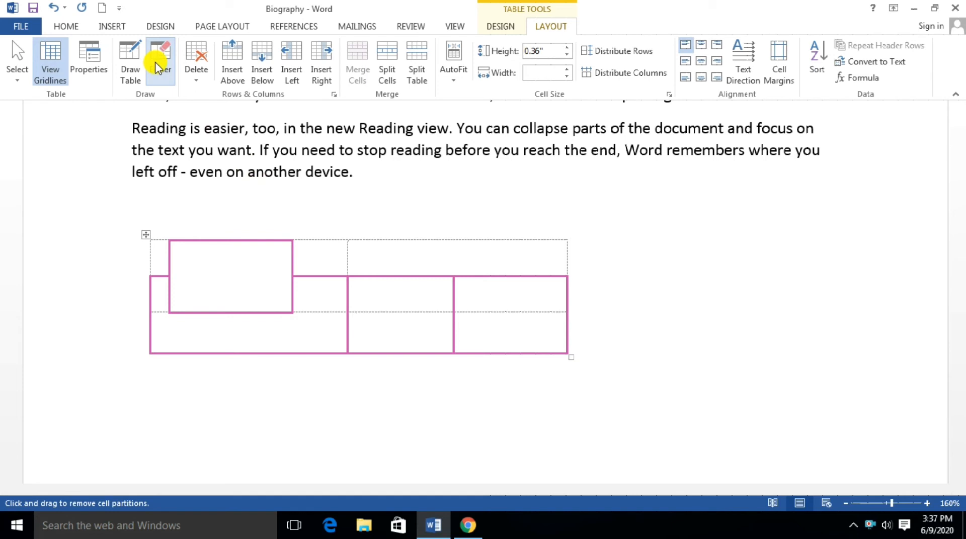
{"action": "left_click", "coordinate": [452, 291]}
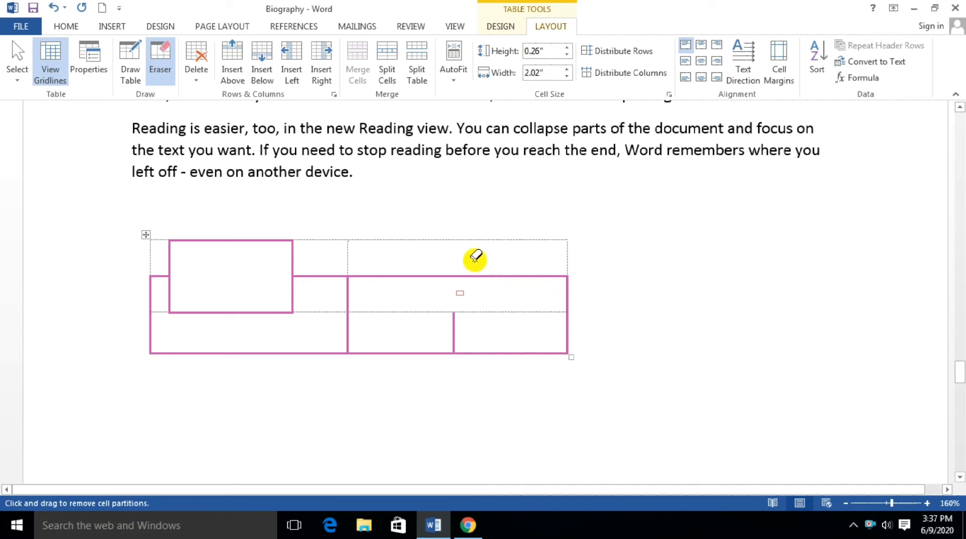
{"action": "left_click", "coordinate": [350, 331]}
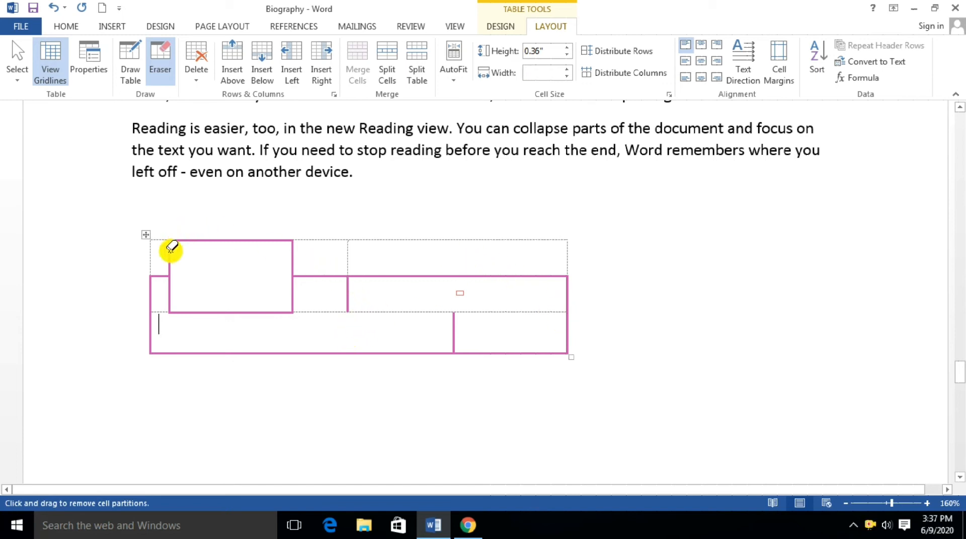
{"action": "mouse_move", "coordinate": [172, 240]}
{"action": "left_mouse_down"}
{"action": "mouse_move", "coordinate": [227, 287]}
{"action": "mouse_move", "coordinate": [303, 313]}
{"action": "left_mouse_up"}
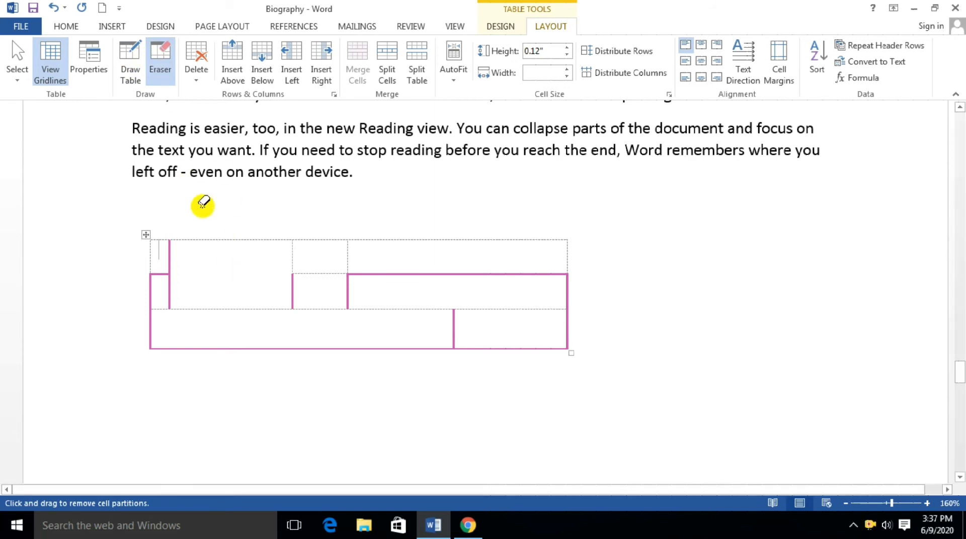
{"action": "left_click", "coordinate": [159, 66]}
{"action": "scroll", "coordinate": [286, 296], "scroll_direction": "down", "scroll_amount": 4}
{"action": "scroll", "coordinate": [285, 296], "scroll_direction": "up", "scroll_amount": 3}
{"action": "scroll", "coordinate": [190, 297], "scroll_direction": "down", "scroll_amount": 4}
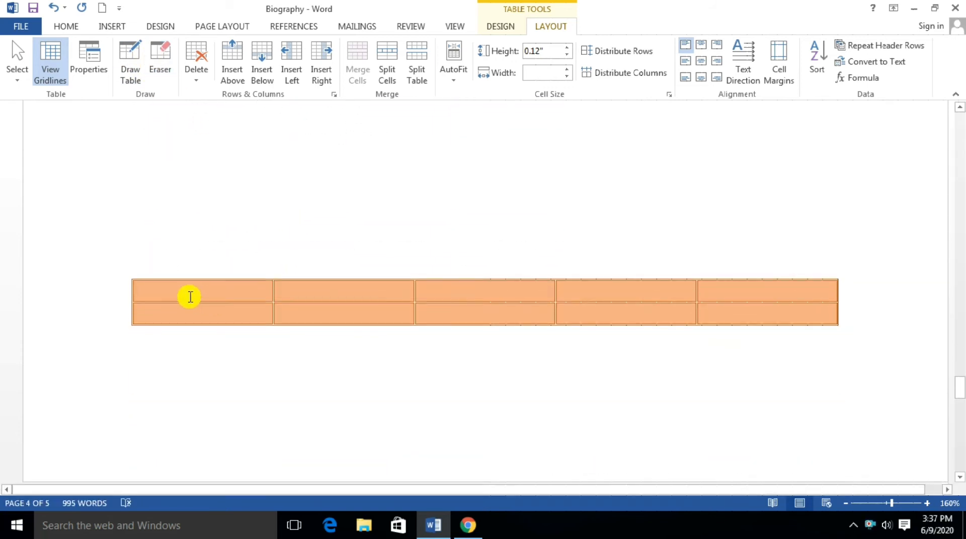
{"action": "left_click", "coordinate": [133, 279]}
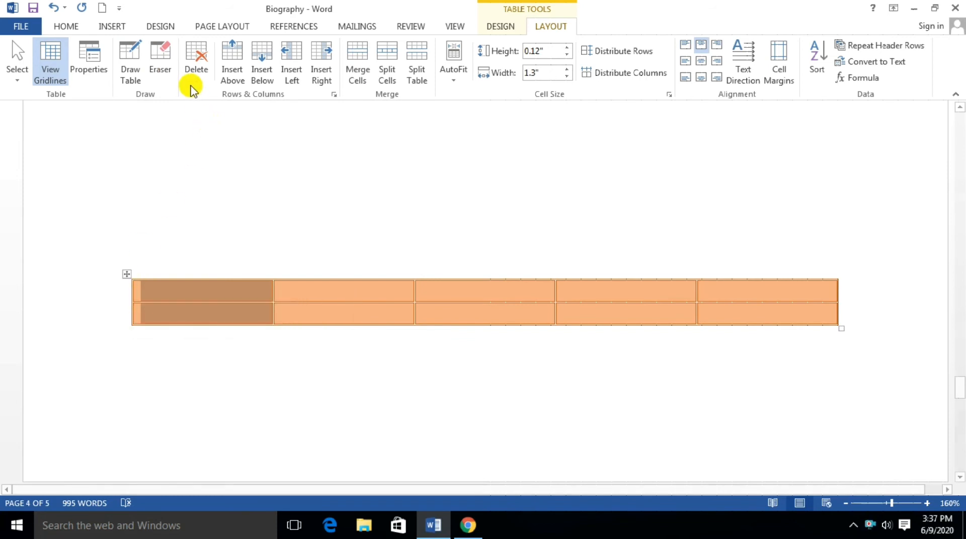
{"action": "left_click", "coordinate": [248, 286]}
Step: Examine the table deletion commands and the Delete Cells options for the "Name of student" cell in the marks table
{"action": "scroll", "coordinate": [261, 308], "scroll_direction": "down", "scroll_amount": 5}
{"action": "scroll", "coordinate": [261, 307], "scroll_direction": "down", "scroll_amount": 3}
{"action": "scroll", "coordinate": [261, 306], "scroll_direction": "up", "scroll_amount": 3}
{"action": "left_click", "coordinate": [169, 272]}
{"action": "left_click", "coordinate": [200, 78]}
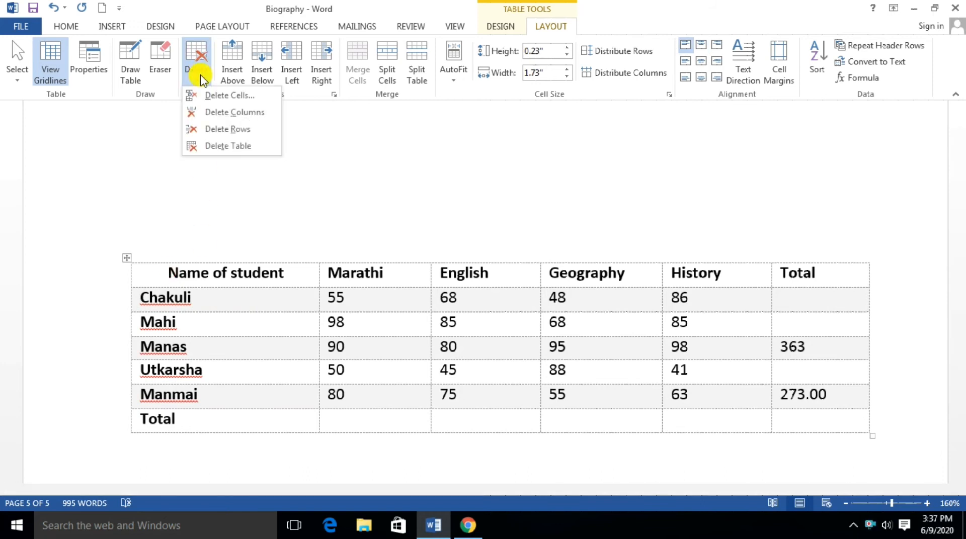
{"action": "left_click", "coordinate": [166, 269]}
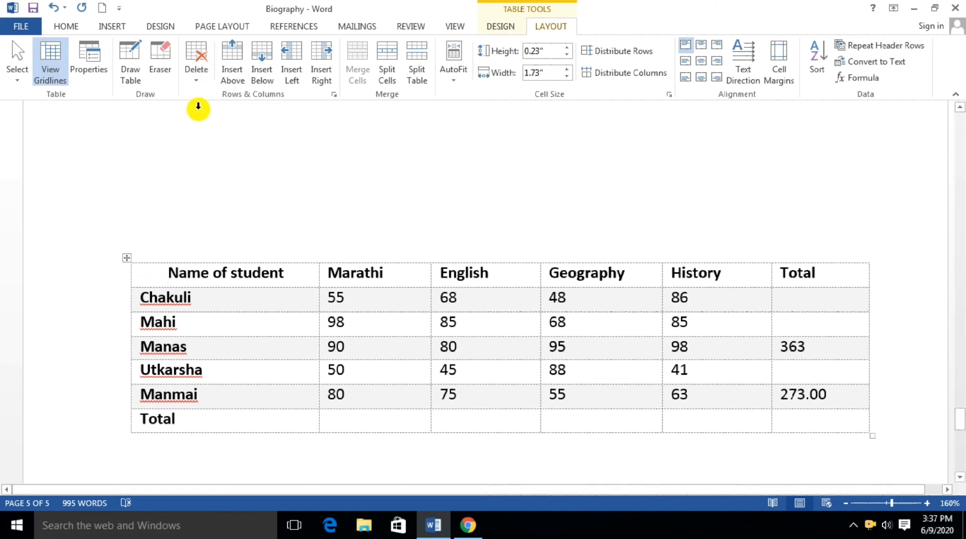
{"action": "left_click", "coordinate": [193, 78]}
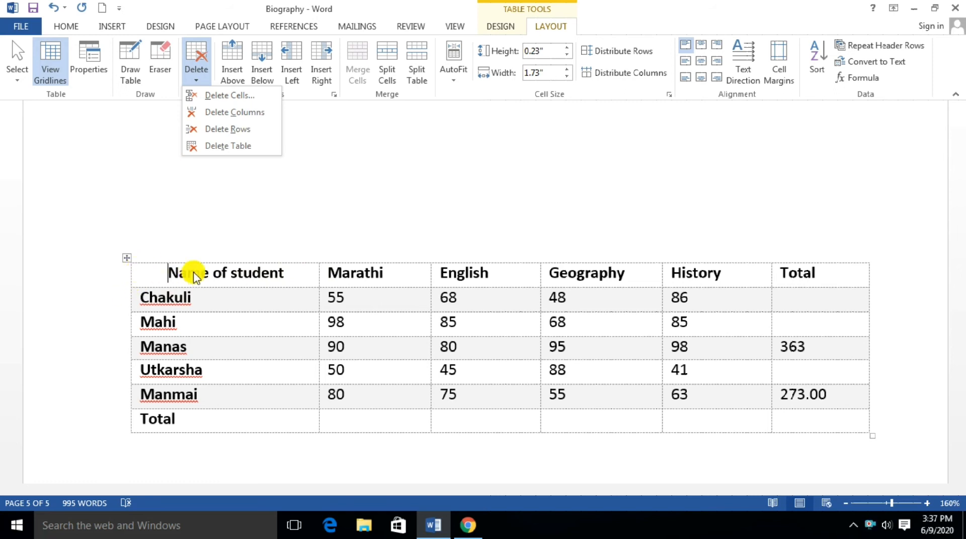
{"action": "left_click", "coordinate": [209, 96]}
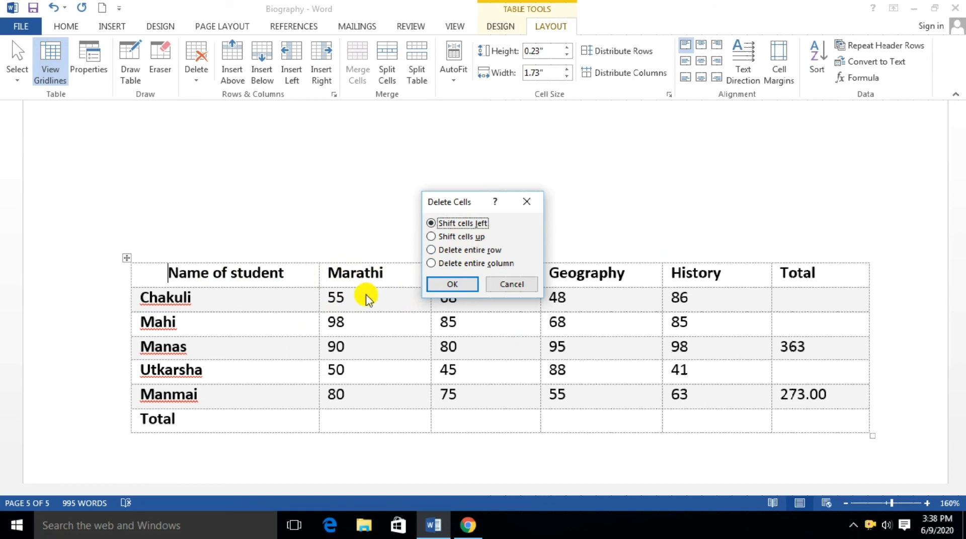
{"action": "left_click", "coordinate": [497, 284]}
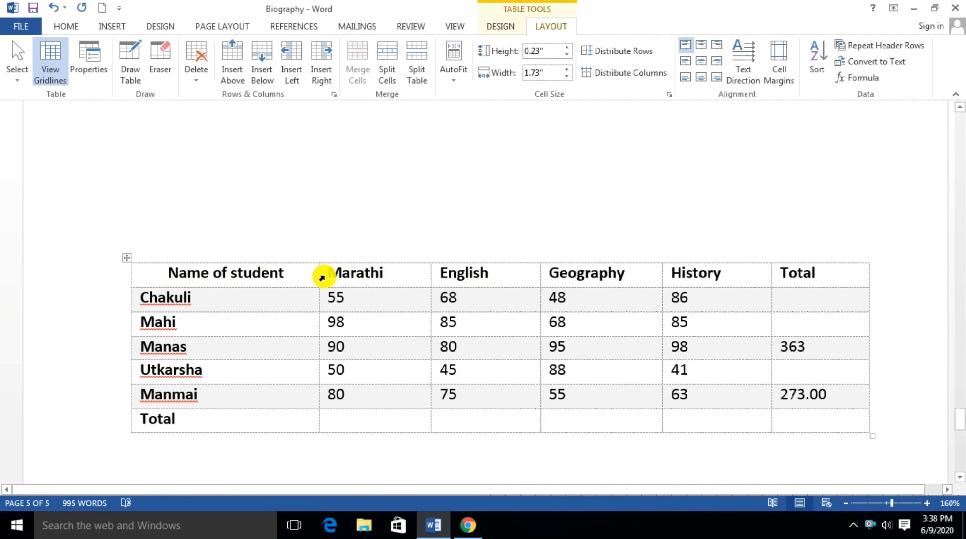
Step: Delete the "Name of student" header cell with the Shift cells left option and undo the deletion
{"action": "left_click", "coordinate": [197, 70]}
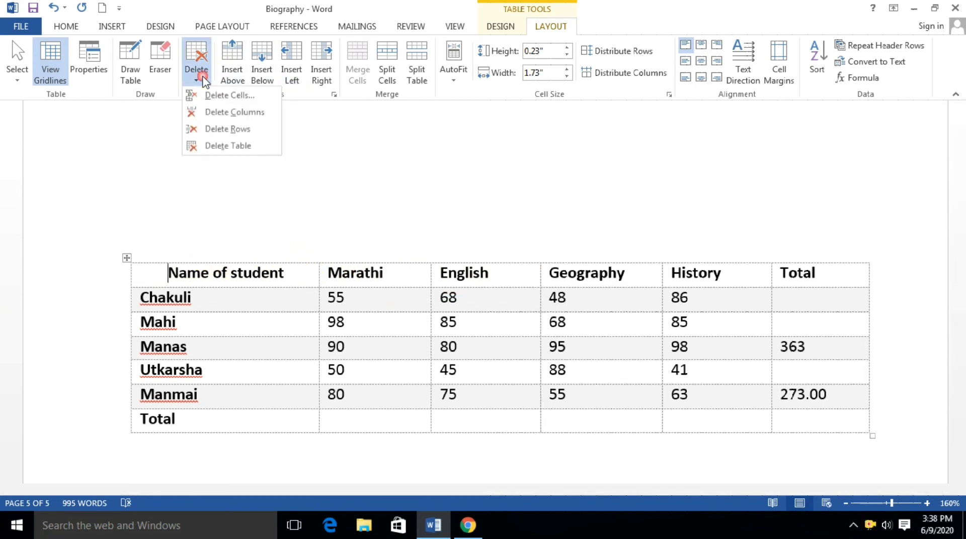
{"action": "left_click", "coordinate": [211, 95]}
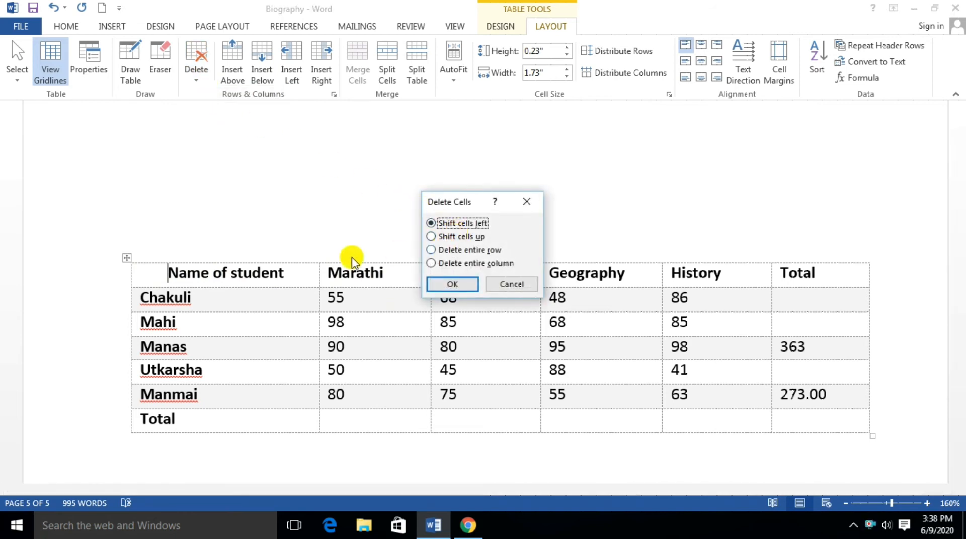
{"action": "left_click", "coordinate": [452, 284]}
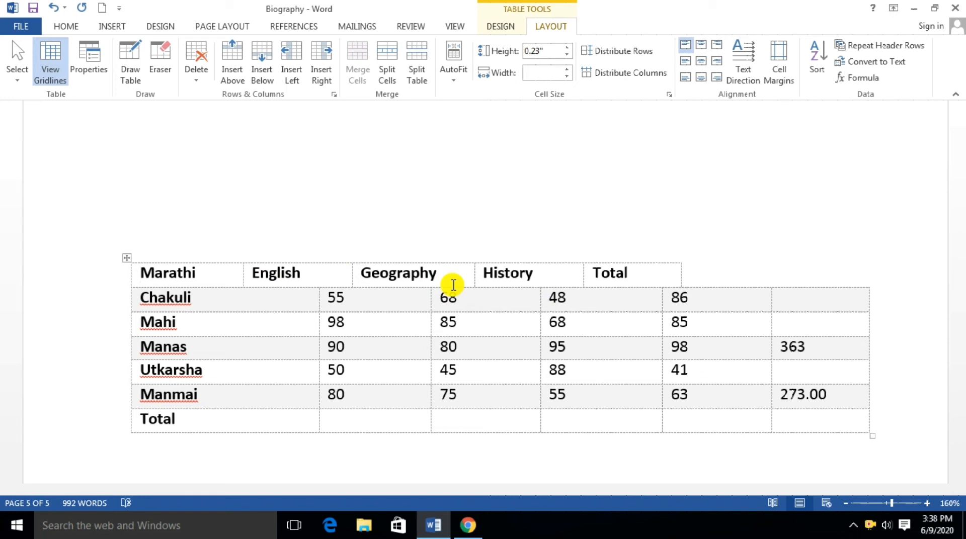
{"action": "key", "text": "ctrl+z"}
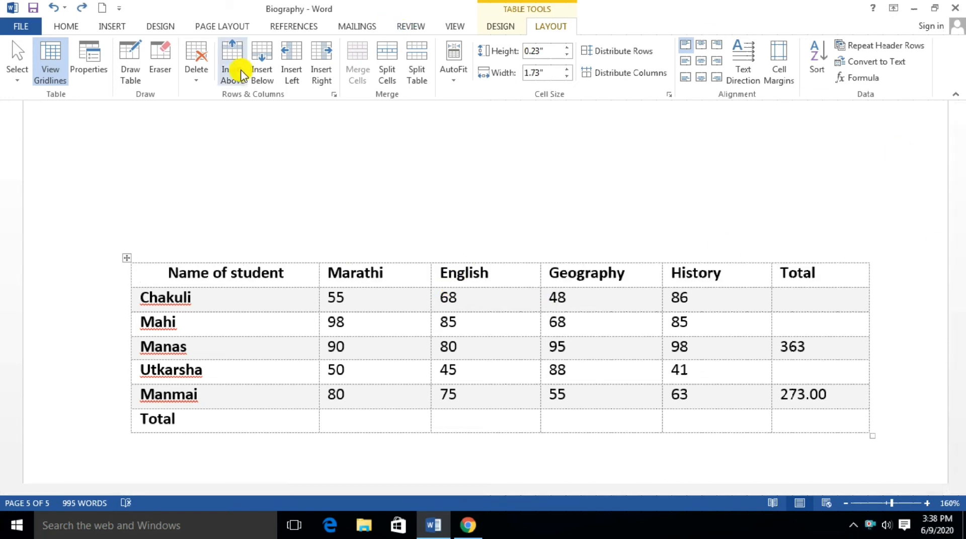
Step: Delete the "Name of student" column from the marks table and undo the deletion
{"action": "left_click", "coordinate": [196, 81]}
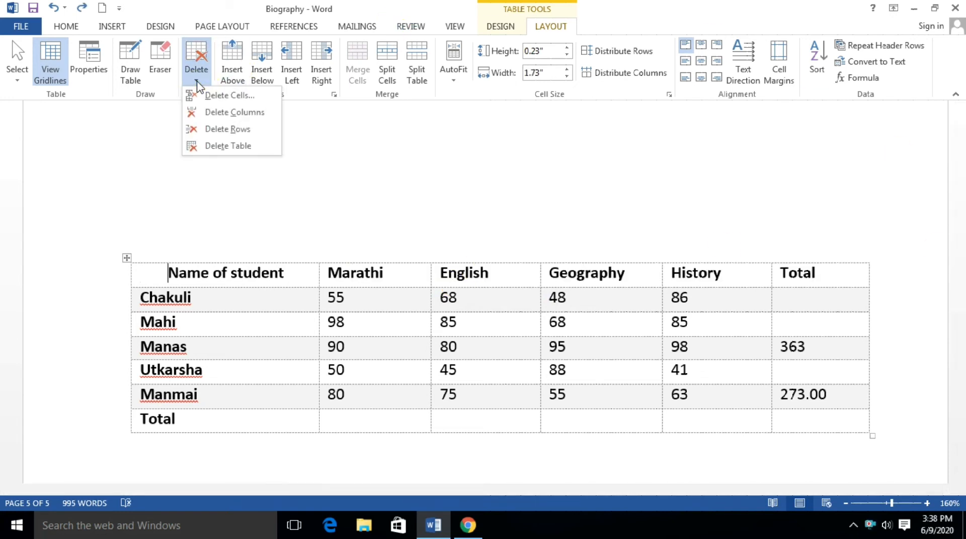
{"action": "left_click", "coordinate": [220, 114]}
{"action": "key", "text": "ctrl+z"}
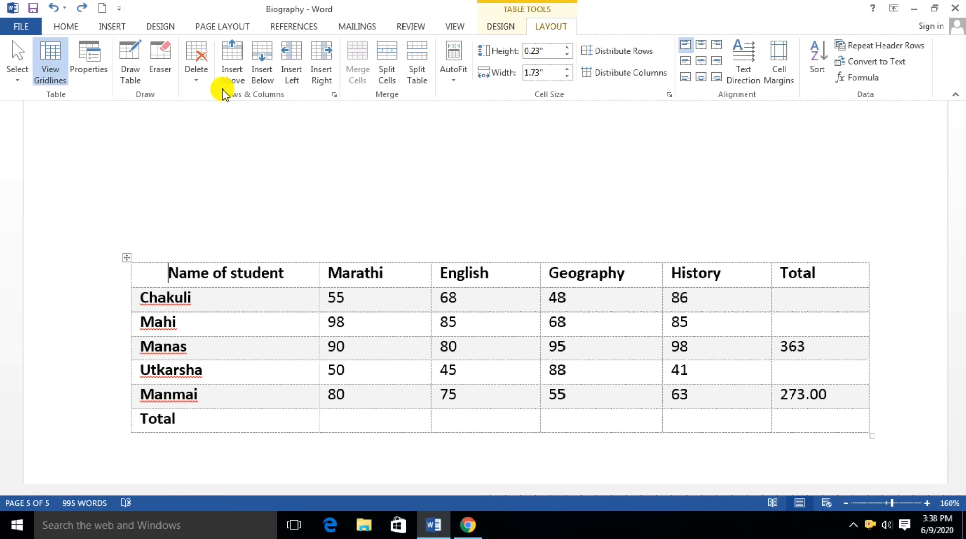
Step: Delete the header row of the marks table and undo the deletion
{"action": "left_click", "coordinate": [196, 79]}
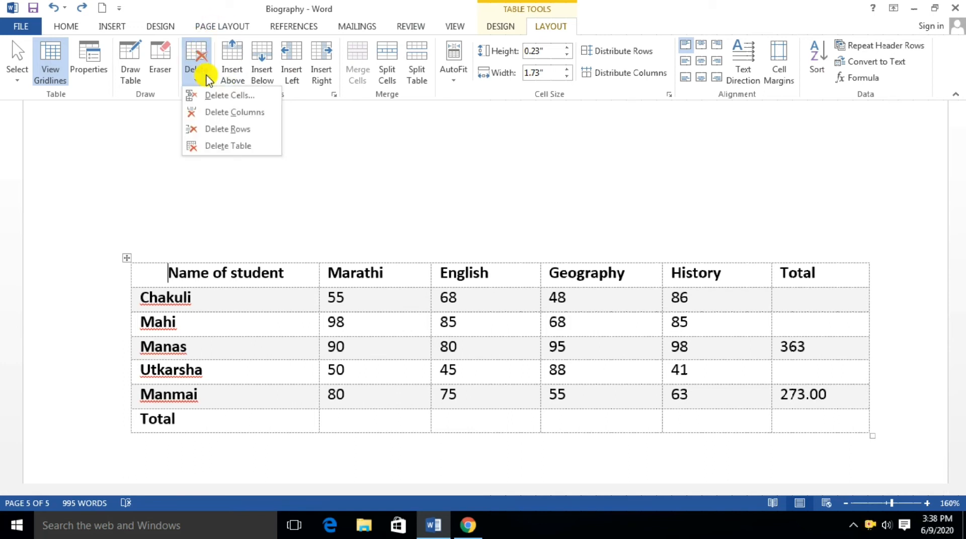
{"action": "left_click", "coordinate": [225, 131]}
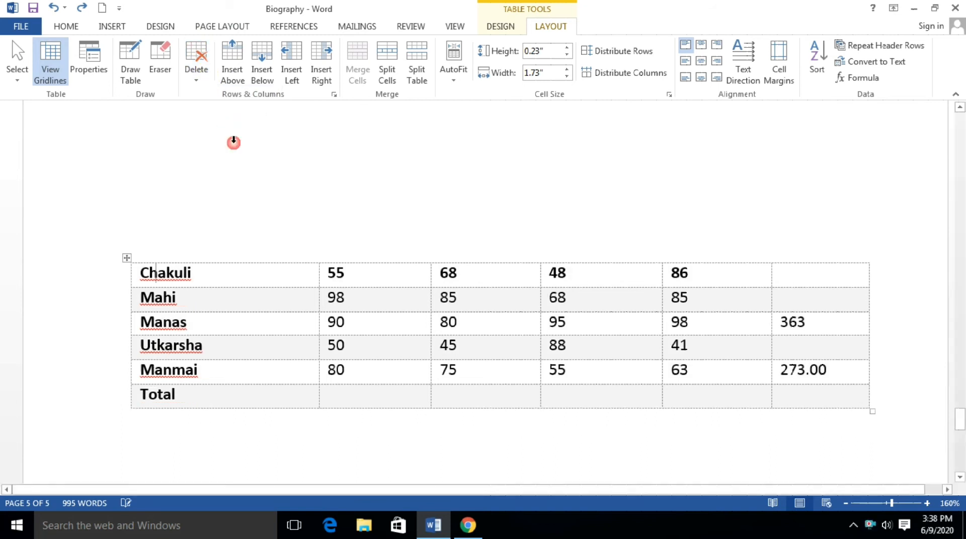
{"action": "key", "text": "ctrl+z"}
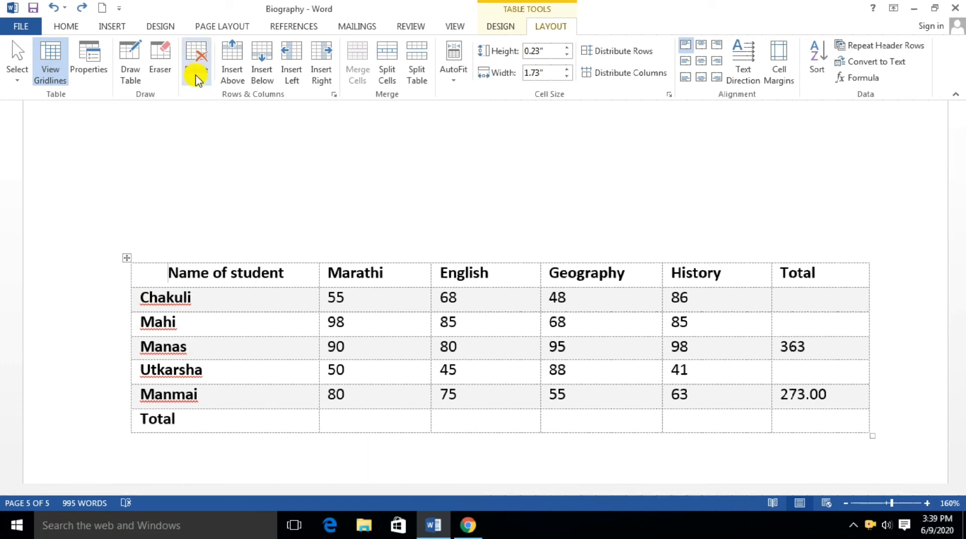
Step: Delete the entire marks table and undo the deletion
{"action": "left_click", "coordinate": [196, 75]}
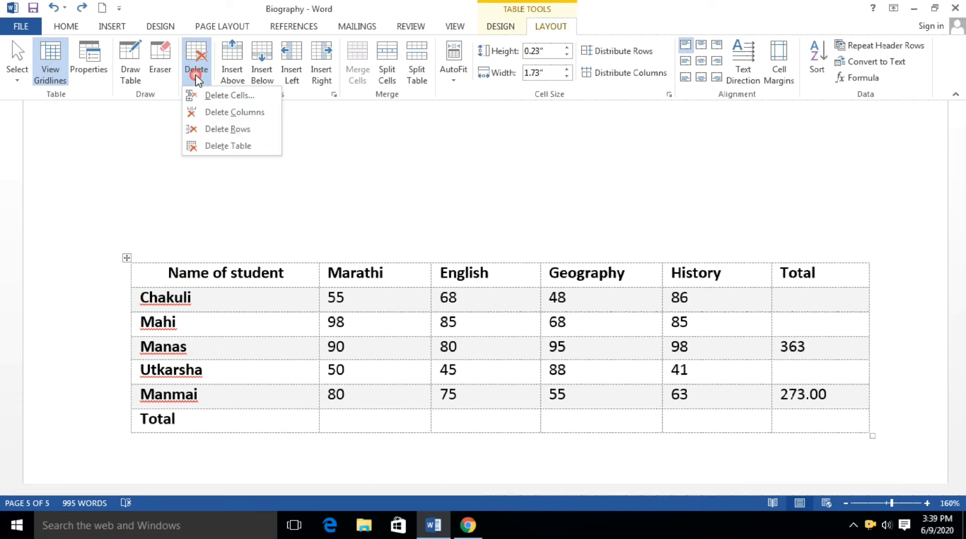
{"action": "left_click", "coordinate": [228, 151]}
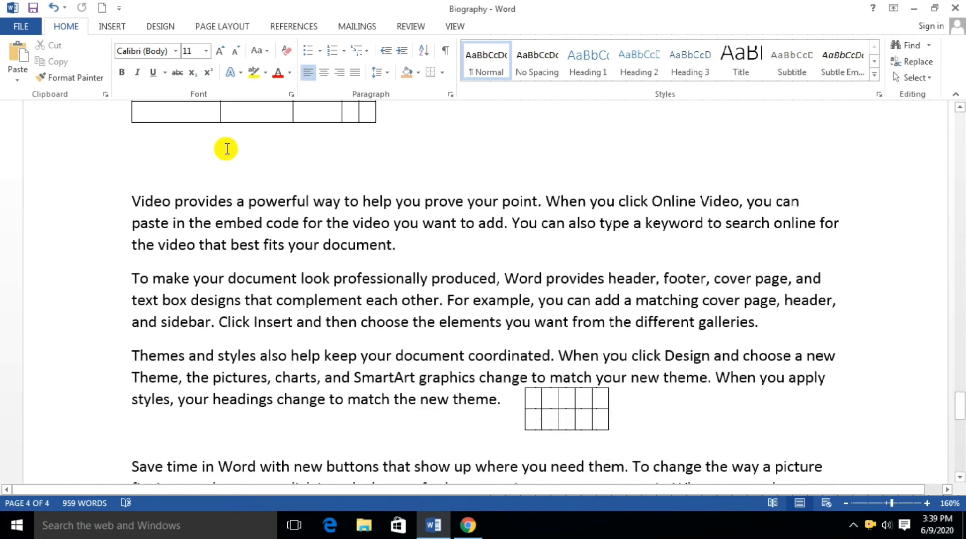
{"action": "key", "text": "ctrl+z"}
{"action": "scroll", "coordinate": [226, 149], "scroll_direction": "down", "scroll_amount": 4}
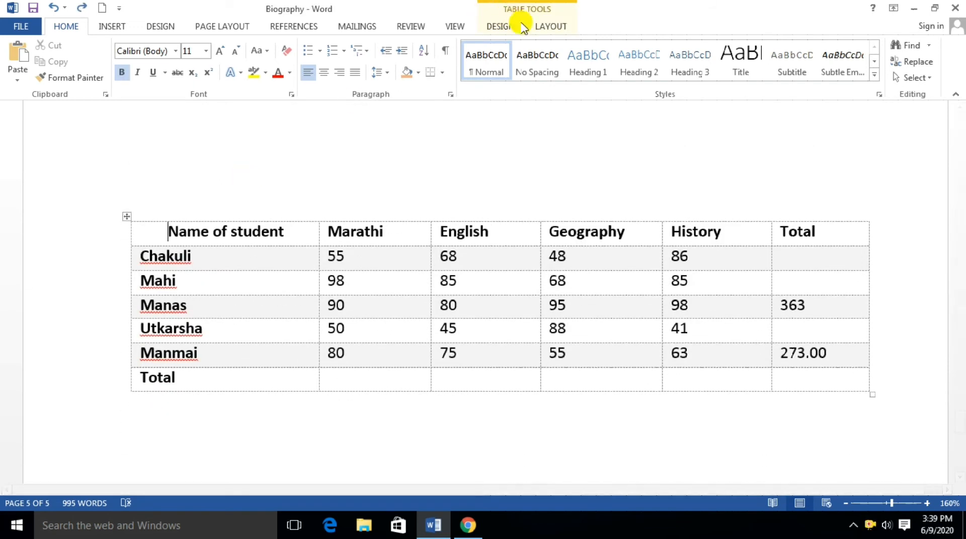
Step: Insert one blank row above and one blank row below the first student's row in the marks table
{"action": "left_click", "coordinate": [551, 28]}
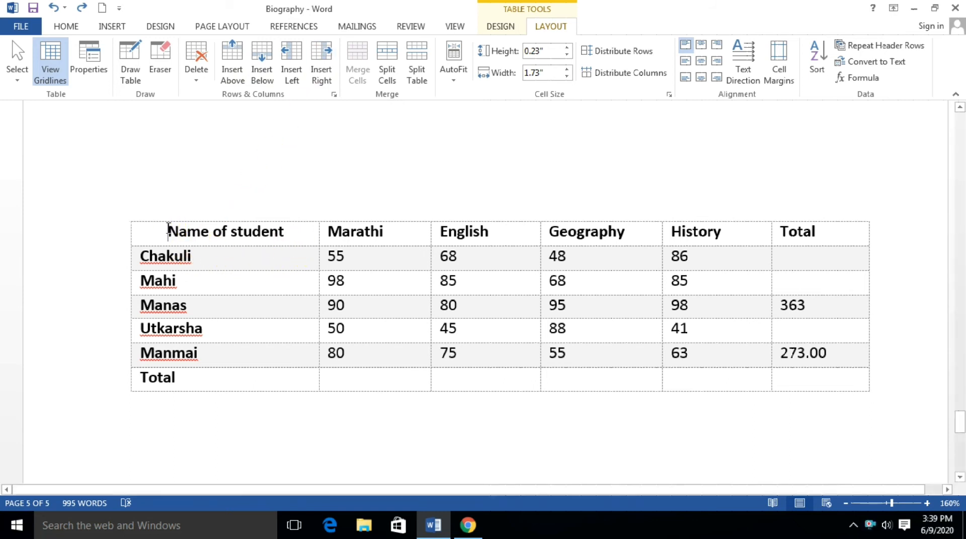
{"action": "left_click", "coordinate": [224, 261]}
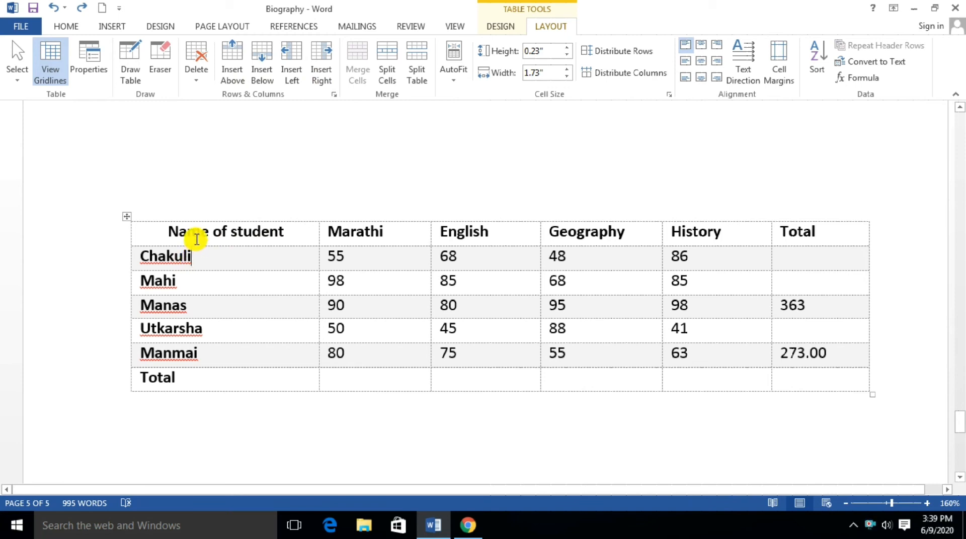
{"action": "left_click", "coordinate": [232, 69]}
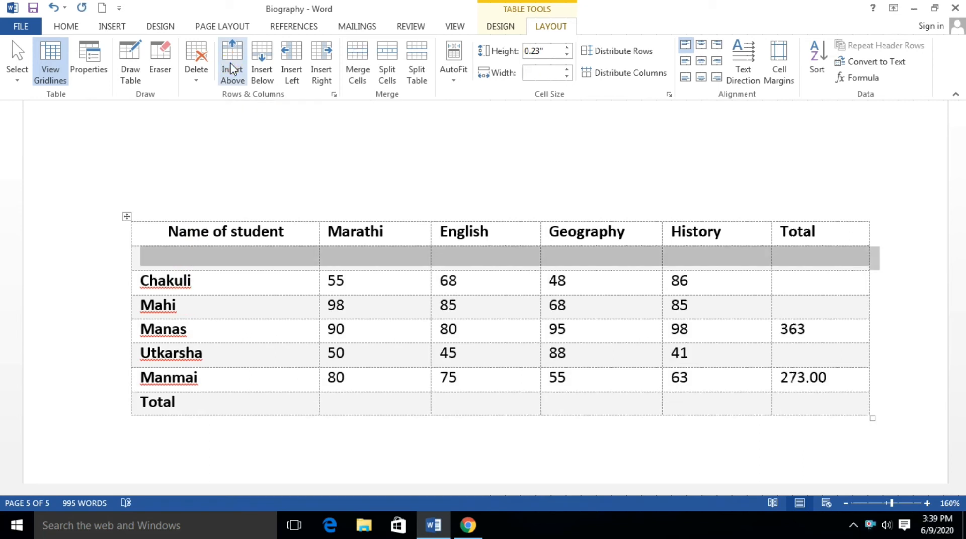
{"action": "left_click", "coordinate": [220, 290]}
{"action": "left_click", "coordinate": [266, 69]}
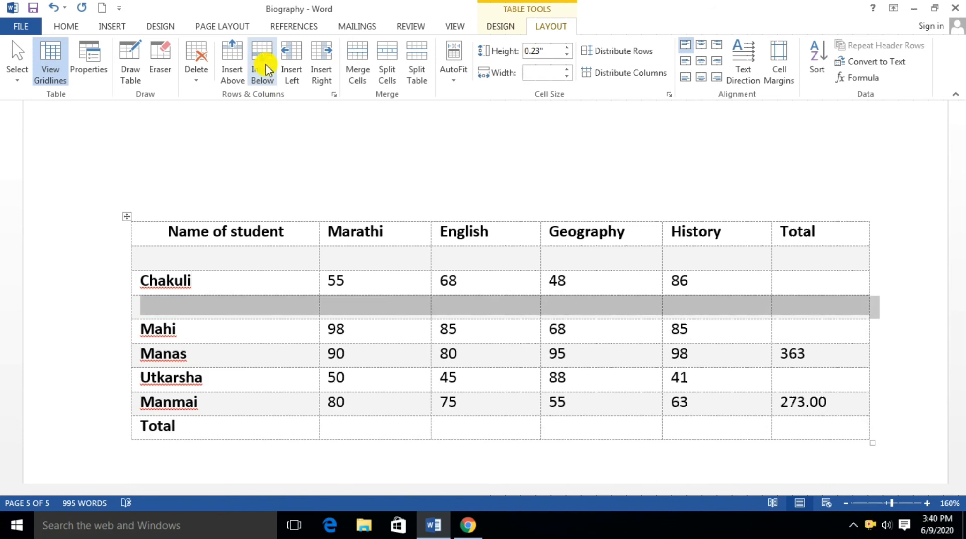
Step: Undo both blank row insertions around the first student's row
{"action": "key", "text": "ctrl+z"}
{"action": "key", "text": "ctrl+z"}
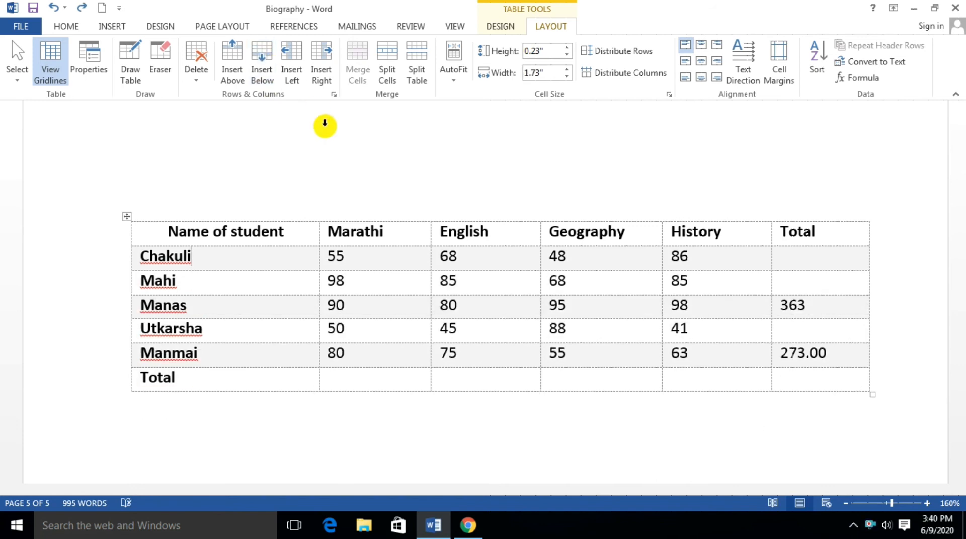
Step: Insert a blank column before "Name of student" and undo it, and insert one after "Marathi" and undo it
{"action": "left_click", "coordinate": [298, 232]}
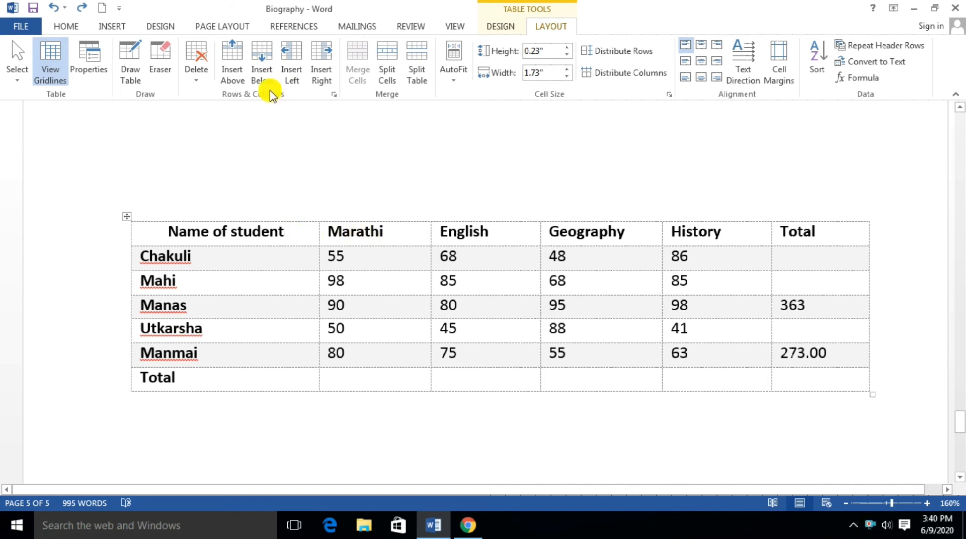
{"action": "left_click", "coordinate": [292, 76]}
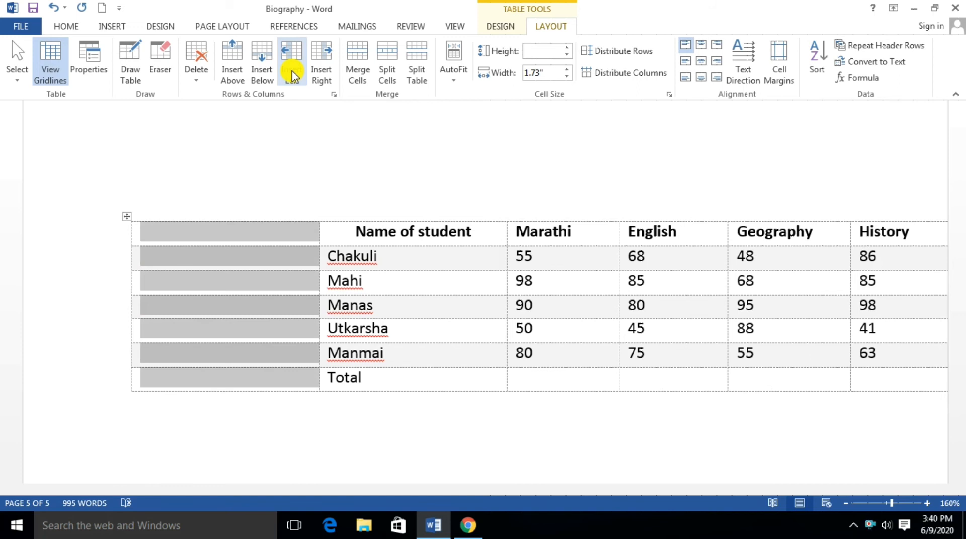
{"action": "key", "text": "ctrl+z"}
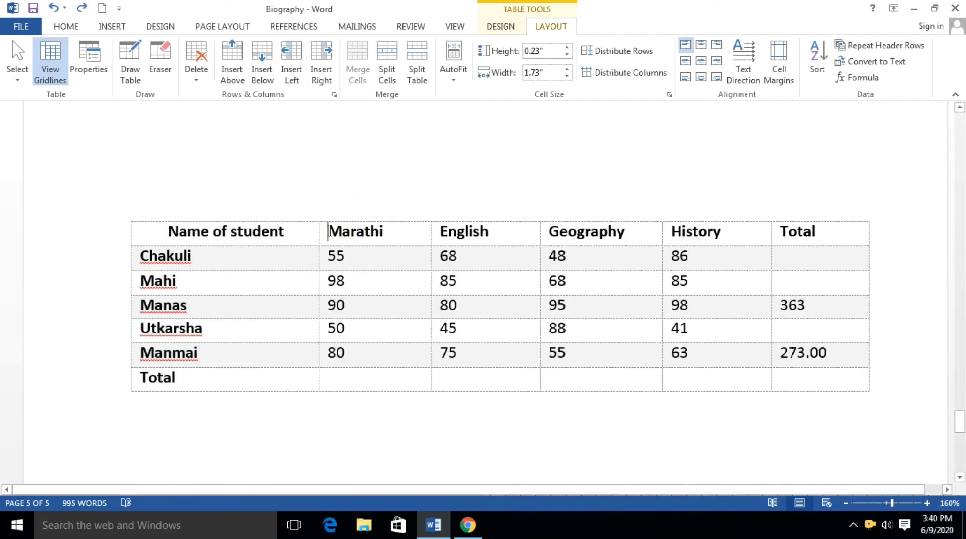
{"action": "left_click", "coordinate": [325, 71]}
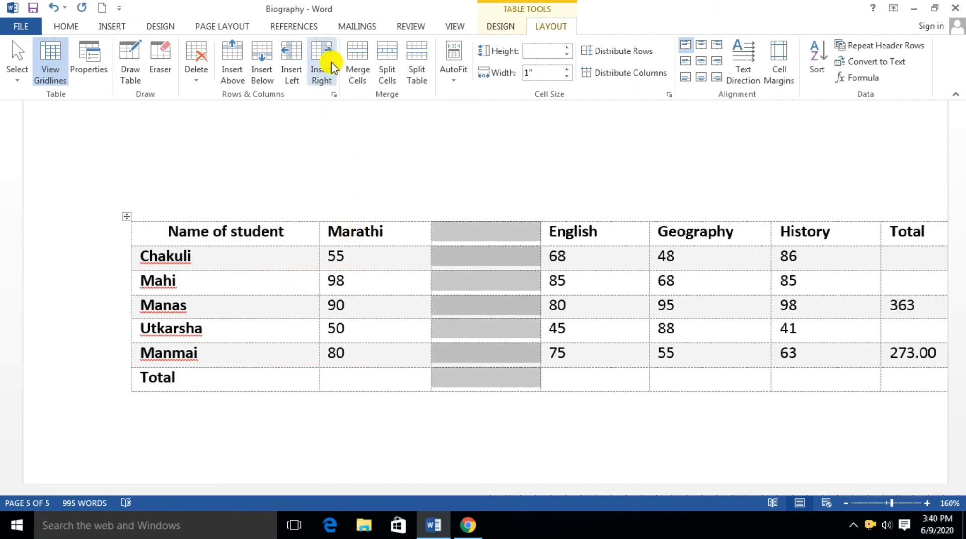
{"action": "key", "text": "ctrl+z"}
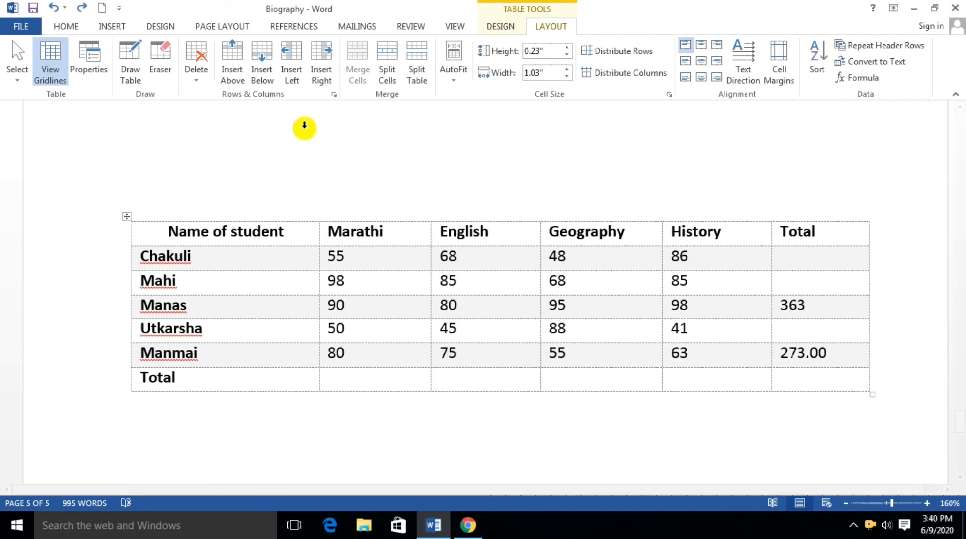
Step: Insert and undo a column between "Name of student" and "Marathi", and insert and undo a row below the header row
{"action": "mouse_move", "coordinate": [313, 213]}
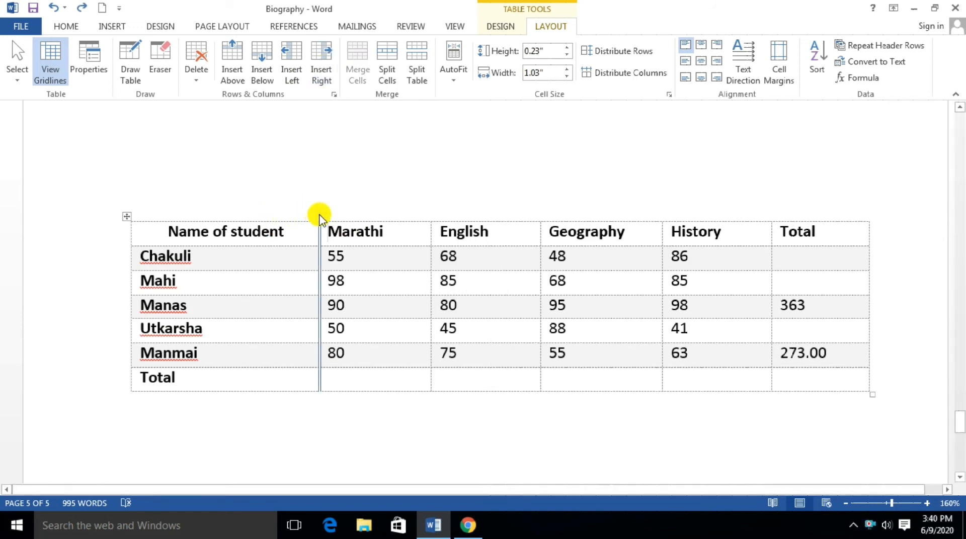
{"action": "left_click", "coordinate": [319, 216]}
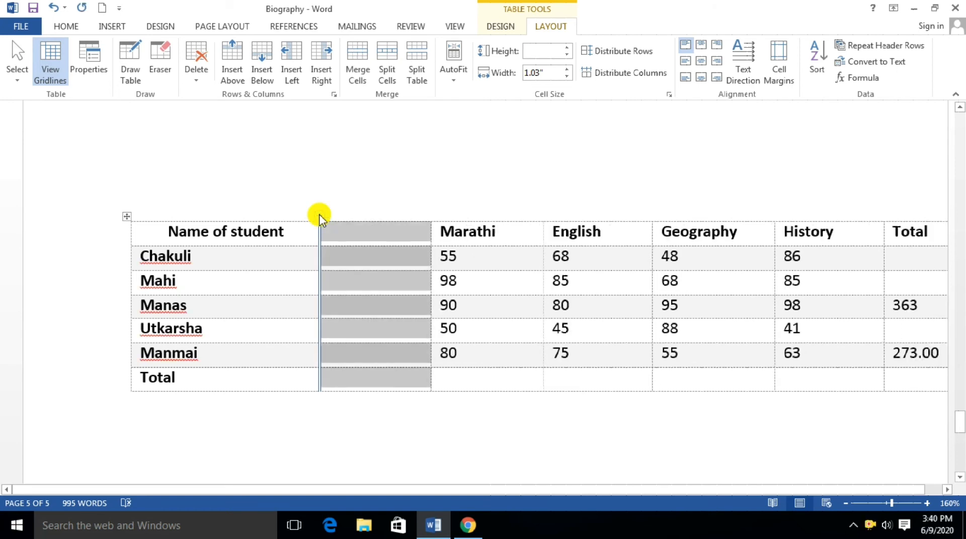
{"action": "key", "text": "ctrl+z"}
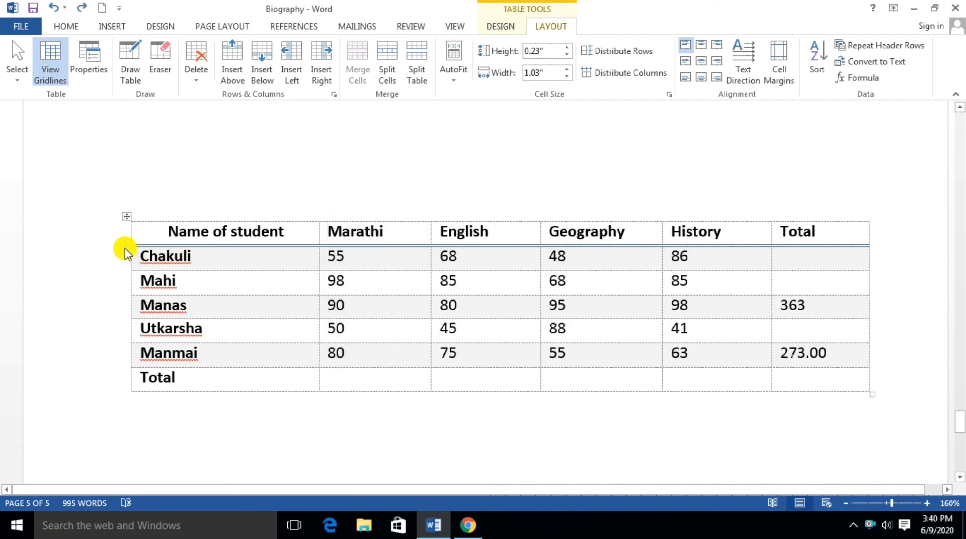
{"action": "left_click", "coordinate": [125, 248]}
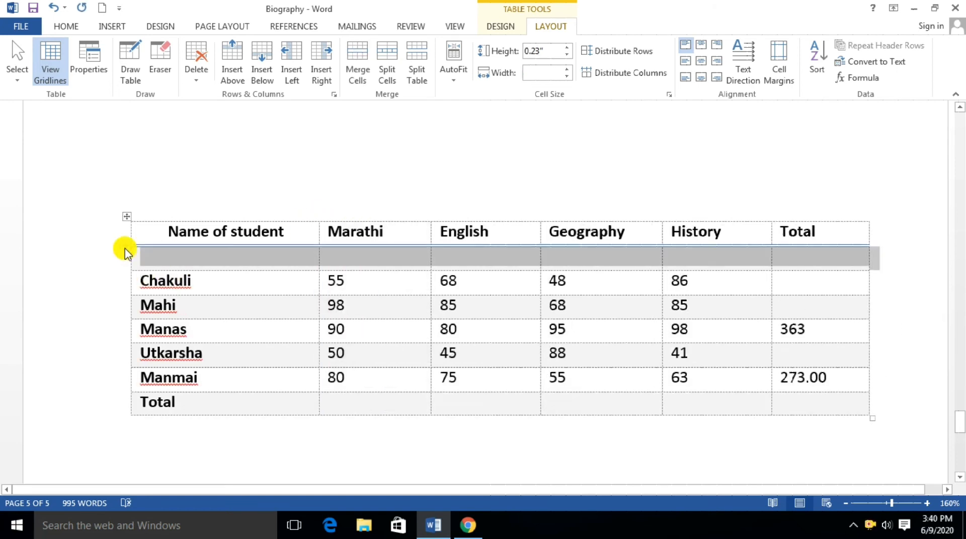
{"action": "key", "text": "ctrl+z"}
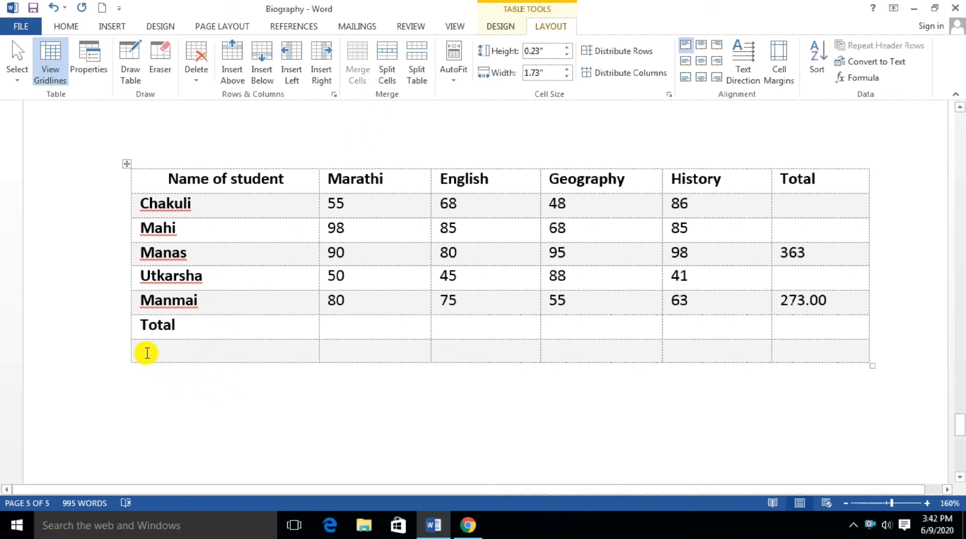
Step: Merge the first two cells of the blank last row, undo the merge, and merge them again
{"action": "left_click", "coordinate": [125, 355]}
{"action": "left_click", "coordinate": [140, 355]}
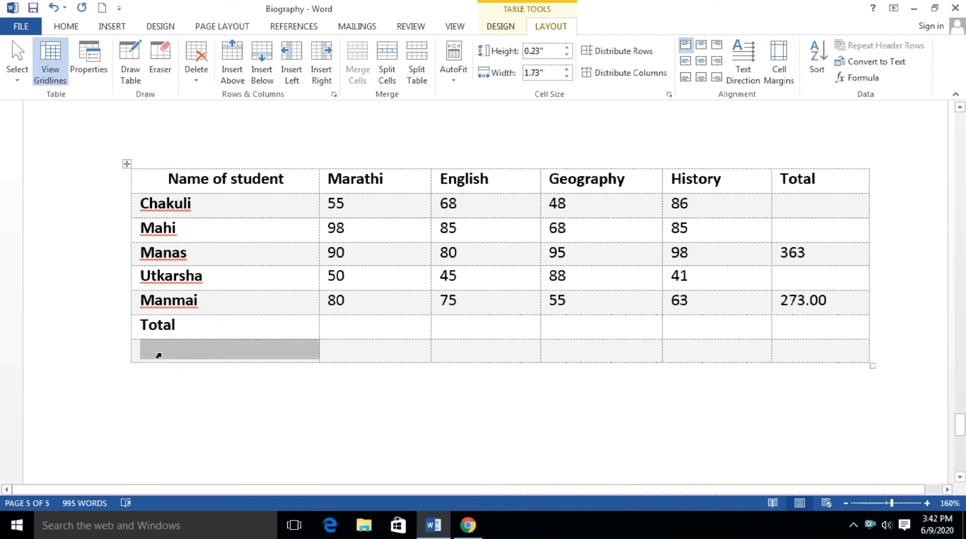
{"action": "left_click_drag", "start_coordinate": [217, 351], "coordinate": [336, 351]}
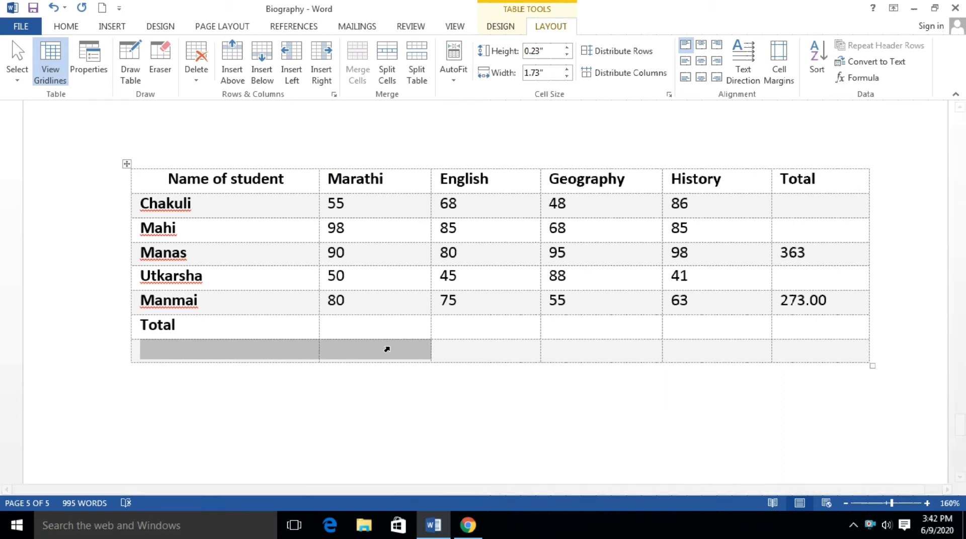
{"action": "left_click_drag", "start_coordinate": [408, 351], "coordinate": [402, 346]}
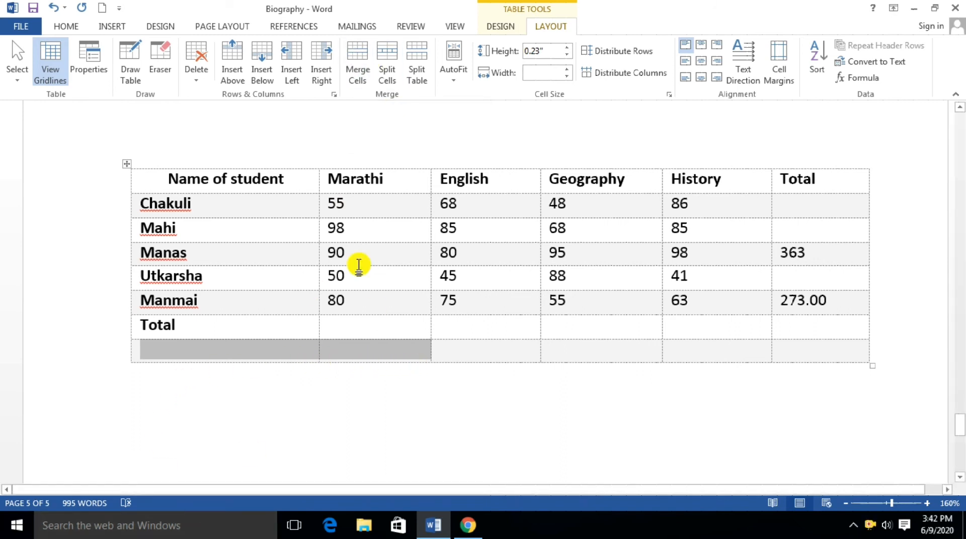
{"action": "left_click", "coordinate": [354, 56]}
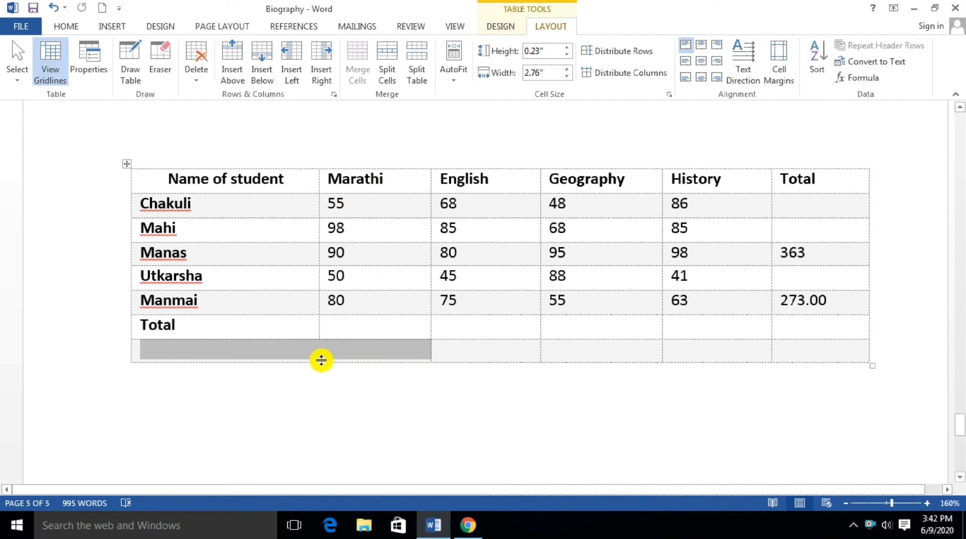
{"action": "left_click", "coordinate": [304, 356]}
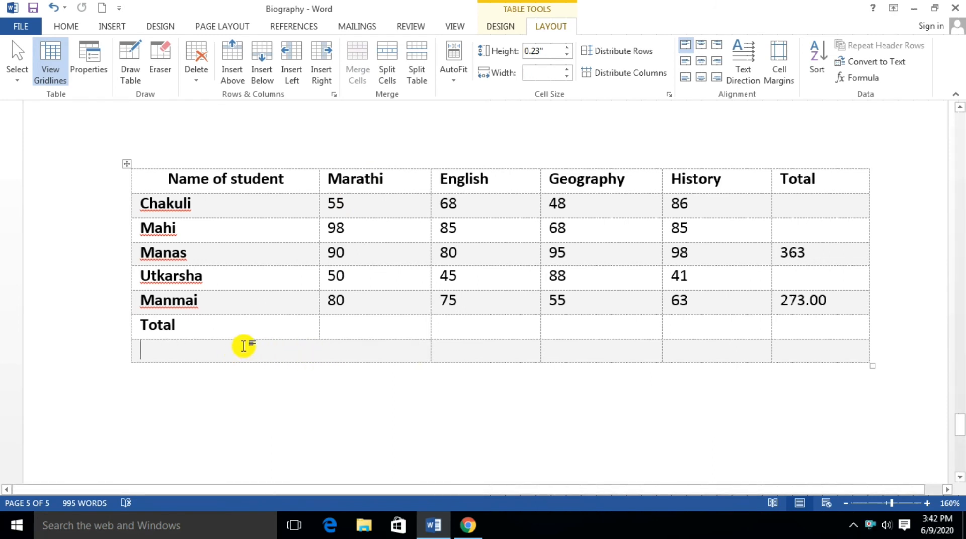
{"action": "key", "text": "ctrl+z"}
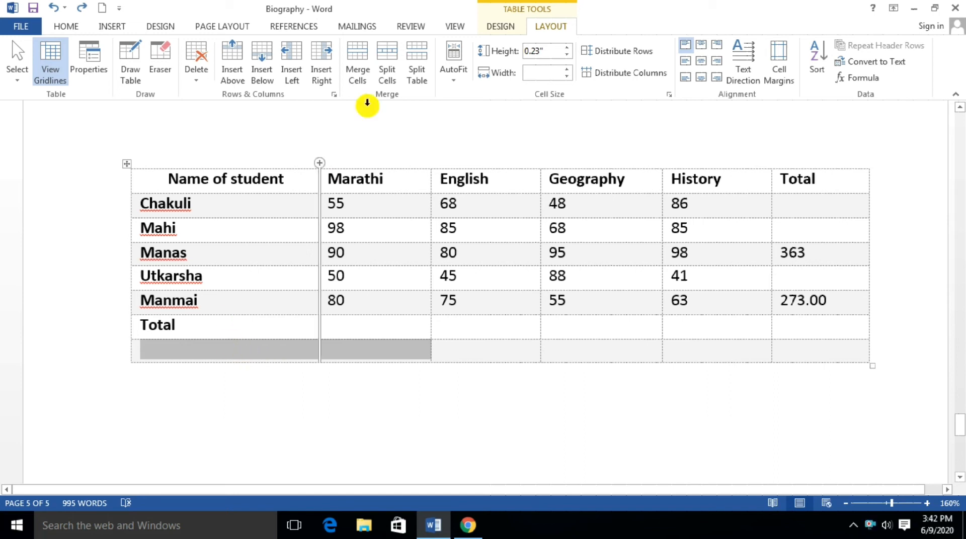
{"action": "left_click", "coordinate": [357, 58]}
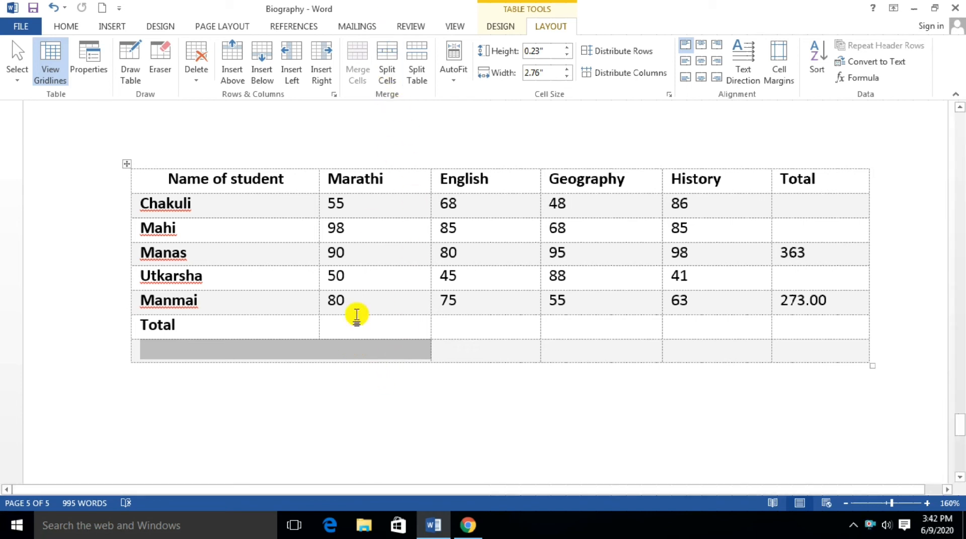
{"action": "left_click", "coordinate": [289, 350]}
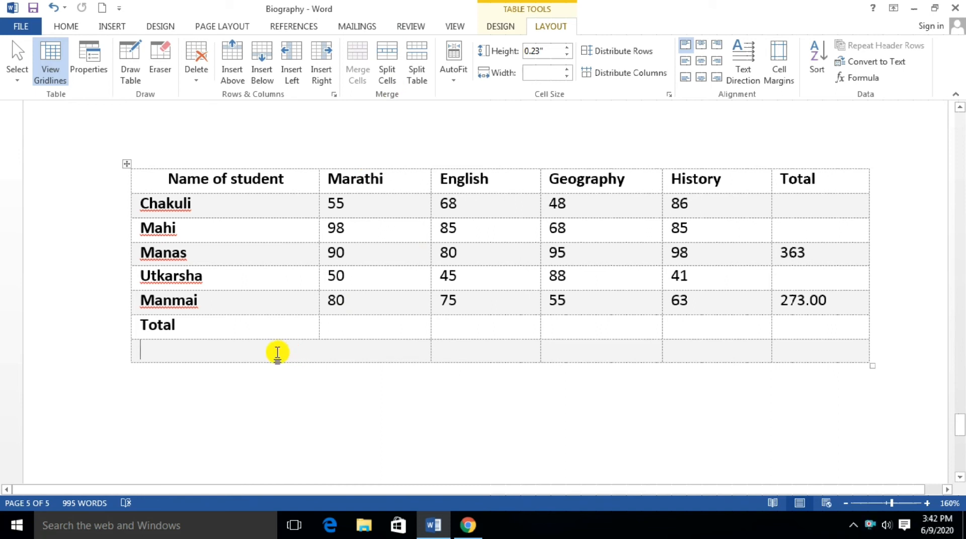
Step: Split the merged cell in the last row into 3 columns and 1 row
{"action": "left_click", "coordinate": [390, 76]}
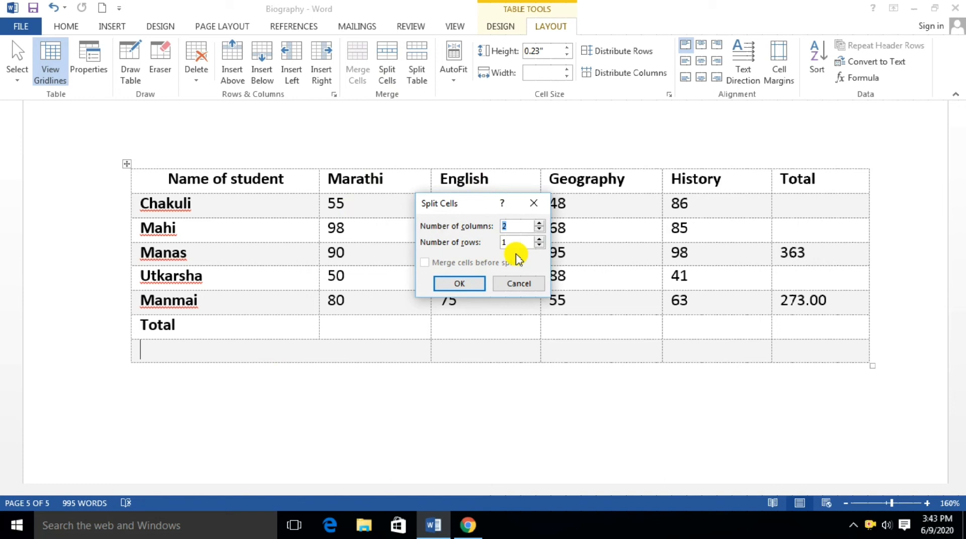
{"action": "left_click", "coordinate": [539, 223]}
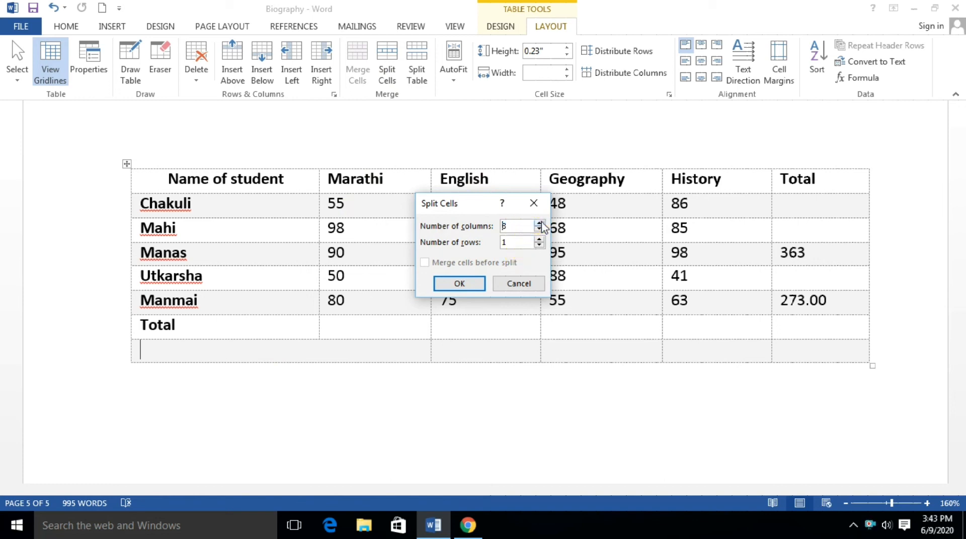
{"action": "left_click", "coordinate": [459, 284]}
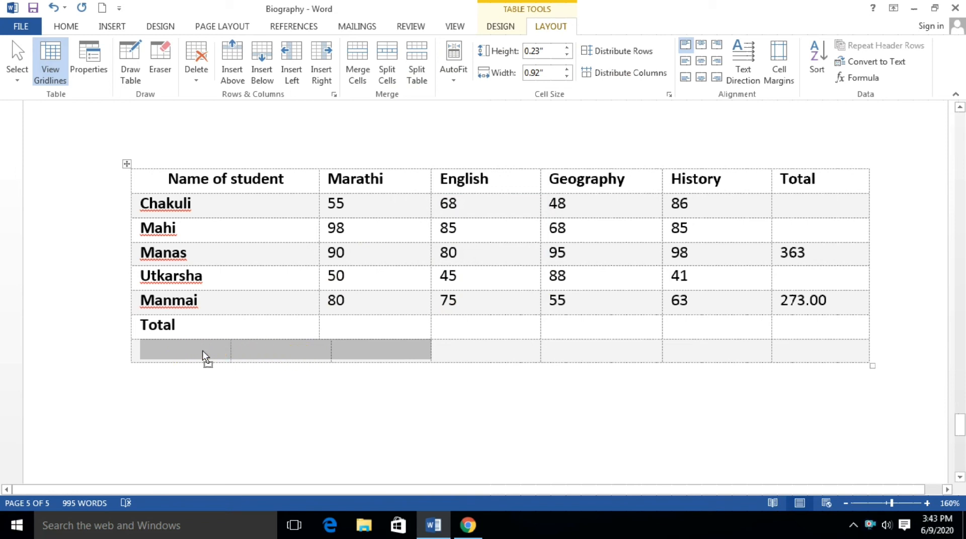
Step: Merge all cells of the blank last row into a single cell
{"action": "left_click", "coordinate": [599, 352]}
{"action": "key", "text": "ctrl+v"}
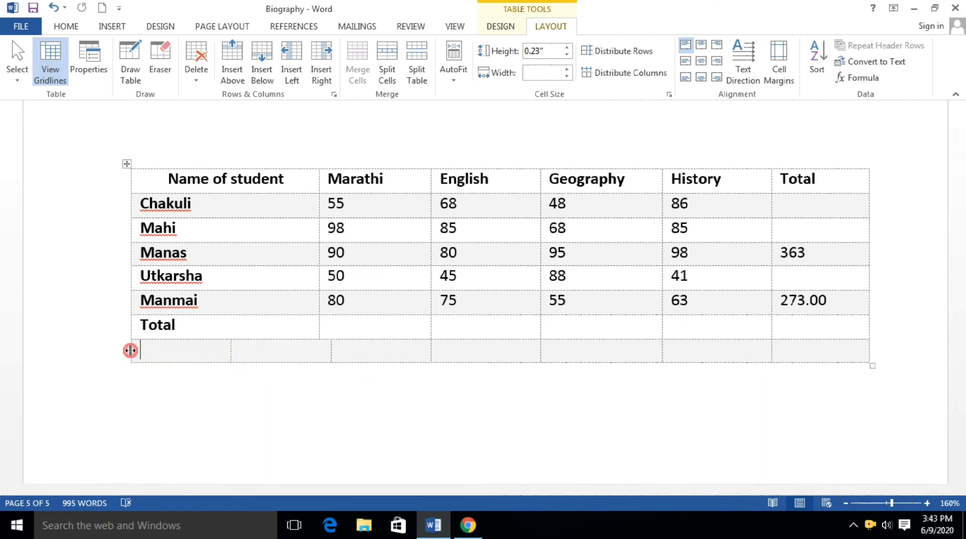
{"action": "left_click_drag", "start_coordinate": [135, 351], "coordinate": [852, 343]}
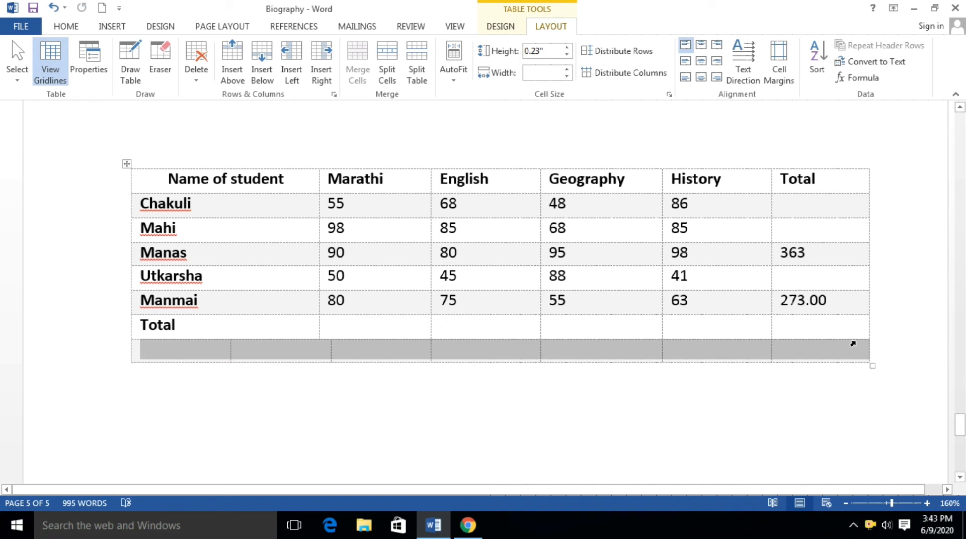
{"action": "left_click", "coordinate": [357, 60]}
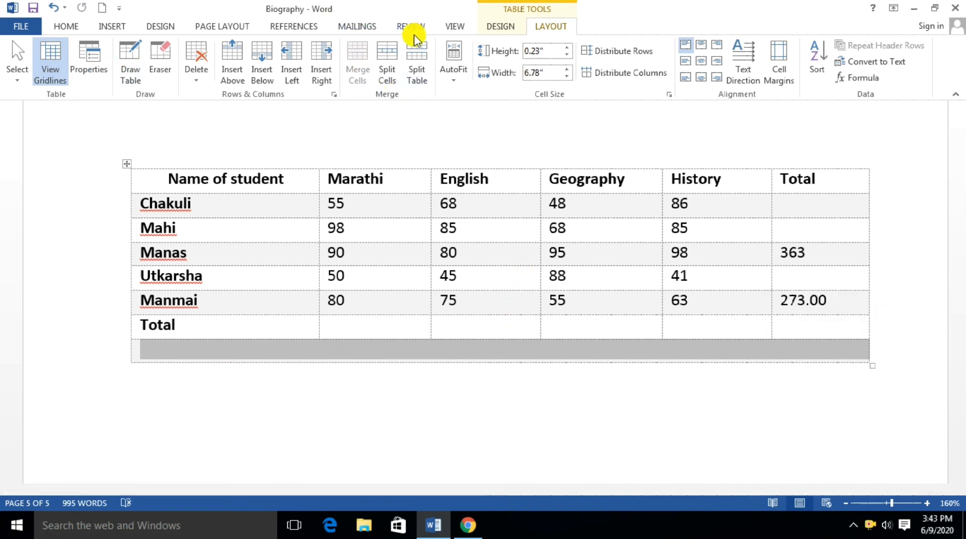
Step: Split the merged last row into 6 columns and 1 row, undo the split, and redo it
{"action": "left_click", "coordinate": [388, 66]}
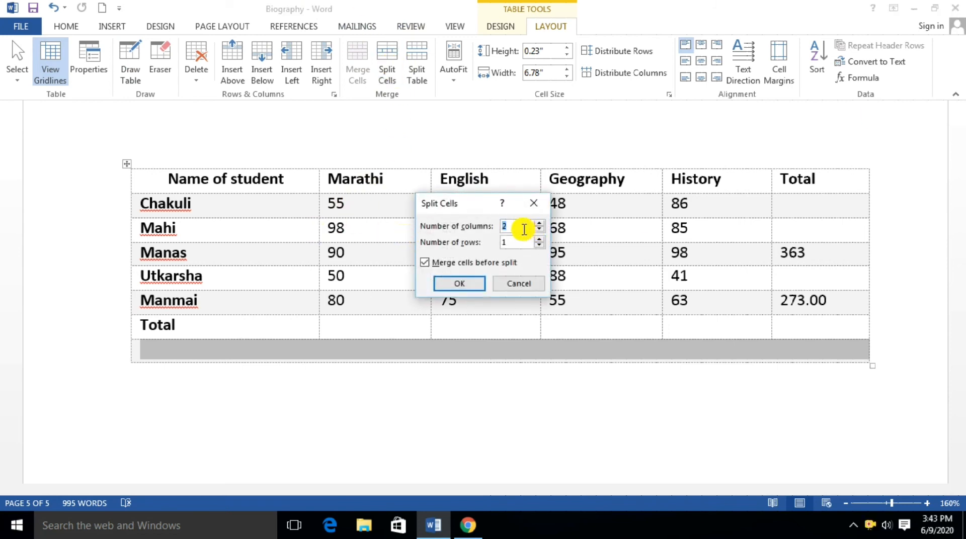
{"action": "type", "text": "6"}
{"action": "left_click", "coordinate": [461, 283]}
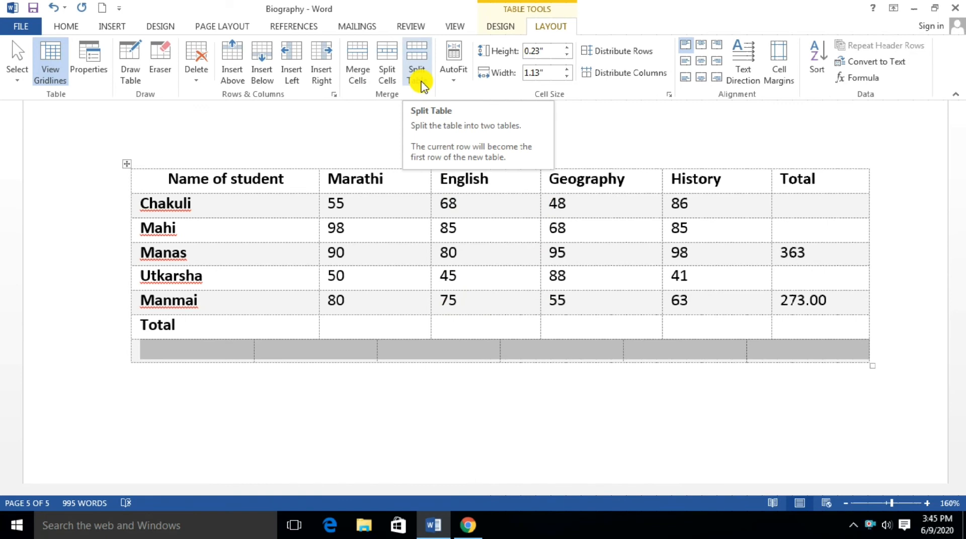
{"action": "key", "text": "ctrl+z"}
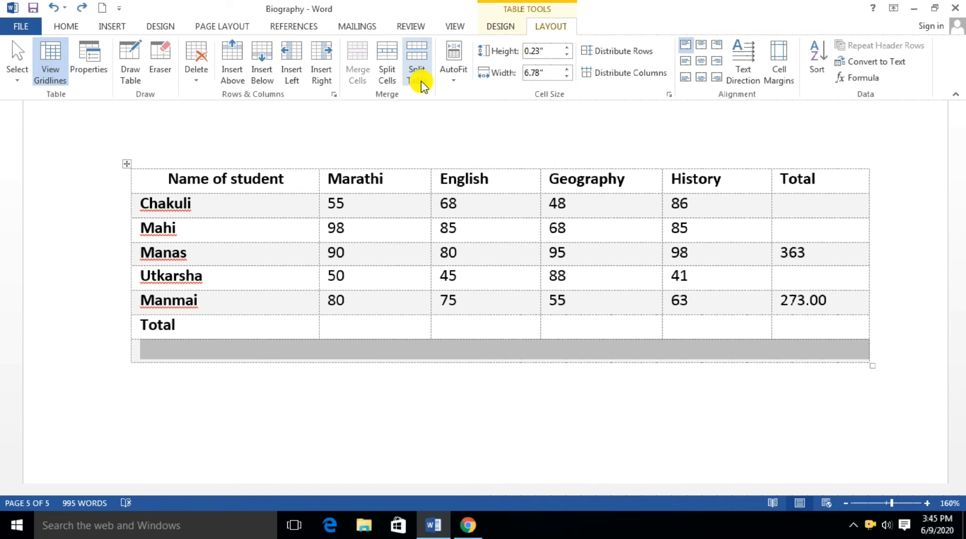
{"action": "key", "text": "ctrl+y"}
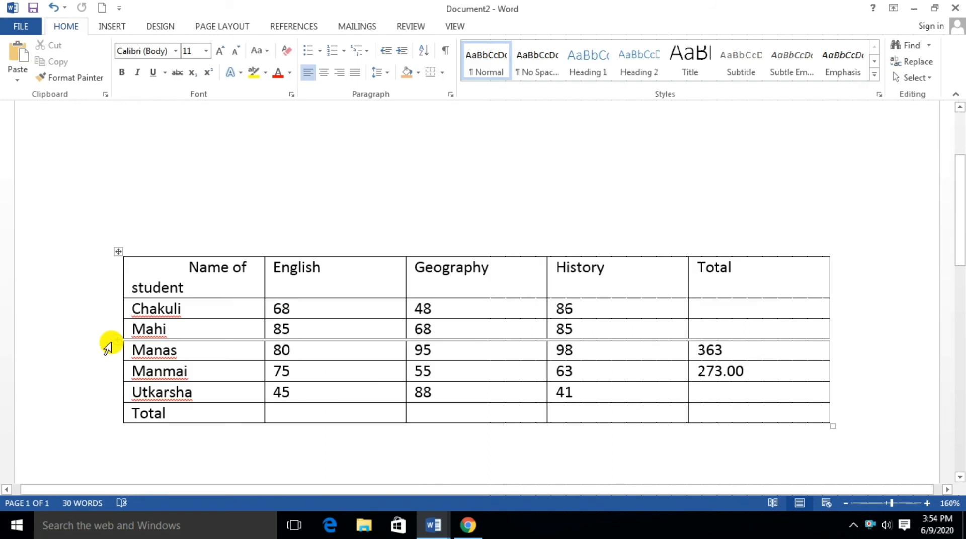
Step: In Document2, split the marks table above the third student's row with the remaining rows selected, and undo the split
{"action": "left_click", "coordinate": [107, 355]}
{"action": "left_click", "coordinate": [107, 354]}
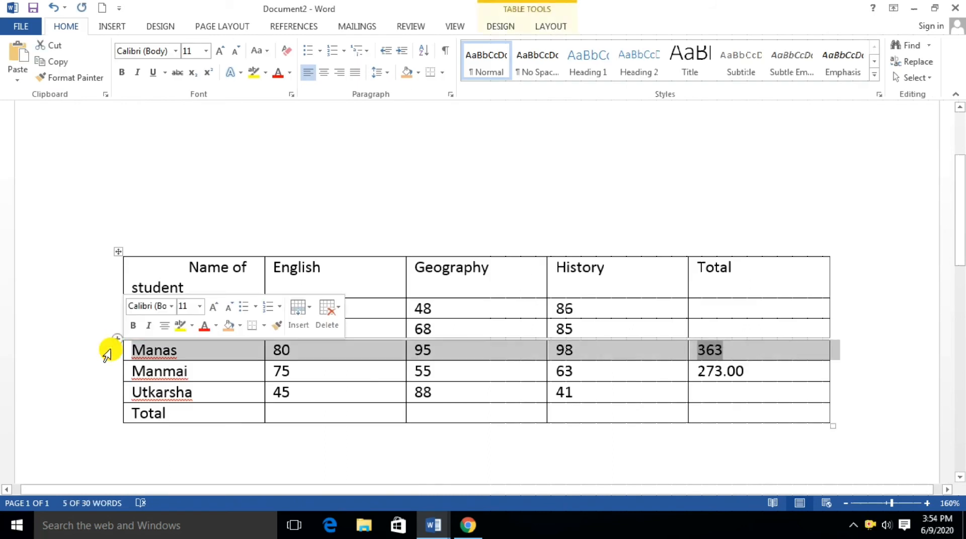
{"action": "key", "text": "shift+Down"}
{"action": "key", "text": "shift+Down"}
{"action": "key", "text": "shift+Down"}
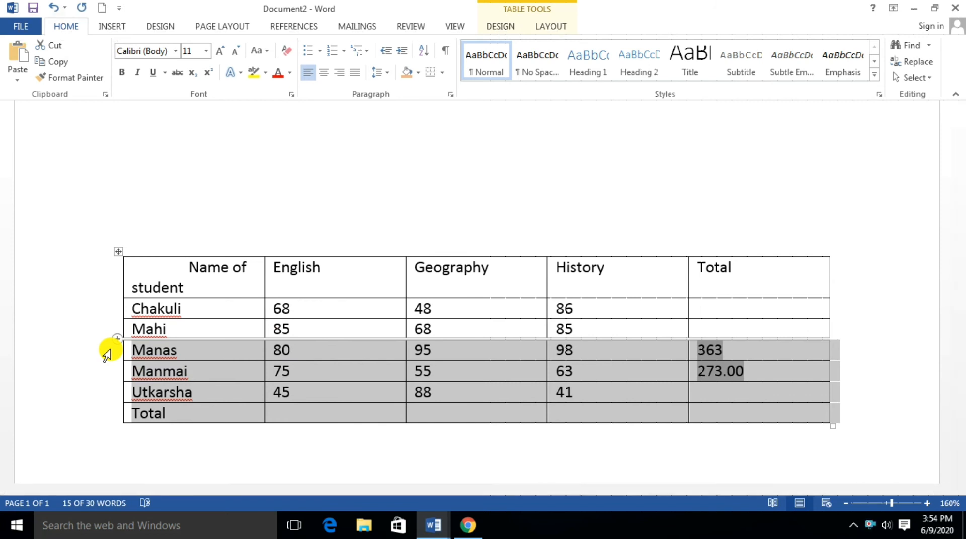
{"action": "key", "text": "ctrl+shift+Return"}
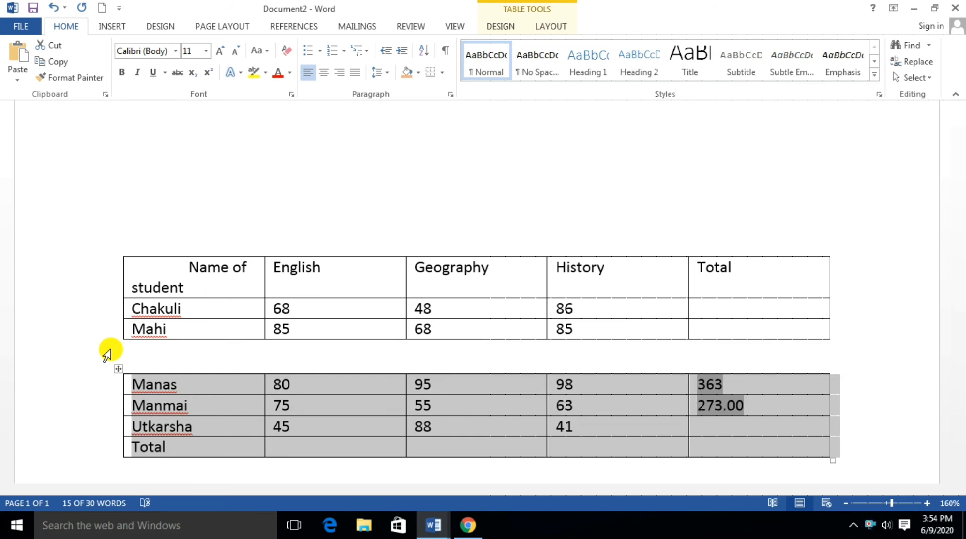
{"action": "key", "text": "ctrl+z"}
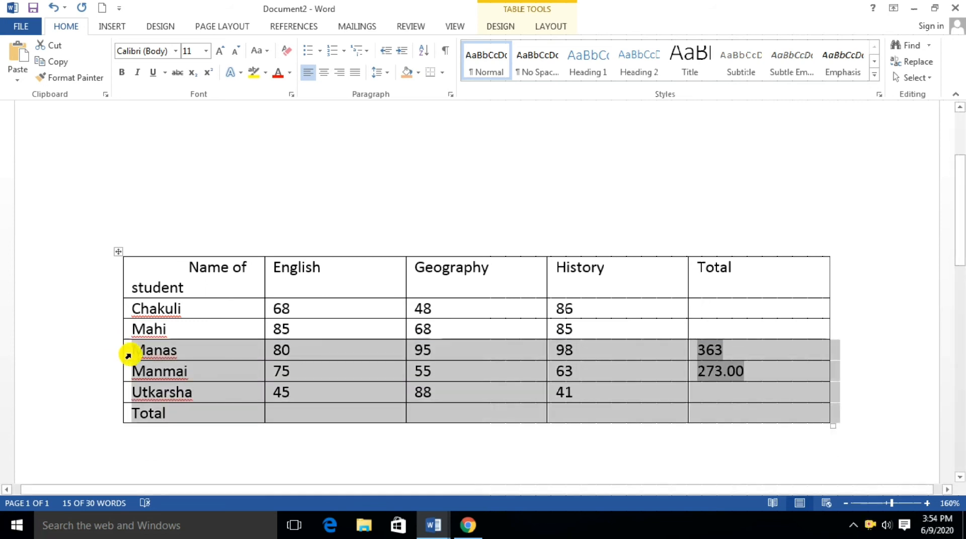
Step: Move the first student's row down three positions in the marks table, and back up two positions
{"action": "left_click", "coordinate": [210, 392]}
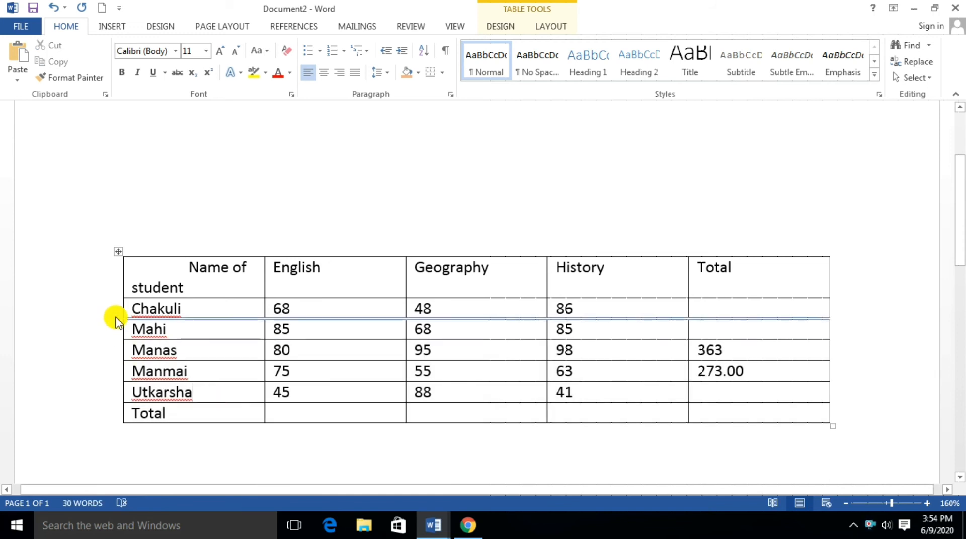
{"action": "left_click", "coordinate": [106, 309]}
{"action": "left_click_drag", "start_coordinate": [106, 310], "coordinate": [83, 319]}
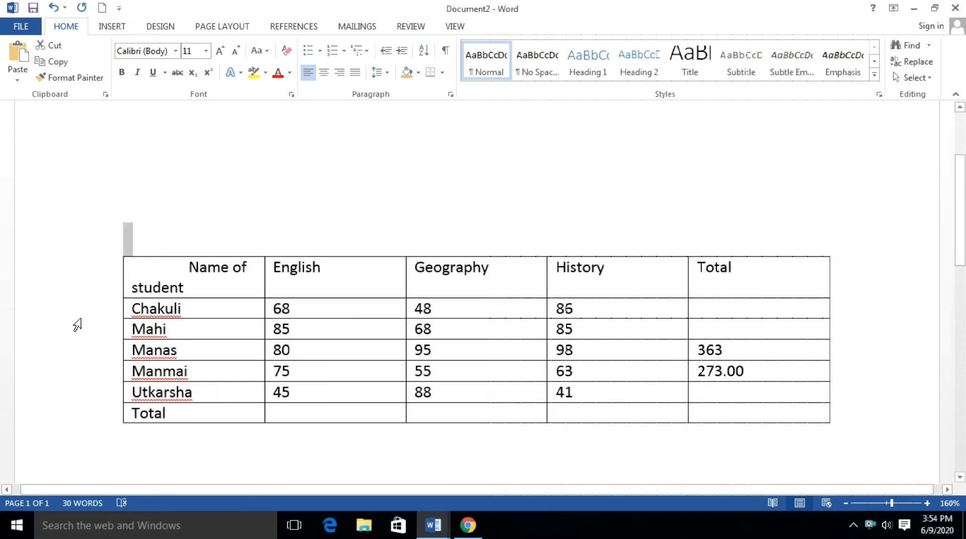
{"action": "left_click_drag", "start_coordinate": [124, 307], "coordinate": [766, 312]}
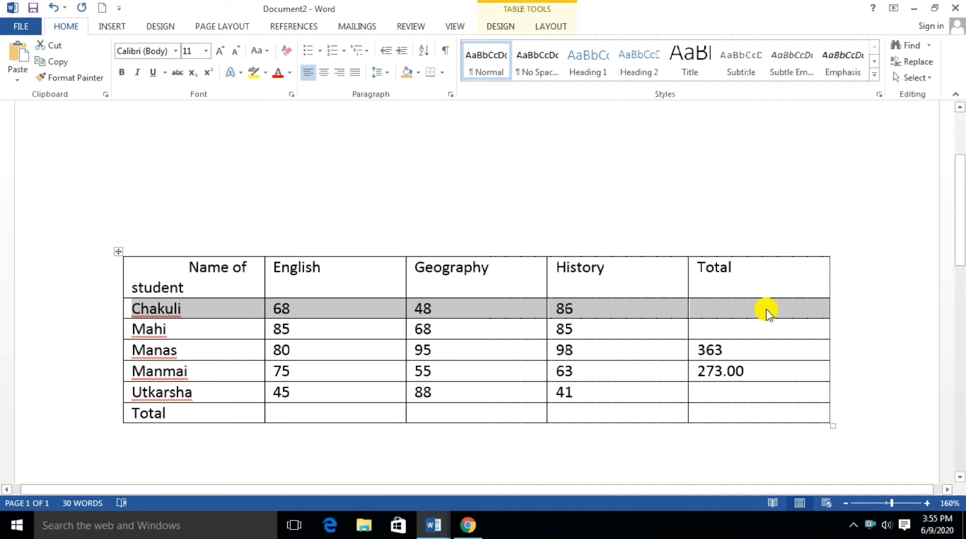
{"action": "key", "text": "alt+shift+Down"}
{"action": "key", "text": "alt+shift+Down"}
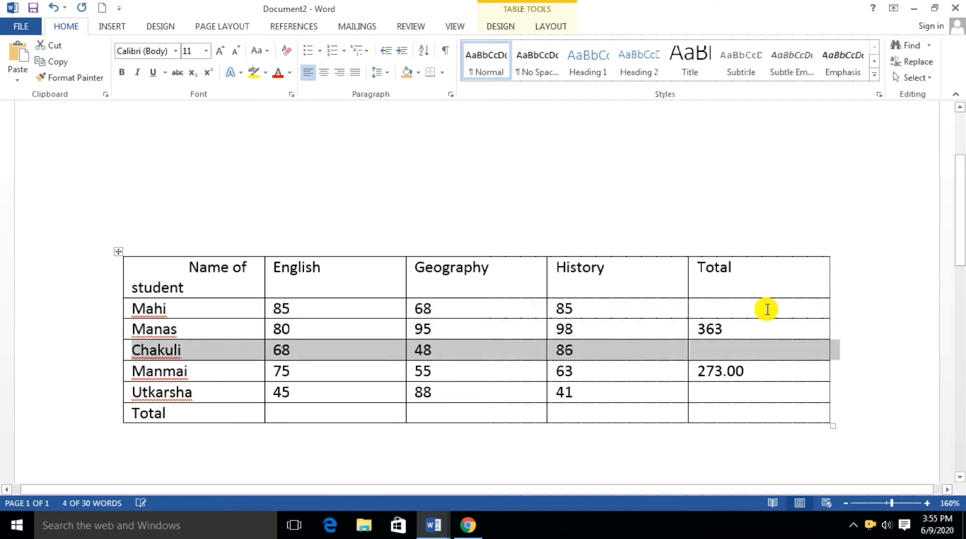
{"action": "key", "text": "alt+shift+Down"}
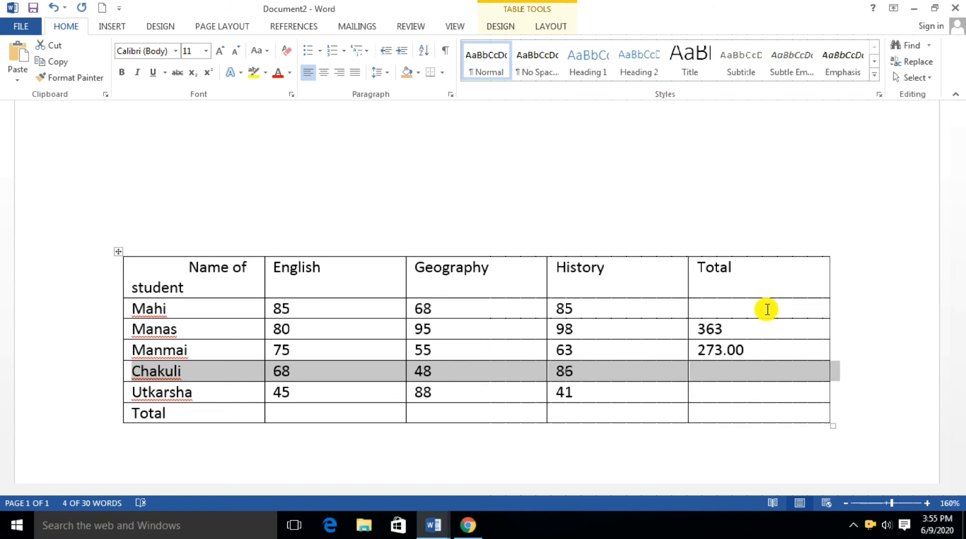
{"action": "key", "text": "alt+shift+Up"}
{"action": "key", "text": "alt+shift+Up"}
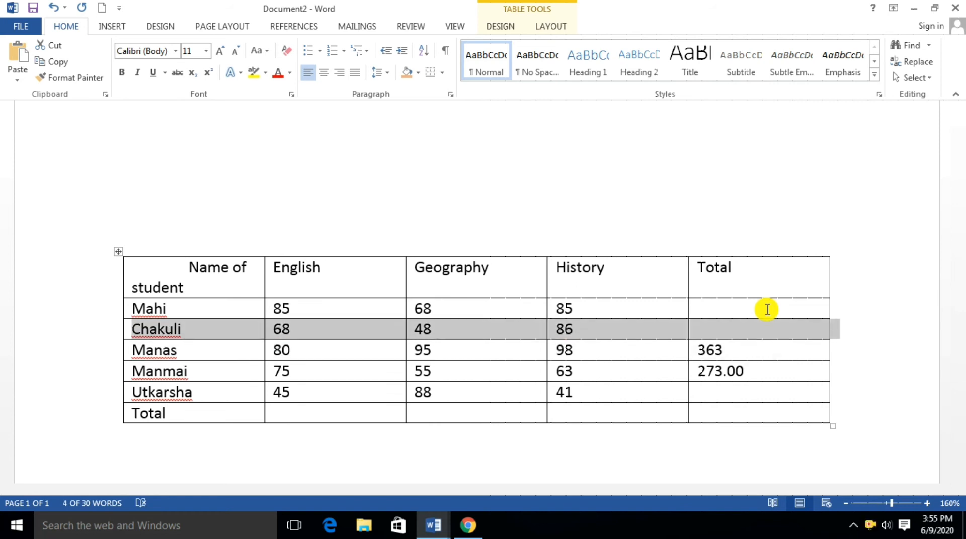
Step: Insert a table with 5 columns and 2 rows directly below the marks table, and undo the insertion
{"action": "left_click", "coordinate": [549, 27]}
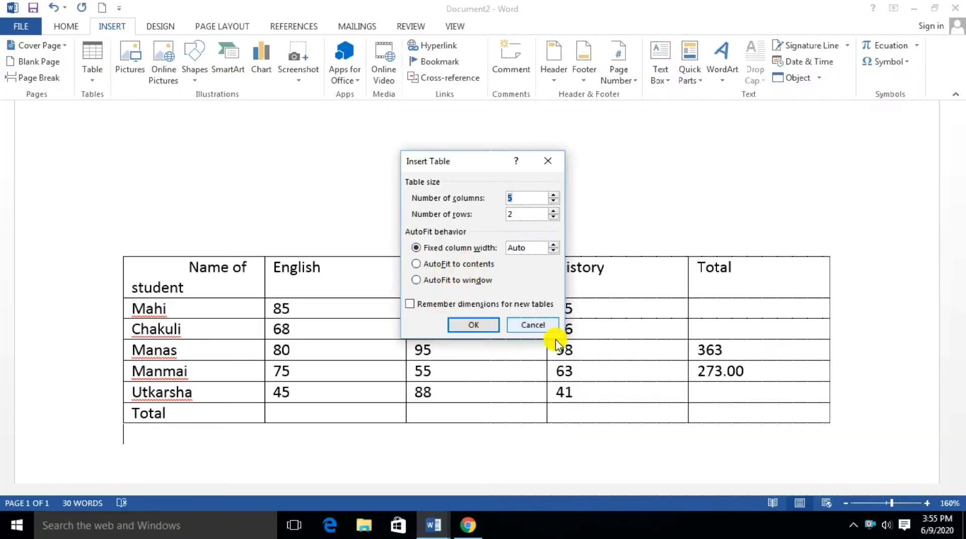
{"action": "left_click", "coordinate": [491, 325]}
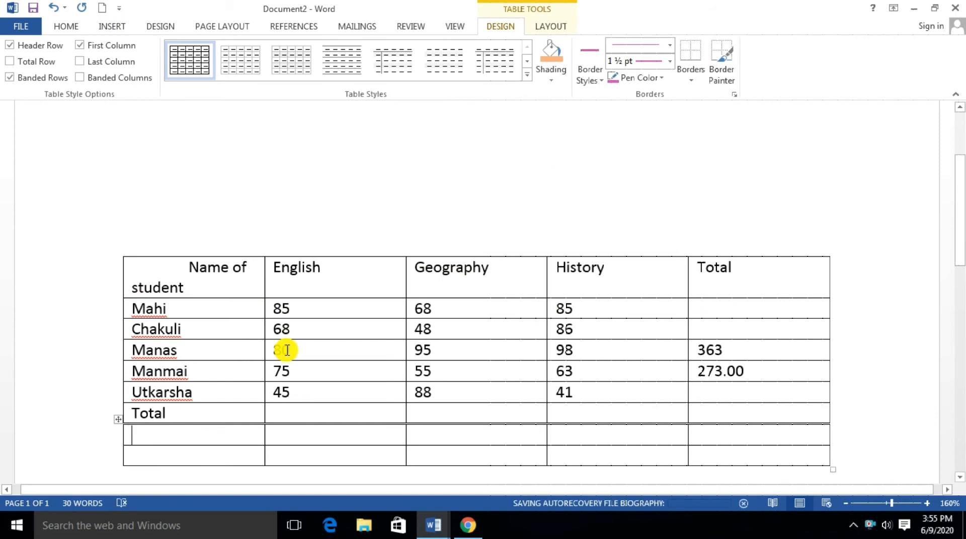
{"action": "key", "text": "ctrl+z"}
{"action": "scroll", "coordinate": [282, 357], "scroll_direction": "down", "scroll_amount": 3}
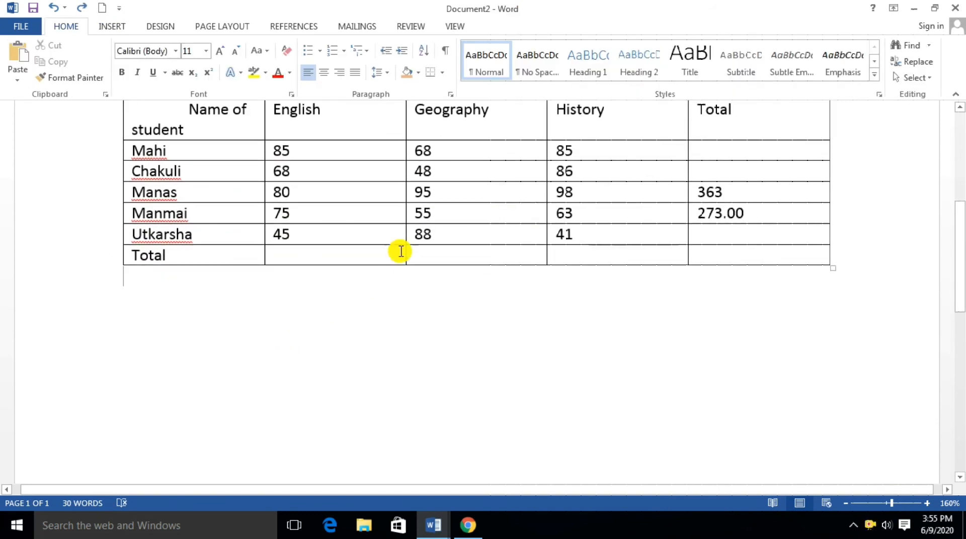
{"action": "scroll", "coordinate": [264, 135], "scroll_direction": "up", "scroll_amount": 3}
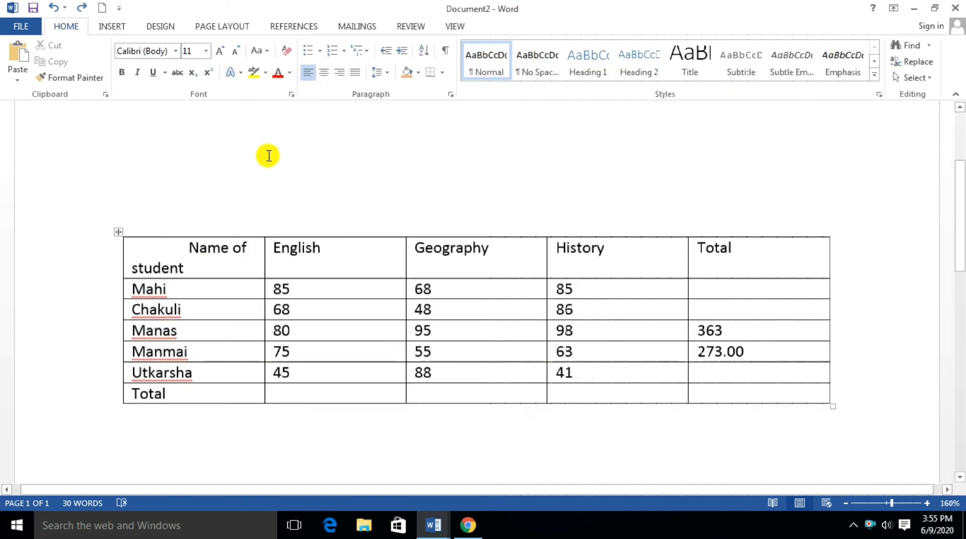
Step: Narrow the Name of student and English columns, and enlarge the whole marks table slightly in width and height
{"action": "left_click_drag", "start_coordinate": [264, 283], "coordinate": [216, 283]}
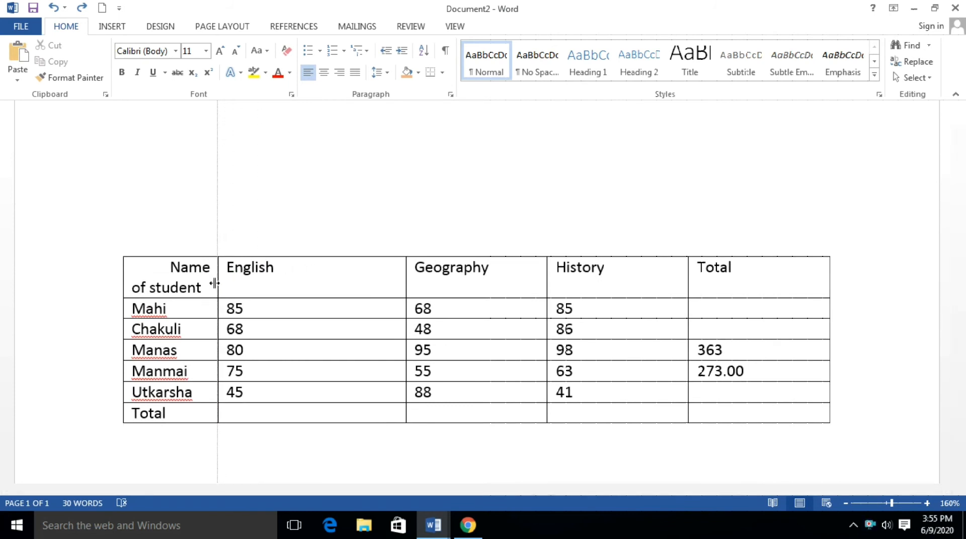
{"action": "left_click_drag", "start_coordinate": [219, 283], "coordinate": [218, 284]}
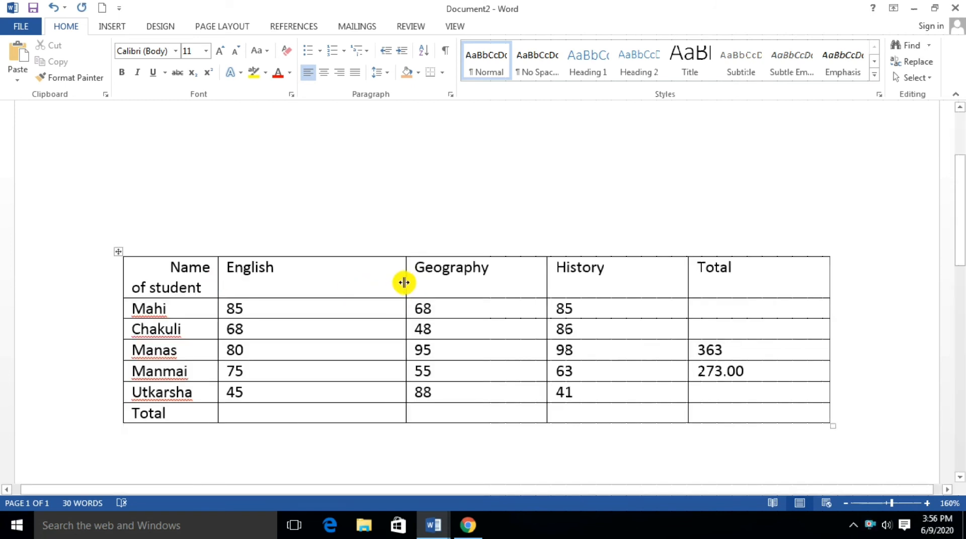
{"action": "left_click_drag", "start_coordinate": [404, 283], "coordinate": [333, 284]}
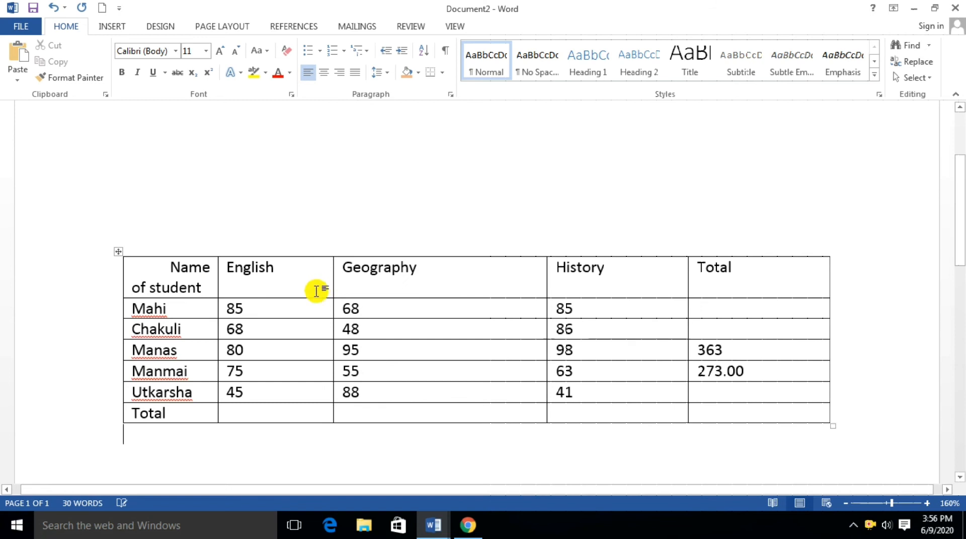
{"action": "scroll", "coordinate": [830, 349], "scroll_direction": "down", "scroll_amount": 1}
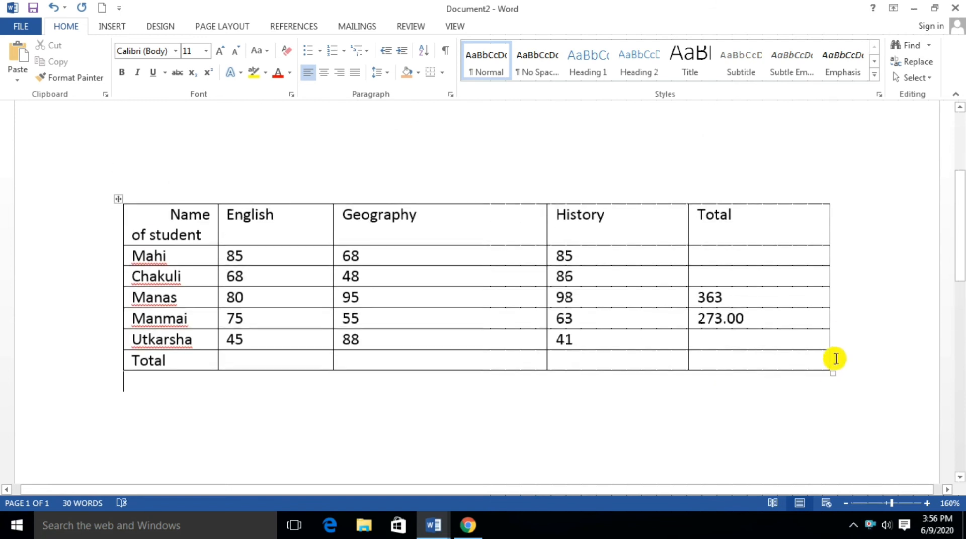
{"action": "left_click_drag", "start_coordinate": [832, 372], "coordinate": [866, 409]}
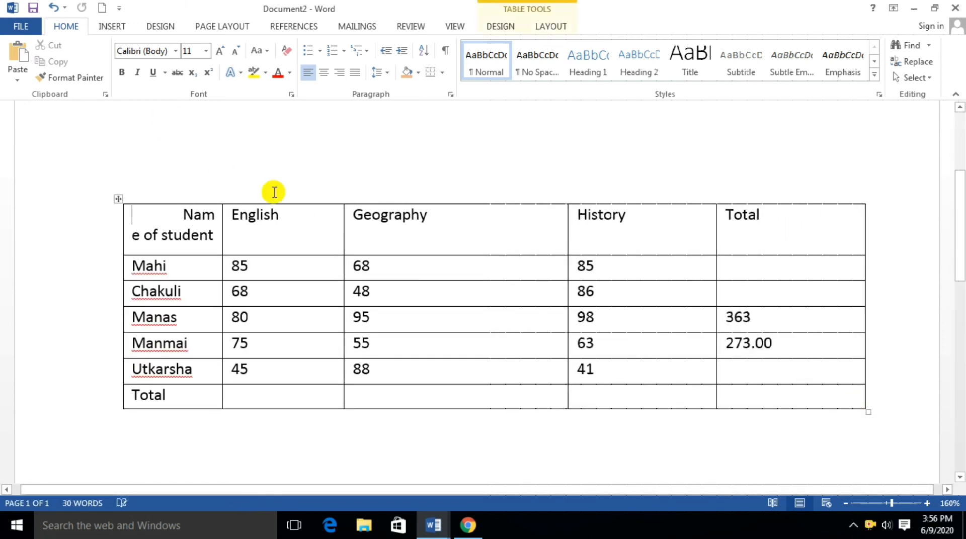
Step: Reduce the header row's height to fit its two text lines, and make the Total row more than three times taller
{"action": "left_click_drag", "start_coordinate": [379, 254], "coordinate": [372, 234]}
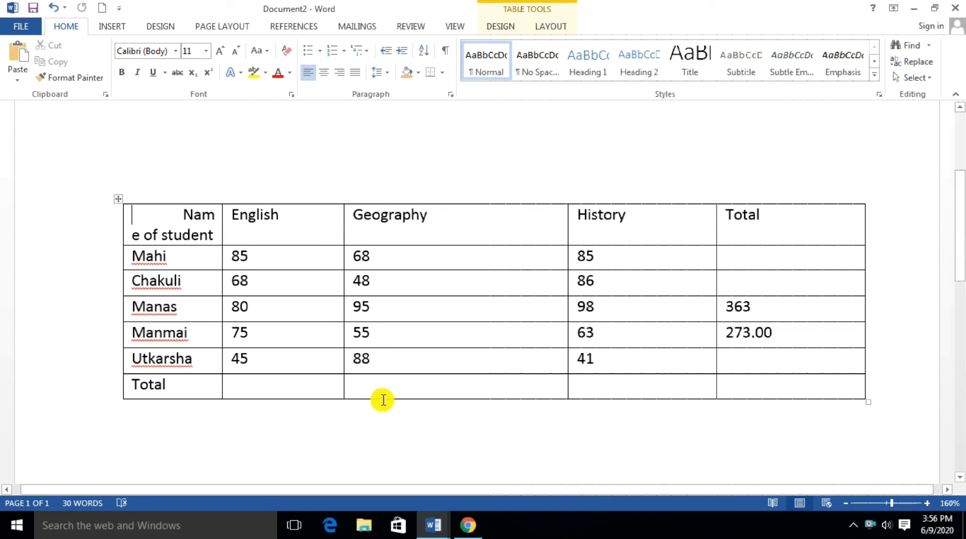
{"action": "left_click_drag", "start_coordinate": [381, 398], "coordinate": [378, 460]}
{"action": "scroll", "coordinate": [308, 250], "scroll_direction": "up", "scroll_amount": 4}
{"action": "scroll", "coordinate": [309, 250], "scroll_direction": "down", "scroll_amount": 4}
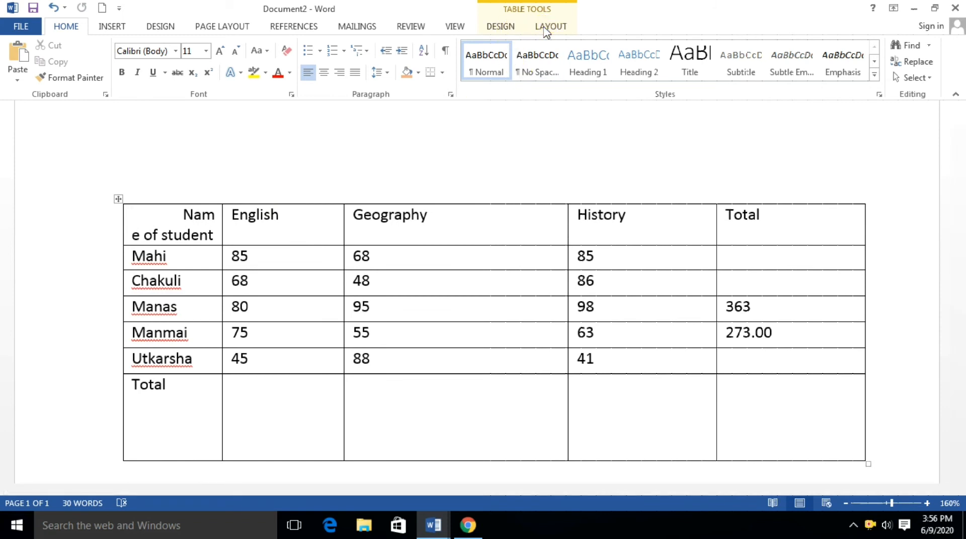
Step: Set the header row's height to 0.8"
{"action": "left_click", "coordinate": [548, 28]}
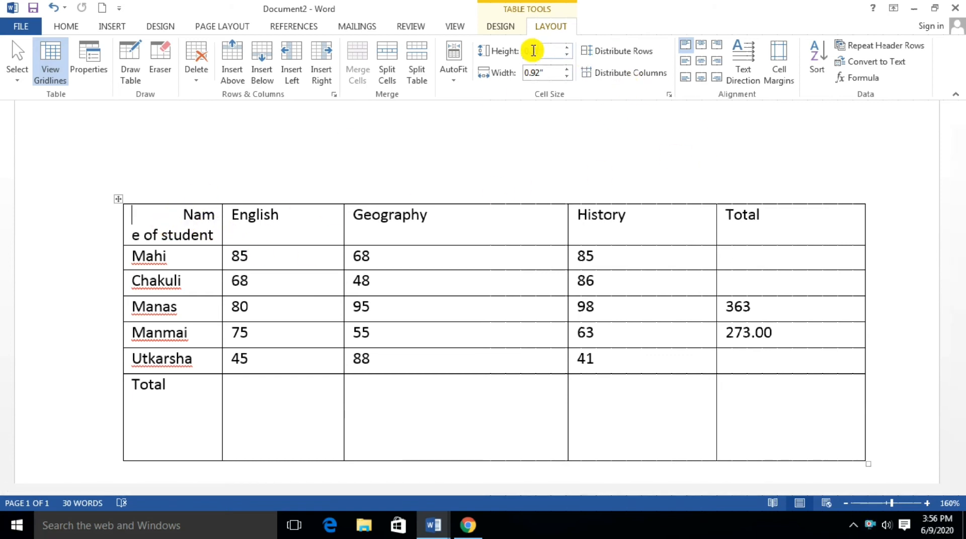
{"action": "left_click", "coordinate": [568, 46]}
{"action": "left_click", "coordinate": [568, 46]}
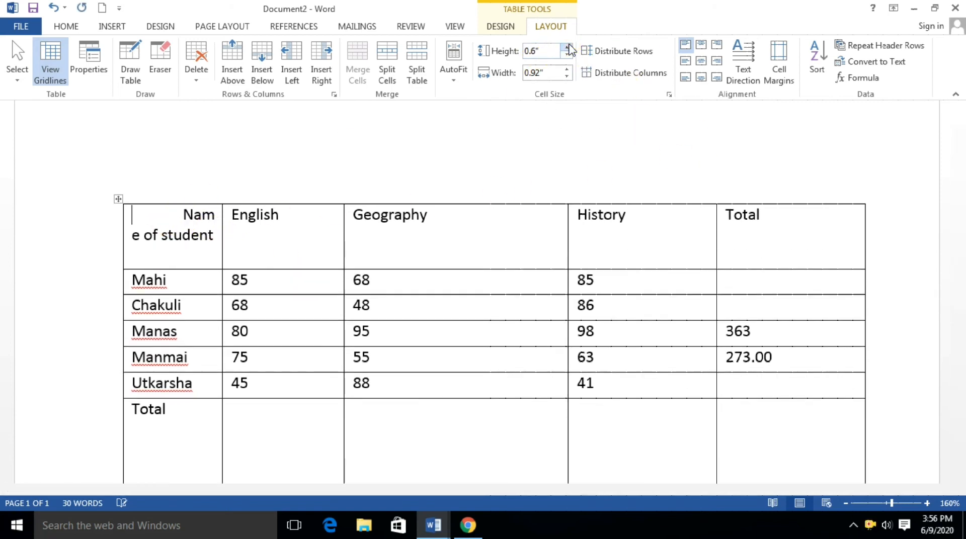
{"action": "left_click", "coordinate": [568, 47]}
{"action": "left_click", "coordinate": [568, 46]}
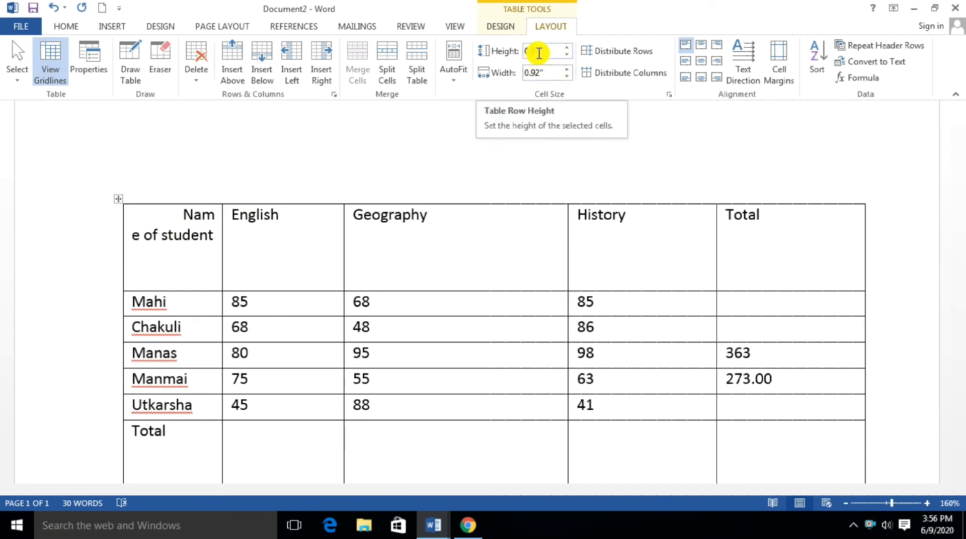
Step: Set the width of the Name of student column to 1.3"
{"action": "left_click", "coordinate": [567, 70]}
{"action": "left_click", "coordinate": [567, 70]}
{"action": "left_click", "coordinate": [567, 70]}
{"action": "left_click", "coordinate": [568, 70]}
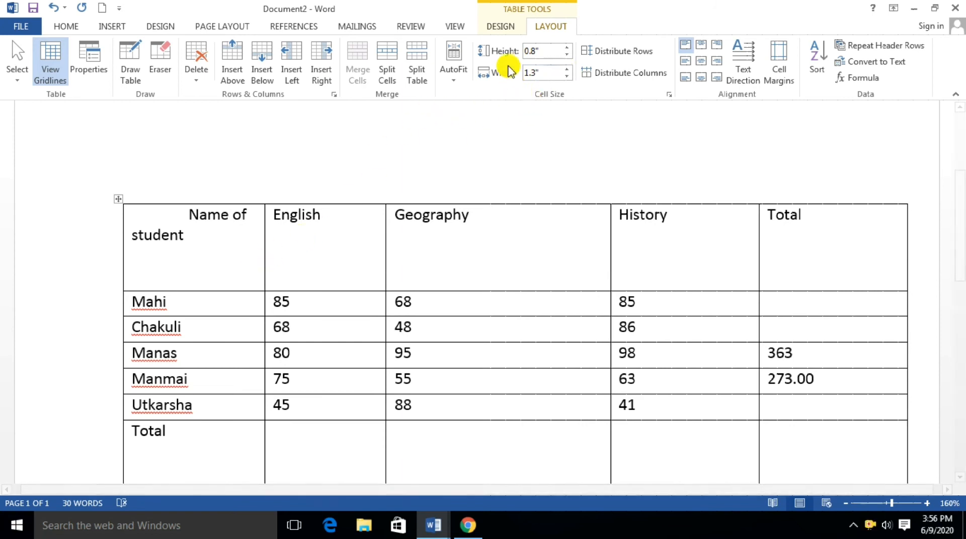
Step: Distribute all rows and columns of the whole marks table evenly
{"action": "left_click", "coordinate": [119, 201]}
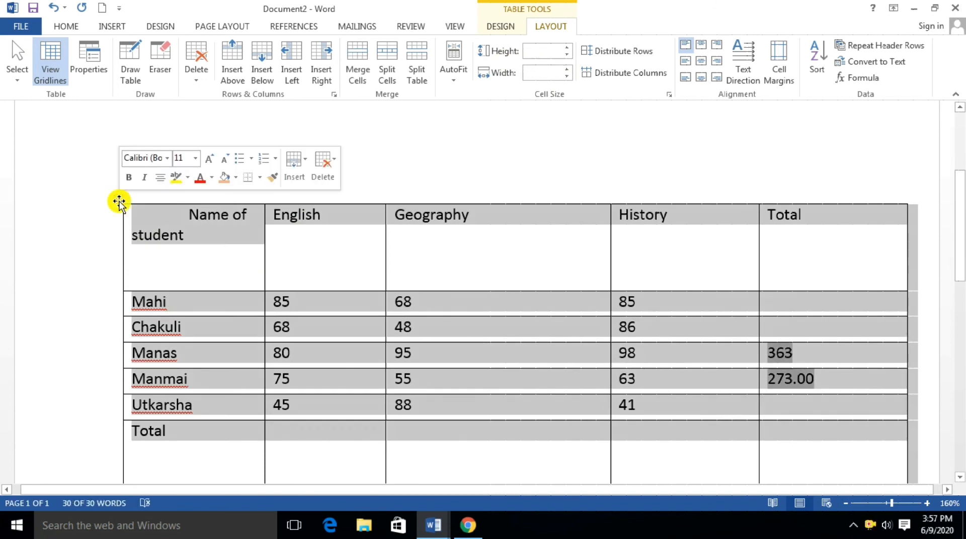
{"action": "left_click", "coordinate": [619, 53]}
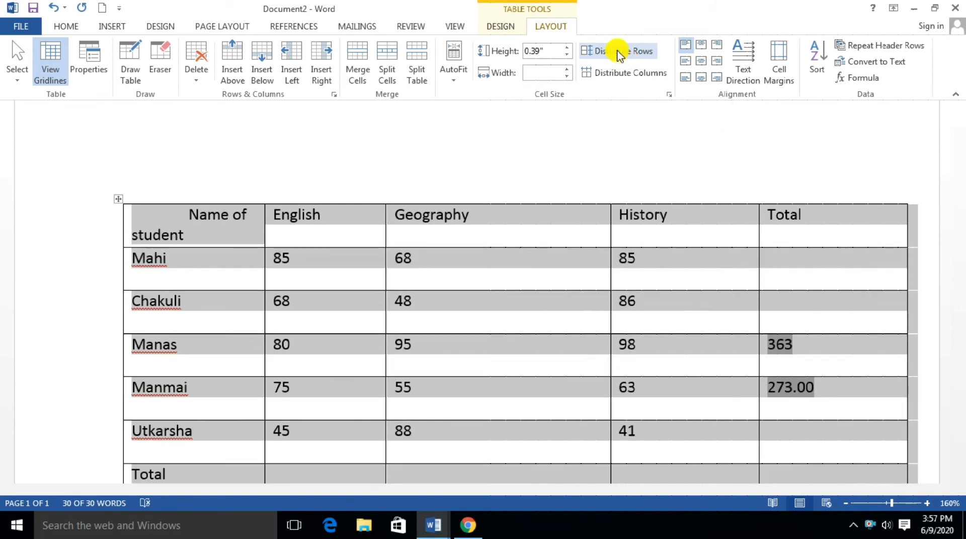
{"action": "scroll", "coordinate": [606, 252], "scroll_direction": "down", "scroll_amount": 4}
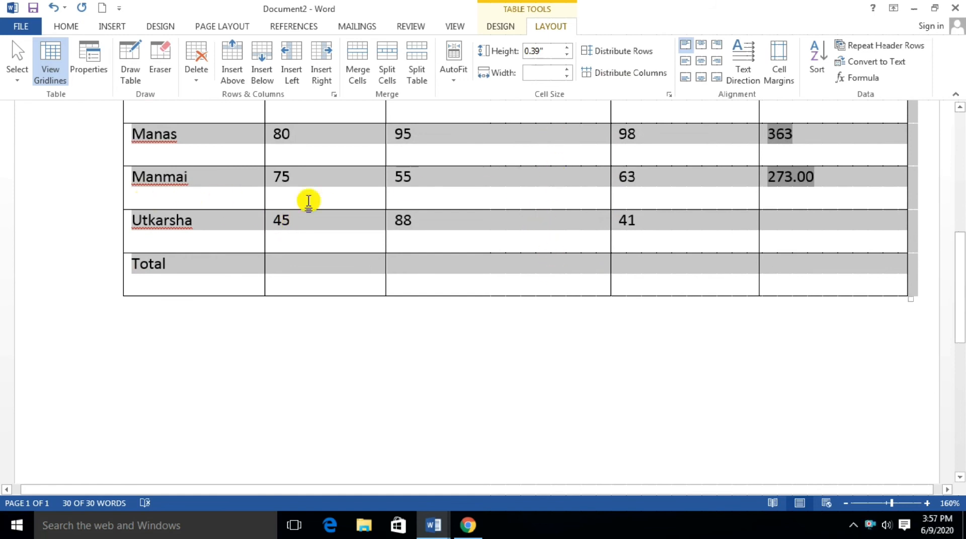
{"action": "scroll", "coordinate": [571, 188], "scroll_direction": "up", "scroll_amount": 2}
{"action": "left_click", "coordinate": [642, 74]}
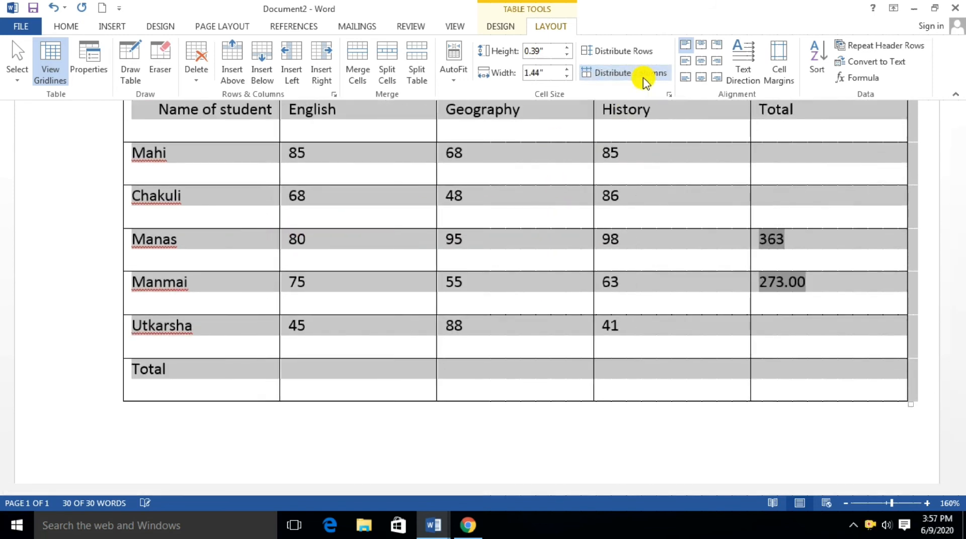
{"action": "scroll", "coordinate": [593, 203], "scroll_direction": "up", "scroll_amount": 2}
{"action": "scroll", "coordinate": [593, 203], "scroll_direction": "down", "scroll_amount": 2}
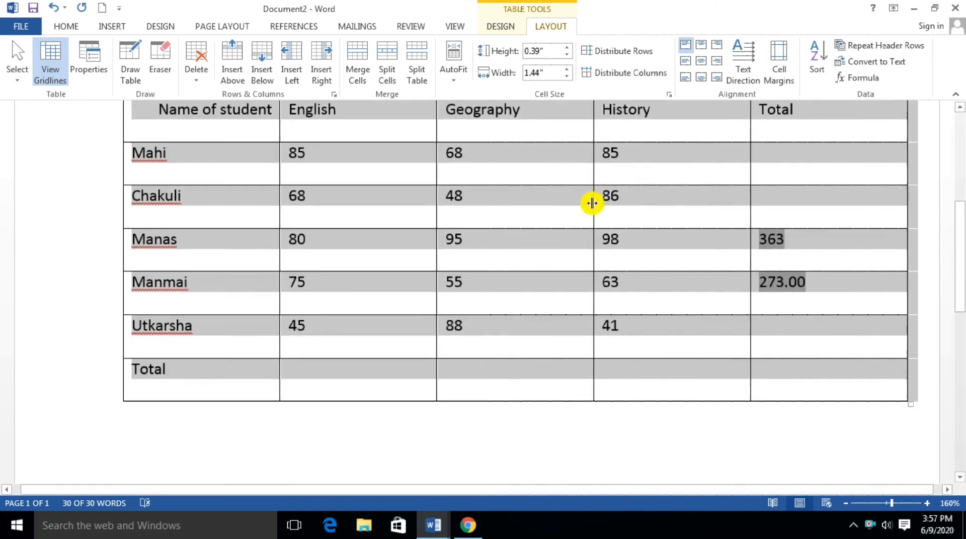
{"action": "scroll", "coordinate": [591, 203], "scroll_direction": "up", "scroll_amount": 2}
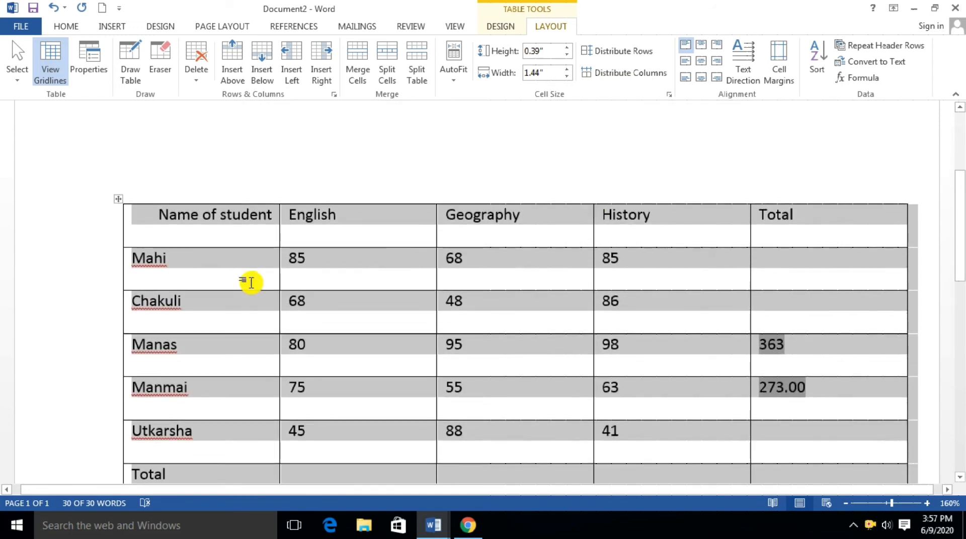
Step: Widen the Name of student column to about 2.18" by moving its border with the English column
{"action": "left_click", "coordinate": [212, 227]}
{"action": "scroll", "coordinate": [212, 228], "scroll_direction": "down", "scroll_amount": 2}
{"action": "scroll", "coordinate": [213, 227], "scroll_direction": "up", "scroll_amount": 2}
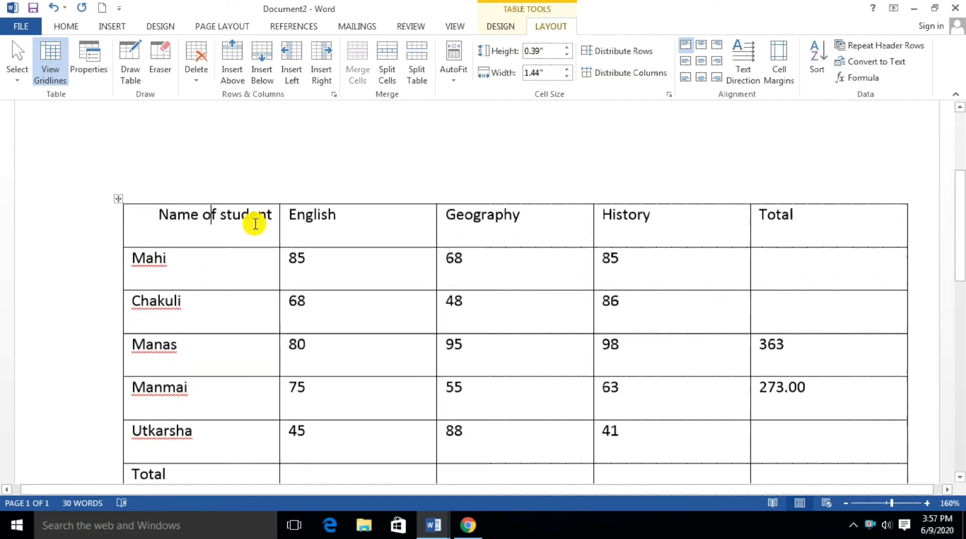
{"action": "left_click_drag", "start_coordinate": [279, 229], "coordinate": [369, 239]}
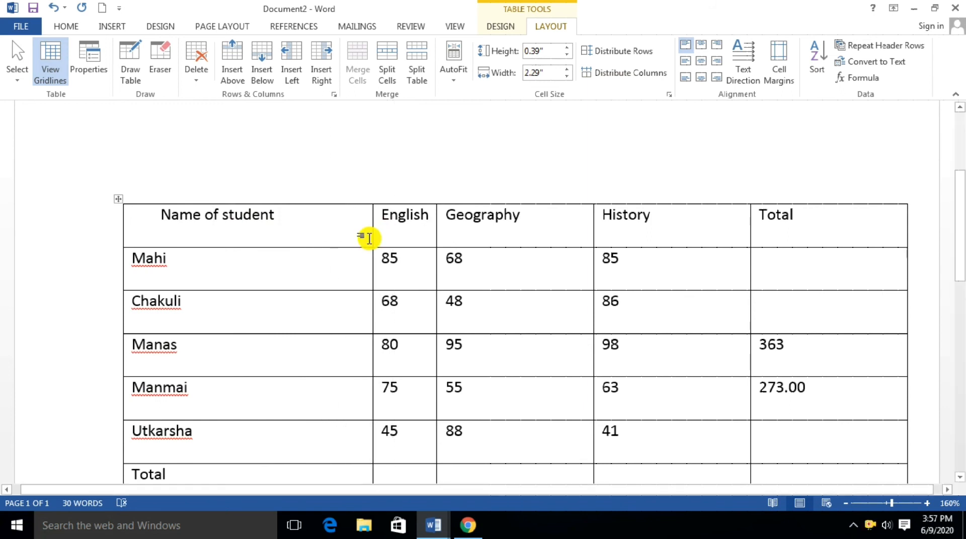
{"action": "mouse_move", "coordinate": [373, 228]}
{"action": "left_mouse_down"}
{"action": "mouse_move", "coordinate": [313, 237]}
{"action": "mouse_move", "coordinate": [361, 236]}
{"action": "left_mouse_up"}
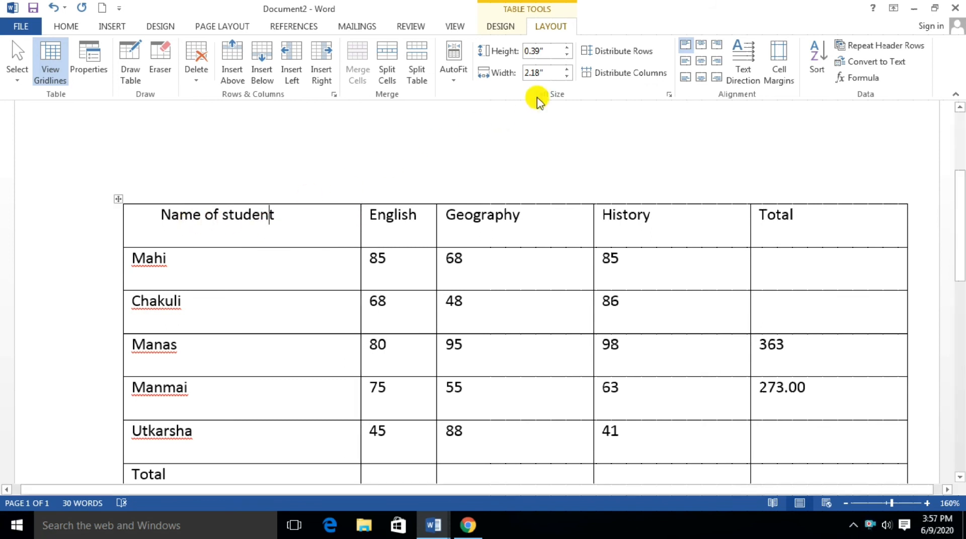
Step: Try the top center, top right and center left alignments on the Name of student cell, and settle on centered both ways
{"action": "left_click", "coordinate": [700, 46]}
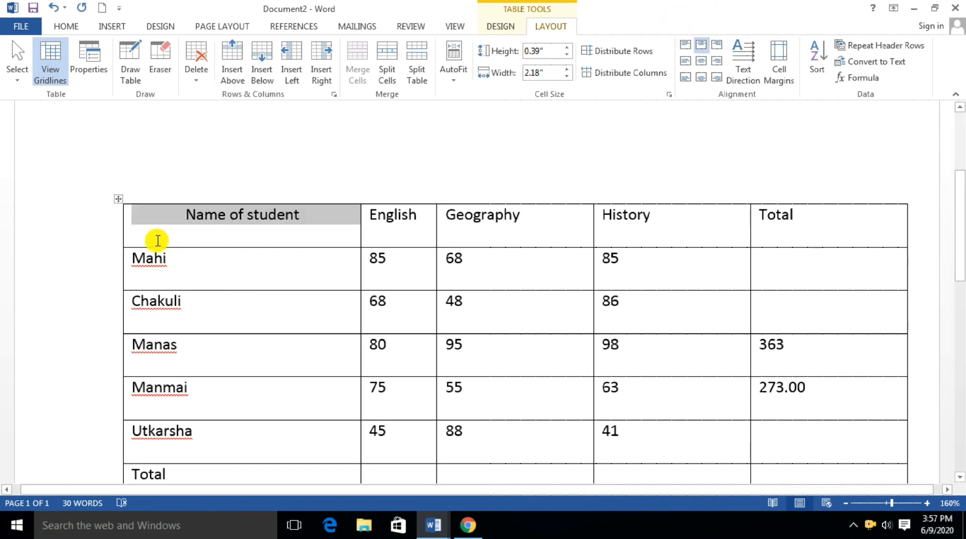
{"action": "left_click", "coordinate": [716, 45]}
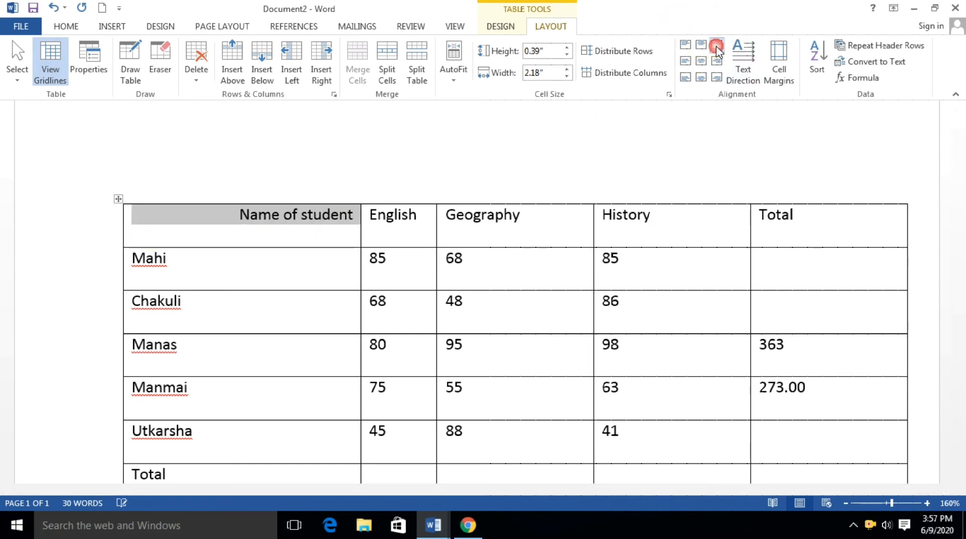
{"action": "left_click", "coordinate": [685, 61]}
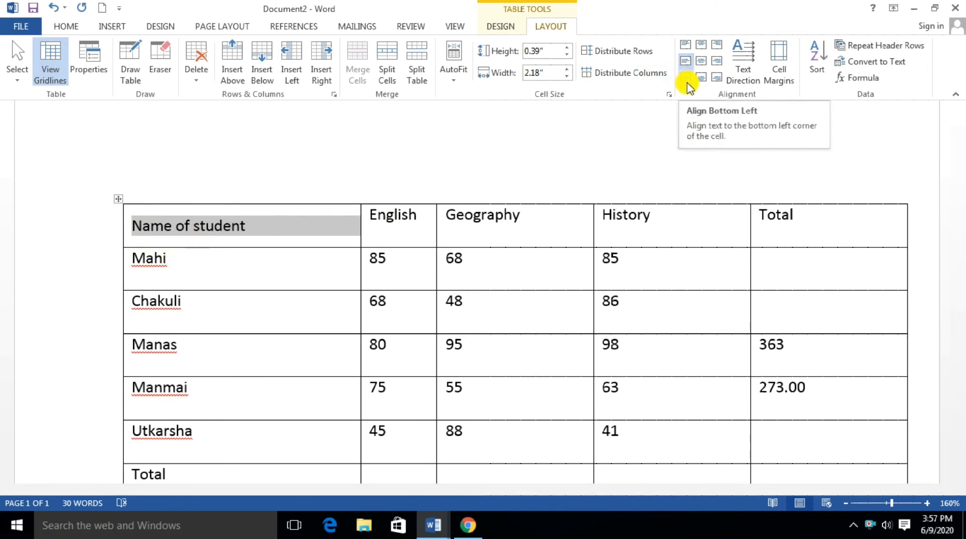
{"action": "left_click", "coordinate": [700, 61]}
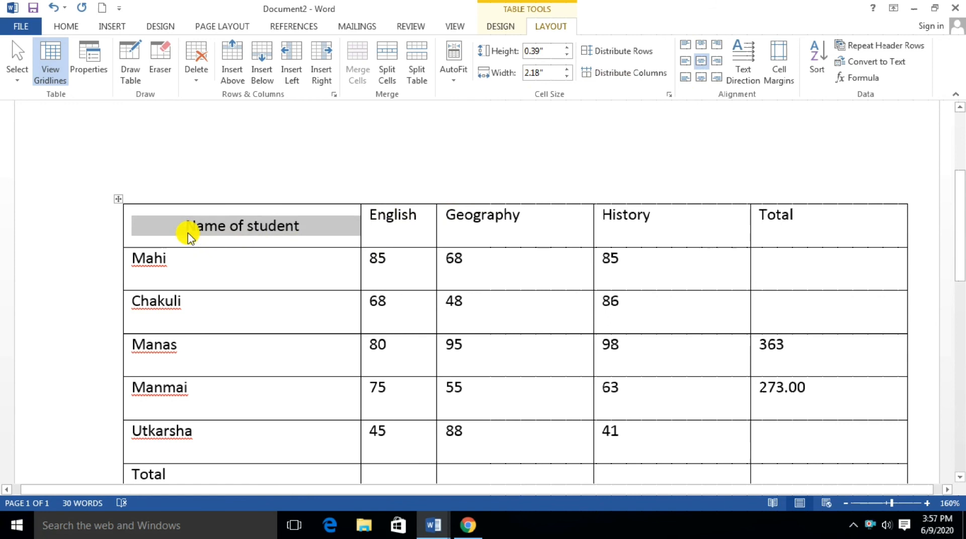
Step: Cycle the text direction of the Name of student cell through its vertical orientations and back to horizontal
{"action": "left_click", "coordinate": [745, 59]}
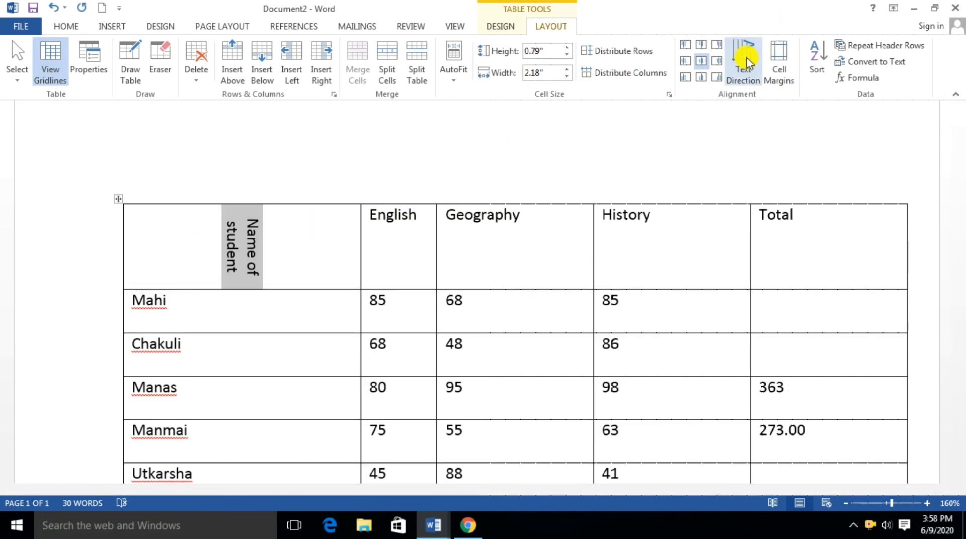
{"action": "left_click", "coordinate": [746, 61]}
{"action": "left_click", "coordinate": [745, 60]}
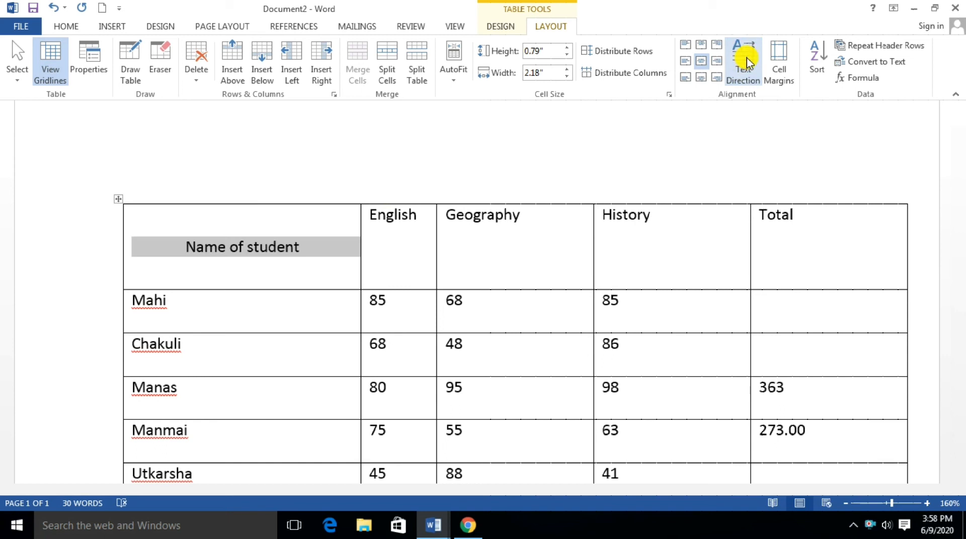
{"action": "left_click", "coordinate": [746, 59]}
{"action": "left_click", "coordinate": [746, 59]}
{"action": "left_click", "coordinate": [746, 59]}
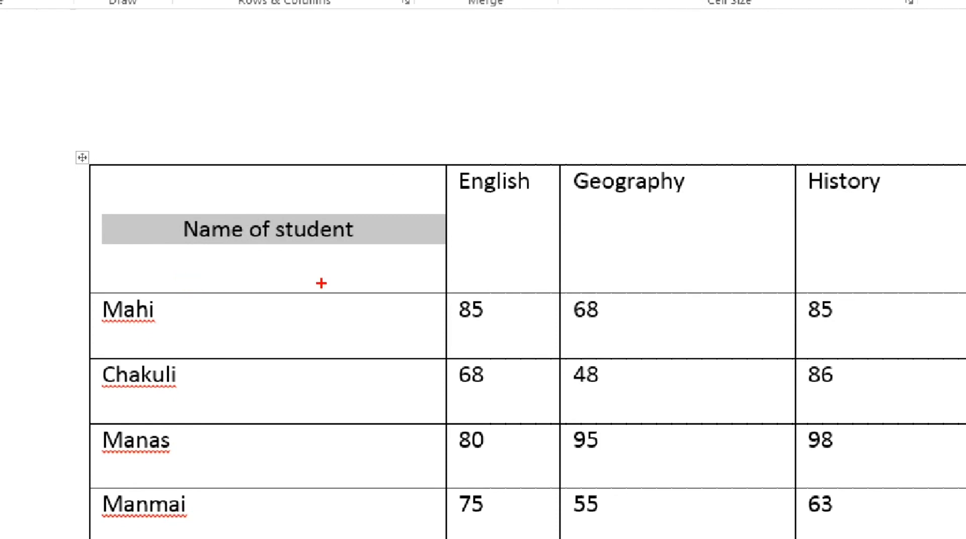
{"action": "mouse_move", "coordinate": [93, 172]}
{"action": "left_mouse_down"}
{"action": "mouse_move", "coordinate": [408, 326]}
{"action": "mouse_move", "coordinate": [445, 309]}
{"action": "mouse_move", "coordinate": [446, 292]}
{"action": "left_mouse_up"}
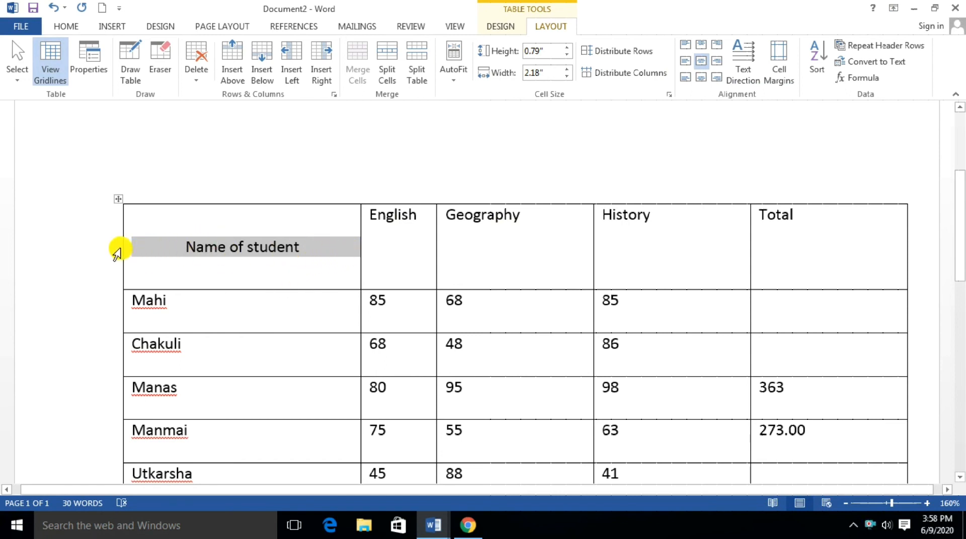
Step: Set the table's default cell margins to 0.05" top, 0.04" bottom, 0.12" left and 0.11" right
{"action": "left_click", "coordinate": [781, 70]}
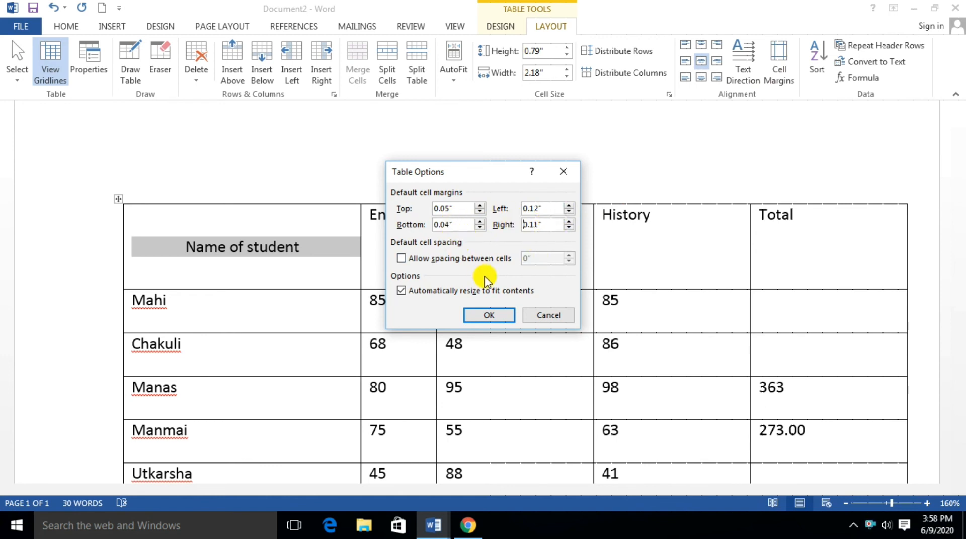
{"action": "left_click", "coordinate": [490, 316]}
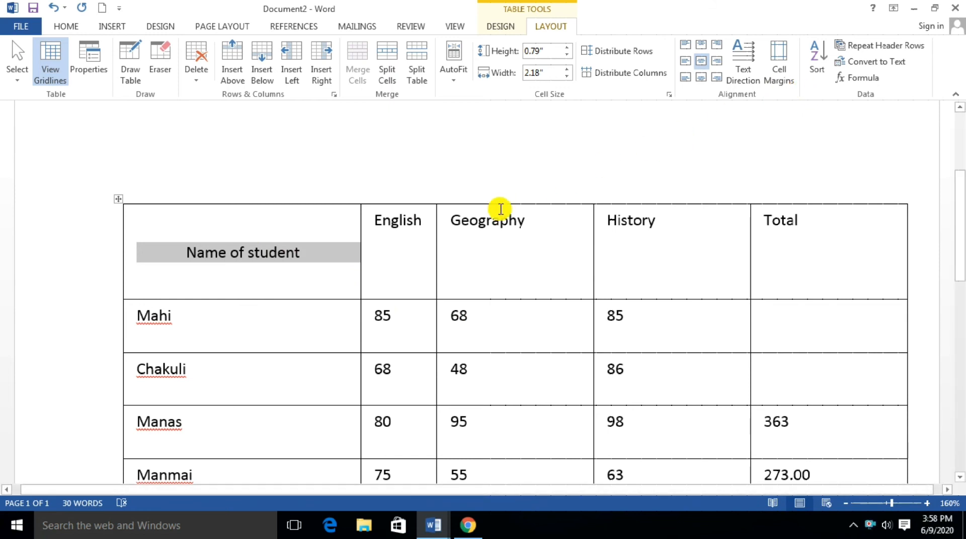
{"action": "scroll", "coordinate": [483, 218], "scroll_direction": "down", "scroll_amount": 5}
{"action": "scroll", "coordinate": [483, 218], "scroll_direction": "up", "scroll_amount": 3}
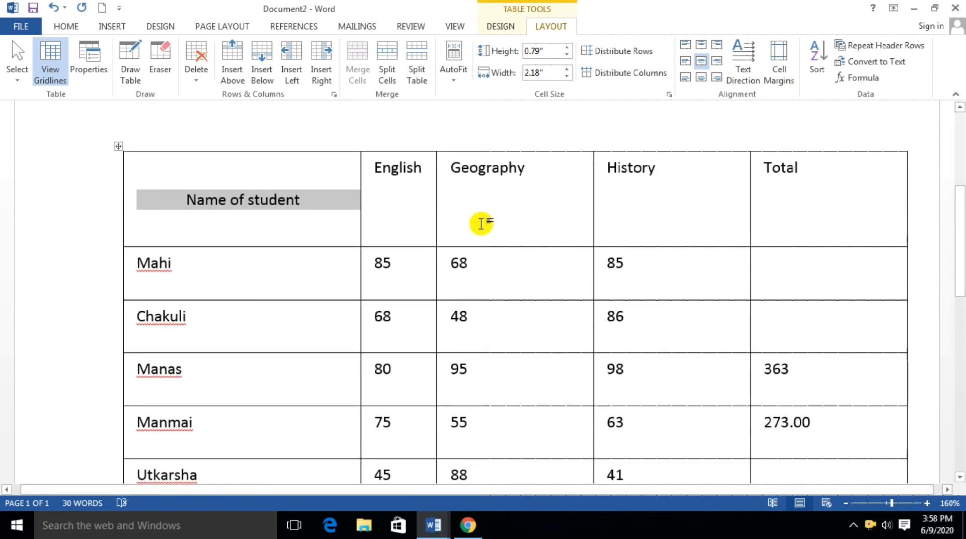
{"action": "left_click", "coordinate": [823, 82]}
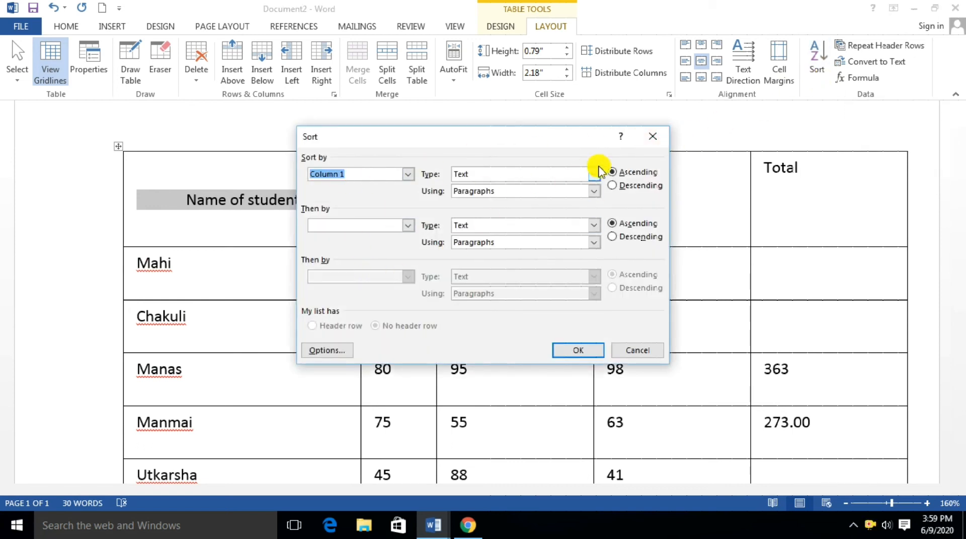
{"action": "left_click", "coordinate": [653, 136]}
{"action": "scroll", "coordinate": [225, 270], "scroll_direction": "down", "scroll_amount": 3}
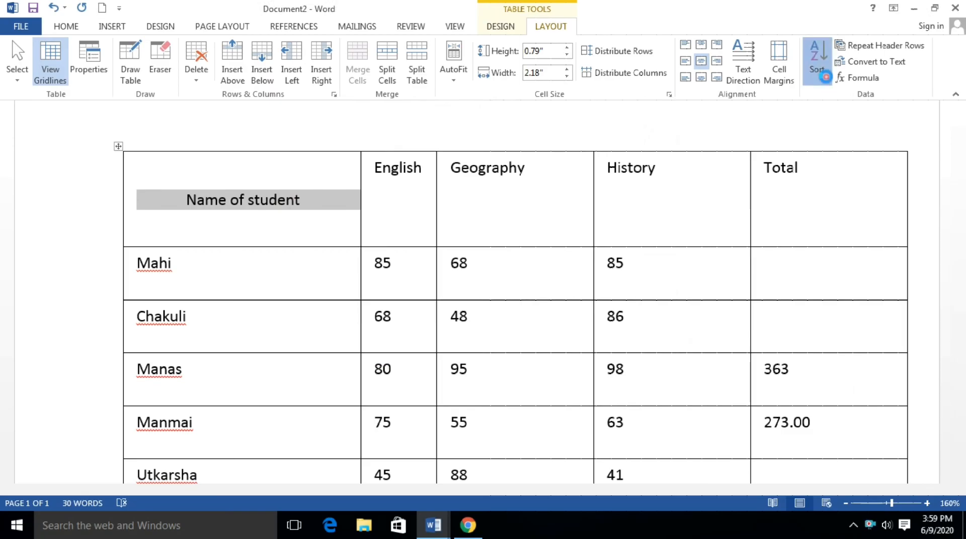
{"action": "left_click", "coordinate": [816, 71]}
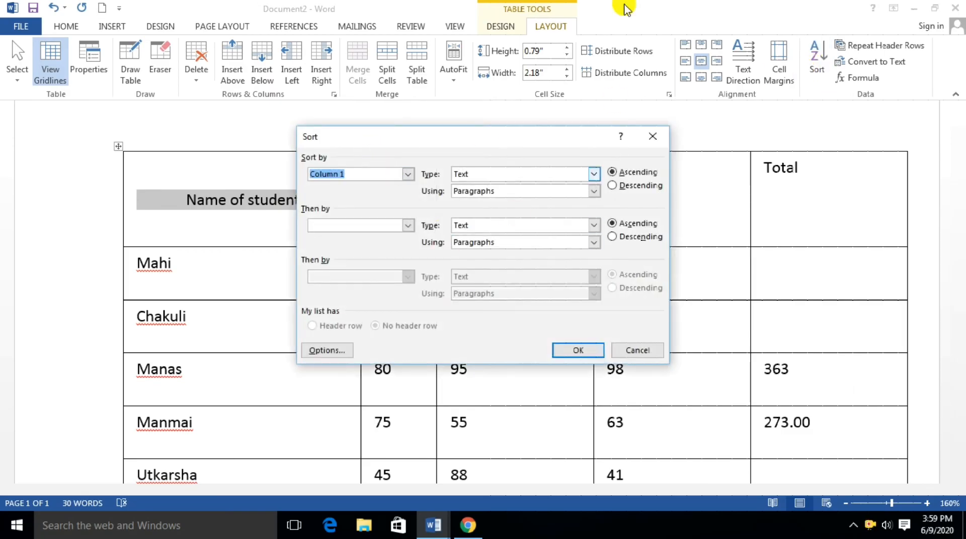
{"action": "left_click", "coordinate": [652, 136]}
Step: Sort the whole marks table by the Name of student column as text in ascending order, keeping the header row
{"action": "left_click", "coordinate": [299, 241]}
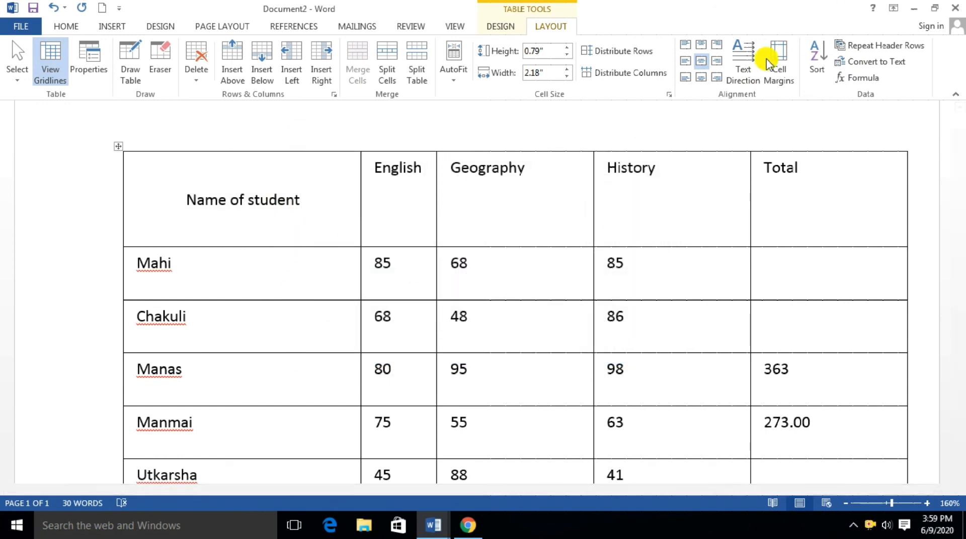
{"action": "left_click", "coordinate": [826, 62]}
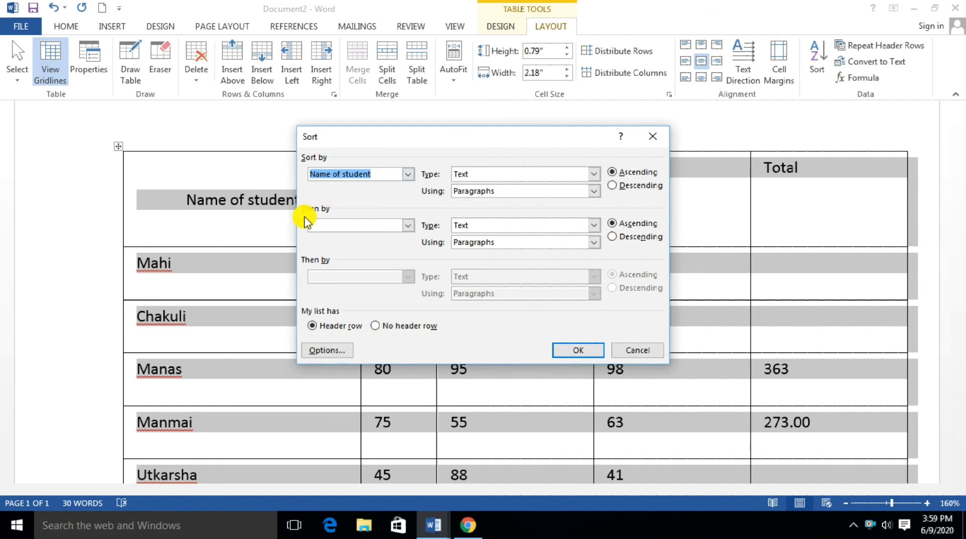
{"action": "left_click_drag", "start_coordinate": [493, 135], "coordinate": [520, 123]}
{"action": "left_click", "coordinate": [394, 155]}
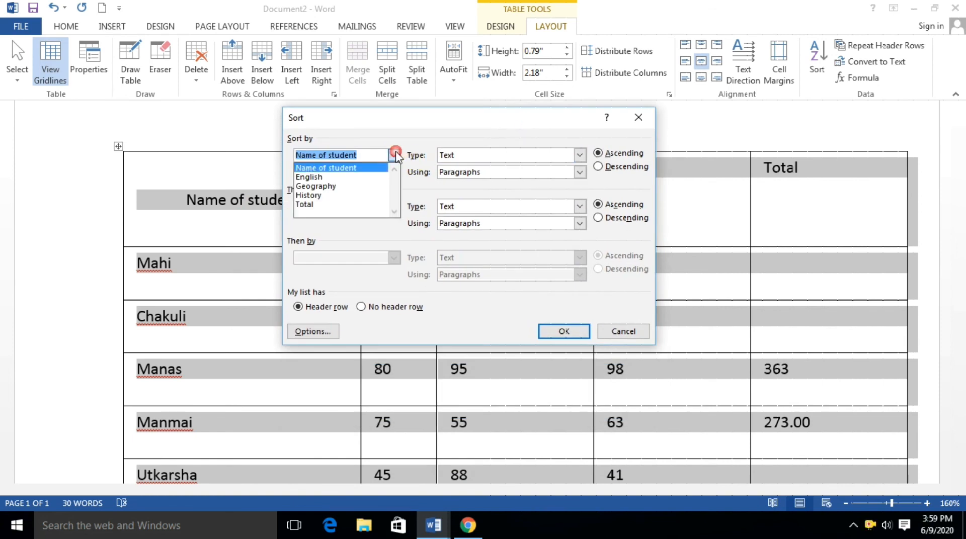
{"action": "left_click", "coordinate": [329, 169]}
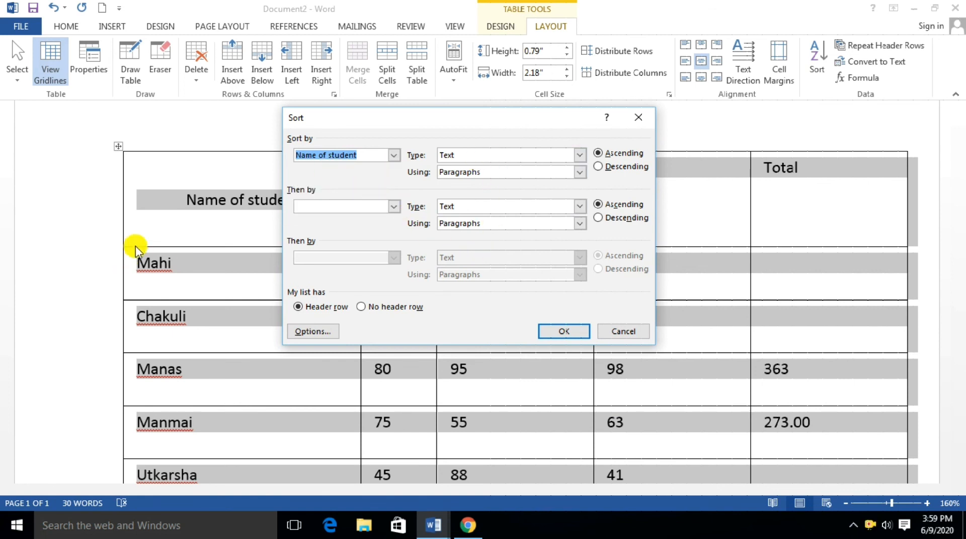
{"action": "left_click", "coordinate": [580, 156]}
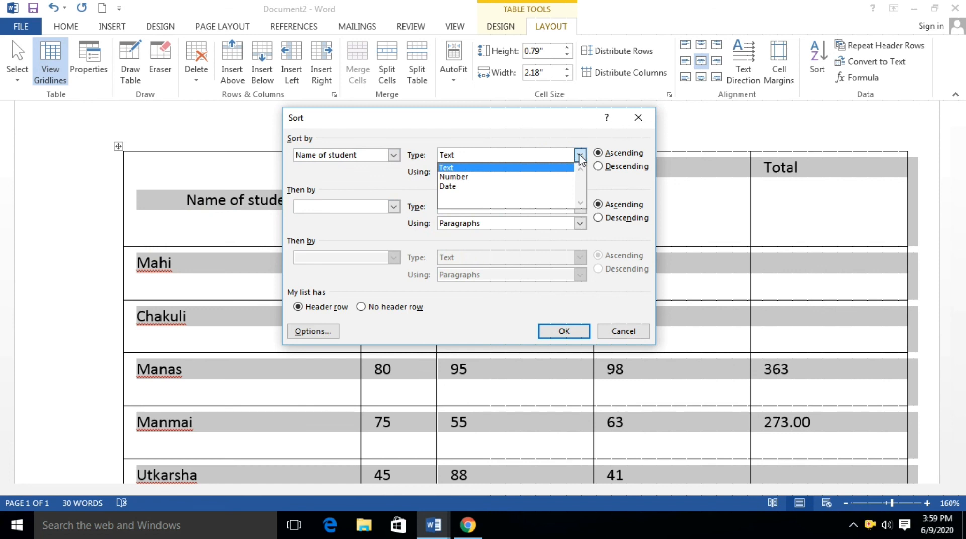
{"action": "left_click", "coordinate": [492, 170]}
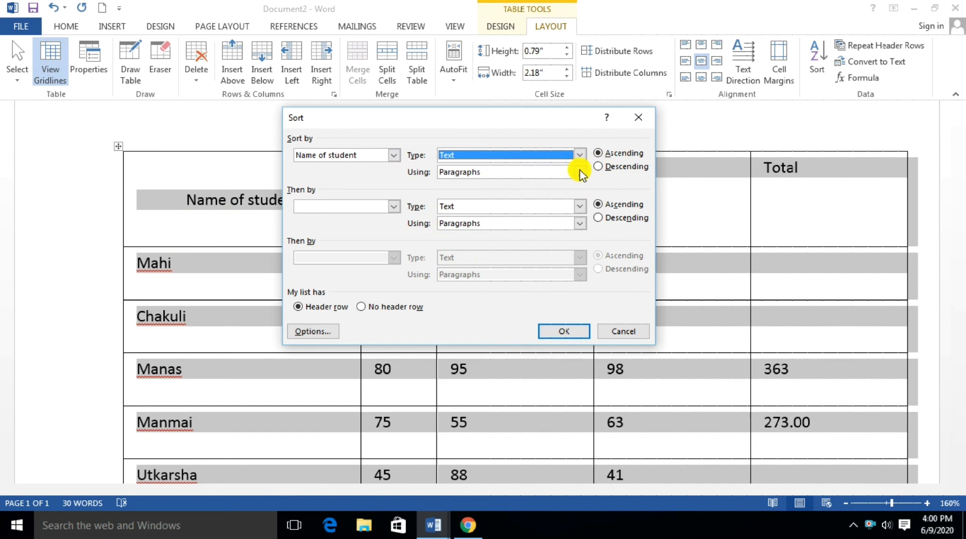
{"action": "left_click", "coordinate": [568, 335]}
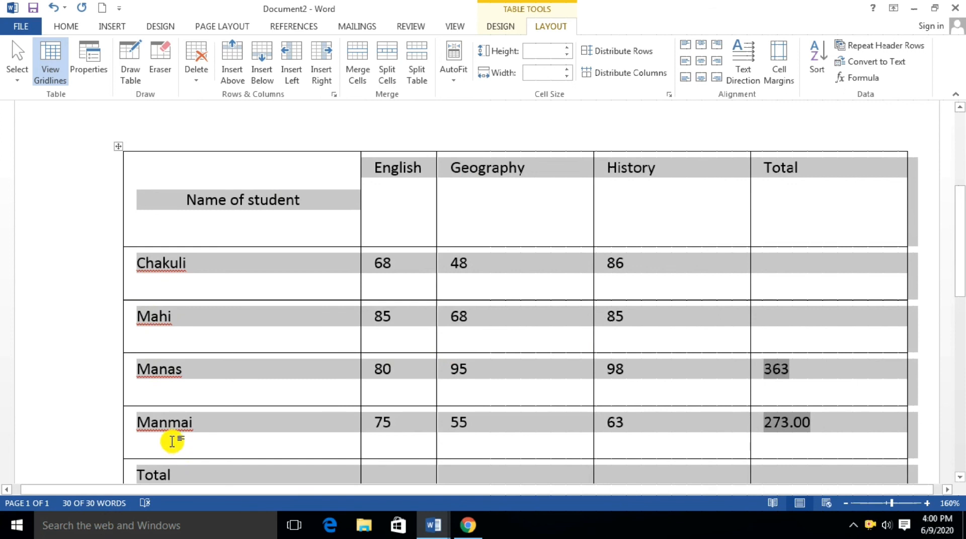
{"action": "scroll", "coordinate": [172, 442], "scroll_direction": "down", "scroll_amount": 1}
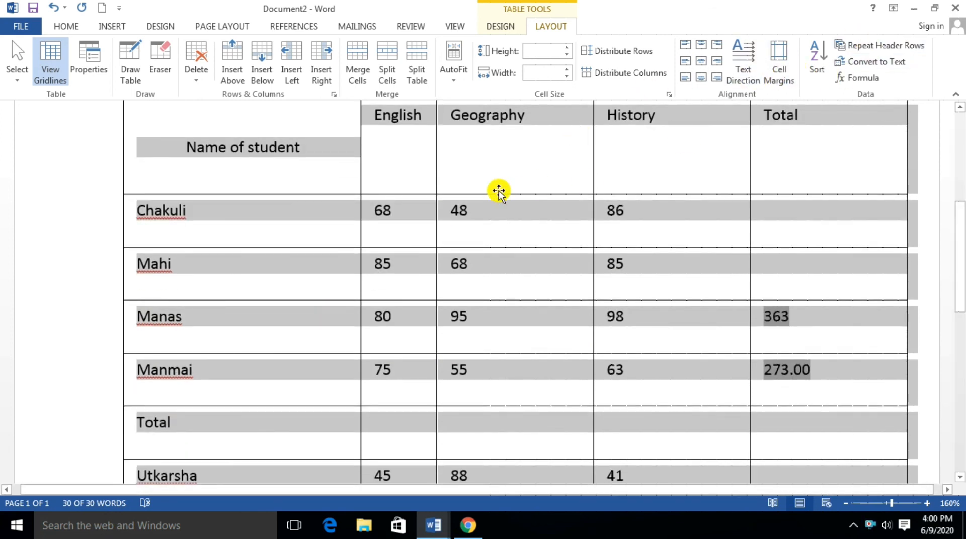
Step: Sort the marks table by the English column as numbers in descending order, keeping the header row
{"action": "left_click", "coordinate": [387, 128]}
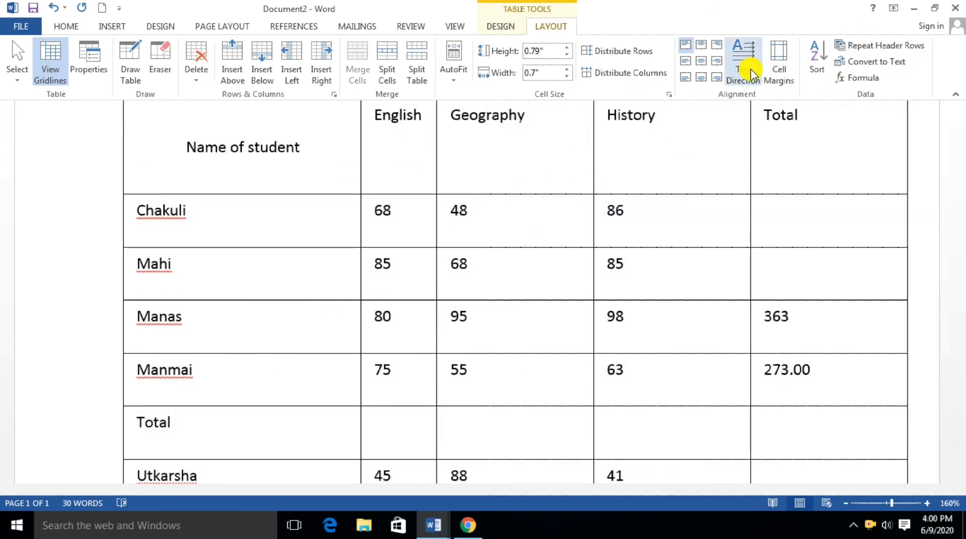
{"action": "left_click", "coordinate": [813, 63]}
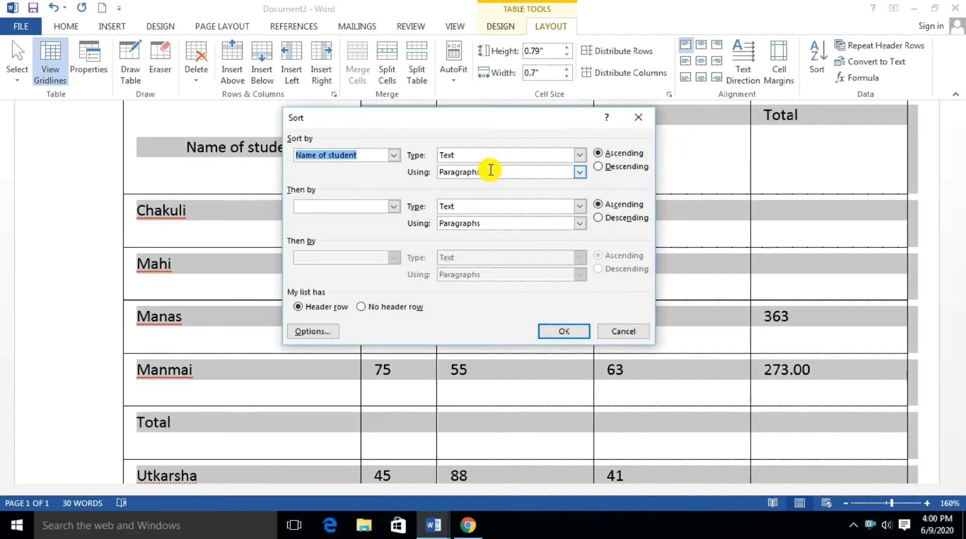
{"action": "left_click", "coordinate": [393, 155]}
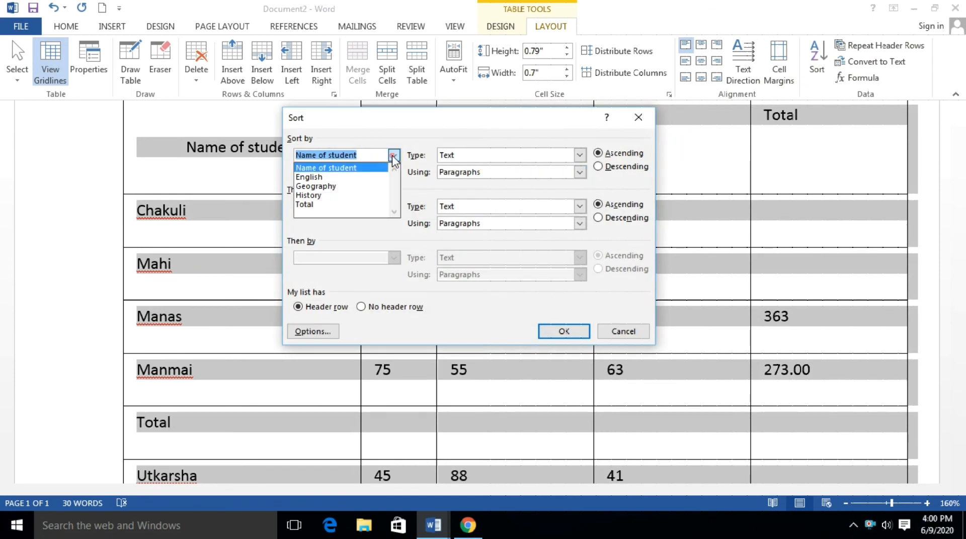
{"action": "left_click", "coordinate": [335, 179]}
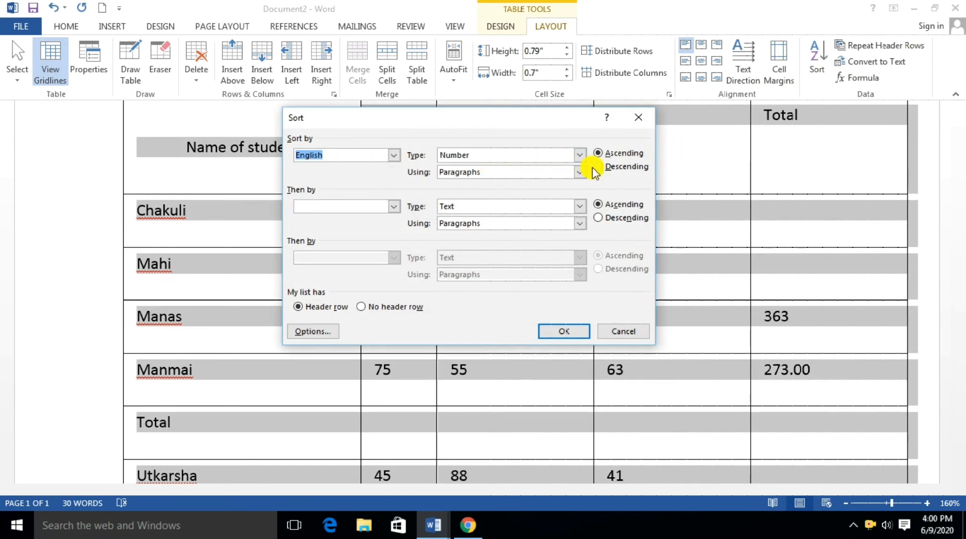
{"action": "left_click_drag", "start_coordinate": [543, 128], "coordinate": [715, 171]}
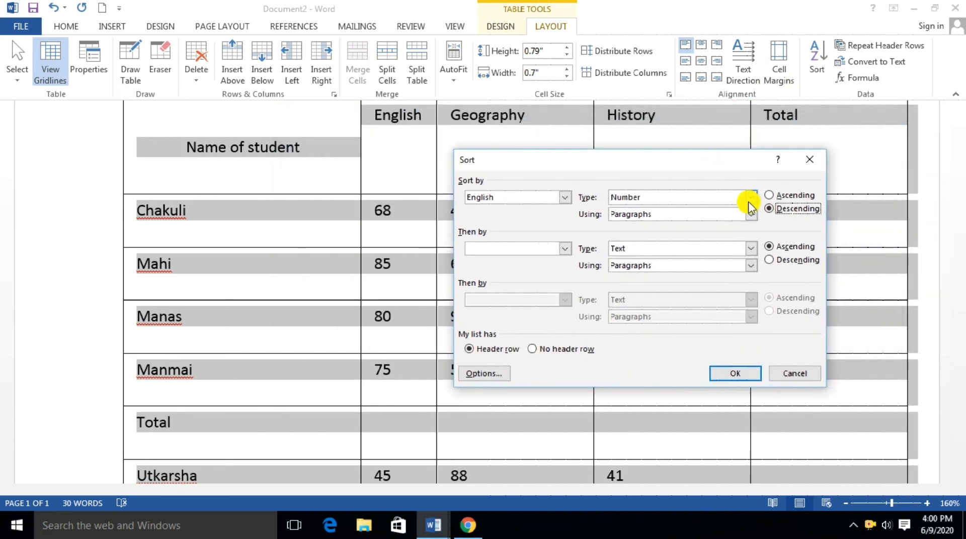
{"action": "left_click", "coordinate": [742, 377]}
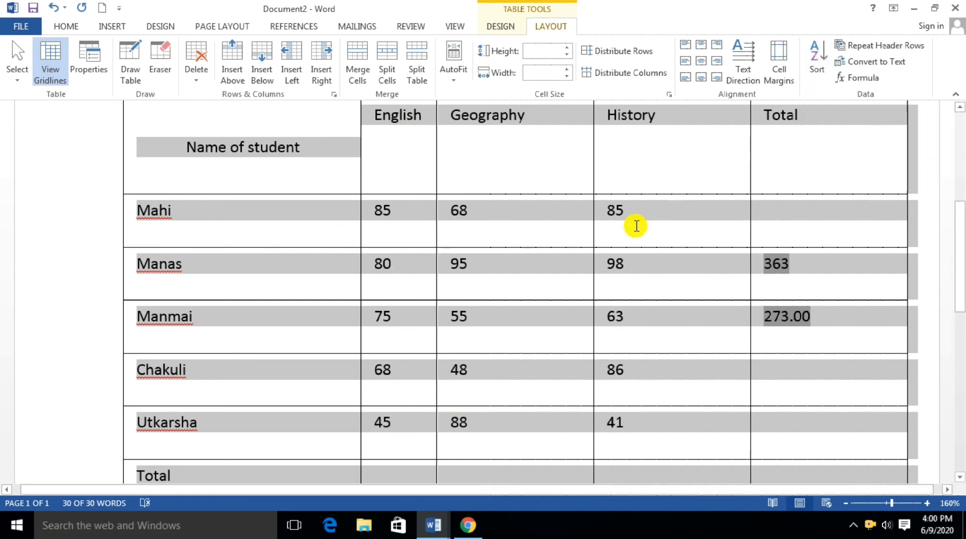
Step: Examine the order of the rows in the sorted marks table, from the header down to the Total row
{"action": "scroll", "coordinate": [635, 257], "scroll_direction": "down", "scroll_amount": 1}
{"action": "scroll", "coordinate": [637, 255], "scroll_direction": "up", "scroll_amount": 3}
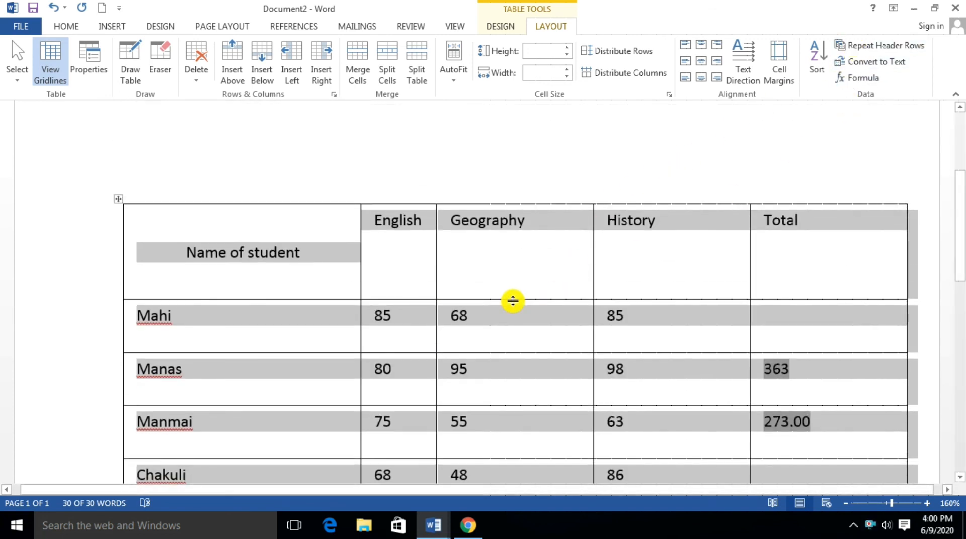
{"action": "scroll", "coordinate": [511, 302], "scroll_direction": "up", "scroll_amount": 2}
{"action": "scroll", "coordinate": [513, 300], "scroll_direction": "down", "scroll_amount": 3}
{"action": "scroll", "coordinate": [513, 299], "scroll_direction": "down", "scroll_amount": 10}
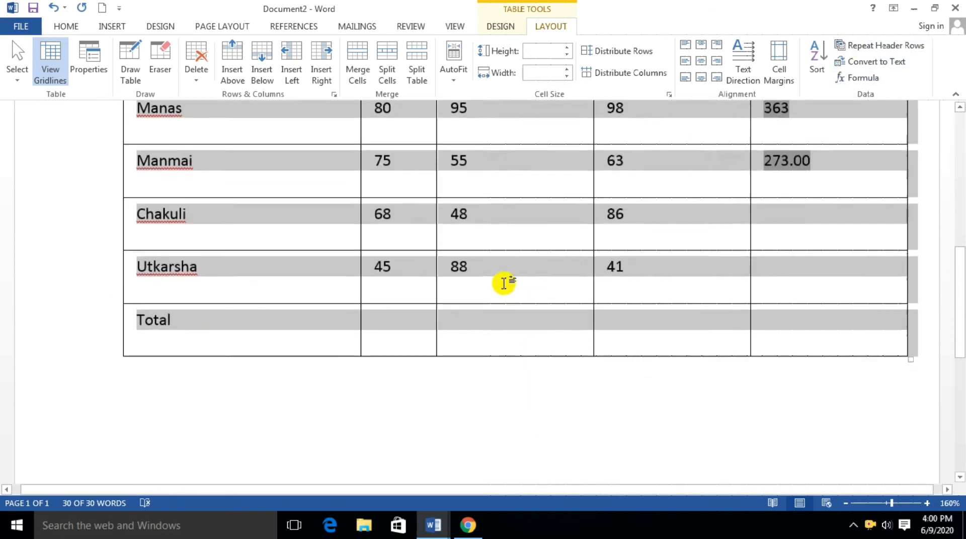
{"action": "scroll", "coordinate": [504, 279], "scroll_direction": "up", "scroll_amount": 10}
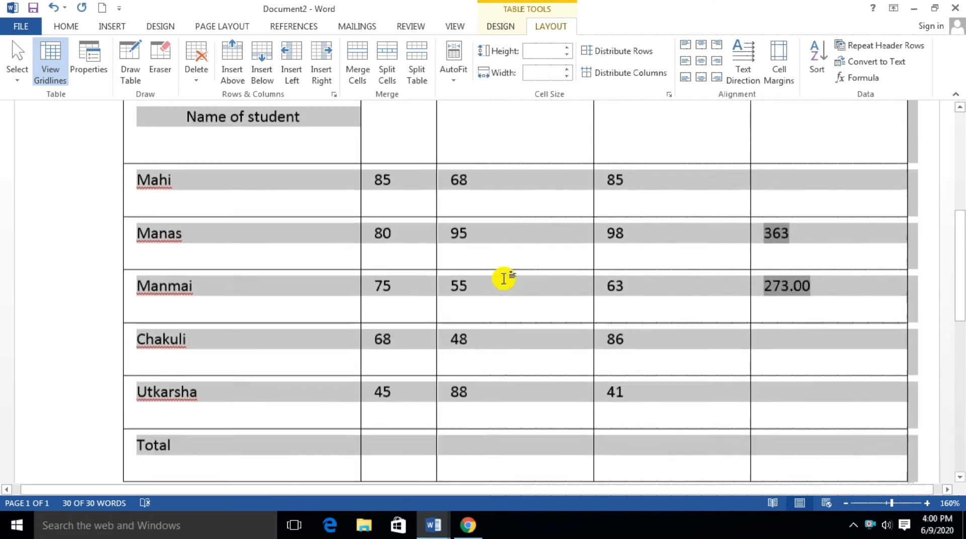
{"action": "scroll", "coordinate": [479, 281], "scroll_direction": "down", "scroll_amount": 2}
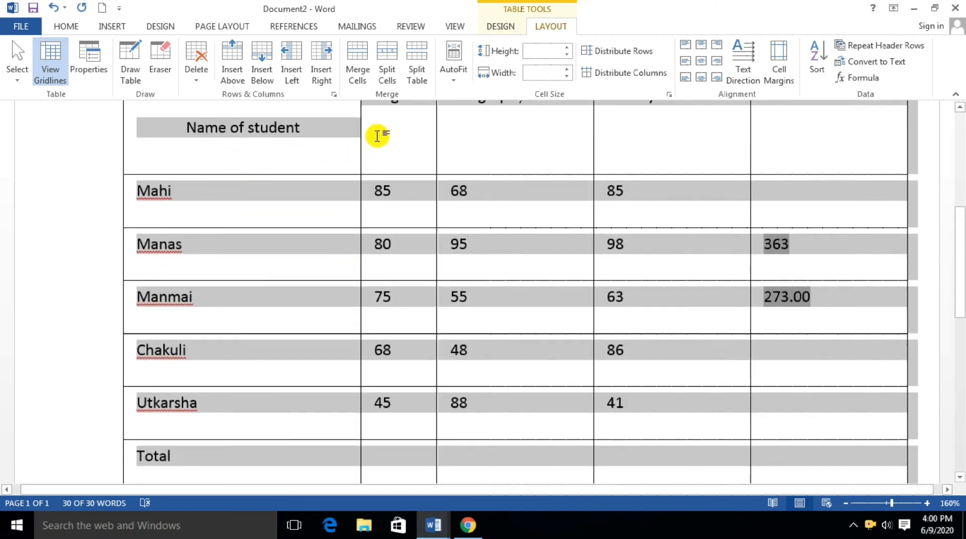
Step: Convert the marks table to text, separating the cell contents with paragraph marks
{"action": "left_click", "coordinate": [269, 155]}
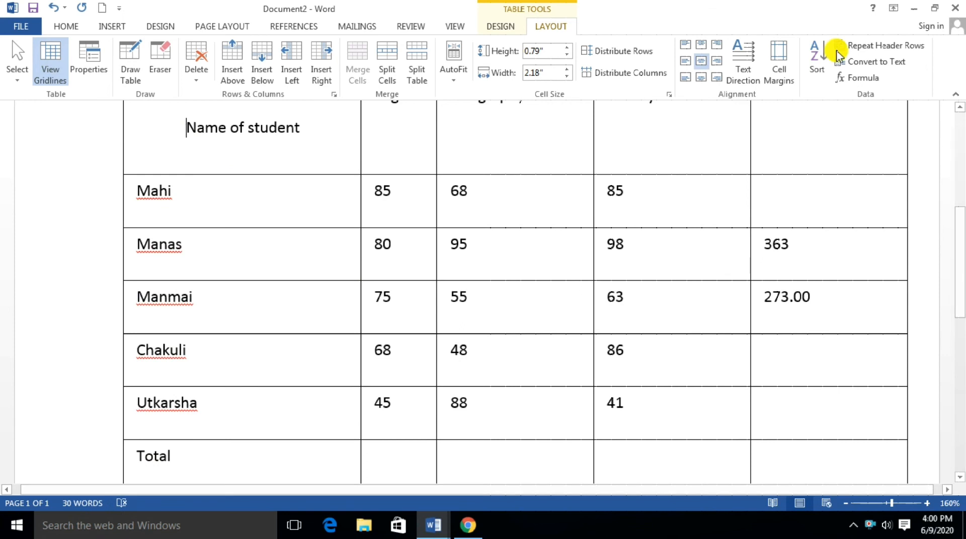
{"action": "scroll", "coordinate": [671, 186], "scroll_direction": "down", "scroll_amount": 3}
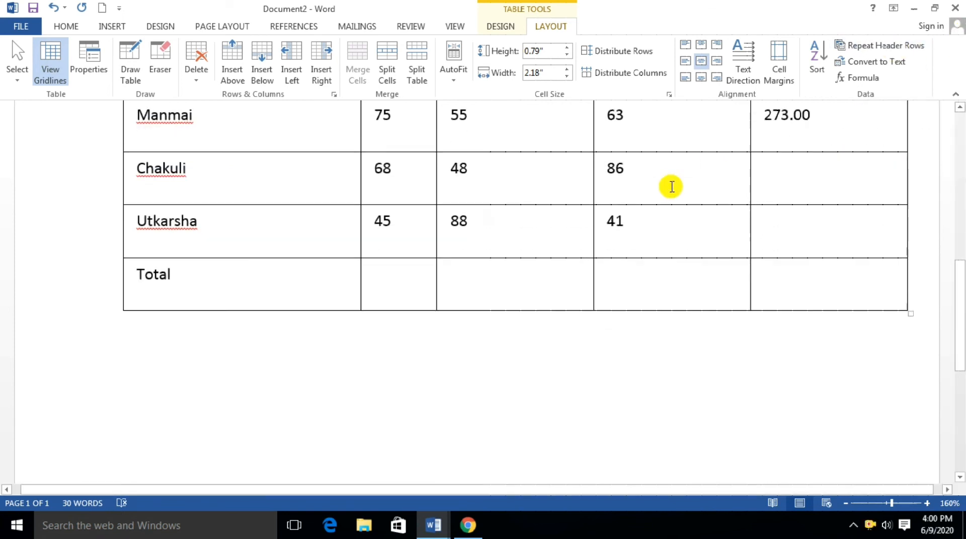
{"action": "scroll", "coordinate": [671, 186], "scroll_direction": "up", "scroll_amount": 3}
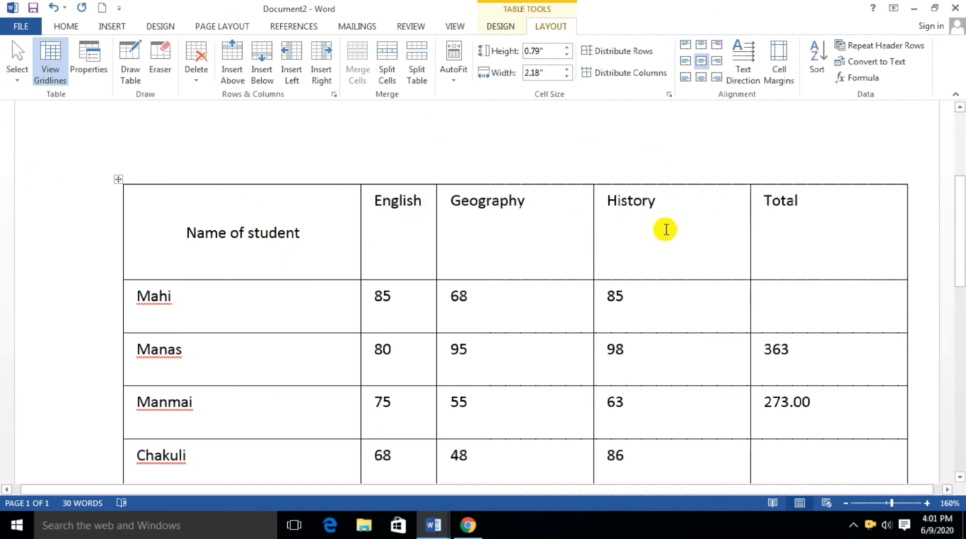
{"action": "scroll", "coordinate": [662, 228], "scroll_direction": "down", "scroll_amount": 3}
{"action": "scroll", "coordinate": [666, 228], "scroll_direction": "up", "scroll_amount": 3}
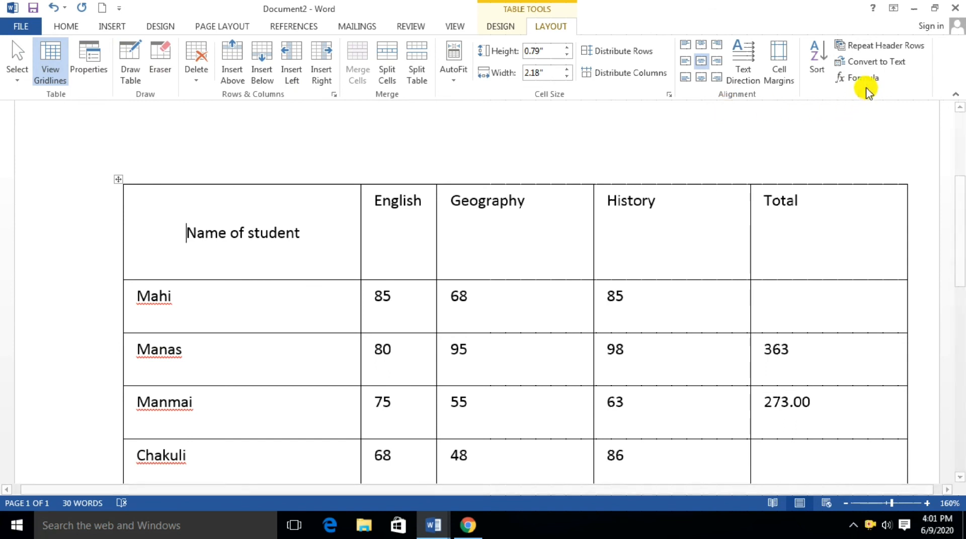
{"action": "left_click", "coordinate": [877, 64]}
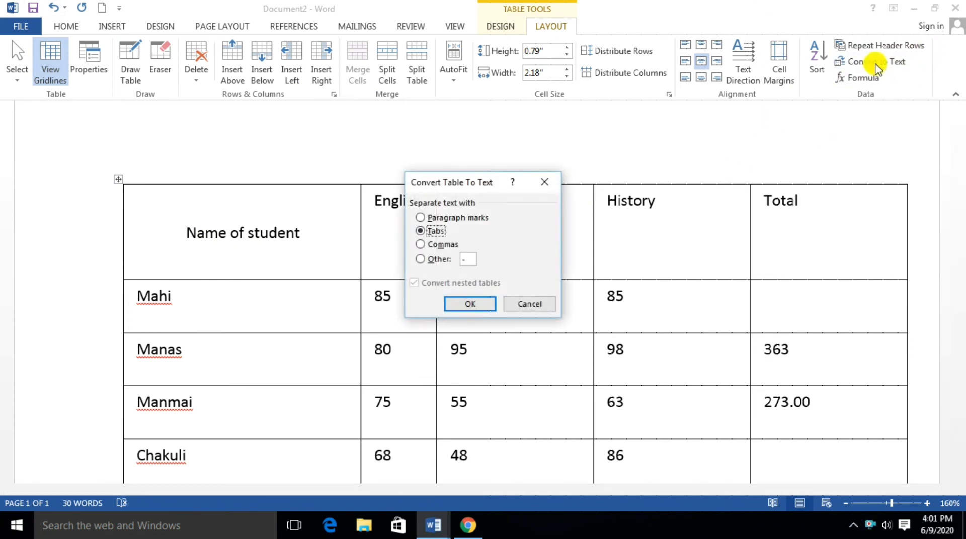
{"action": "left_click", "coordinate": [452, 218]}
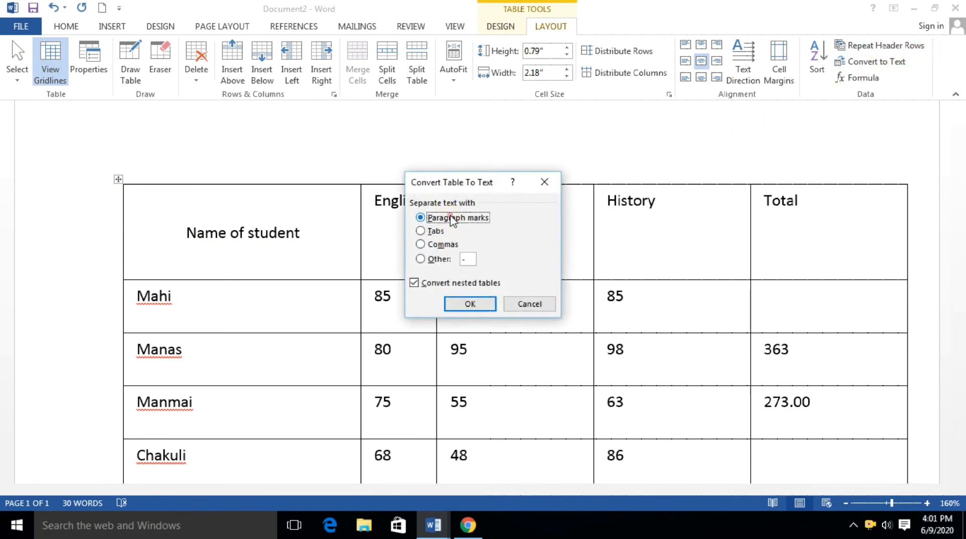
{"action": "left_click", "coordinate": [471, 304]}
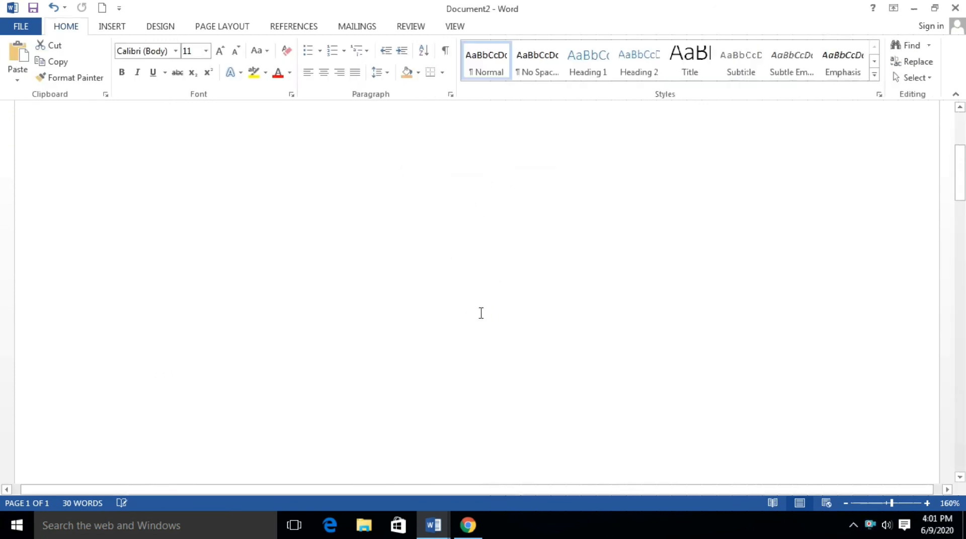
Step: Examine the paragraph-separated text down to its Total line, and undo the conversion of the marks table
{"action": "scroll", "coordinate": [475, 307], "scroll_direction": "up", "scroll_amount": 3}
{"action": "scroll", "coordinate": [473, 302], "scroll_direction": "down", "scroll_amount": 6}
{"action": "scroll", "coordinate": [472, 302], "scroll_direction": "down", "scroll_amount": 8}
{"action": "scroll", "coordinate": [473, 300], "scroll_direction": "up", "scroll_amount": 2}
{"action": "scroll", "coordinate": [473, 300], "scroll_direction": "down", "scroll_amount": 8}
{"action": "scroll", "coordinate": [472, 302], "scroll_direction": "down", "scroll_amount": 5}
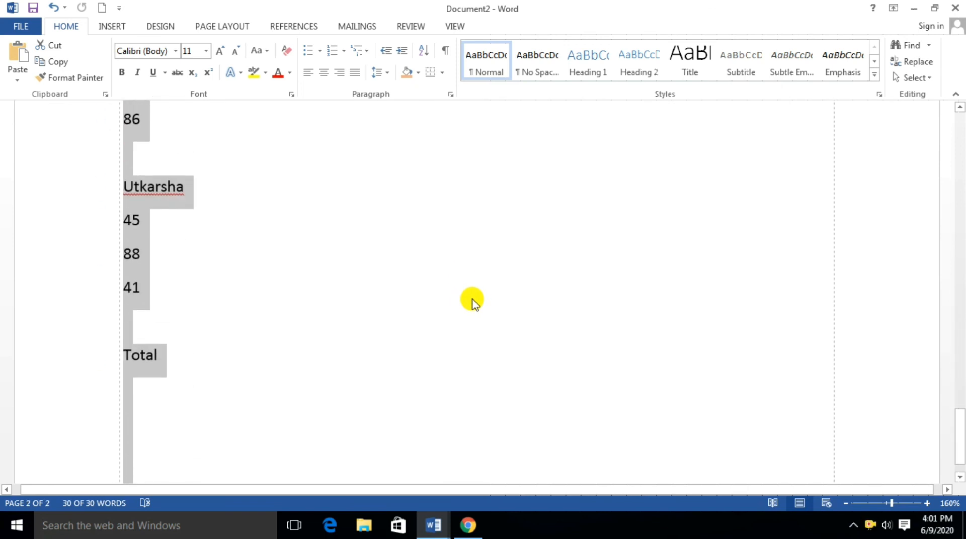
{"action": "scroll", "coordinate": [696, 214], "scroll_direction": "up", "scroll_amount": 1}
{"action": "scroll", "coordinate": [690, 214], "scroll_direction": "up", "scroll_amount": 3}
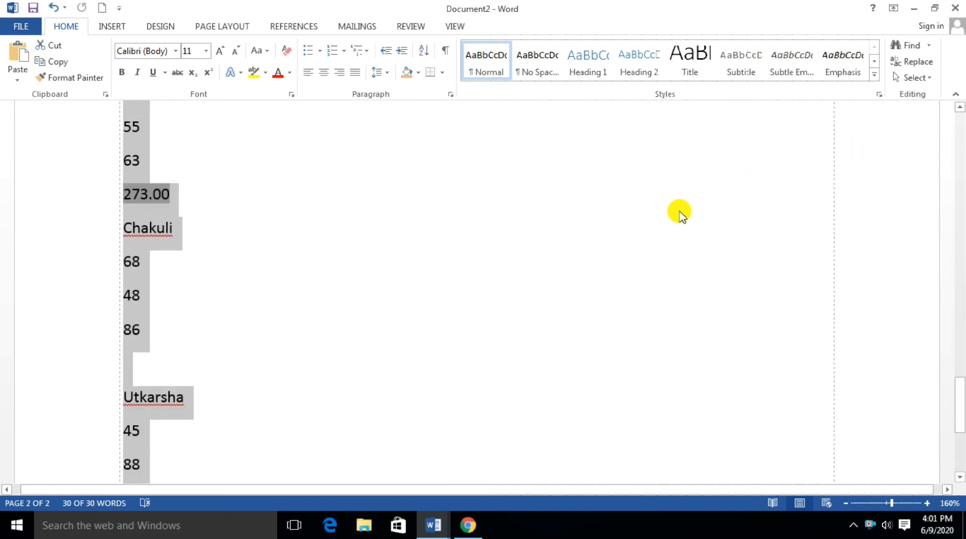
{"action": "key", "text": "ctrl+z"}
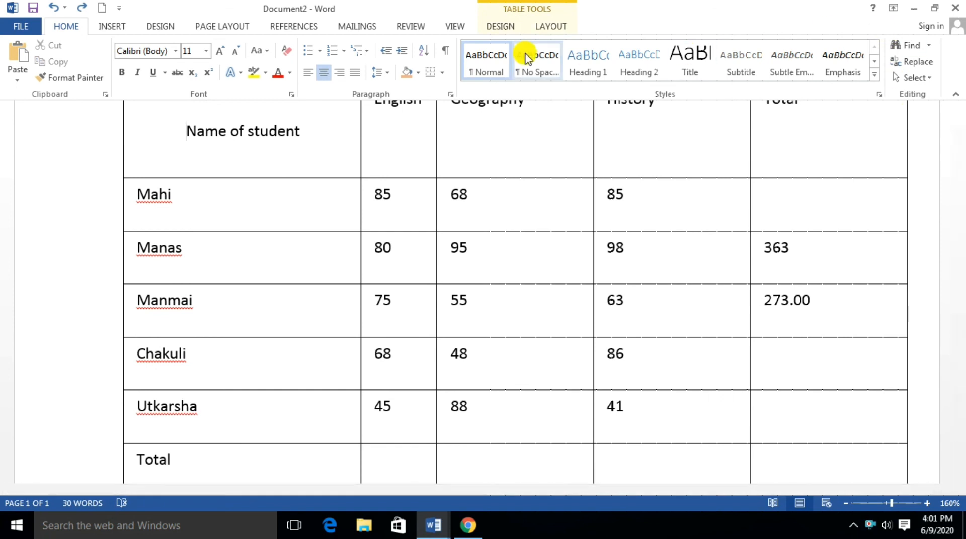
Step: Convert the marks table to text, separating the cell contents with tabs
{"action": "left_click", "coordinate": [551, 28]}
{"action": "left_click", "coordinate": [901, 61]}
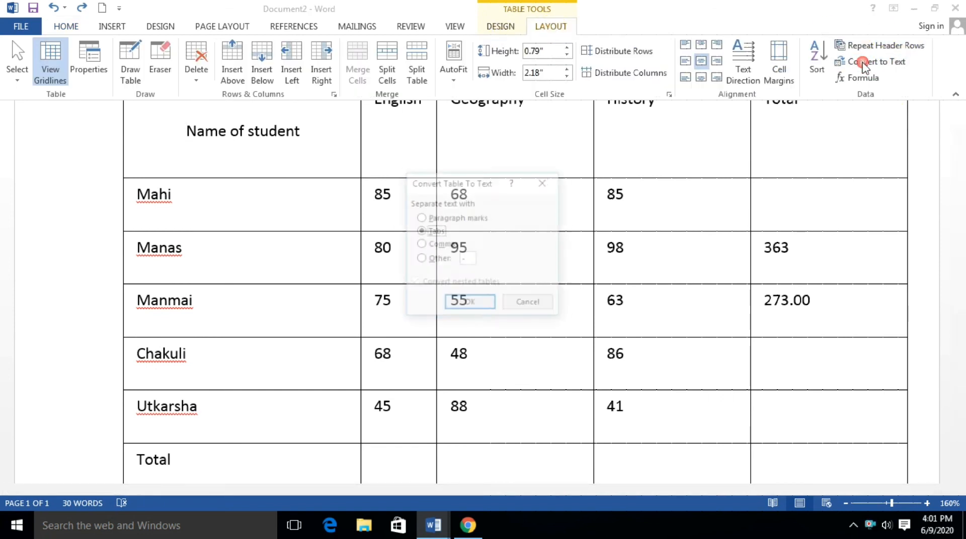
{"action": "left_click", "coordinate": [469, 305]}
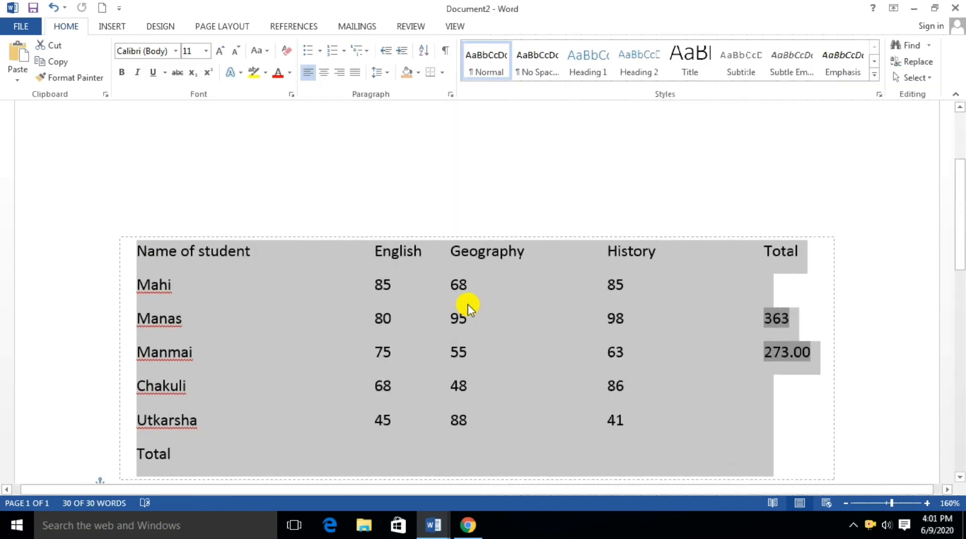
{"action": "left_click", "coordinate": [547, 179]}
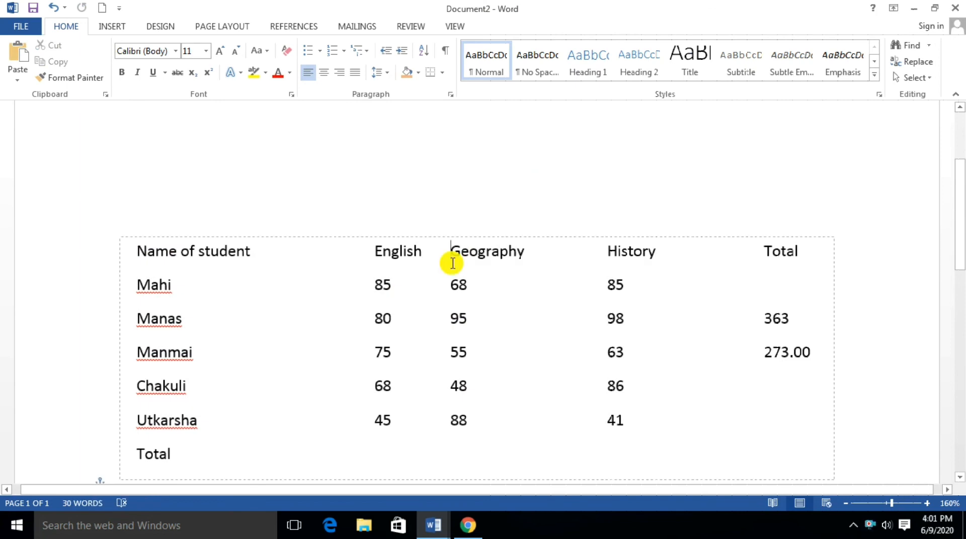
{"action": "left_click", "coordinate": [452, 261]}
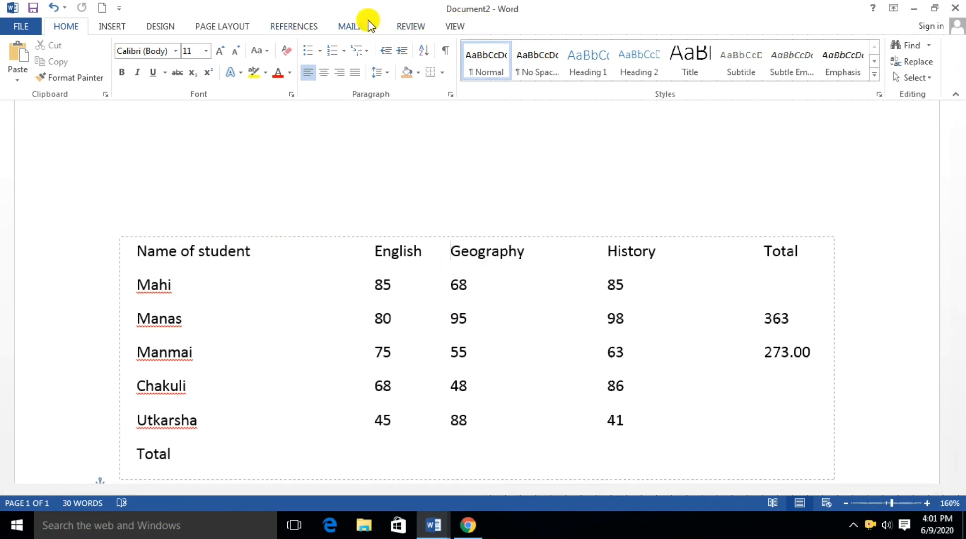
Step: Select all the tab-separated text and convert it to a one-column table, separating the text at paragraphs
{"action": "left_click", "coordinate": [112, 26]}
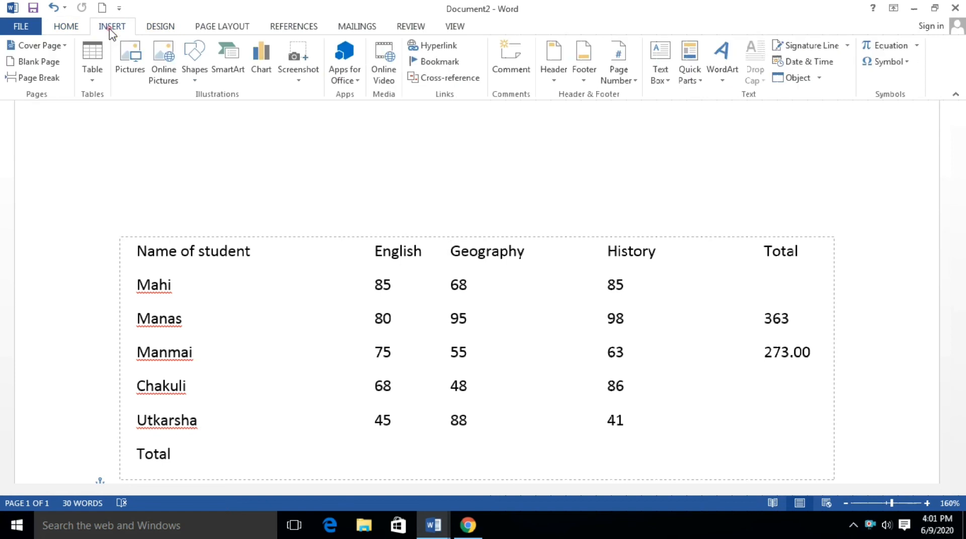
{"action": "left_click", "coordinate": [94, 85]}
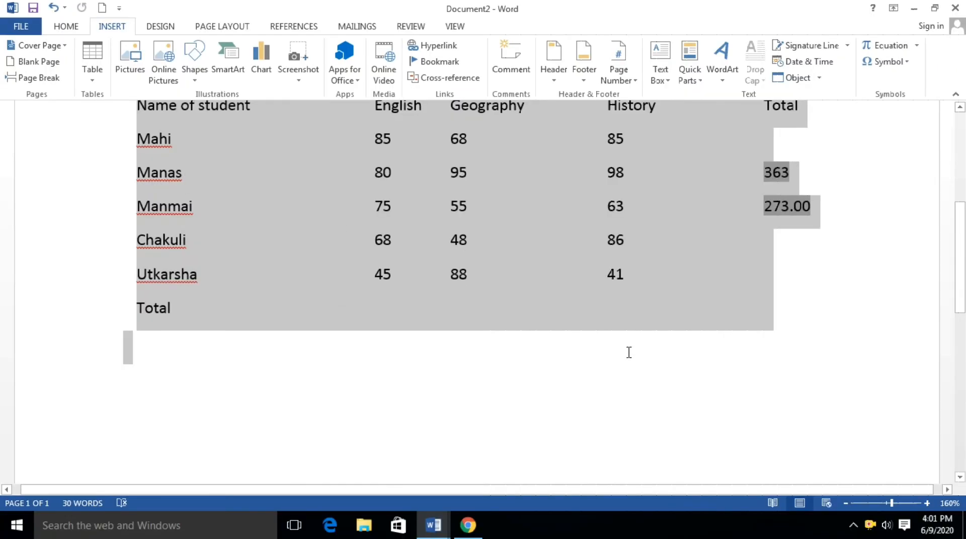
{"action": "left_click", "coordinate": [93, 83]}
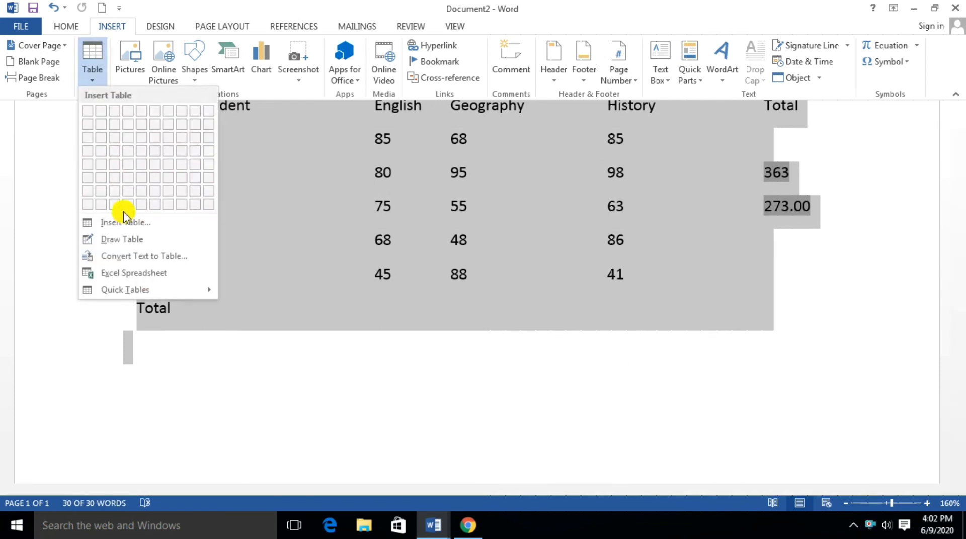
{"action": "left_click", "coordinate": [129, 257]}
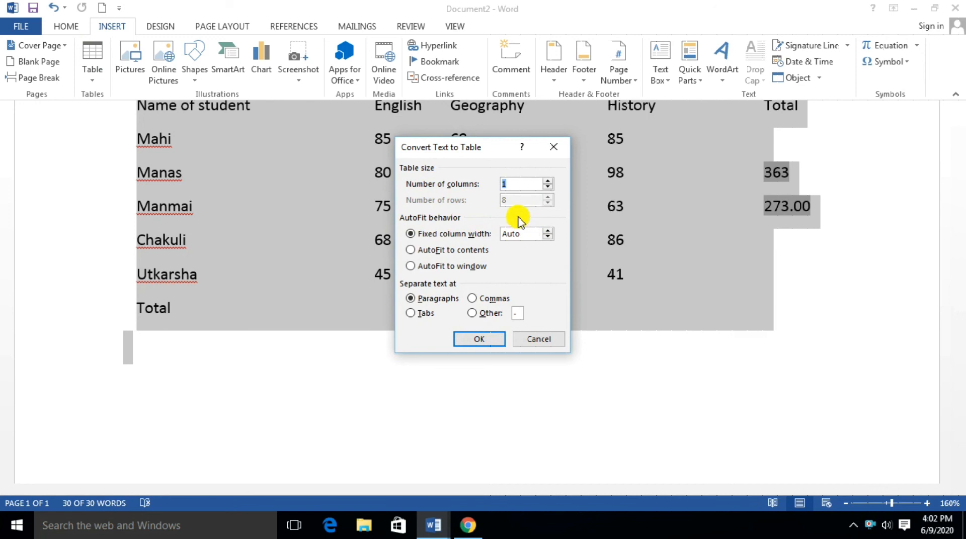
{"action": "left_click", "coordinate": [482, 338]}
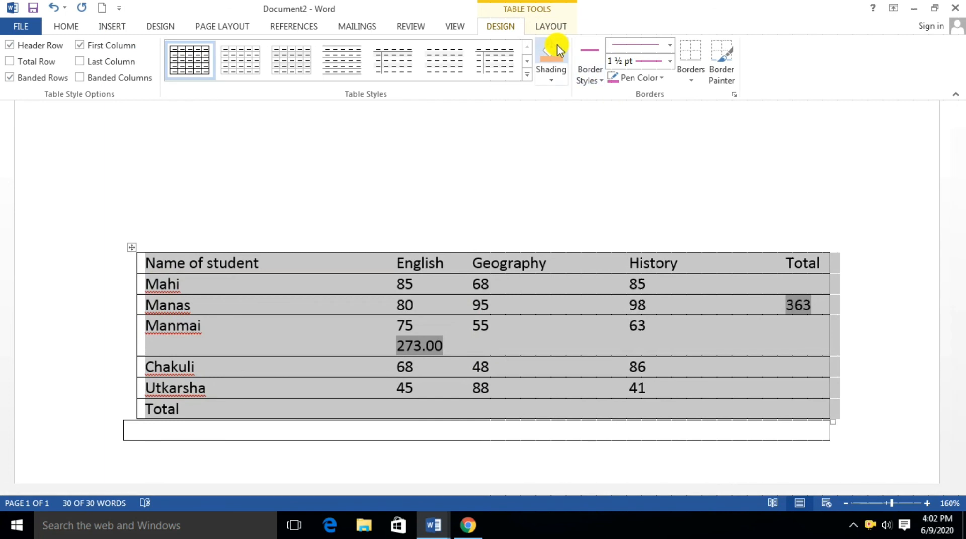
Step: Undo the text-to-table conversion and the tab-separated conversion to restore the original marks table
{"action": "key", "text": "ctrl+z"}
{"action": "left_click", "coordinate": [534, 150]}
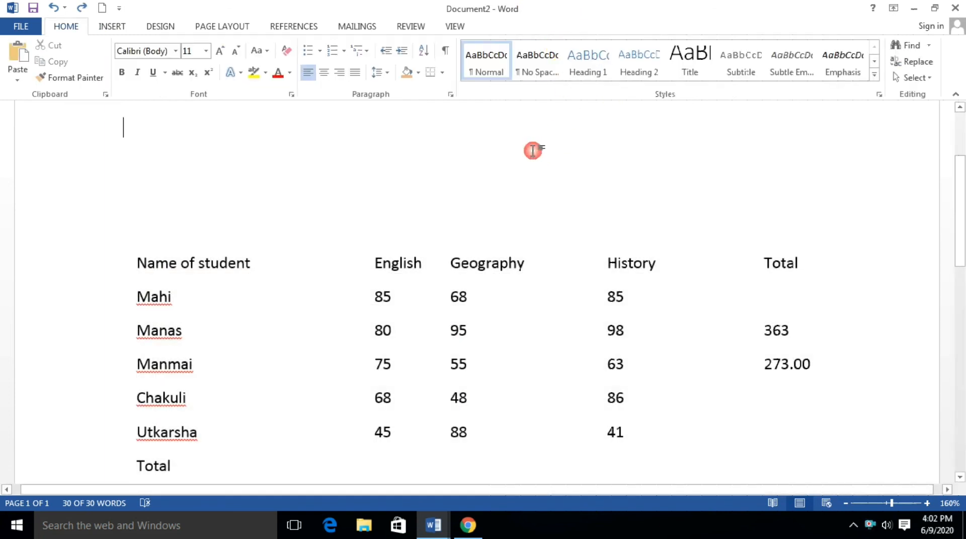
{"action": "key", "text": "ctrl+y"}
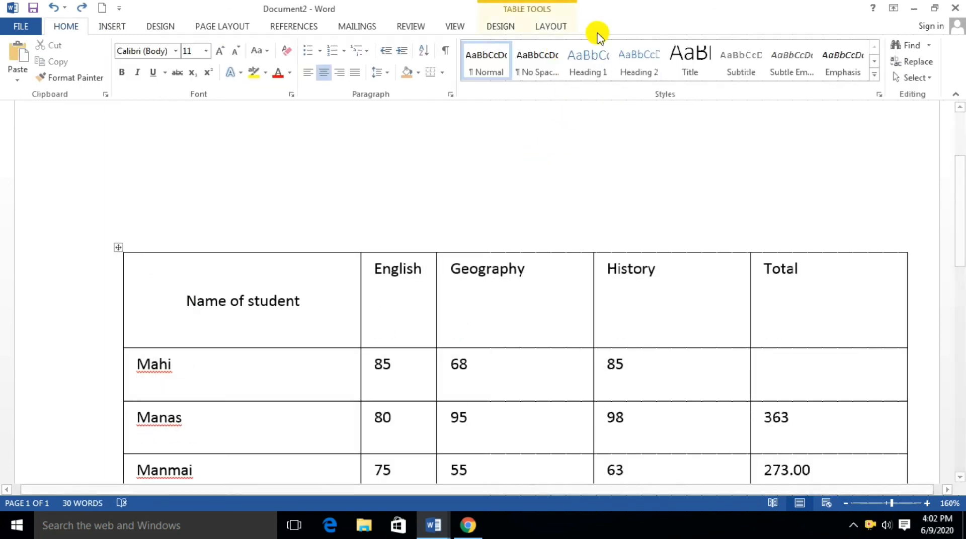
Step: Convert the marks table to text with commas as the separator, and undo the conversion
{"action": "left_click", "coordinate": [550, 27]}
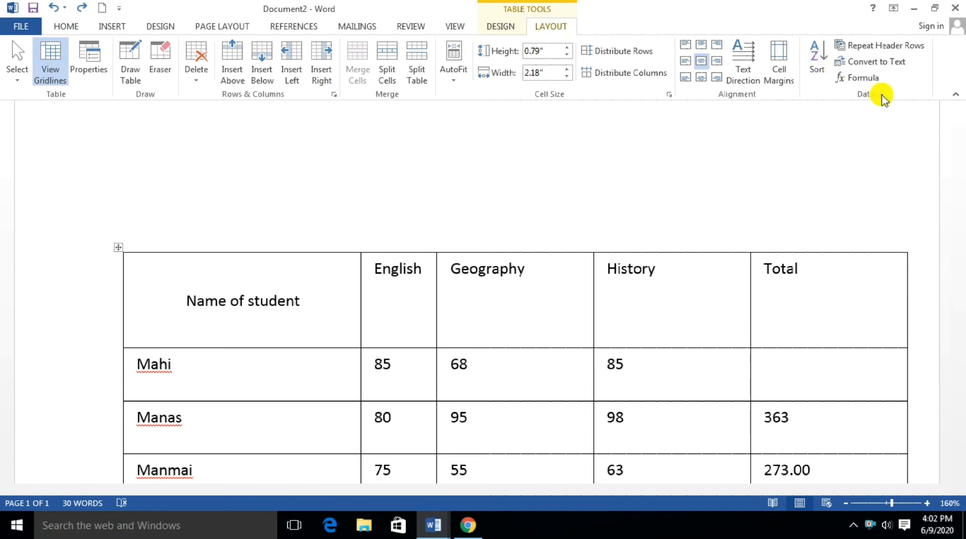
{"action": "left_click", "coordinate": [876, 62]}
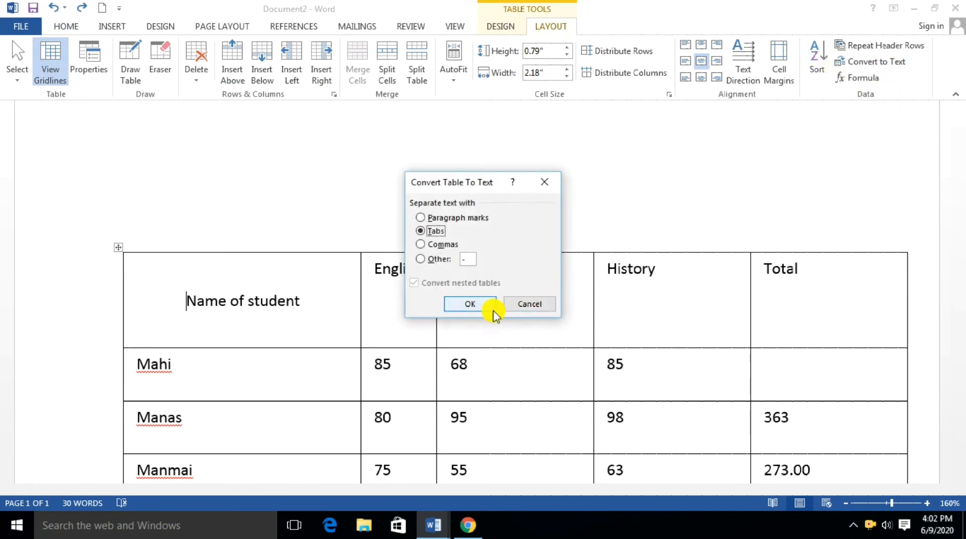
{"action": "left_click", "coordinate": [464, 305]}
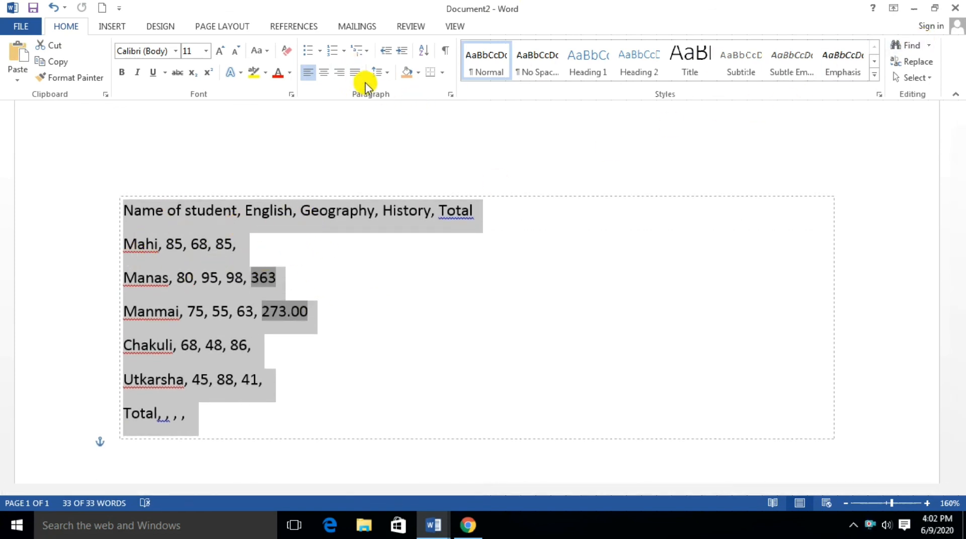
{"action": "key", "text": "ctrl+z"}
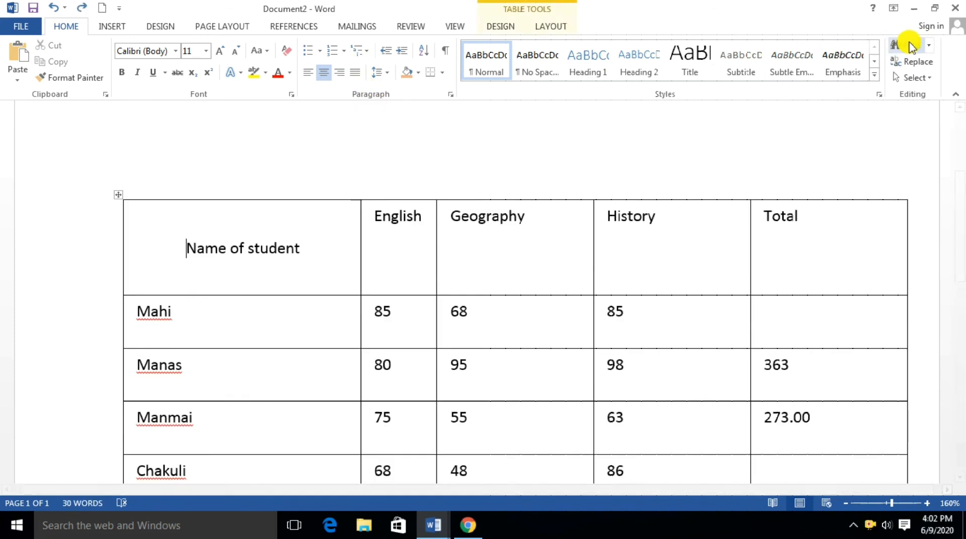
Step: Convert the marks table to text with a custom slash (/) separator, and undo the conversion
{"action": "left_click", "coordinate": [553, 27]}
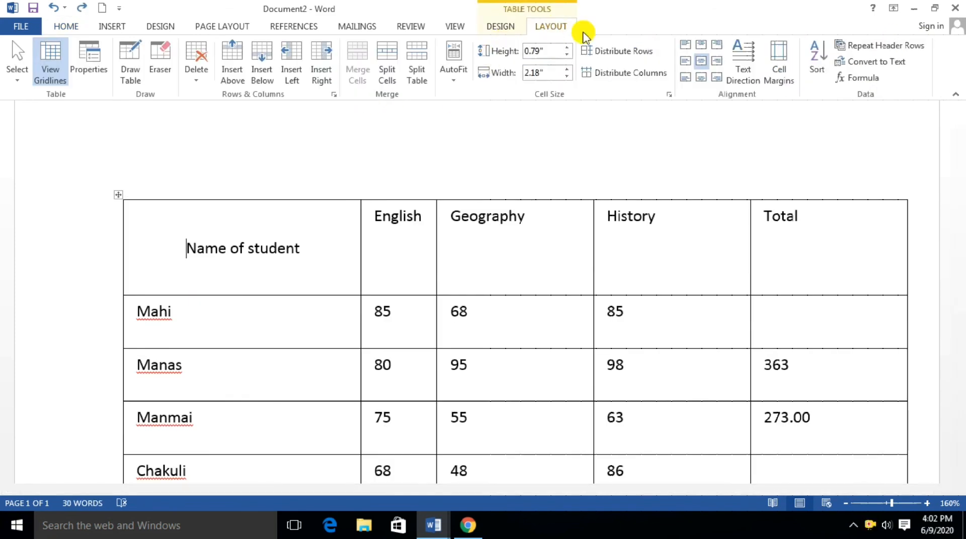
{"action": "left_click", "coordinate": [870, 61]}
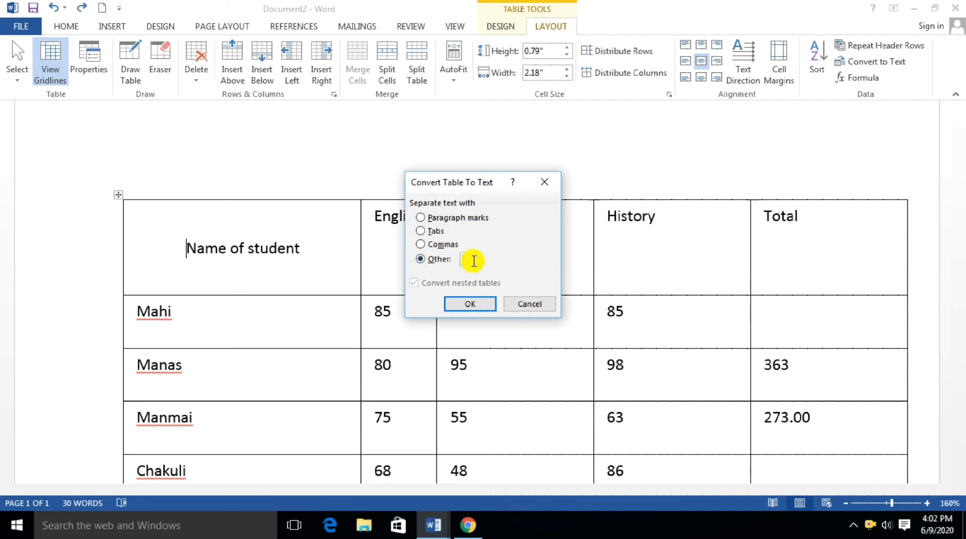
{"action": "left_click", "coordinate": [473, 303]}
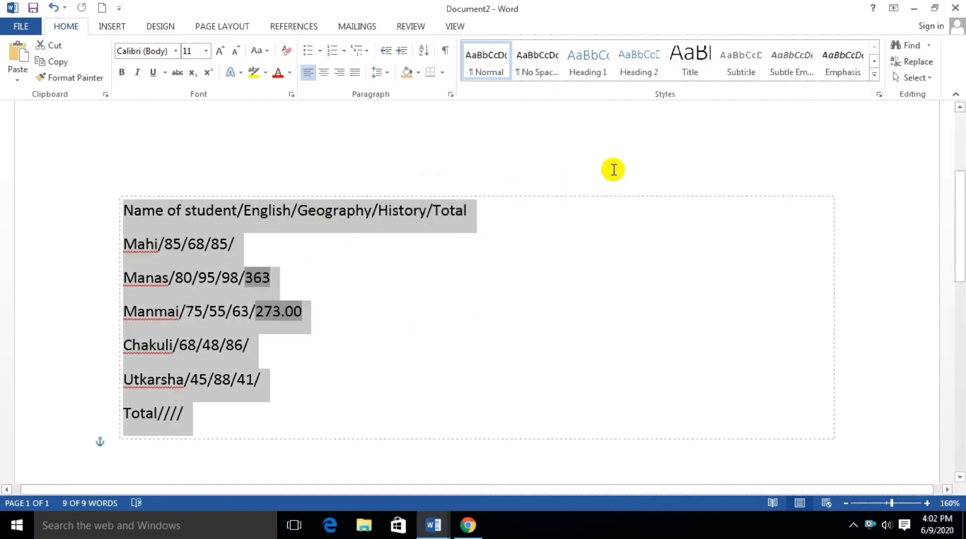
{"action": "key", "text": "ctrl+z"}
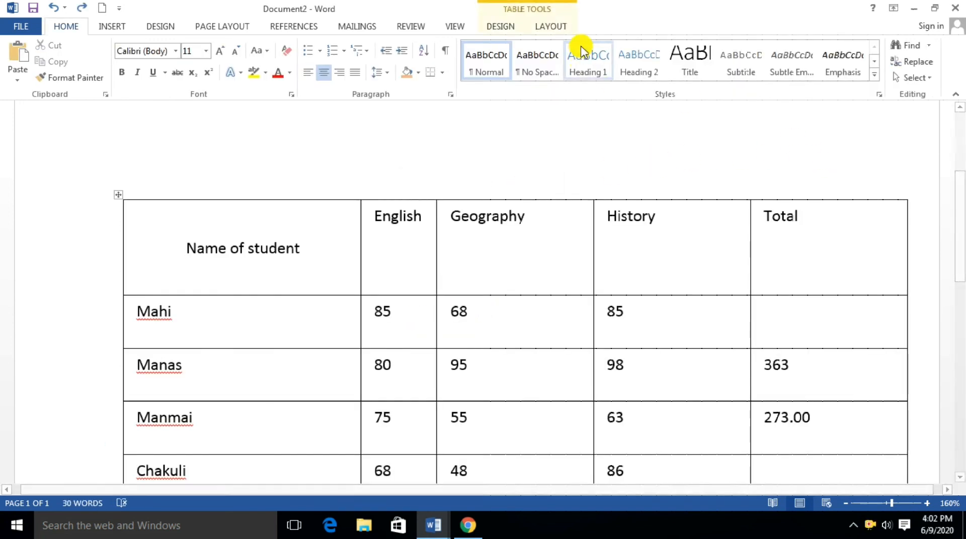
Step: Insert the formula =SUM(LEFT) in the Total column cell of the first student's row
{"action": "left_click", "coordinate": [567, 28]}
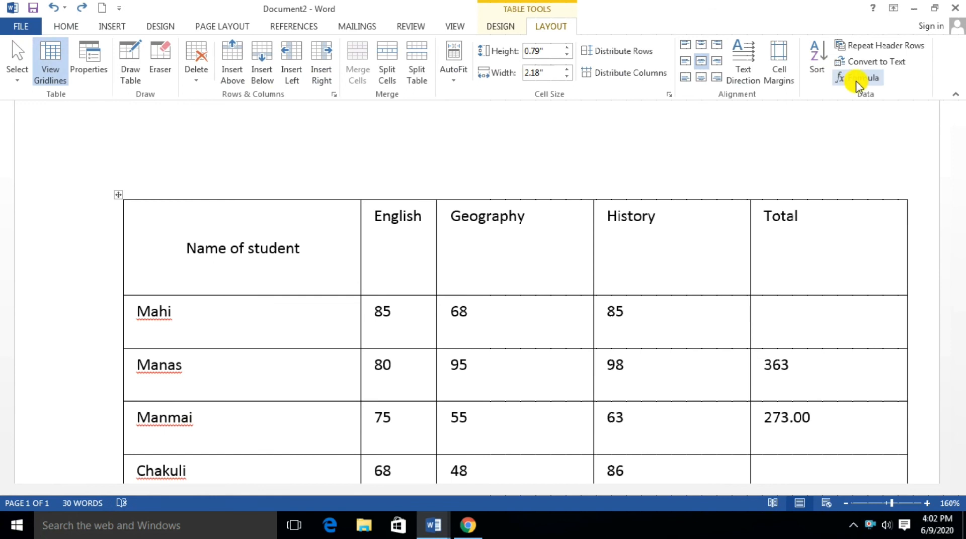
{"action": "scroll", "coordinate": [739, 191], "scroll_direction": "down", "scroll_amount": 3}
{"action": "double_click", "coordinate": [775, 208]}
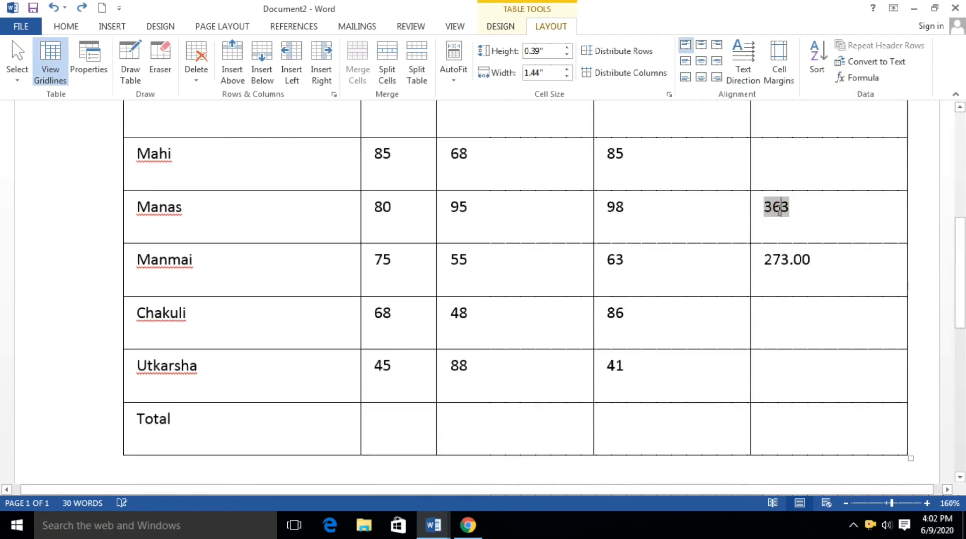
{"action": "scroll", "coordinate": [769, 193], "scroll_direction": "up", "scroll_amount": 1}
{"action": "left_click", "coordinate": [772, 217]}
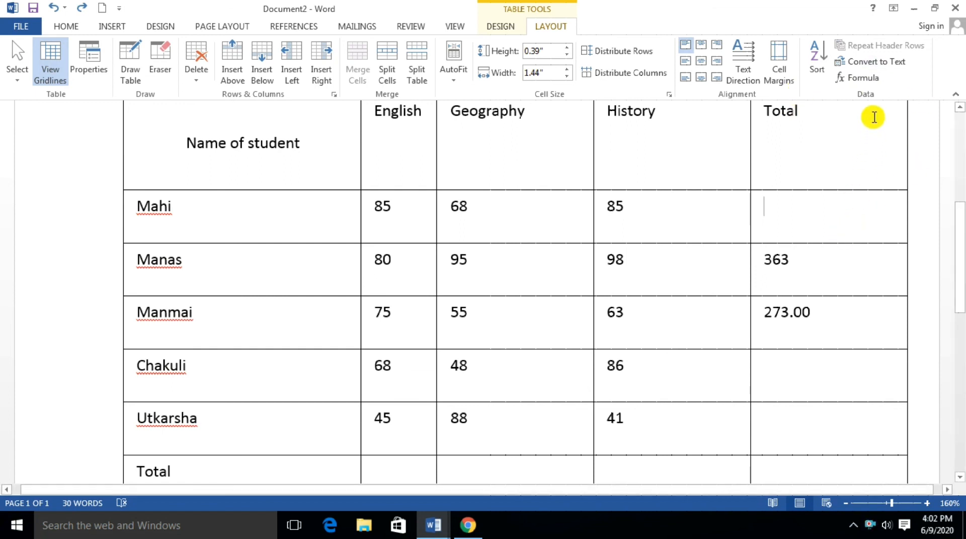
{"action": "left_click", "coordinate": [865, 80]}
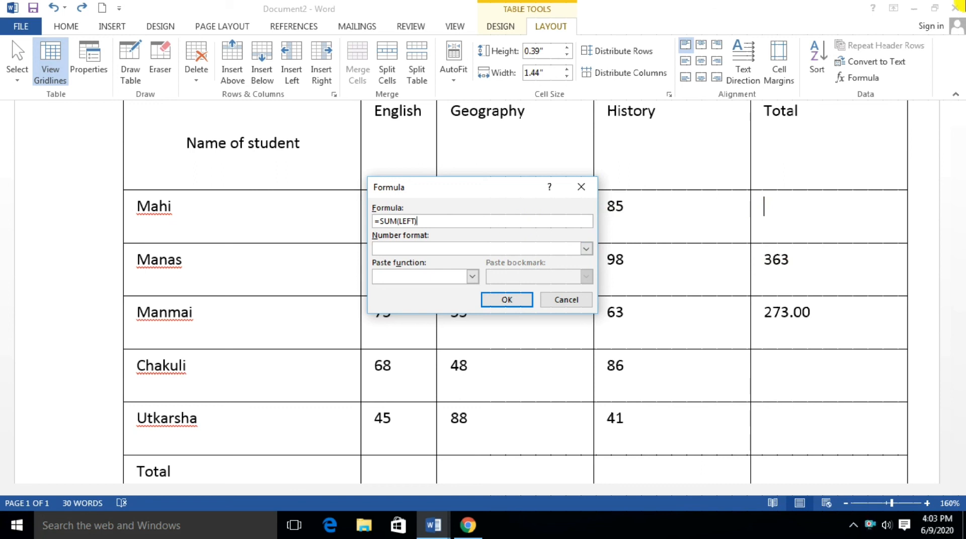
{"action": "left_click", "coordinate": [472, 278]}
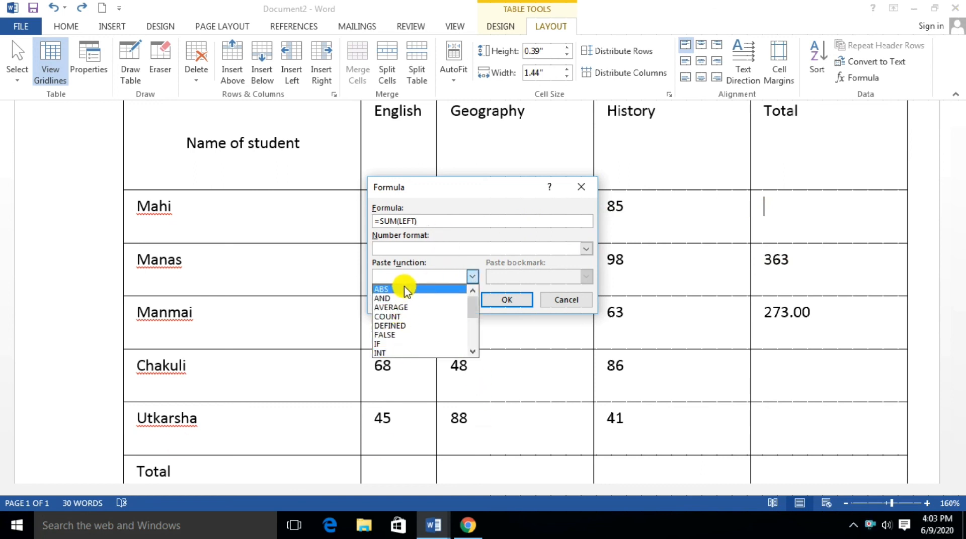
{"action": "left_click", "coordinate": [413, 221]}
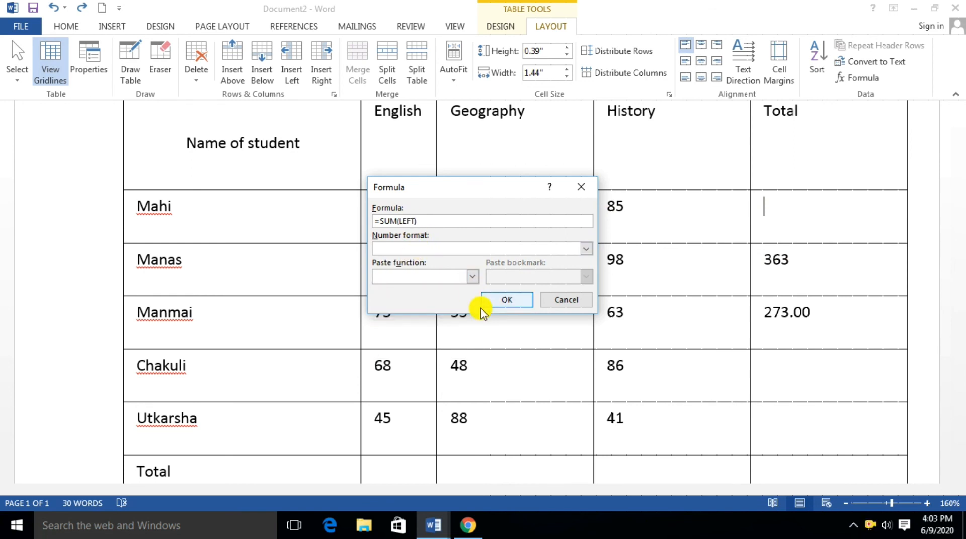
{"action": "left_click", "coordinate": [492, 300]}
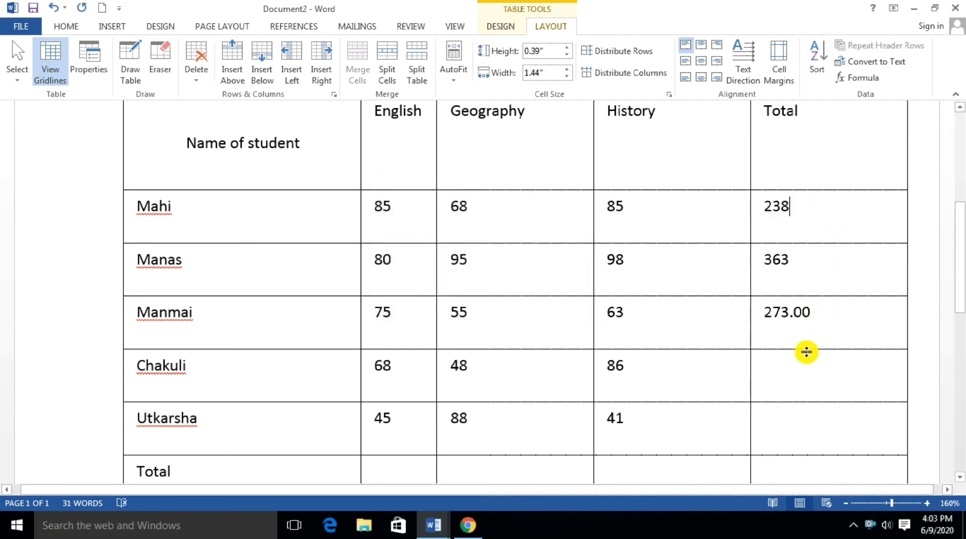
Step: Insert the formula =SUM(left) with number format #,##0.00 in the Total column cell of the fourth student's row
{"action": "left_click", "coordinate": [788, 369]}
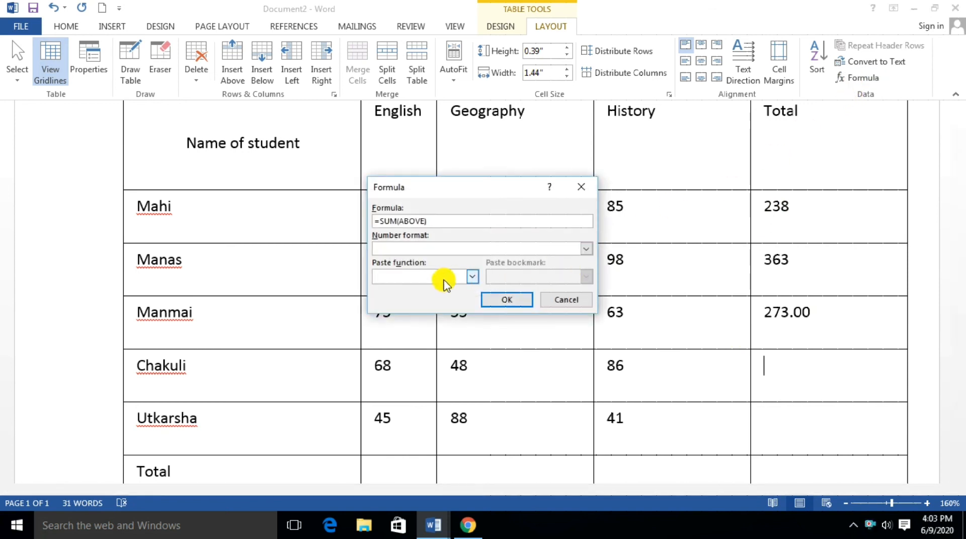
{"action": "left_click", "coordinate": [434, 278]}
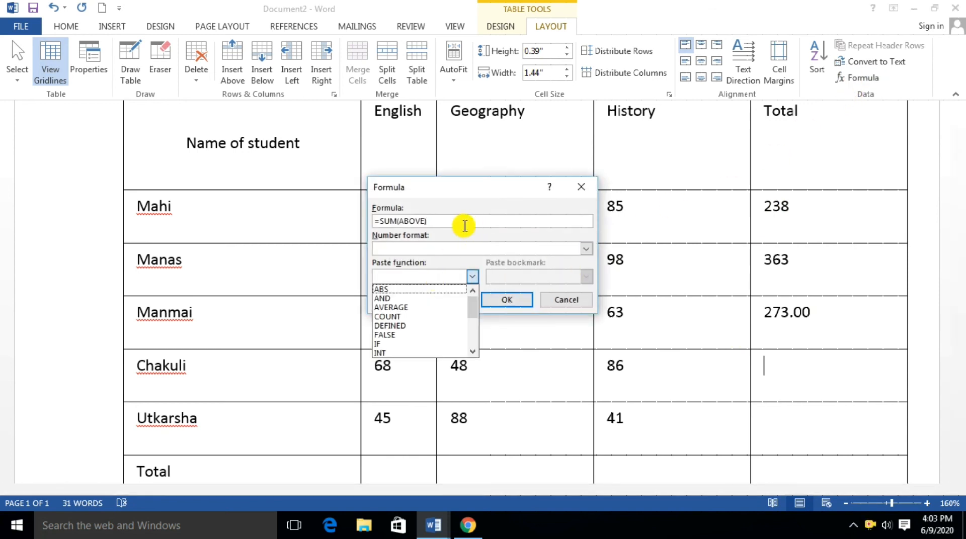
{"action": "left_click", "coordinate": [440, 222]}
{"action": "left_click_drag", "start_coordinate": [402, 222], "coordinate": [427, 223]}
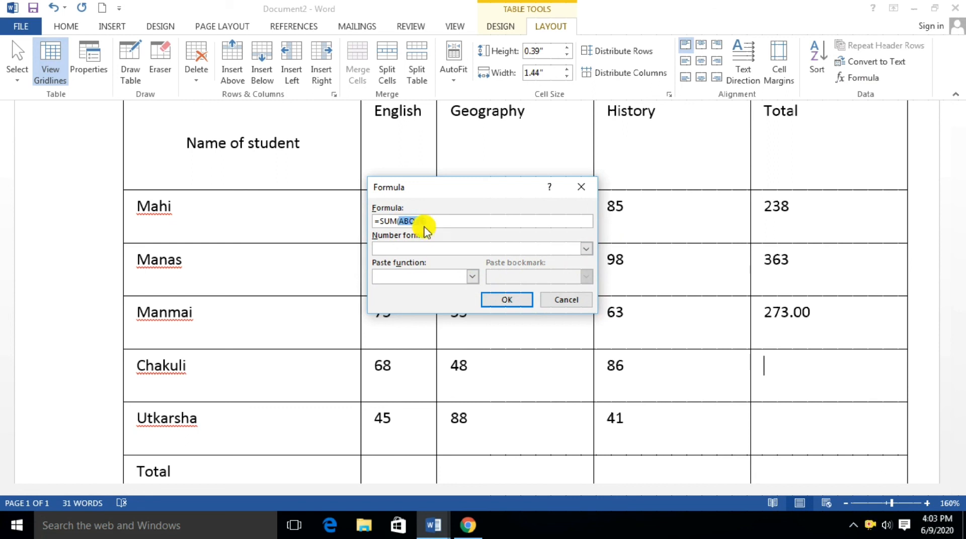
{"action": "type", "text": "left"}
{"action": "left_click", "coordinate": [586, 249]}
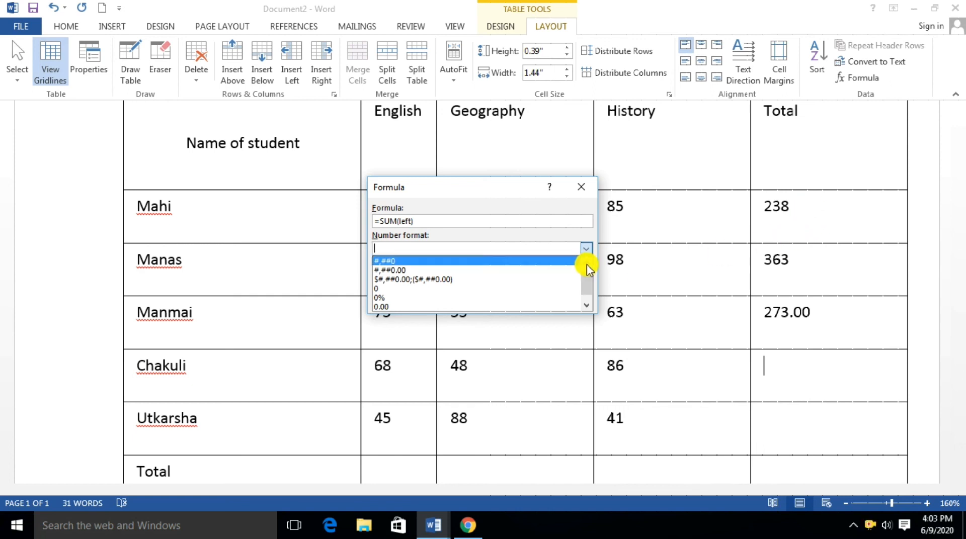
{"action": "left_click", "coordinate": [401, 271]}
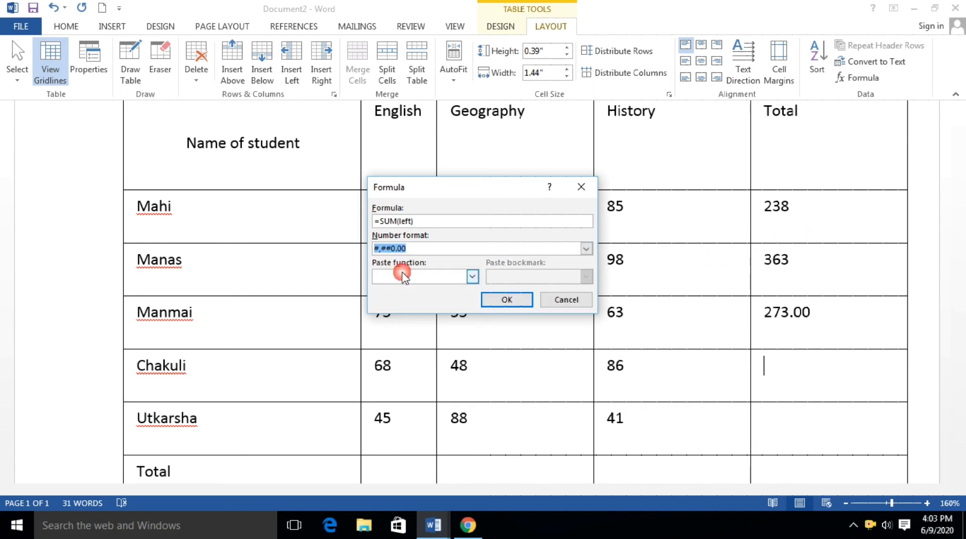
{"action": "left_click", "coordinate": [503, 300]}
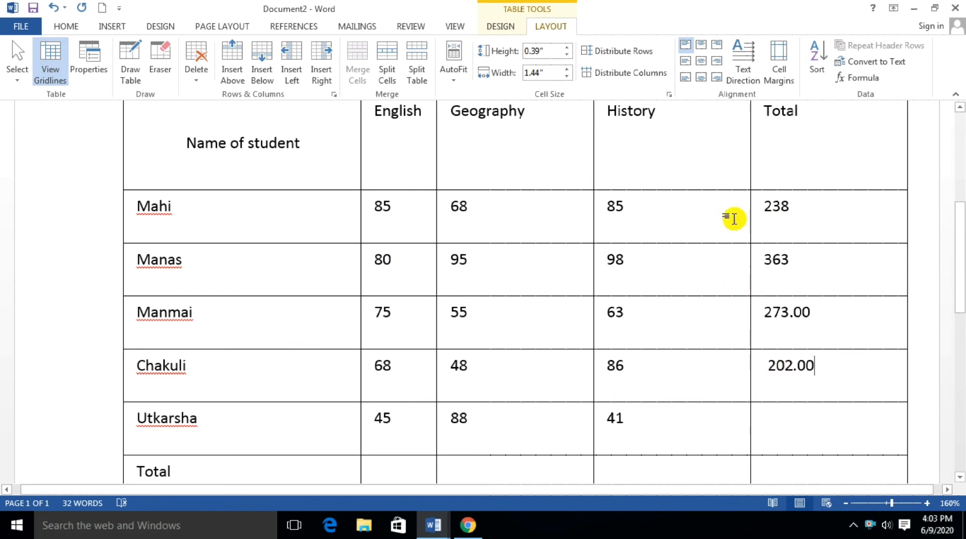
Step: Change the number format of the =SUM(left) formula in the fourth student's Total cell to 0%
{"action": "left_click", "coordinate": [851, 77]}
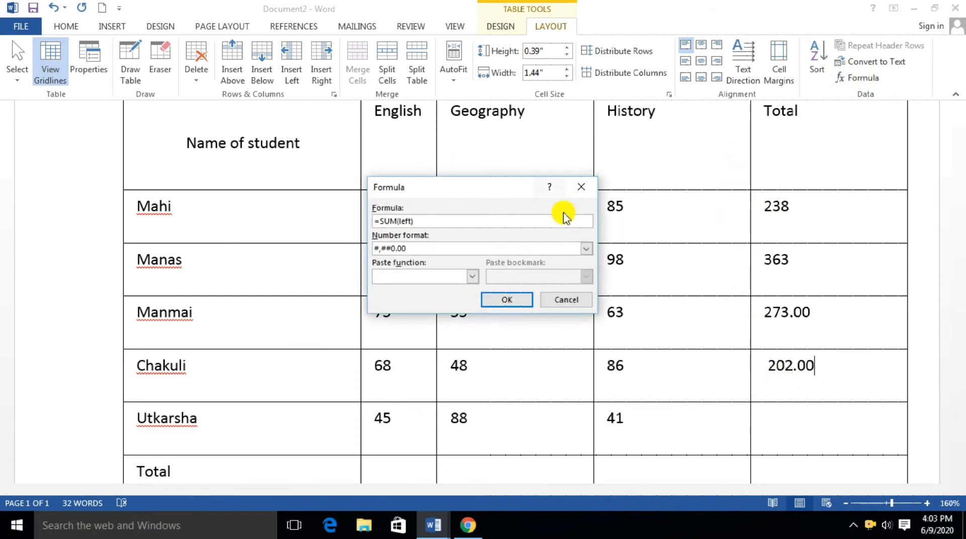
{"action": "left_click", "coordinate": [430, 278]}
{"action": "left_click", "coordinate": [426, 278]}
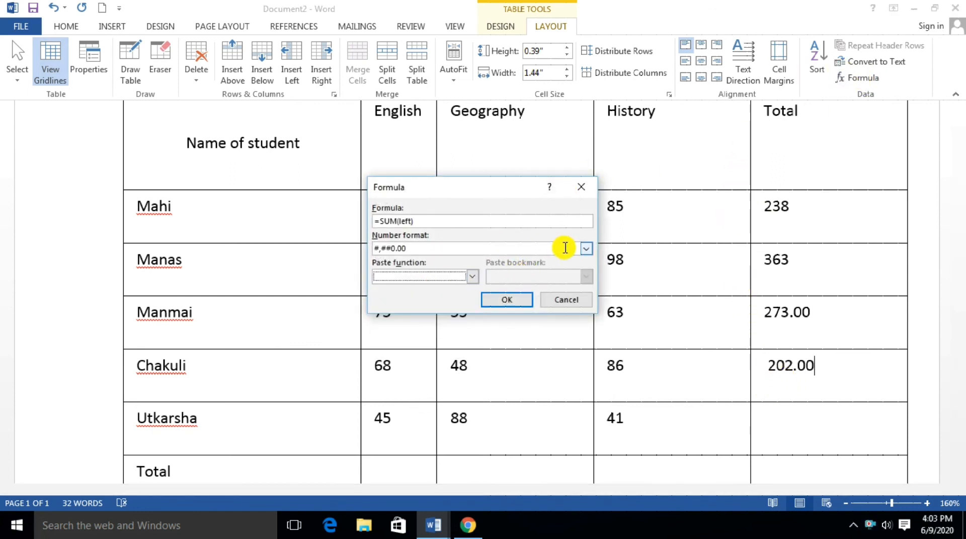
{"action": "left_click", "coordinate": [586, 249]}
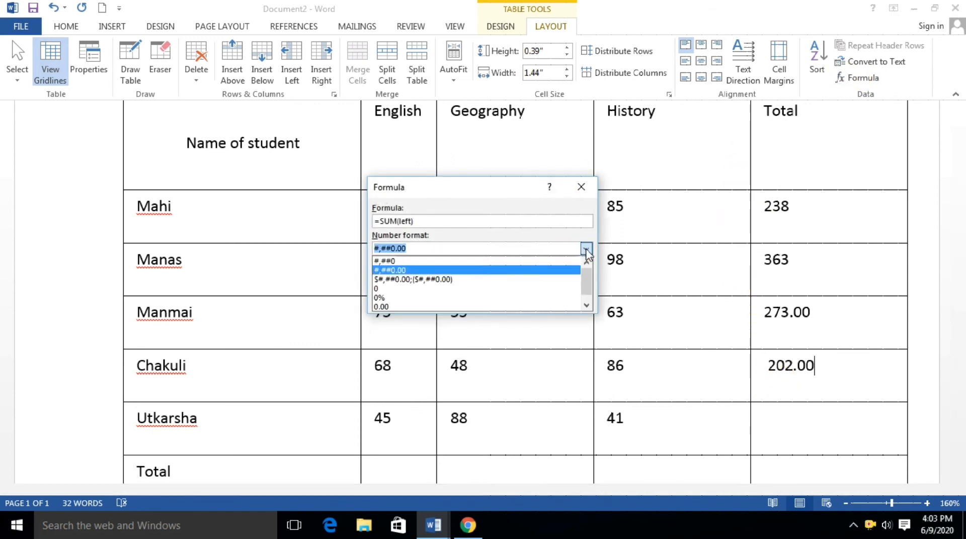
{"action": "left_click", "coordinate": [390, 298]}
{"action": "left_click", "coordinate": [505, 301]}
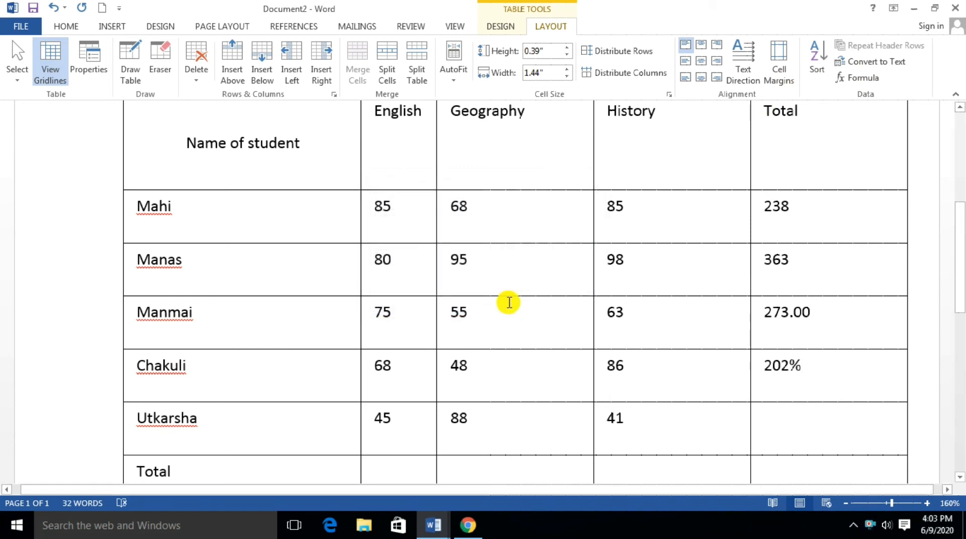
{"action": "scroll", "coordinate": [810, 435], "scroll_direction": "down", "scroll_amount": 2}
{"action": "scroll", "coordinate": [810, 434], "scroll_direction": "up", "scroll_amount": 2}
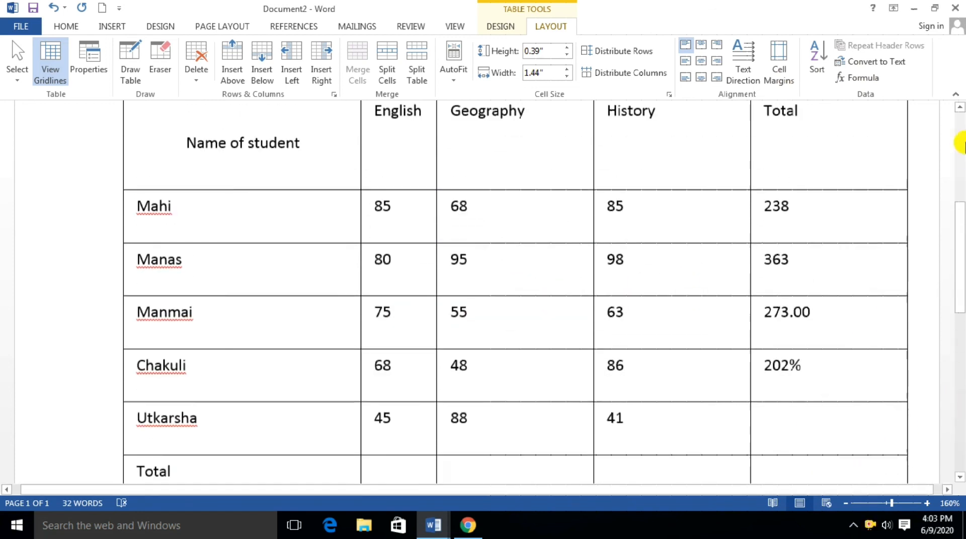
Step: Examine the functions available for pasting into a table formula, and leave the fourth student's formula unedited
{"action": "left_click", "coordinate": [863, 77]}
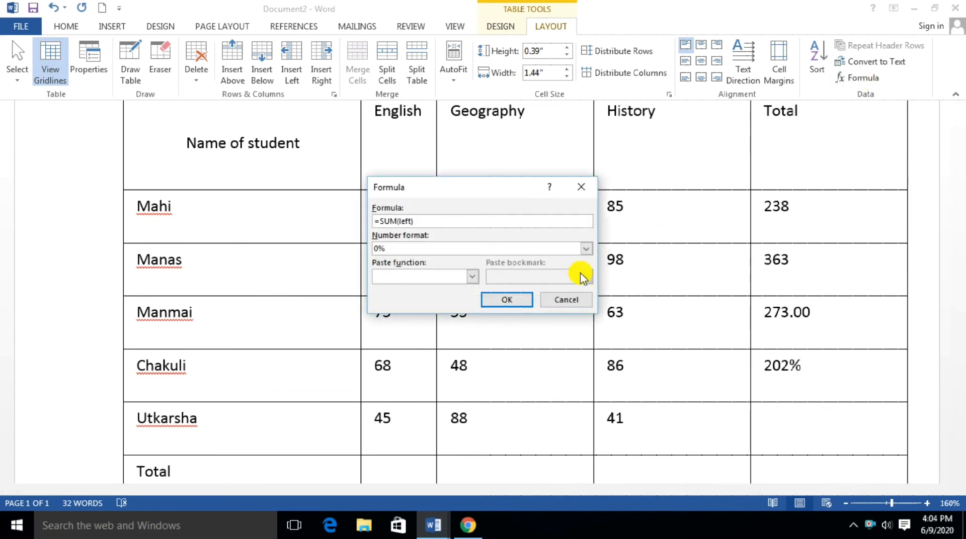
{"action": "left_click", "coordinate": [454, 280]}
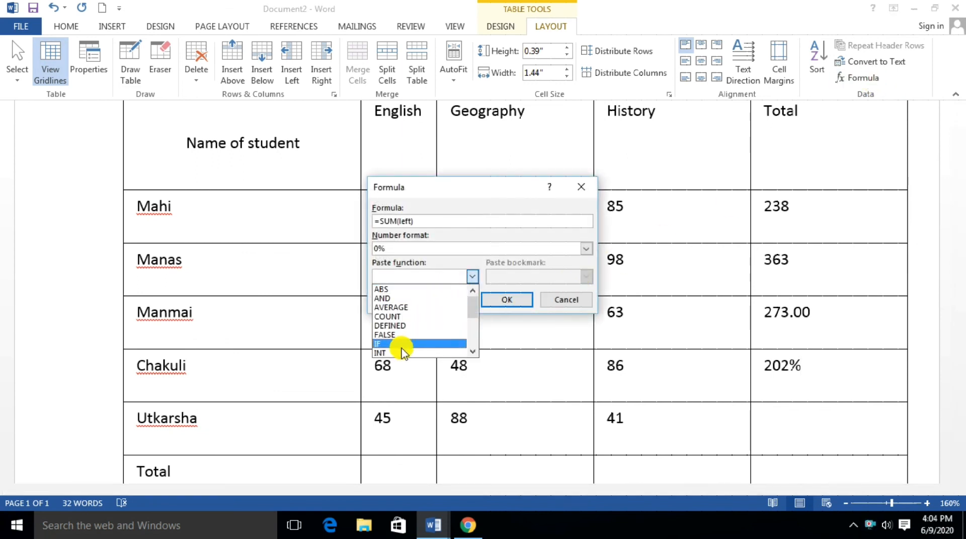
{"action": "left_click_drag", "start_coordinate": [473, 314], "coordinate": [473, 327]}
{"action": "left_click", "coordinate": [772, 433]}
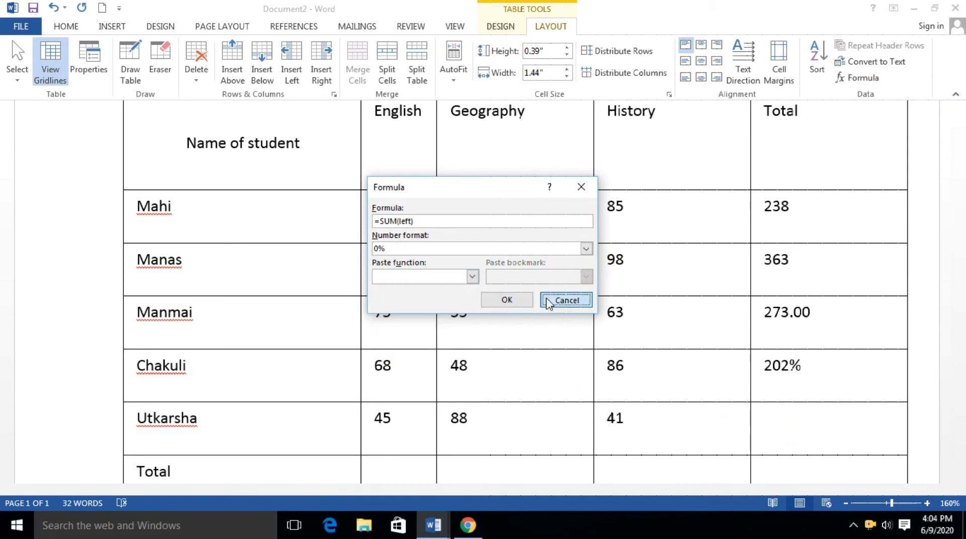
{"action": "left_click", "coordinate": [566, 299]}
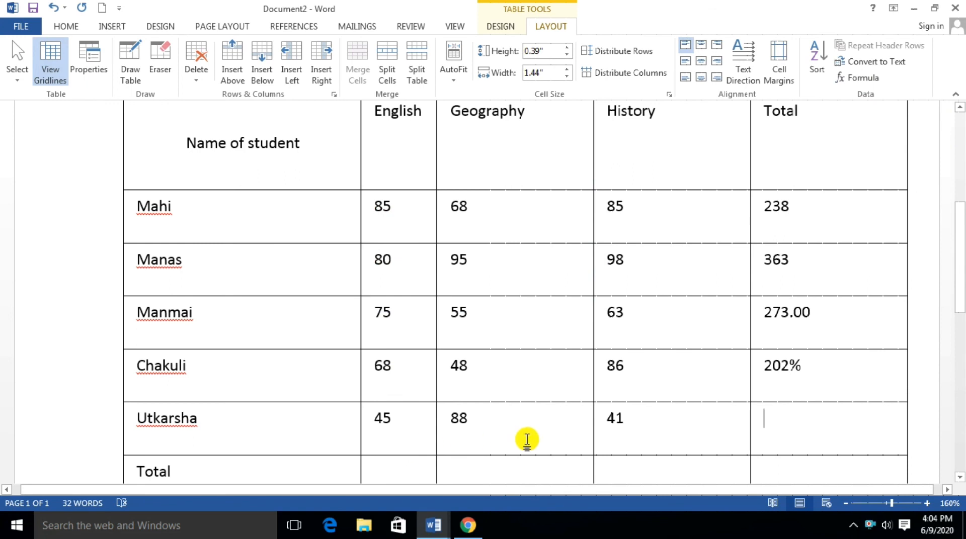
Step: Begin a formula in the fifth student's Total cell and remove the function name SUM from the suggested expression
{"action": "left_click", "coordinate": [866, 84]}
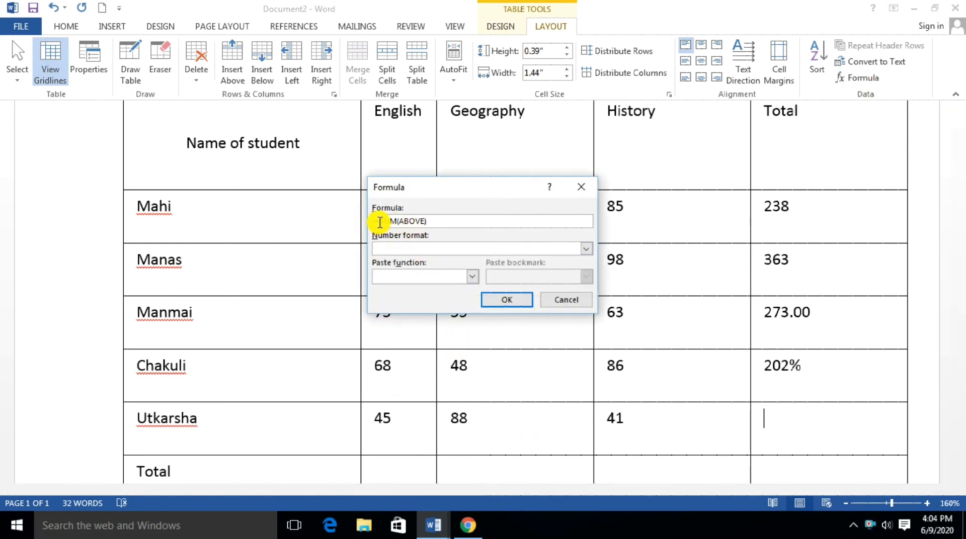
{"action": "left_click_drag", "start_coordinate": [380, 222], "coordinate": [391, 222]}
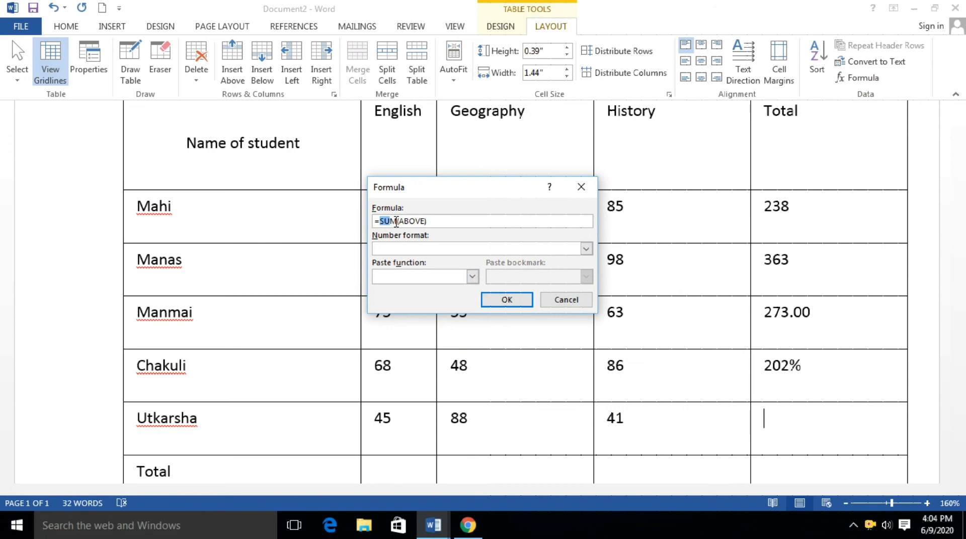
{"action": "type", "text": "ma"}
{"action": "key", "text": "BackSpace"}
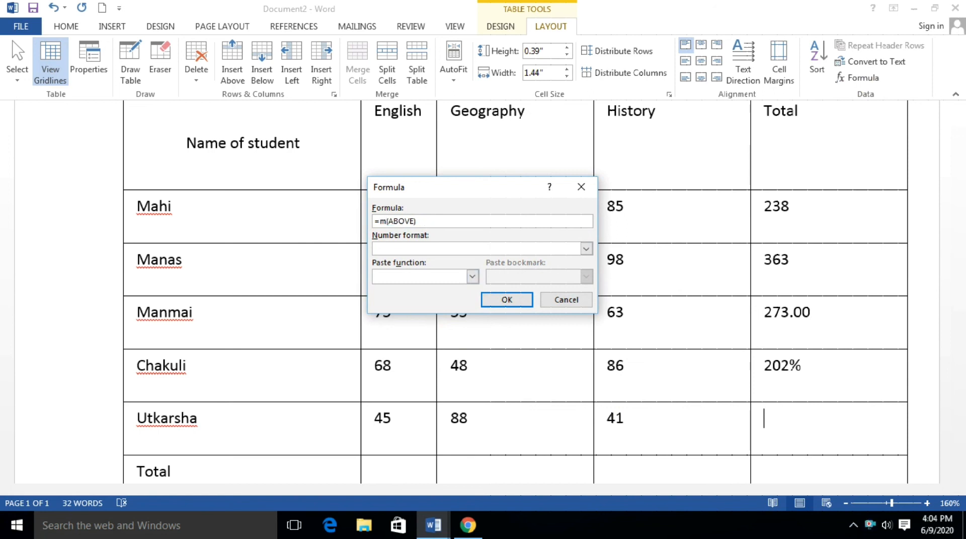
{"action": "type", "text": "im"}
{"action": "key", "text": "BackSpace"}
{"action": "key", "text": "BackSpace"}
{"action": "key", "text": "BackSpace"}
Step: Paste the MIN function into the formula, replace the ABOVE argument with left, and insert it as =MIN()(left)
{"action": "left_click", "coordinate": [465, 279]}
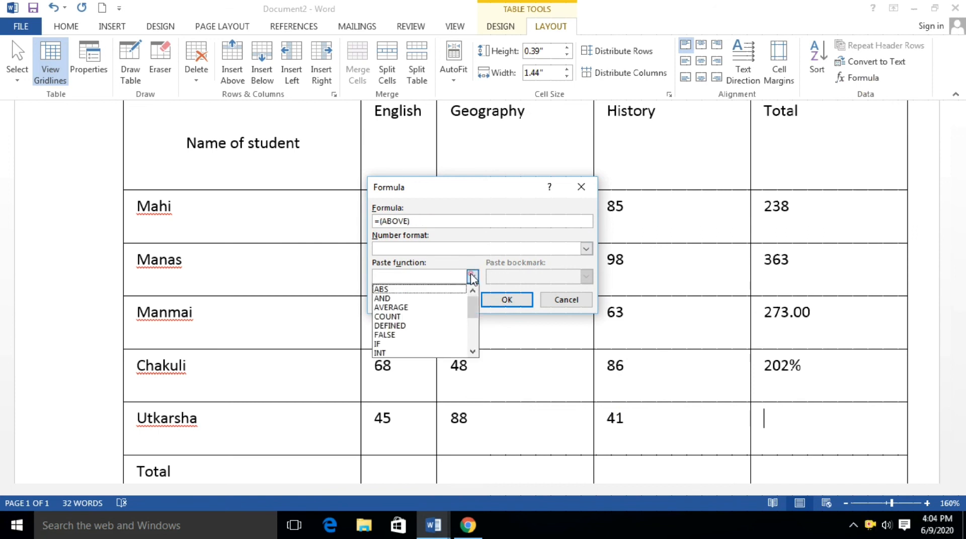
{"action": "left_click", "coordinate": [473, 352]}
{"action": "left_click", "coordinate": [474, 353]}
{"action": "left_click", "coordinate": [413, 353]}
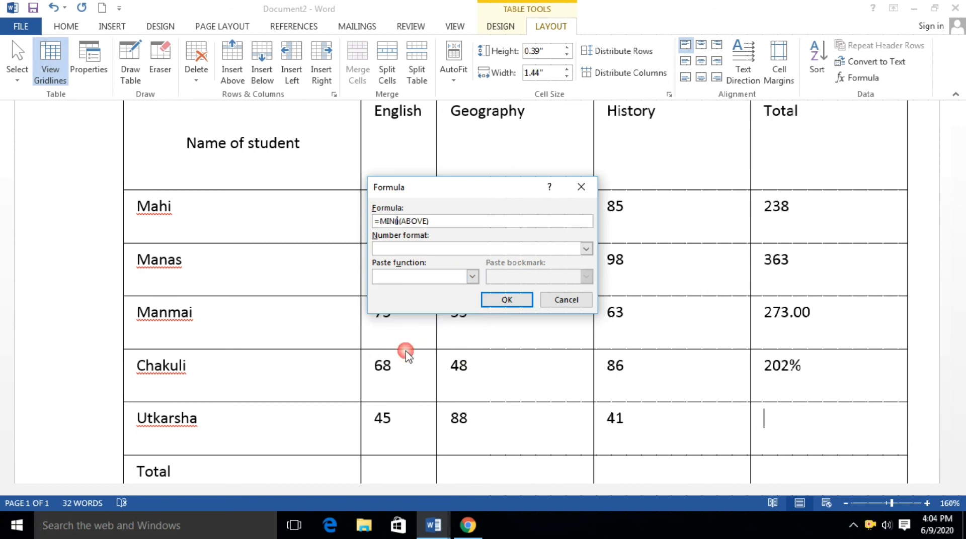
{"action": "left_click_drag", "start_coordinate": [403, 221], "coordinate": [416, 222]}
{"action": "type", "text": "left"}
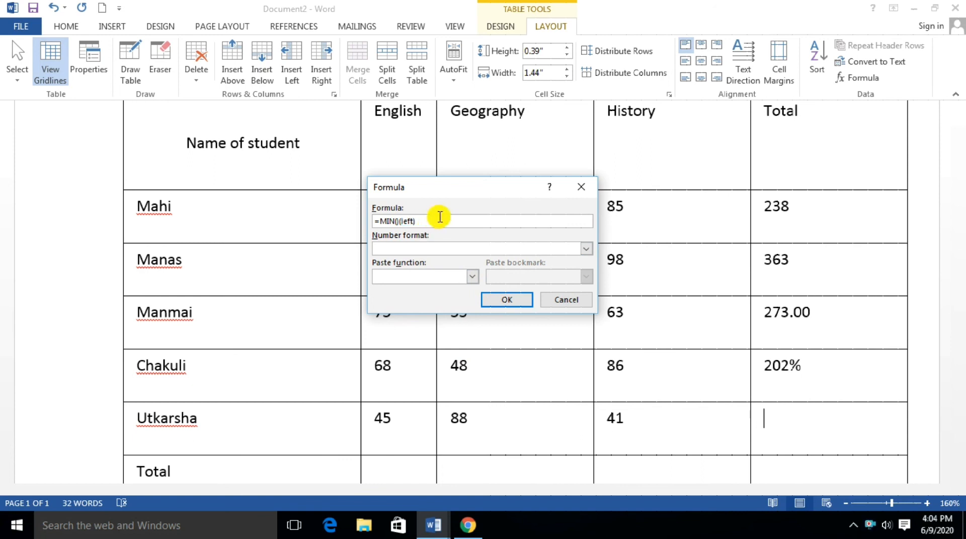
{"action": "left_click", "coordinate": [501, 299]}
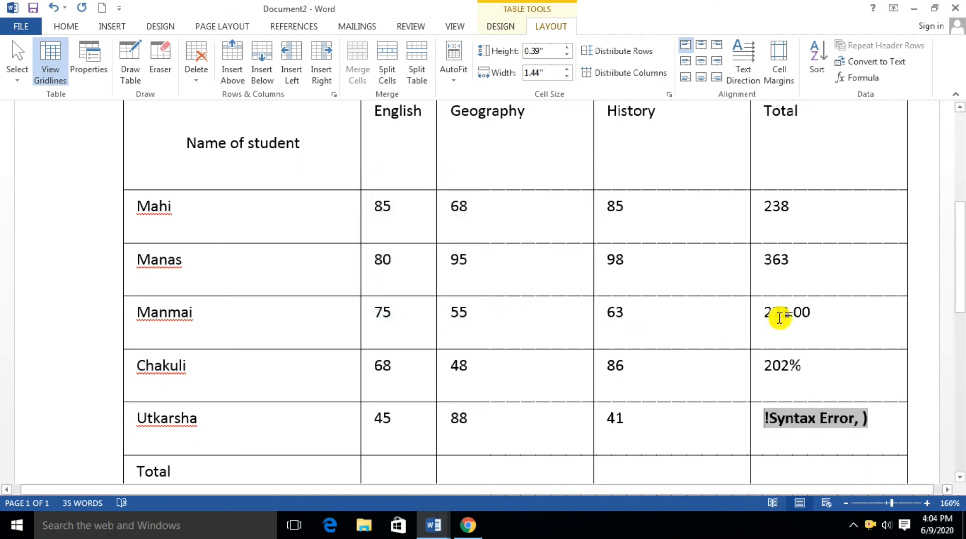
Step: Correct the formula in the fifth student's Total cell to =MIN(left)
{"action": "left_click", "coordinate": [856, 78]}
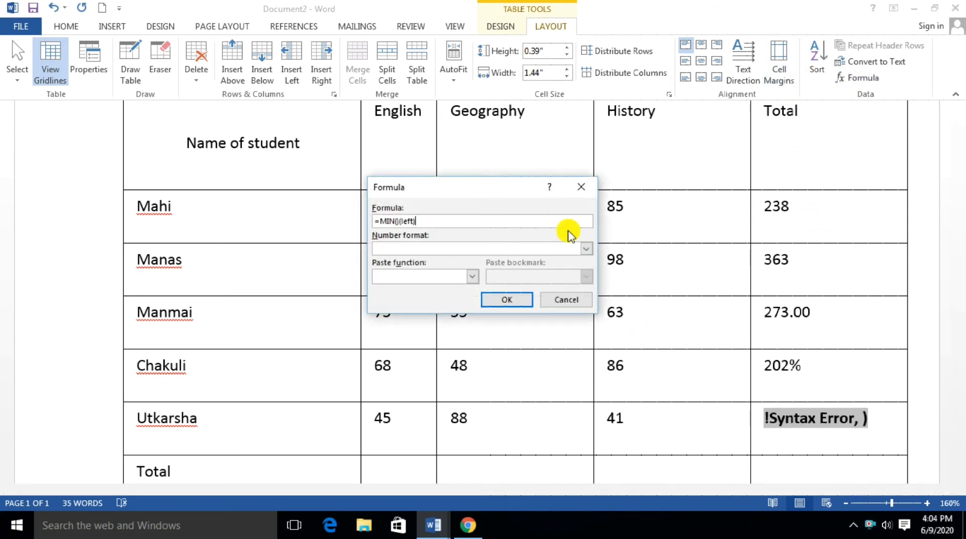
{"action": "left_click", "coordinate": [399, 221]}
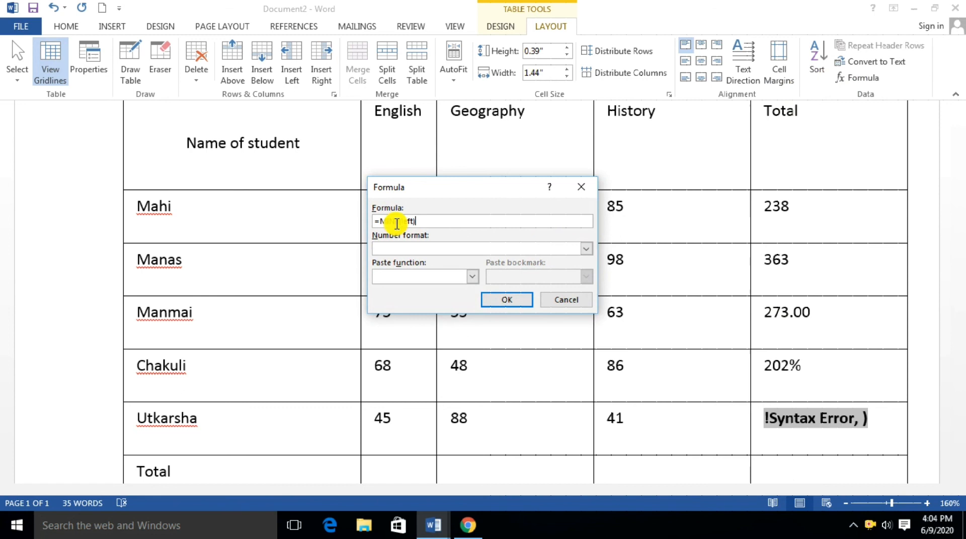
{"action": "key", "text": "BackSpace"}
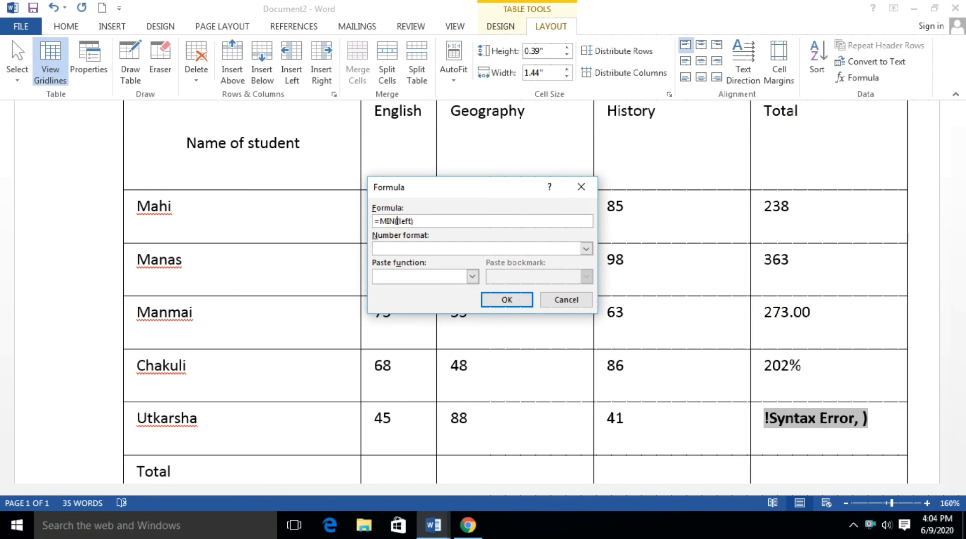
{"action": "left_click", "coordinate": [507, 299]}
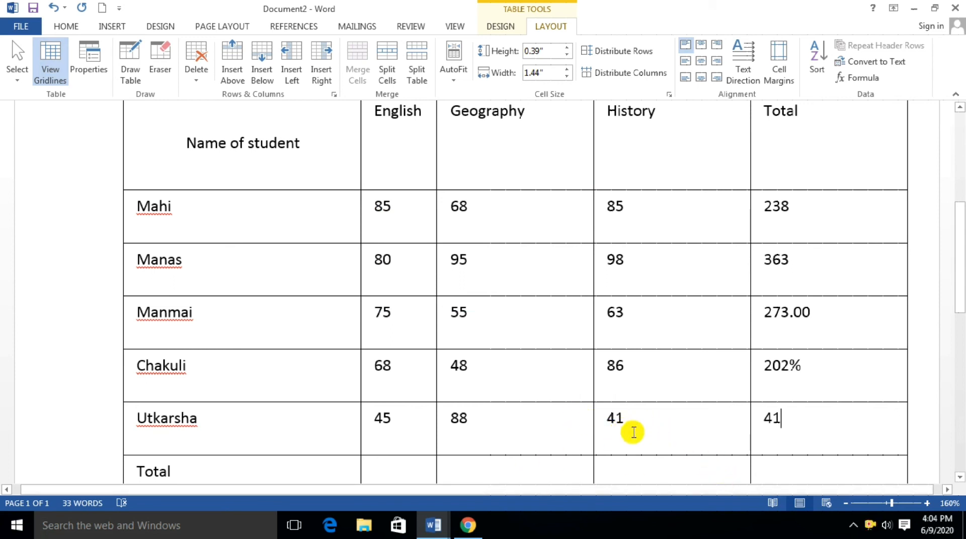
{"action": "scroll", "coordinate": [715, 438], "scroll_direction": "down", "scroll_amount": 2}
{"action": "scroll", "coordinate": [714, 418], "scroll_direction": "up", "scroll_amount": 2}
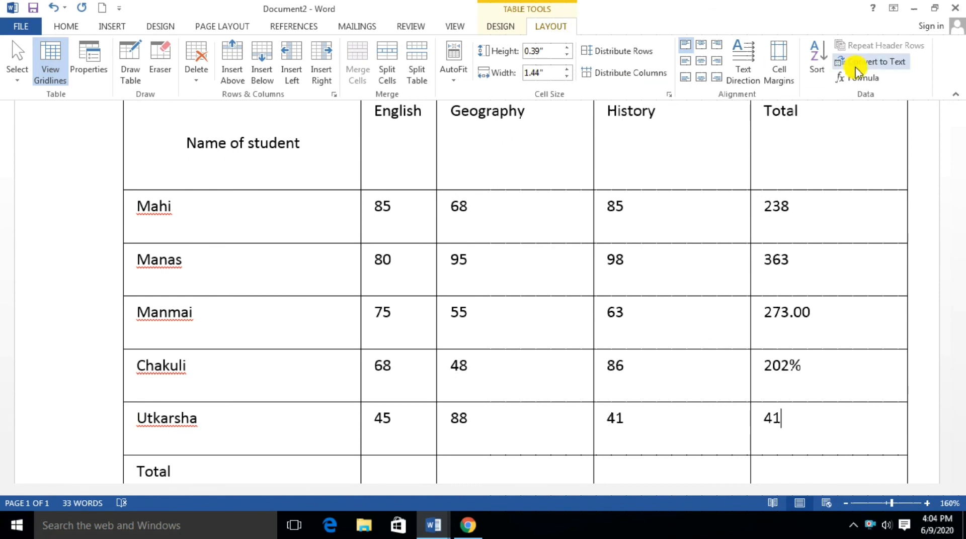